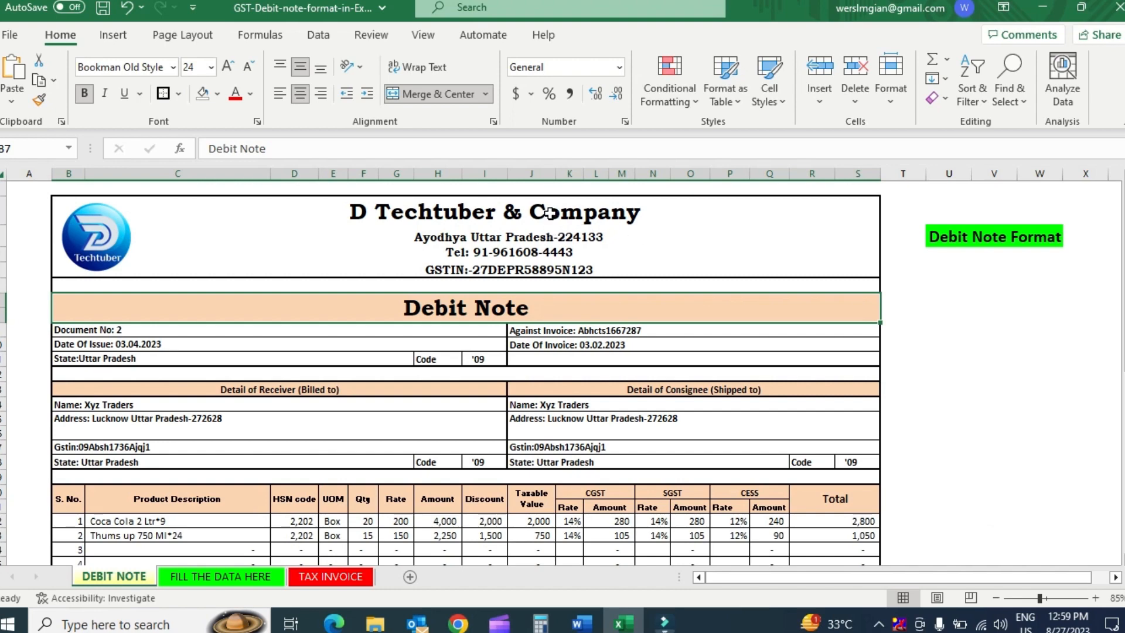
# Step: Look over the debit note layout, from the company header and document details to the product table and totals
pyautogui.moveTo(549, 212); pyautogui.dragTo(545, 545)
pyautogui.scroll(1, 545, 545)
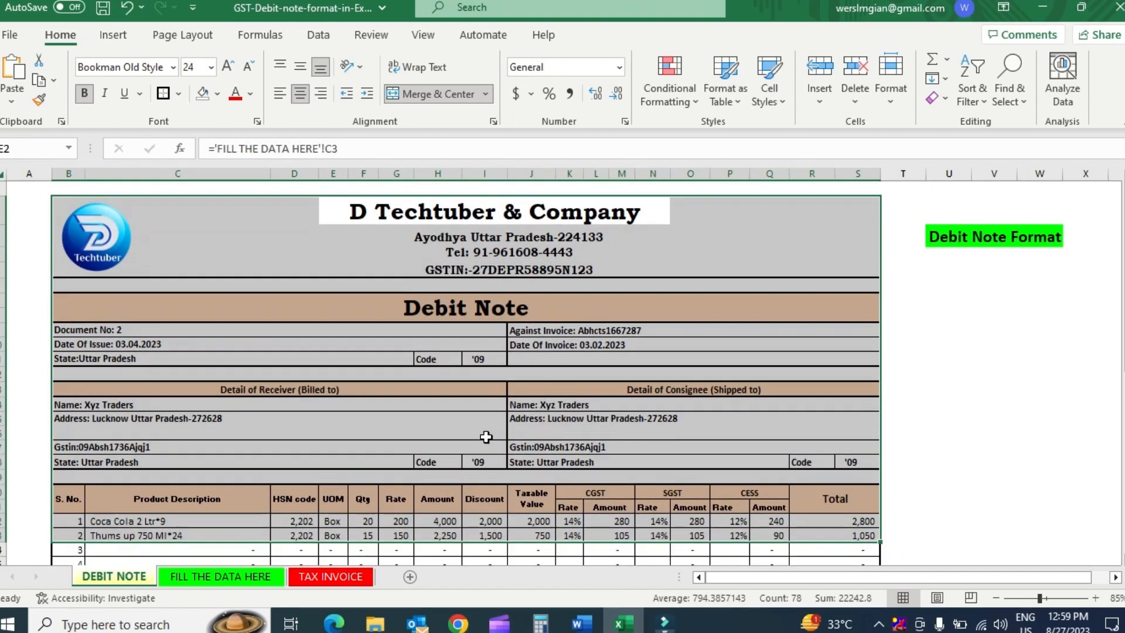
pyautogui.click(431, 220)
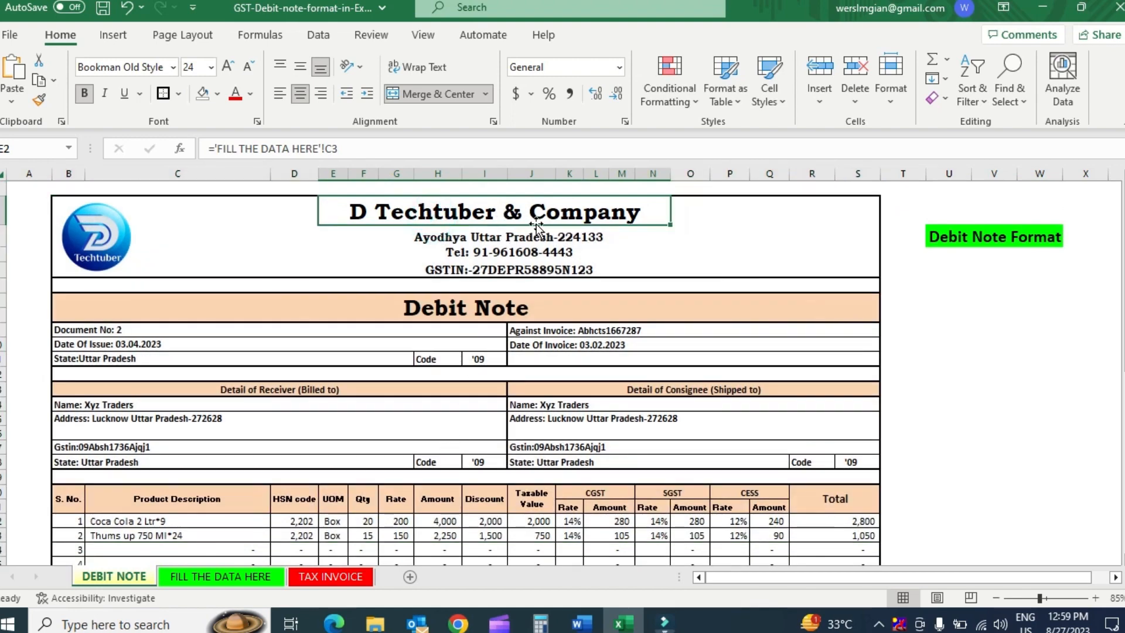
pyautogui.scroll(-5, 536, 224)
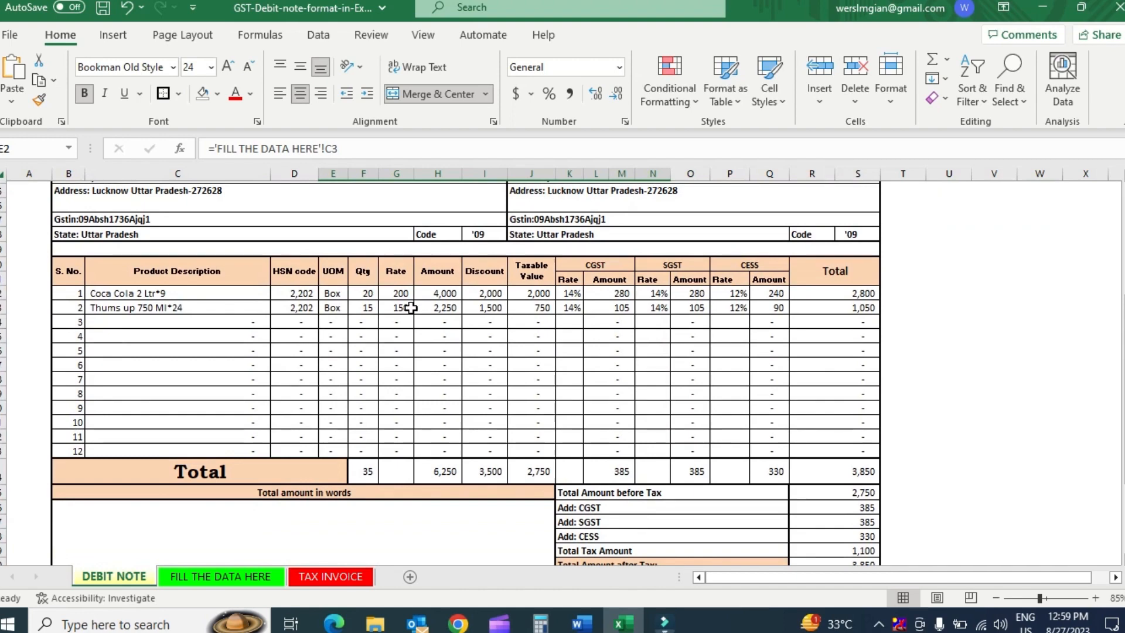
pyautogui.scroll(5, 410, 307)
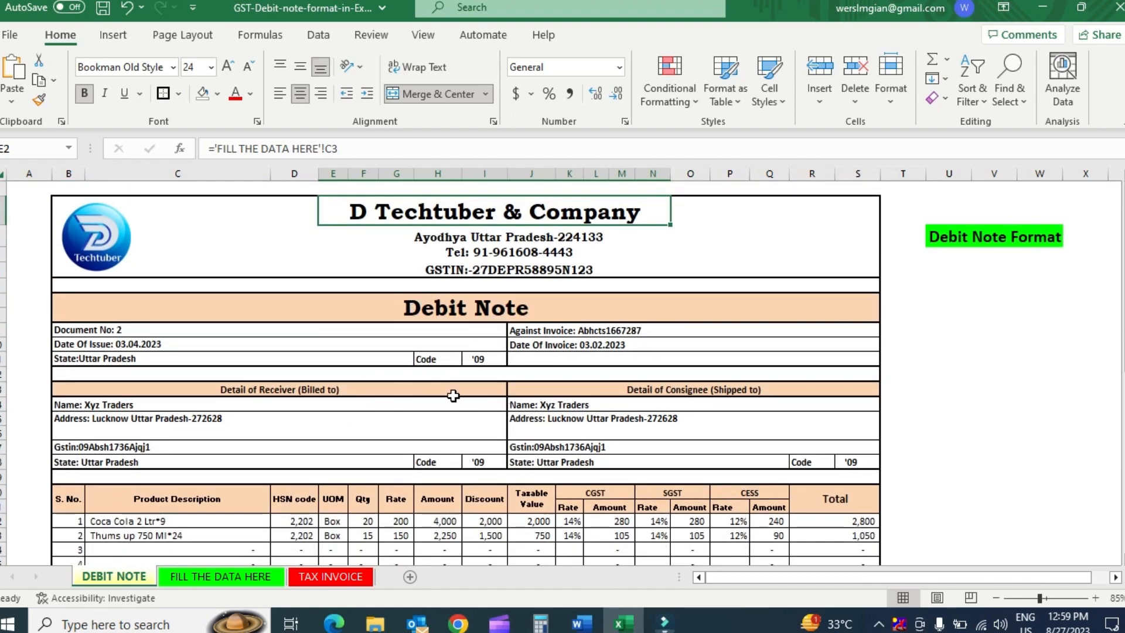
pyautogui.click(384, 316)
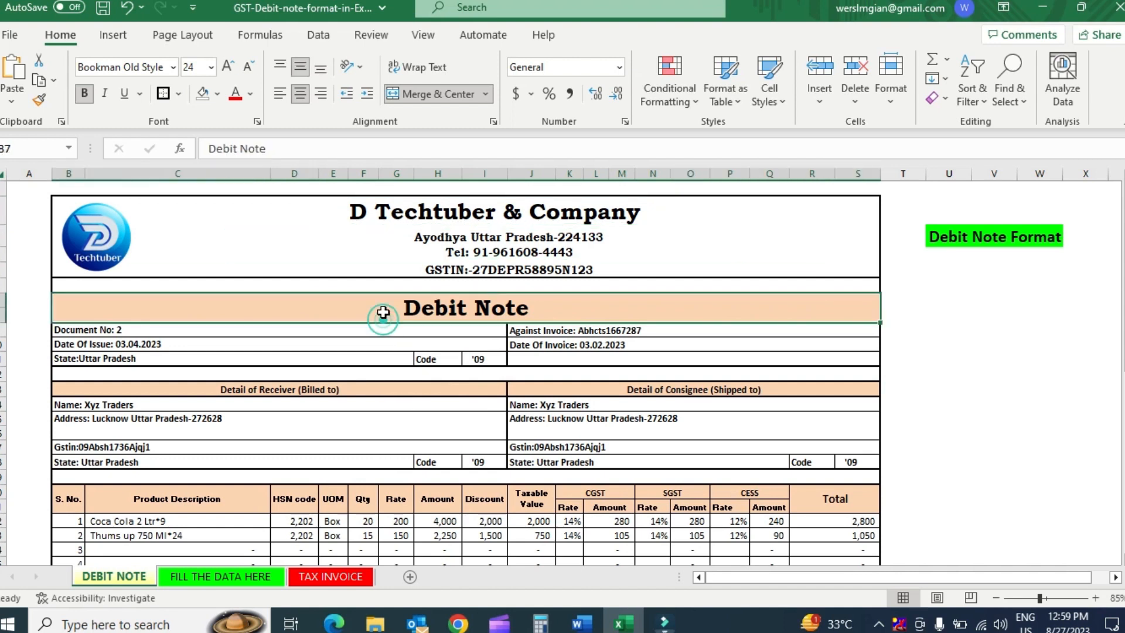
pyautogui.moveTo(395, 220); pyautogui.dragTo(404, 518)
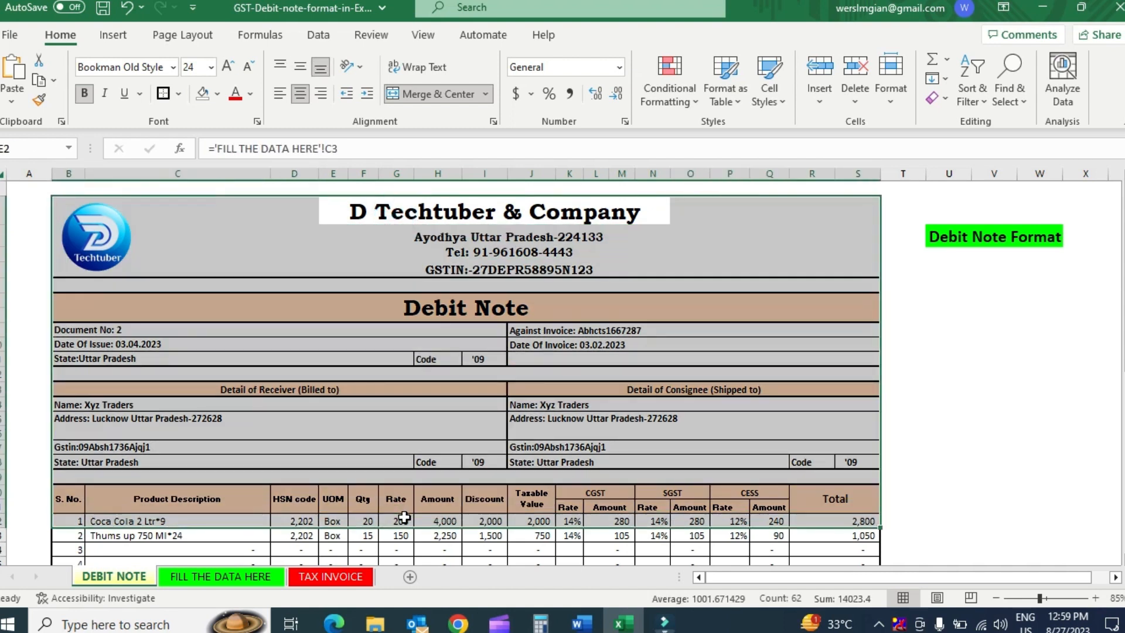
pyautogui.click(375, 306)
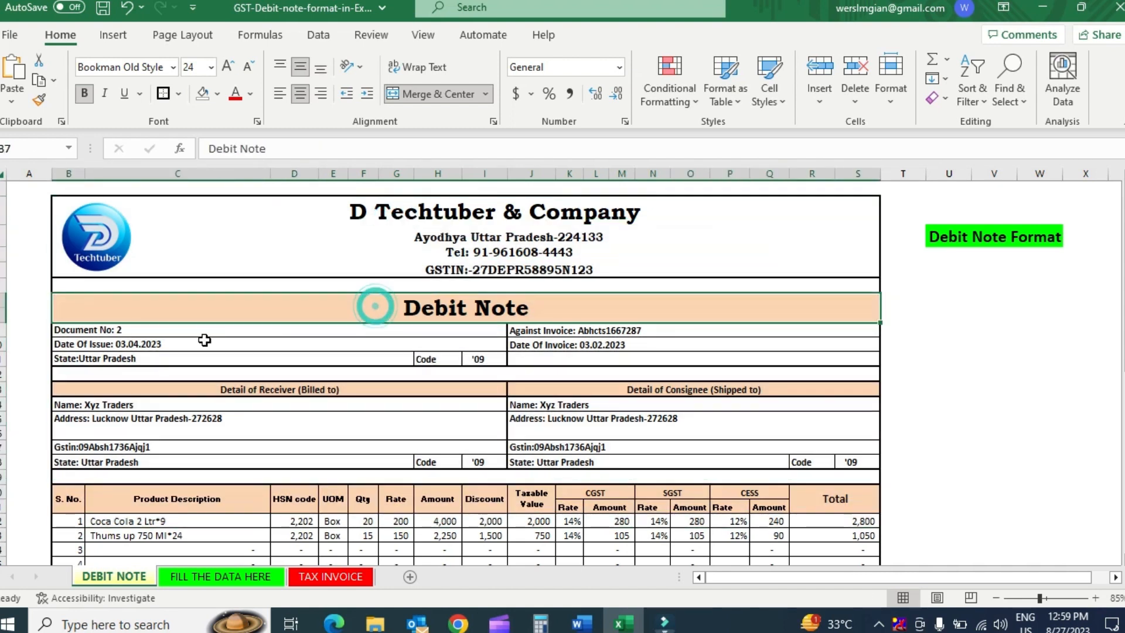
pyautogui.click(197, 339)
pyautogui.moveTo(198, 339); pyautogui.dragTo(855, 374)
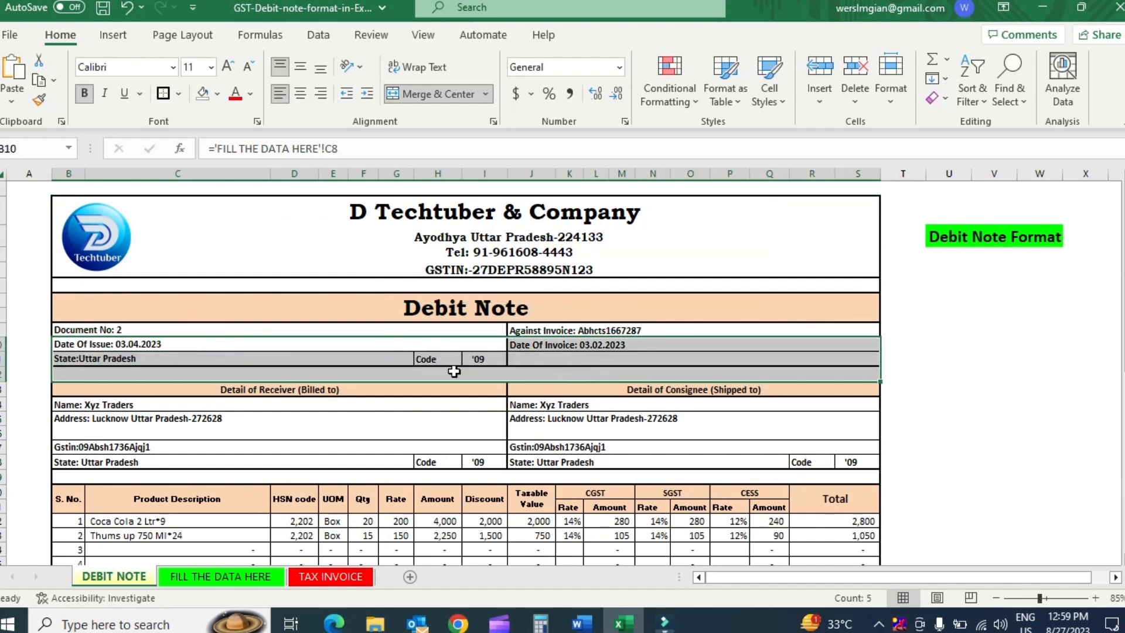
pyautogui.click(489, 213)
pyautogui.moveTo(489, 212)
pyautogui.mouseDown()
pyautogui.moveTo(469, 521)
pyautogui.moveTo(486, 518)
pyautogui.moveTo(443, 500)
pyautogui.mouseUp()
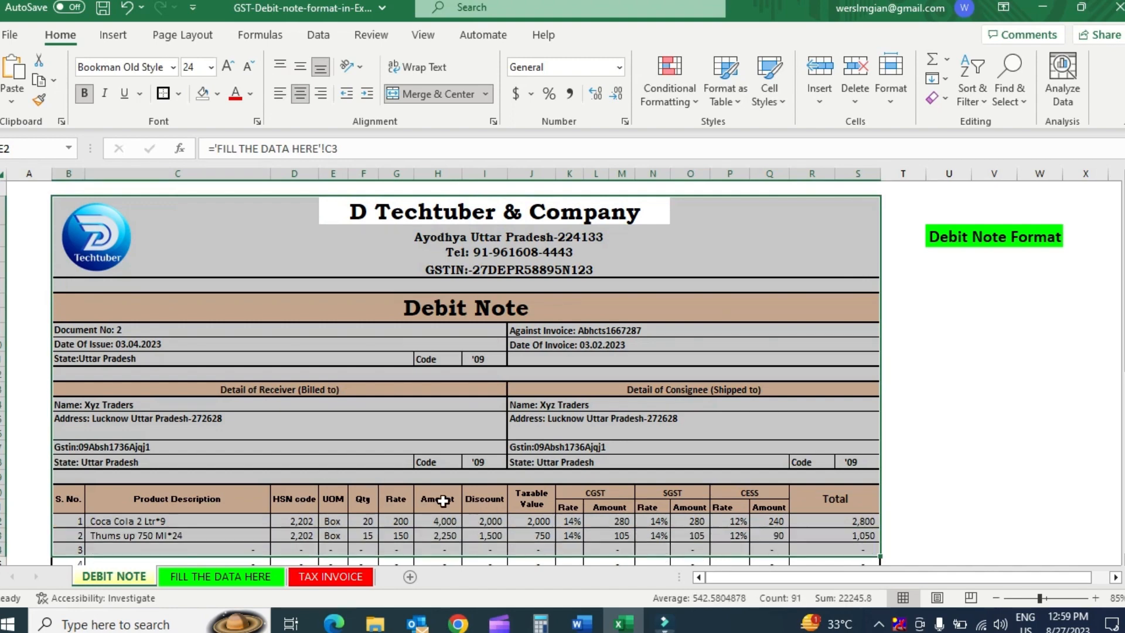
# Step: View the FILL THE DATA HERE sheet, then examine the linked company header, document and invoice detail cells on the DEBIT NOTE sheet
pyautogui.click(215, 575)
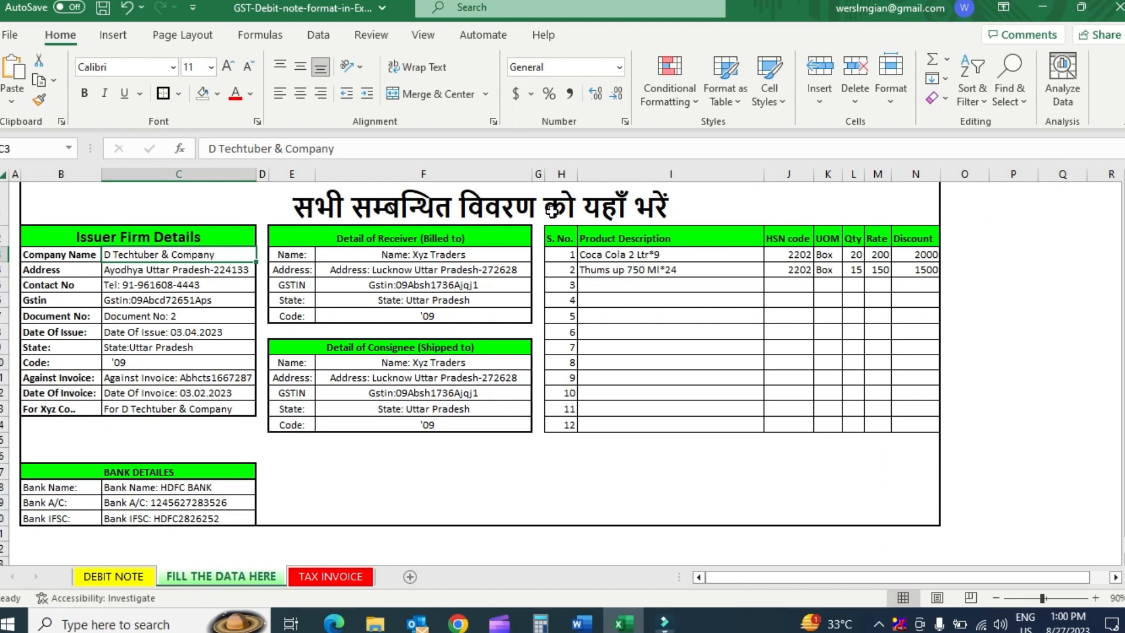
pyautogui.click(117, 576)
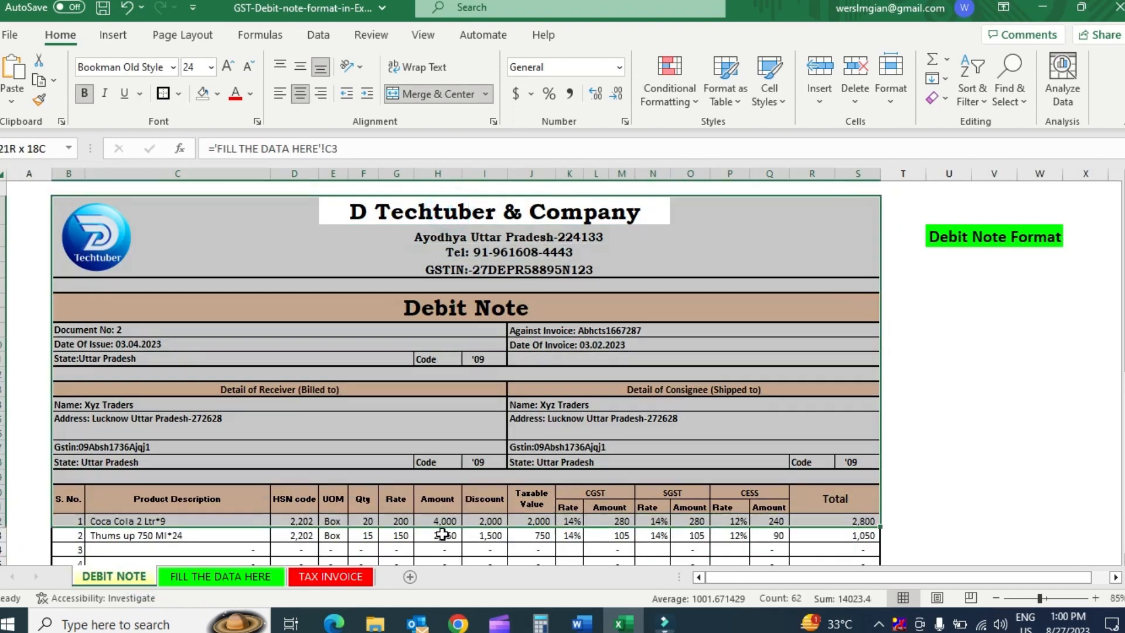
pyautogui.click(188, 342)
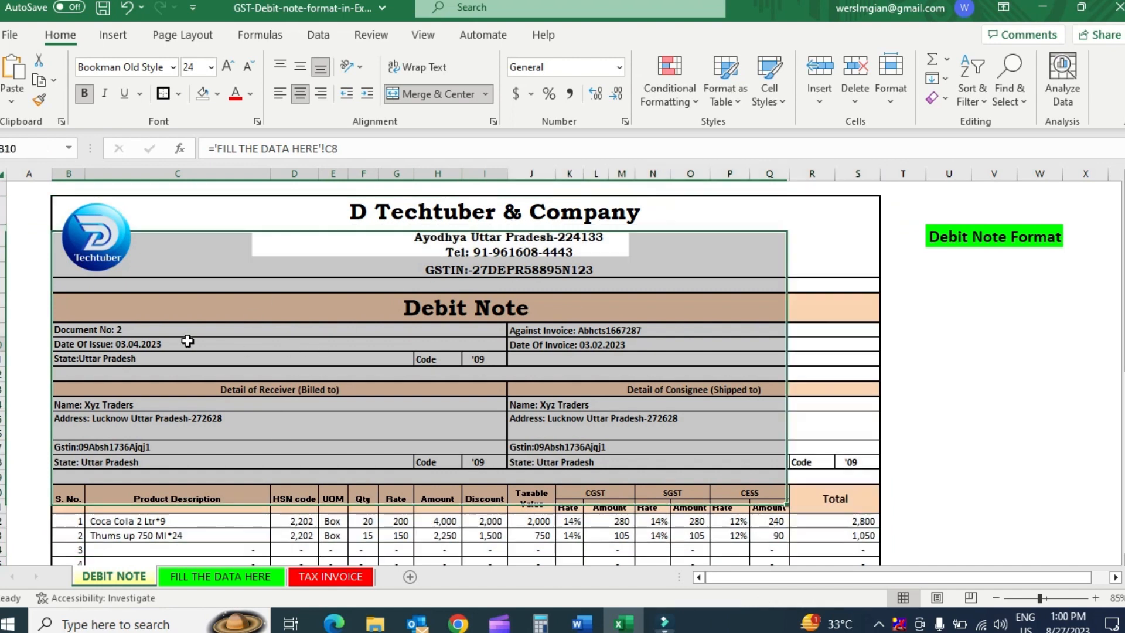
pyautogui.click(488, 212)
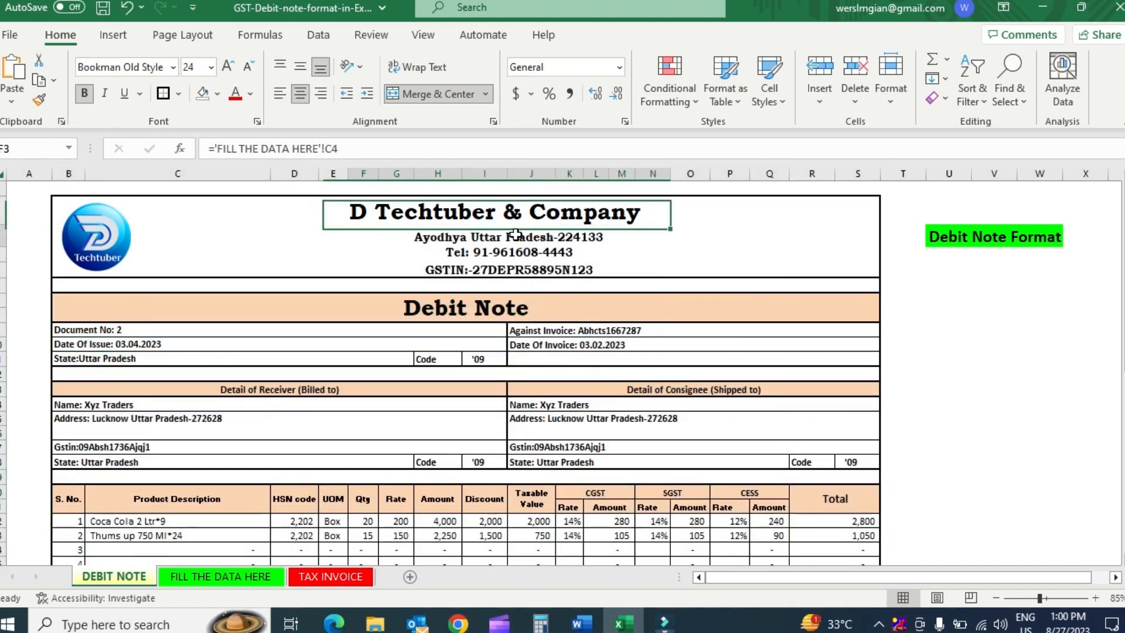
pyautogui.click(514, 236)
pyautogui.click(511, 252)
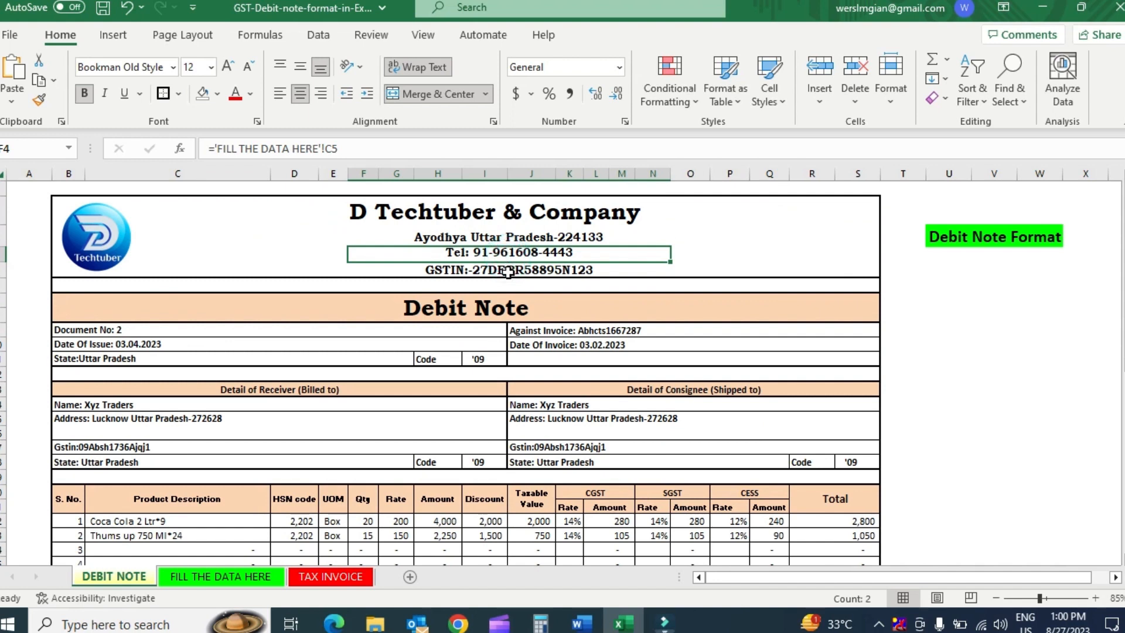
pyautogui.click(508, 271)
pyautogui.click(170, 335)
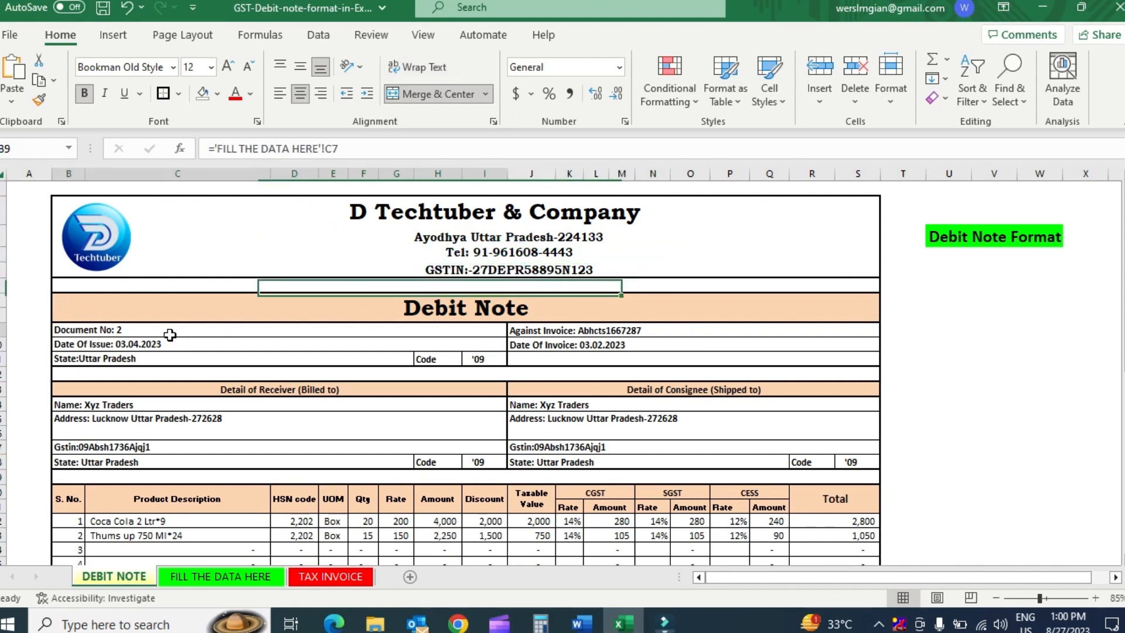
pyautogui.moveTo(573, 333); pyautogui.dragTo(577, 535)
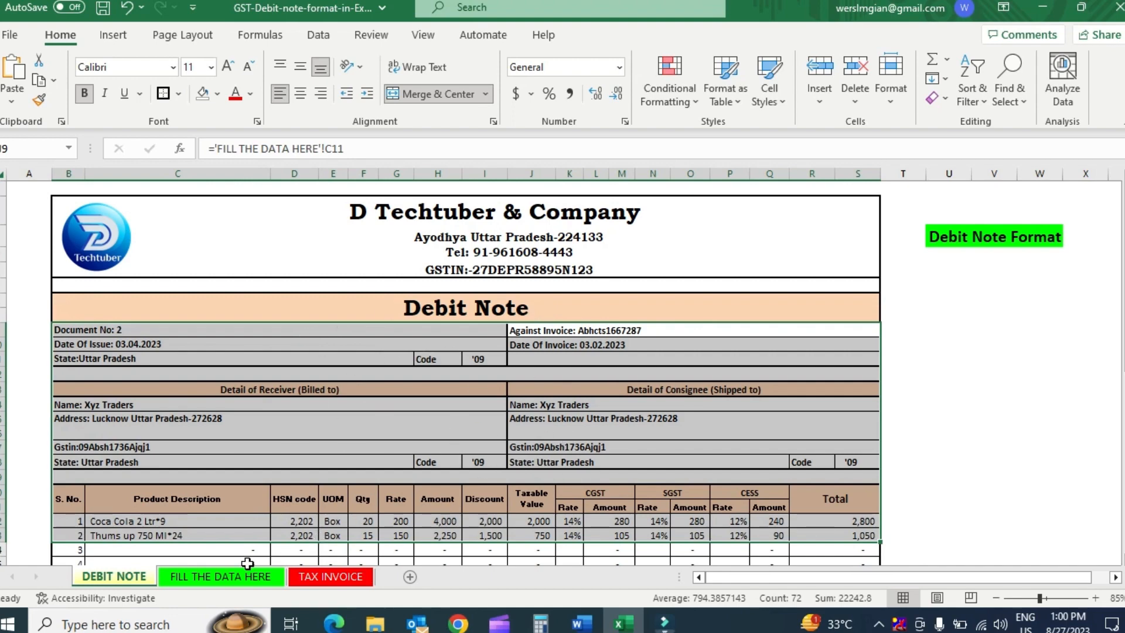
# Step: Compare the company name entry on the FILL THE DATA HERE sheet with the linked heading on the DEBIT NOTE sheet
pyautogui.click(194, 575)
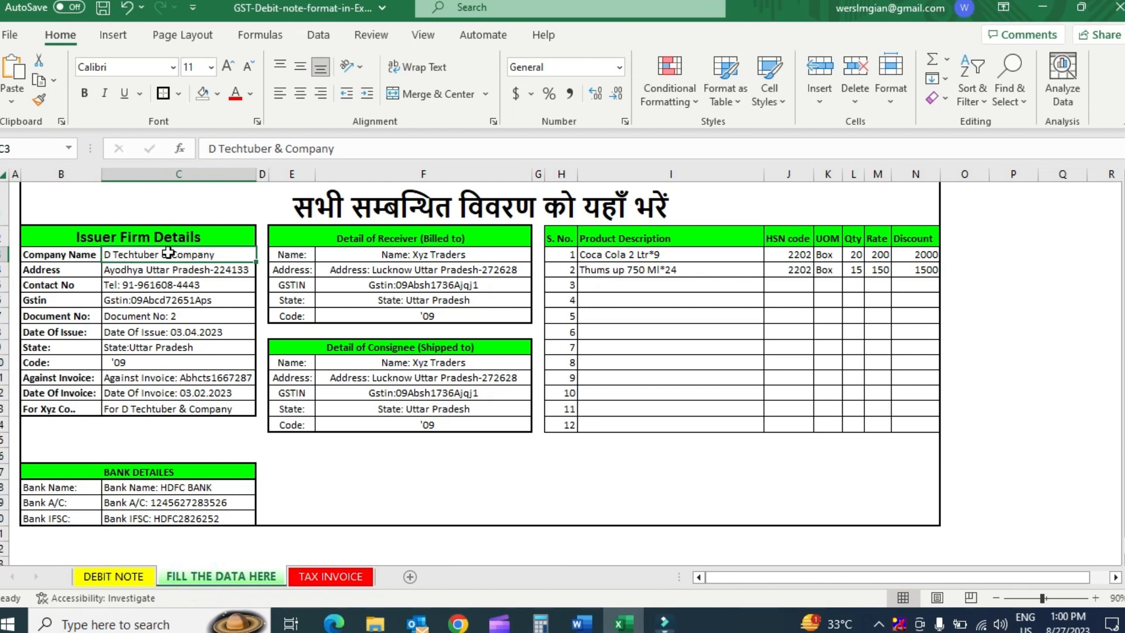
pyautogui.click(128, 577)
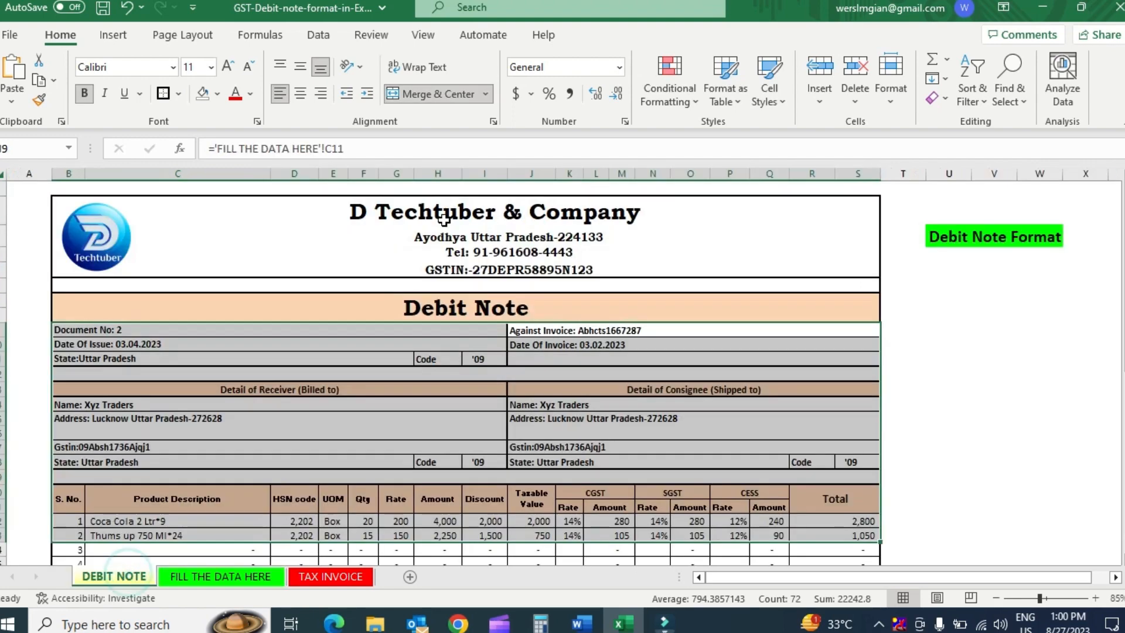
pyautogui.click(445, 213)
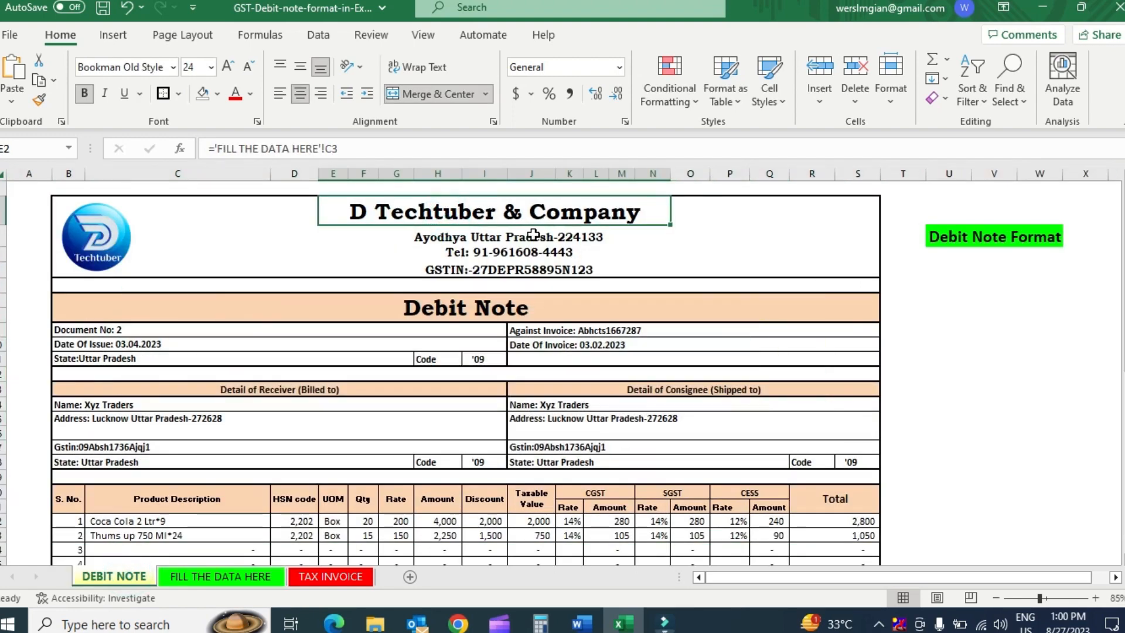
pyautogui.click(205, 578)
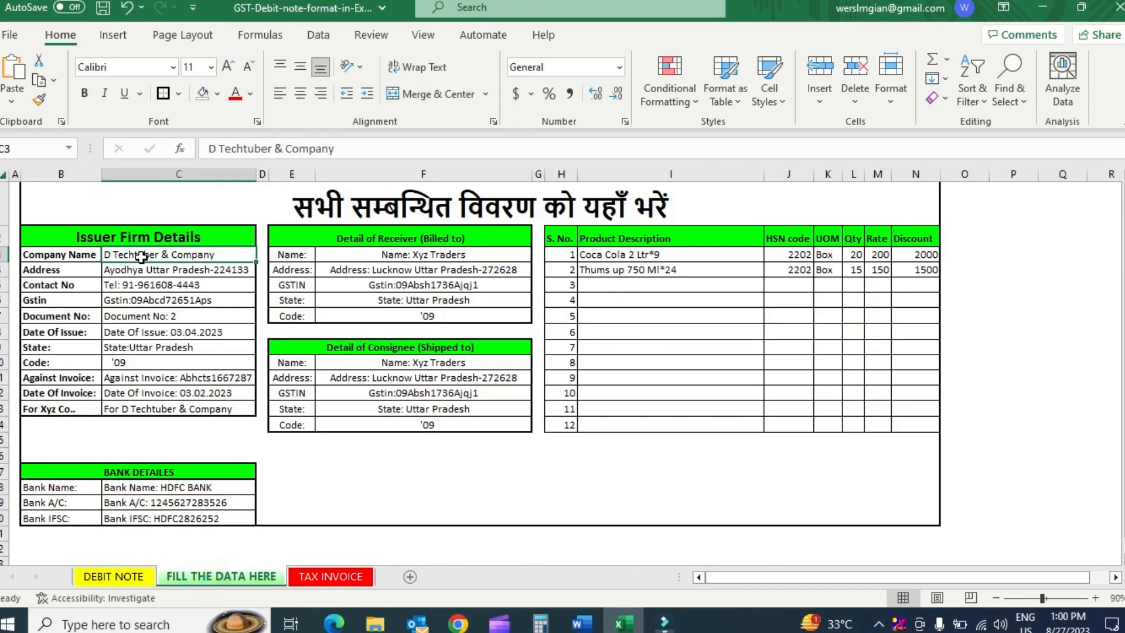
pyautogui.click(134, 577)
pyautogui.click(175, 577)
pyautogui.click(117, 577)
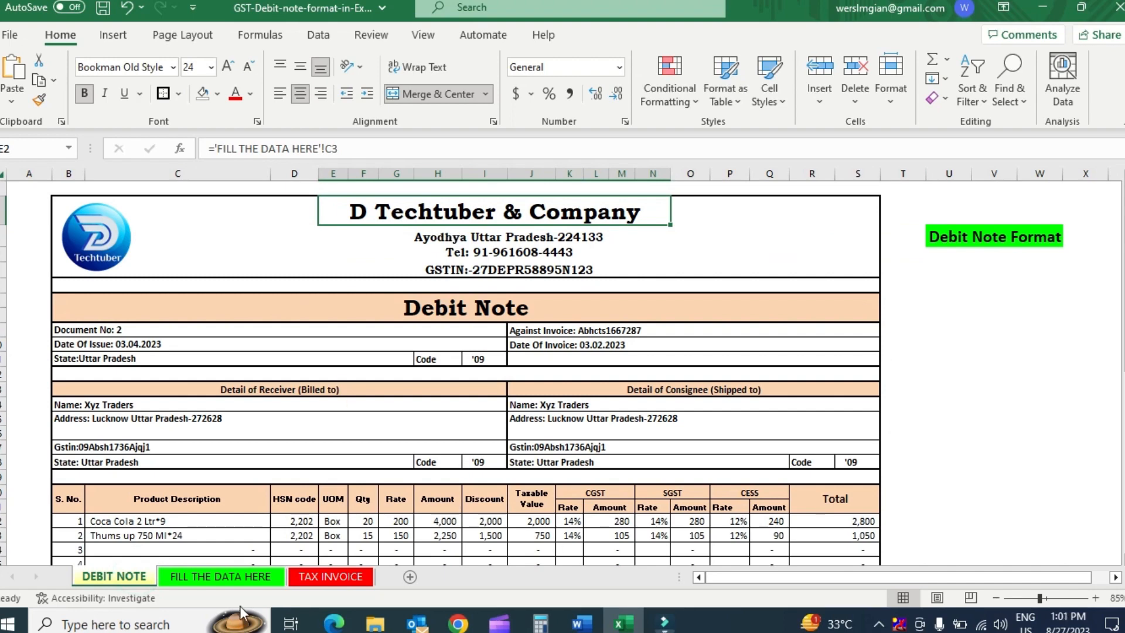
# Step: Set the issuer's company name to XYZ LIMITED on the FILL THE DATA HERE sheet and check the heading on the DEBIT NOTE sheet
pyautogui.click(215, 577)
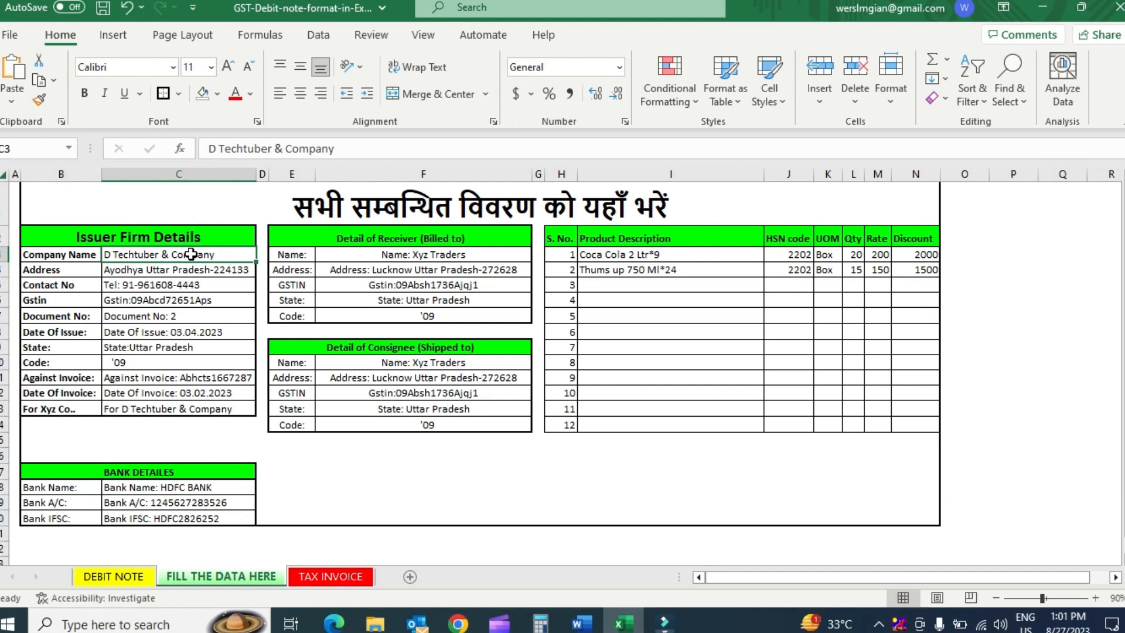
pyautogui.write('XYZ')
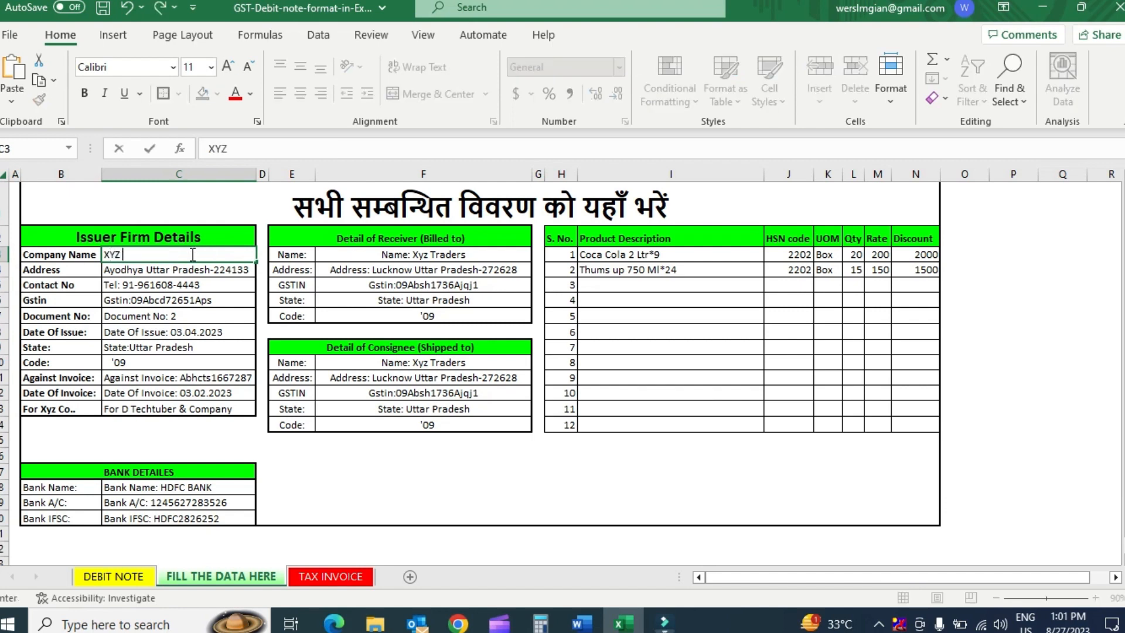
pyautogui.write(' LI')
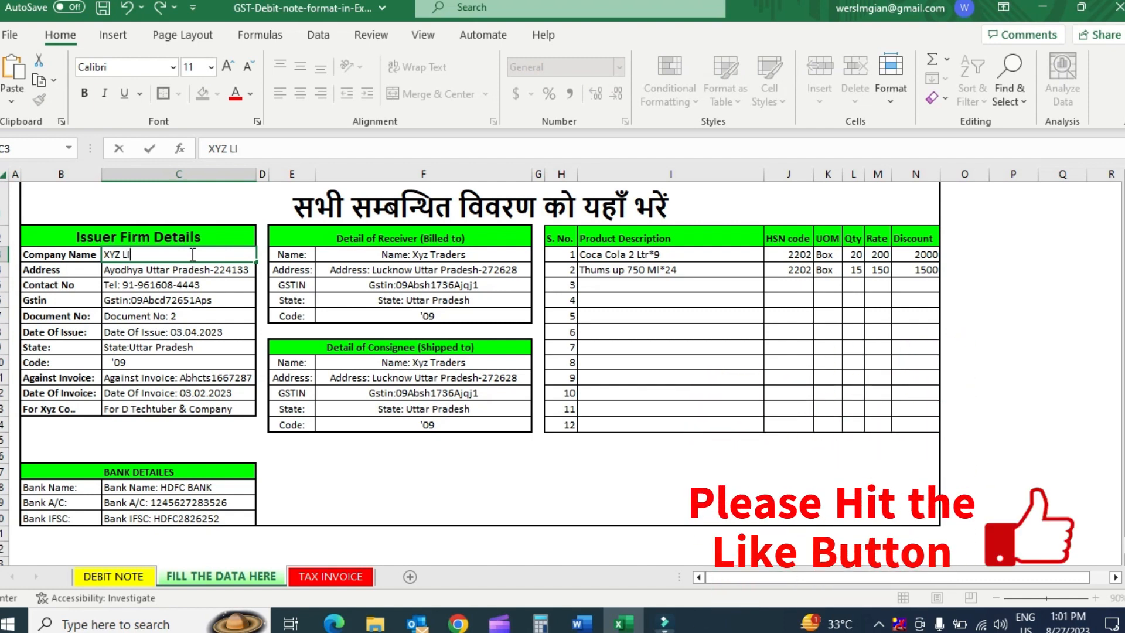
pyautogui.write('MITED')
pyautogui.press('Return')
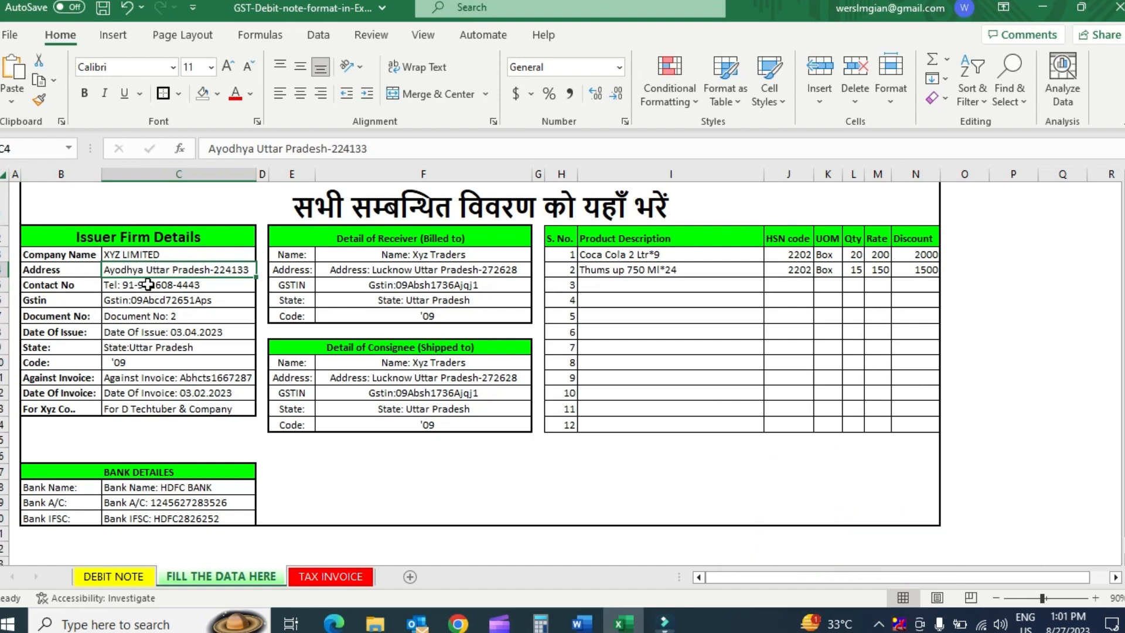
pyautogui.click(122, 576)
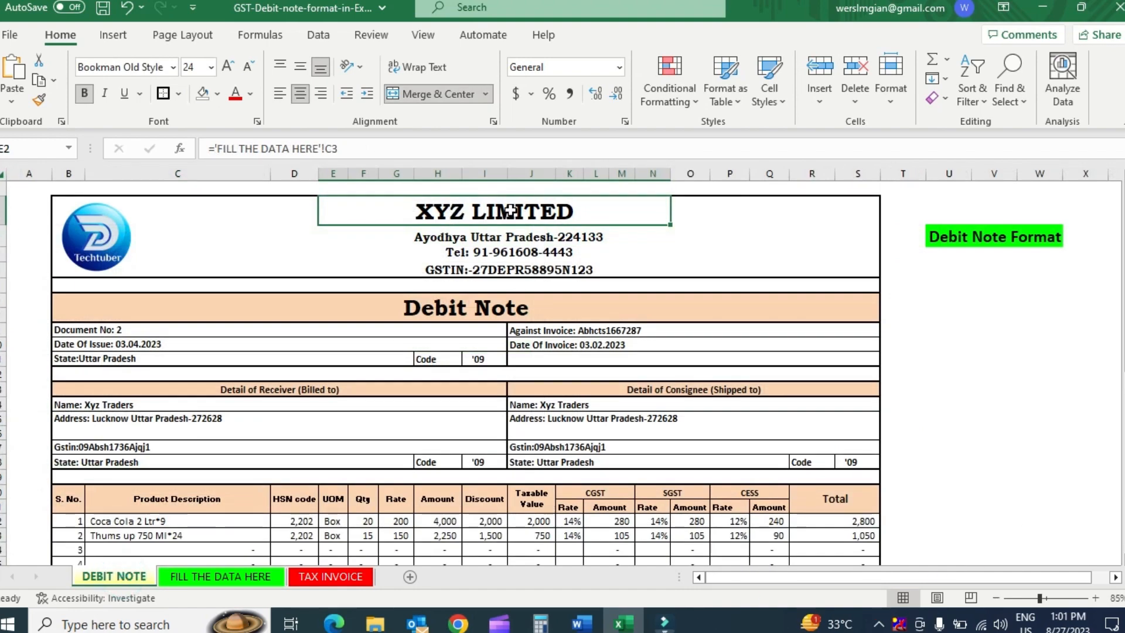
# Step: Replace the issuer firm's address on the FILL THE DATA HERE sheet and check the address line on the DEBIT NOTE sheet
pyautogui.hotkey('ctrl', 'pagedown')
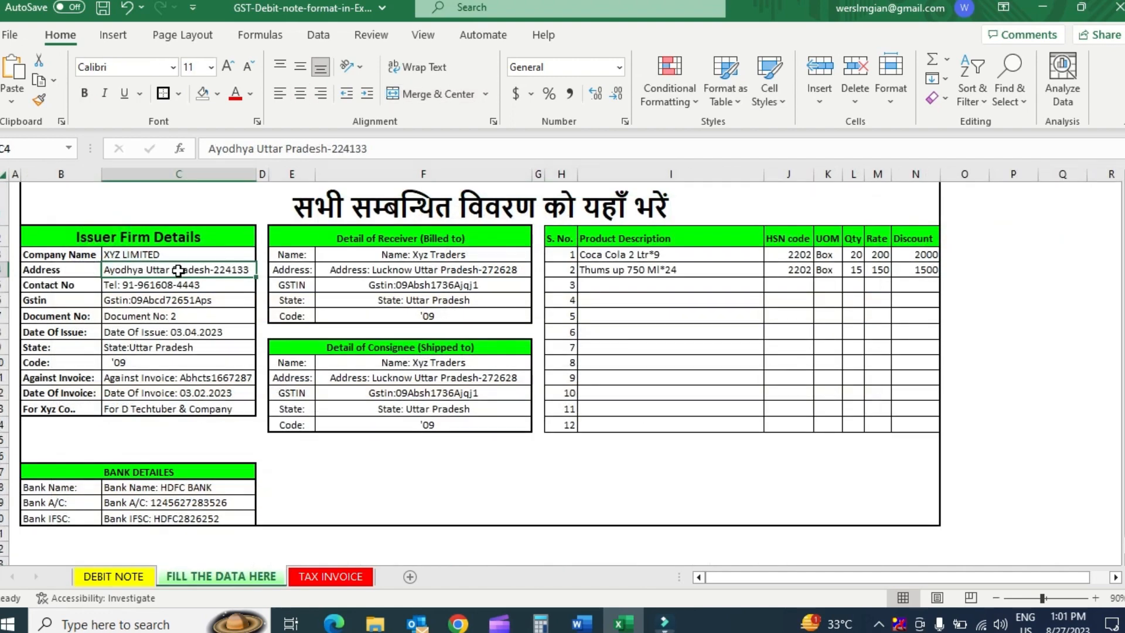
pyautogui.write('L')
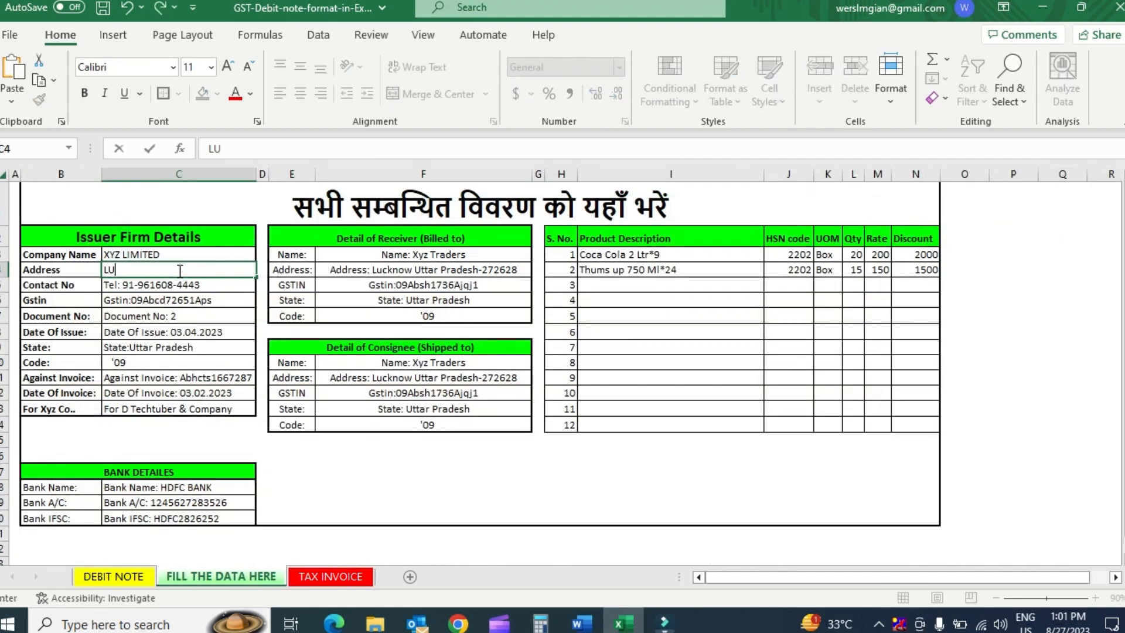
pyautogui.write('ucknow Uttar')
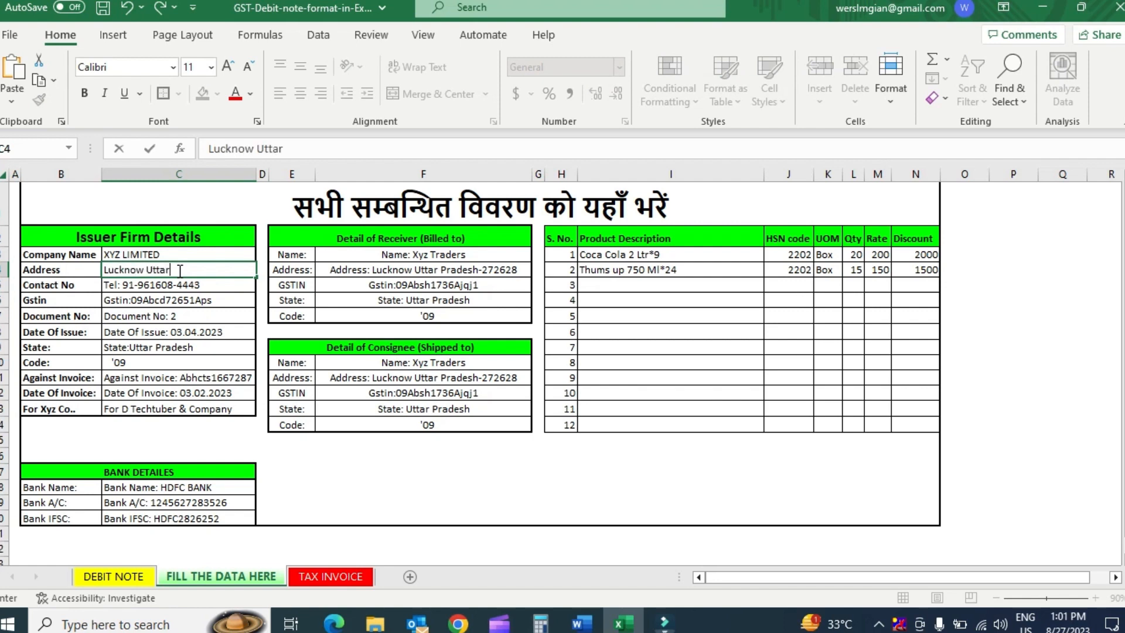
pyautogui.write(' Pradesh-22625')
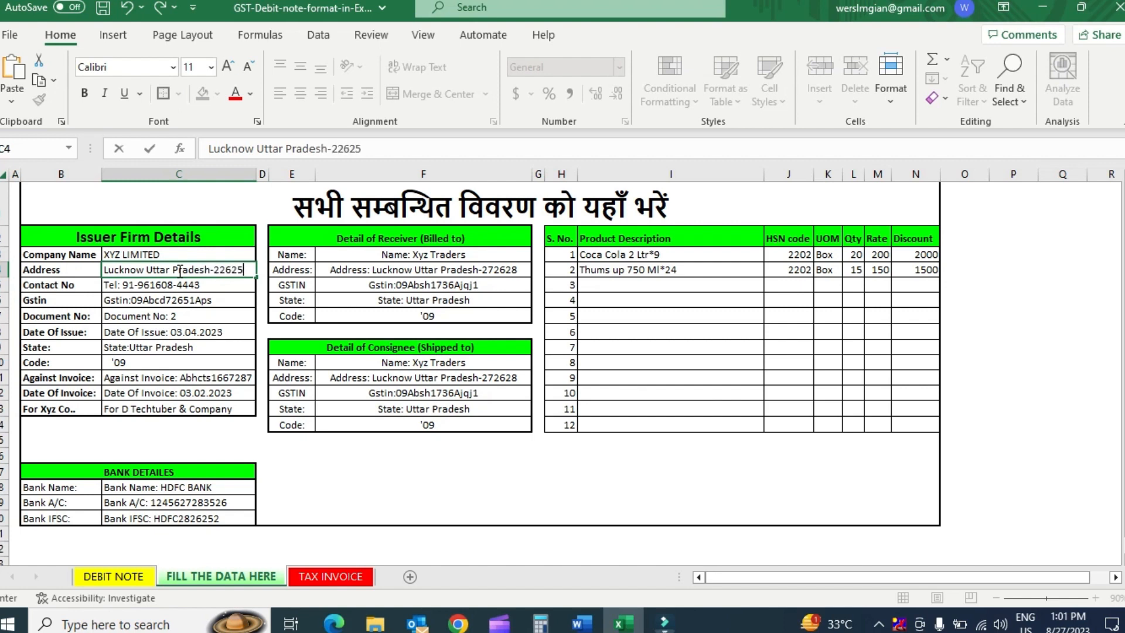
pyautogui.write('7')
pyautogui.press('Return')
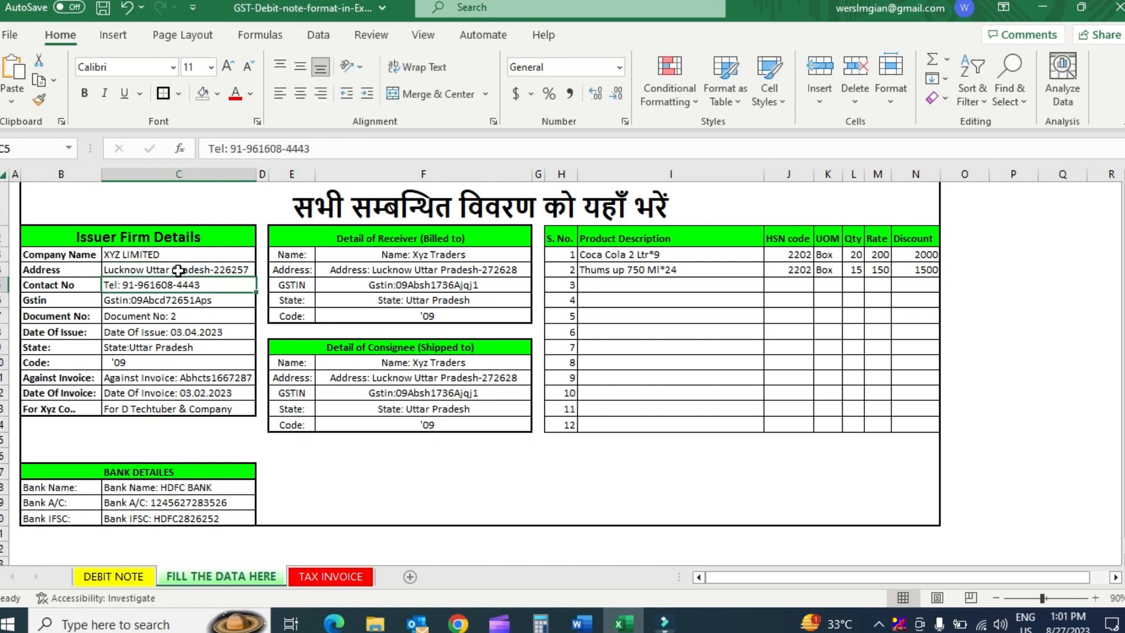
pyautogui.click(177, 270)
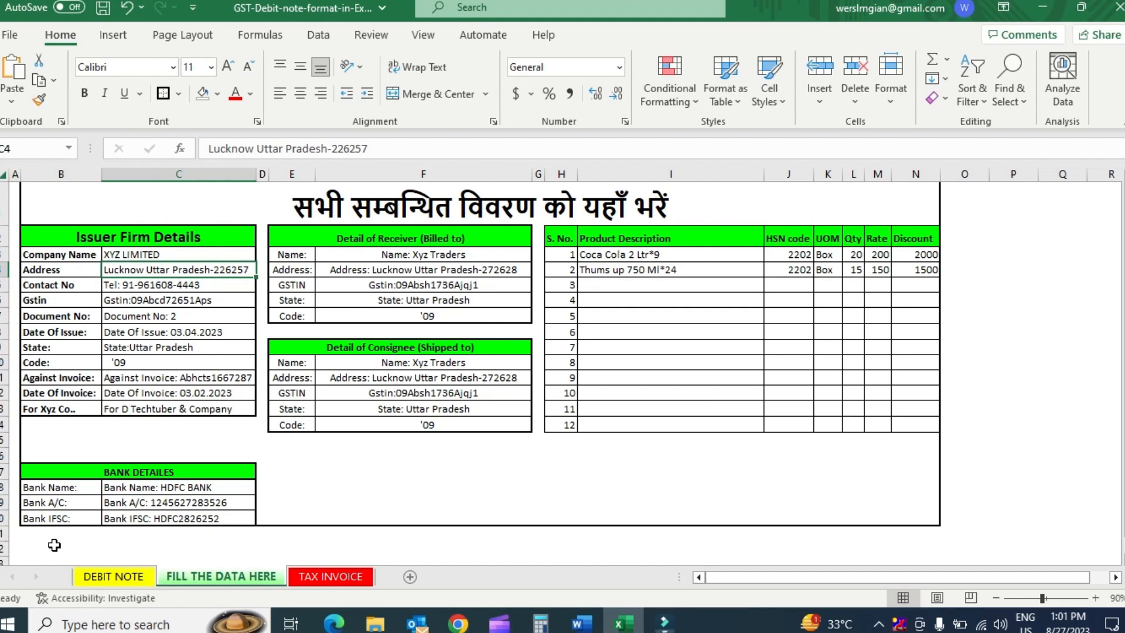
pyautogui.click(132, 575)
pyautogui.click(451, 233)
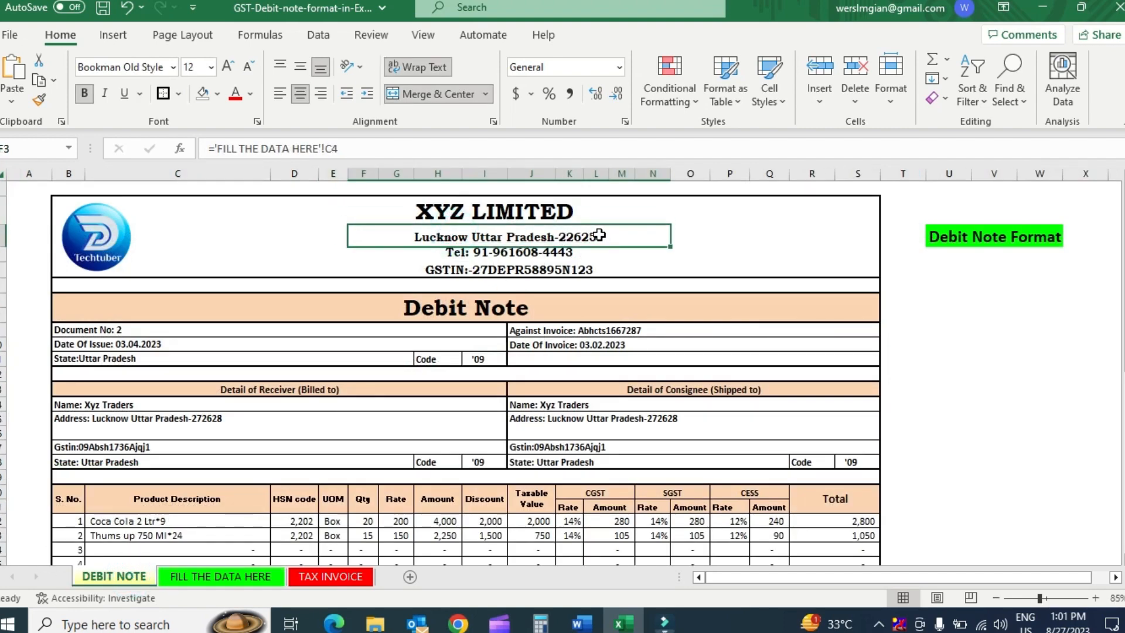
# Step: Replace the issuer firm's contact number after the 91- prefix on the FILL THE DATA HERE sheet
pyautogui.hotkey('ctrl', 'pagedown')
pyautogui.click(69, 284)
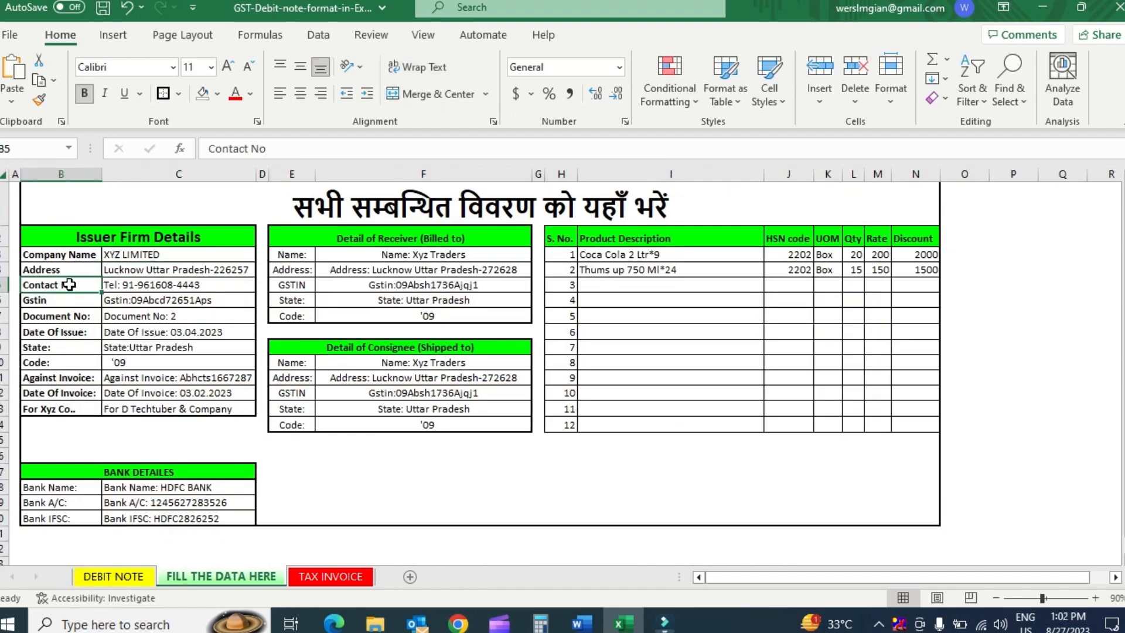
pyautogui.click(160, 284)
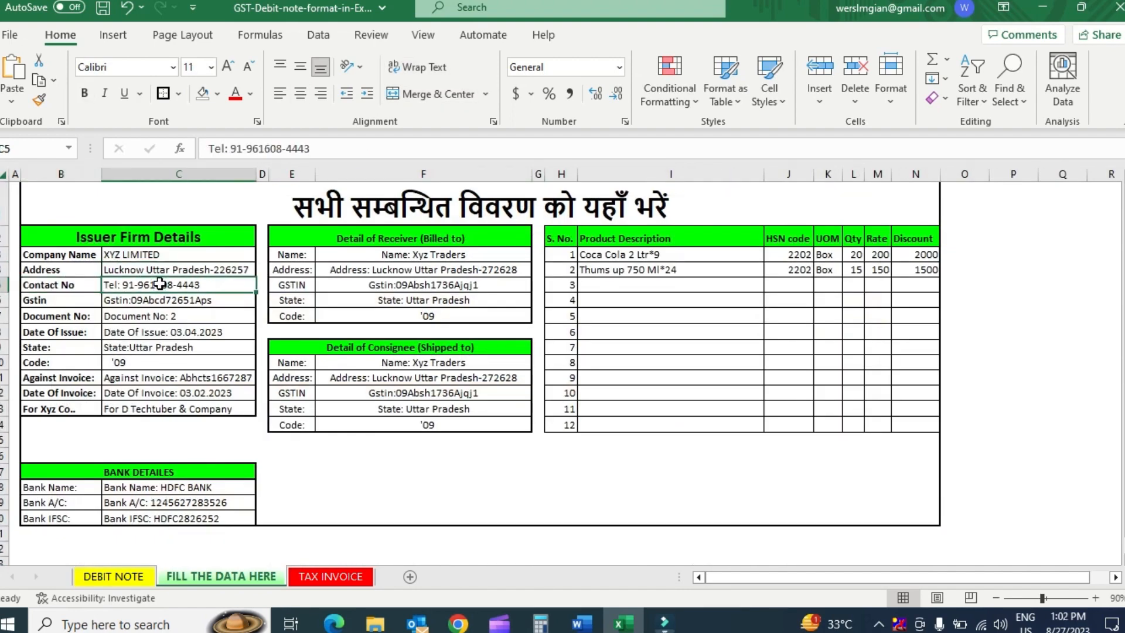
pyautogui.click(353, 148)
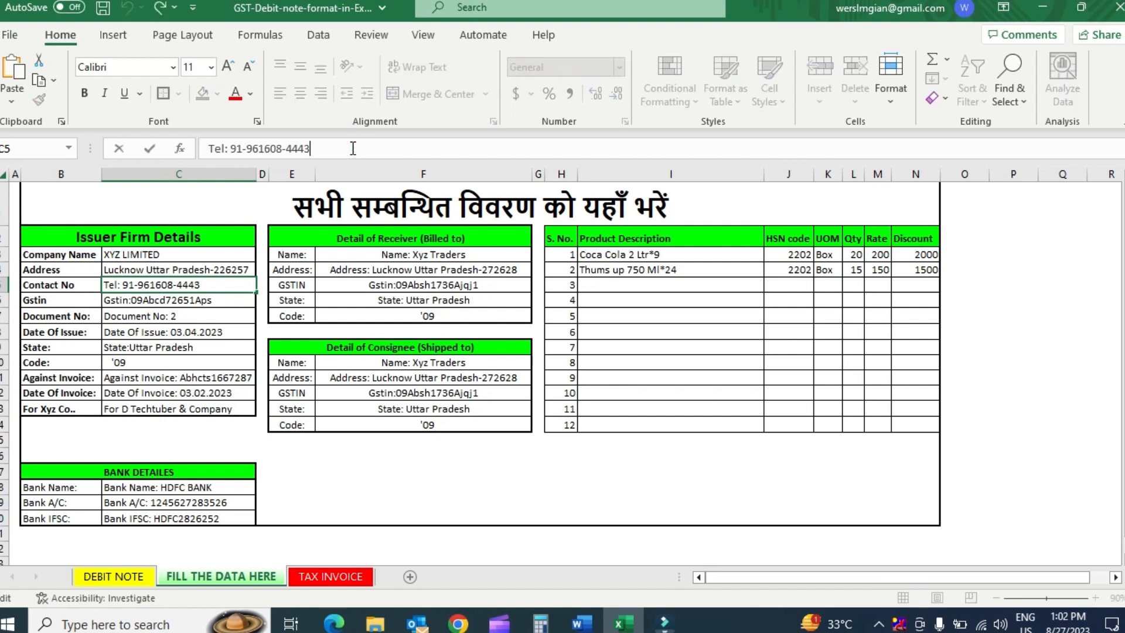
pyautogui.press('BackSpace')
pyautogui.press('BackSpace')
pyautogui.press('BackSpace')
pyautogui.press('BackSpace')
pyautogui.press('BackSpace')
pyautogui.press('BackSpace')
pyautogui.press('BackSpace')
pyautogui.press('BackSpace')
pyautogui.press('BackSpace')
pyautogui.press('BackSpace')
pyautogui.press('BackSpace')
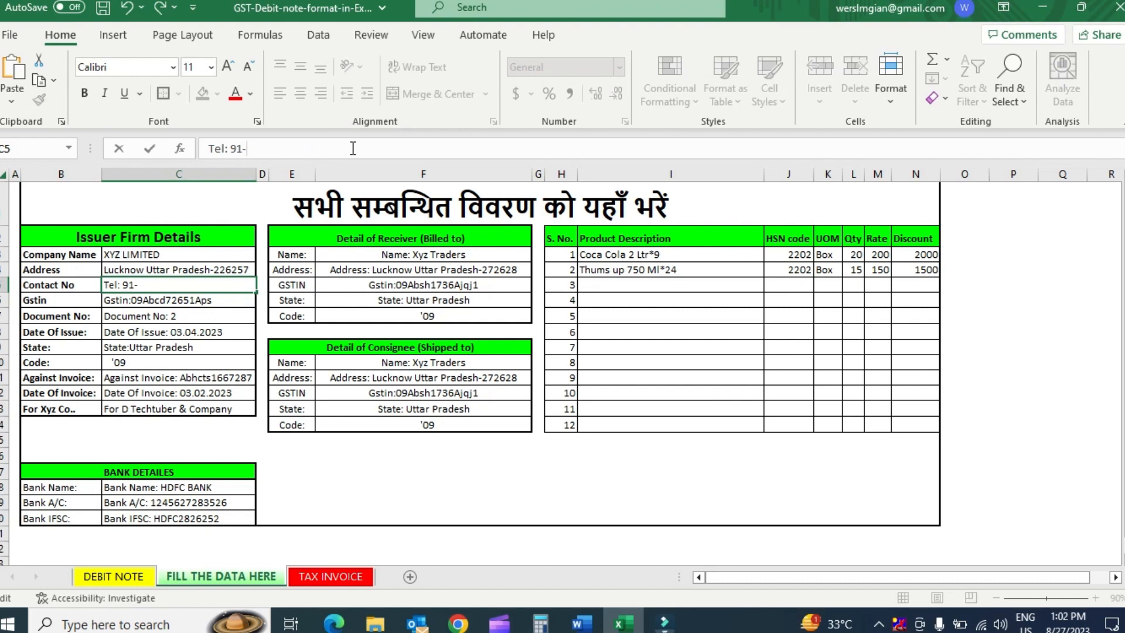
pyautogui.write('1234567891')
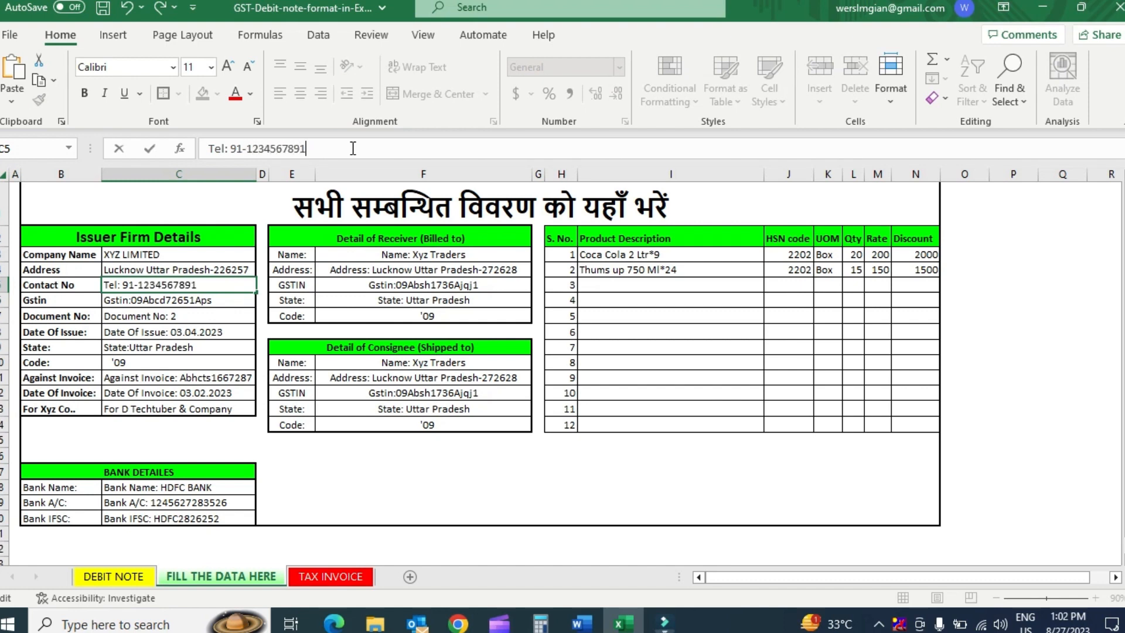
# Step: Replace the issuer firm's GSTIN on the FILL THE DATA HERE sheet and check the linked line on the DEBIT NOTE sheet
pyautogui.click(217, 301)
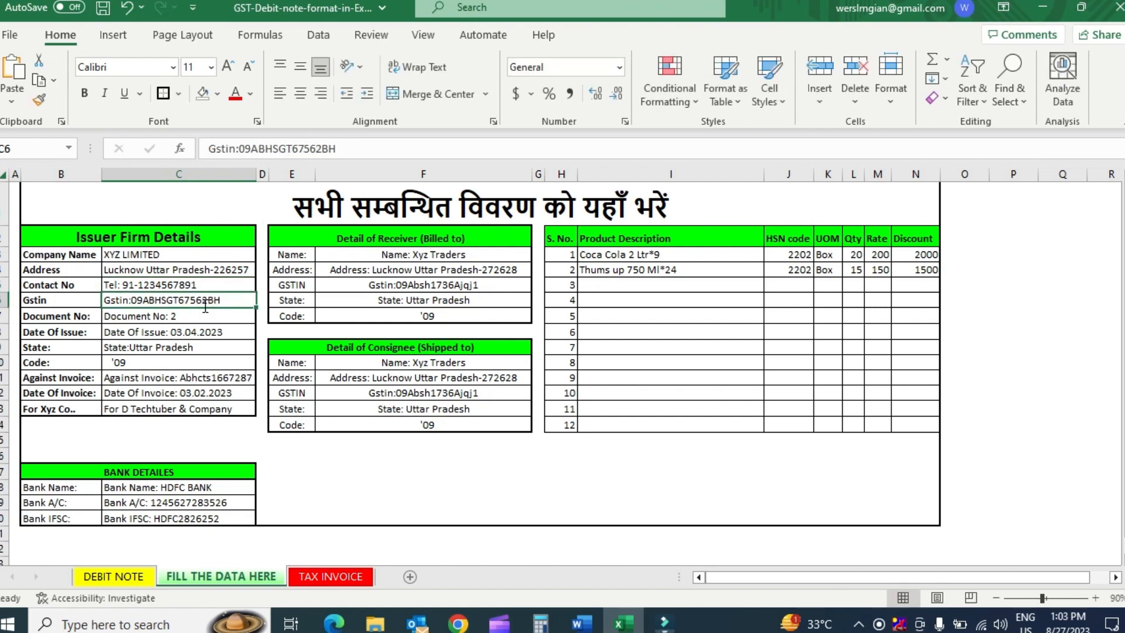
pyautogui.press('BackSpace')
pyautogui.press('BackSpace')
pyautogui.press('BackSpace')
pyautogui.press('BackSpace')
pyautogui.press('BackSpace')
pyautogui.press('BackSpace')
pyautogui.press('BackSpace')
pyautogui.press('BackSpace')
pyautogui.press('BackSpace')
pyautogui.press('BackSpace')
pyautogui.press('BackSpace')
pyautogui.press('BackSpace')
pyautogui.press('BackSpace')
pyautogui.press('BackSpace')
pyautogui.press('BackSpace')
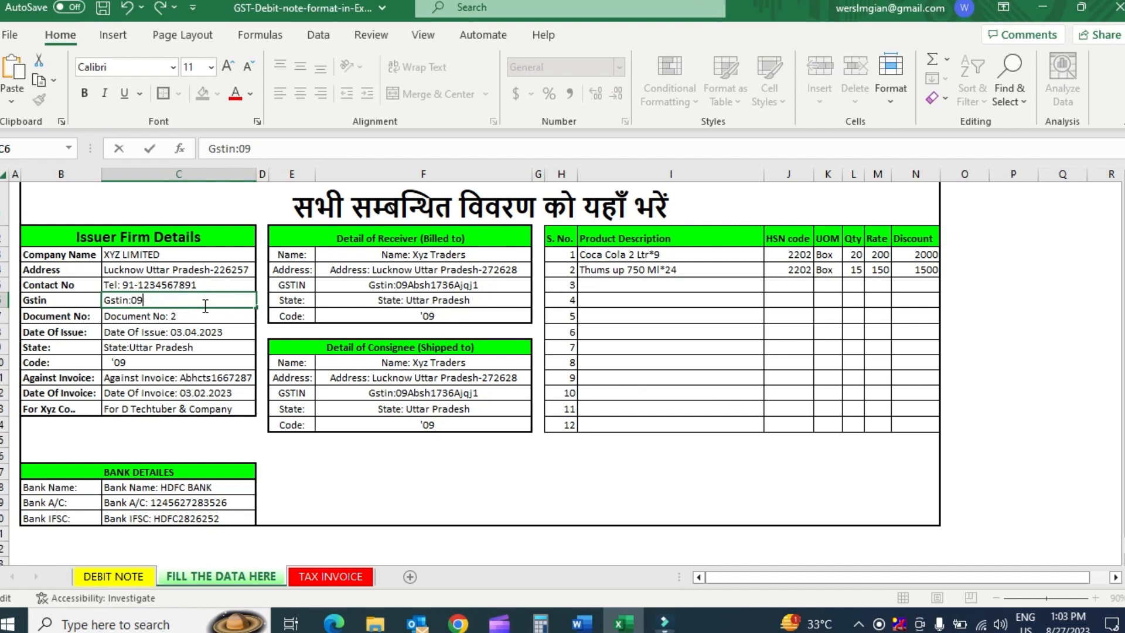
pyautogui.write('09ABCD5678')
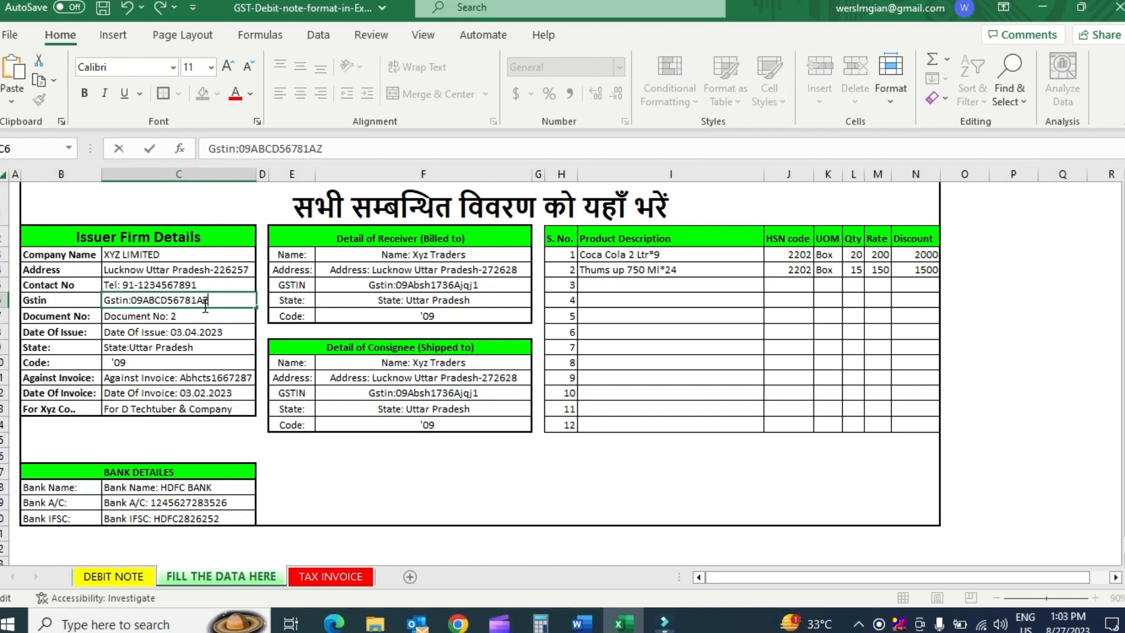
pyautogui.write('1AZ')
pyautogui.press('Return')
pyautogui.press('Up')
pyautogui.hotkey('ctrl', 'pageup')
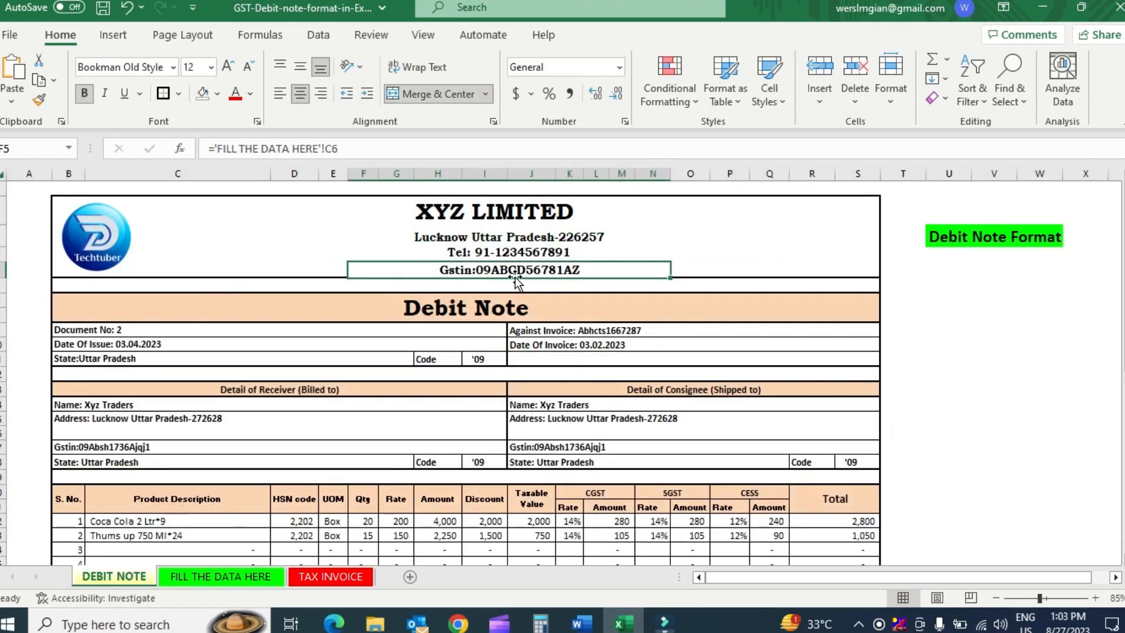
# Step: Check the linked document number on the DEBIT NOTE sheet and set the issuer's document number to 5 on the FILL THE DATA HERE sheet
pyautogui.hotkey('ctrl', 'pagedown')
pyautogui.press('Down')
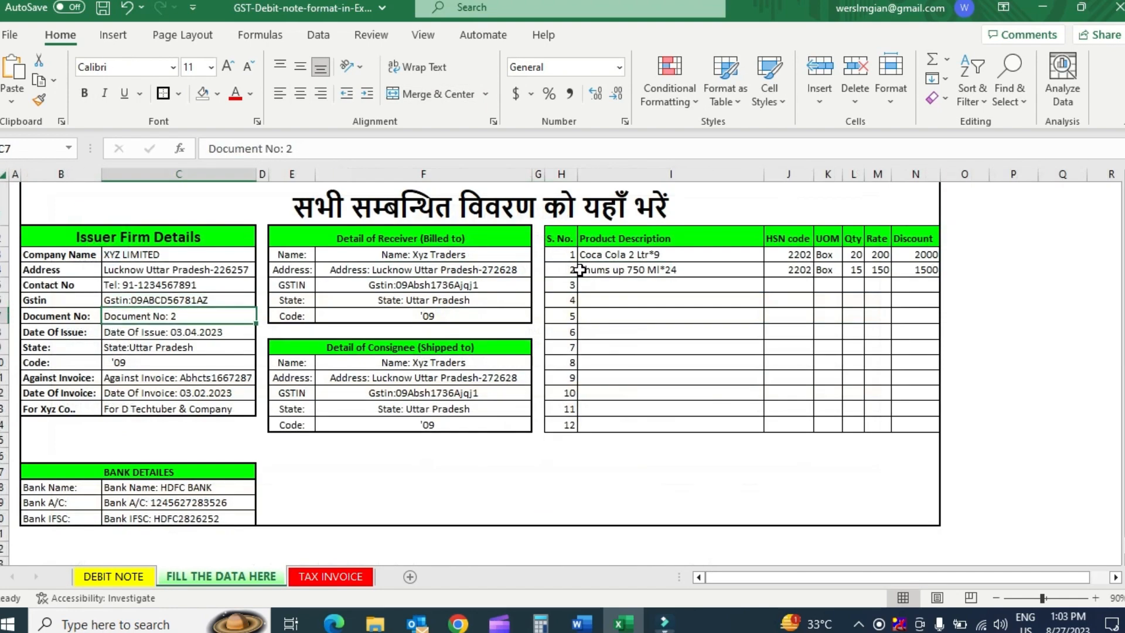
pyautogui.press('Left')
pyautogui.hotkey('ctrl', 'pageup')
pyautogui.click(130, 332)
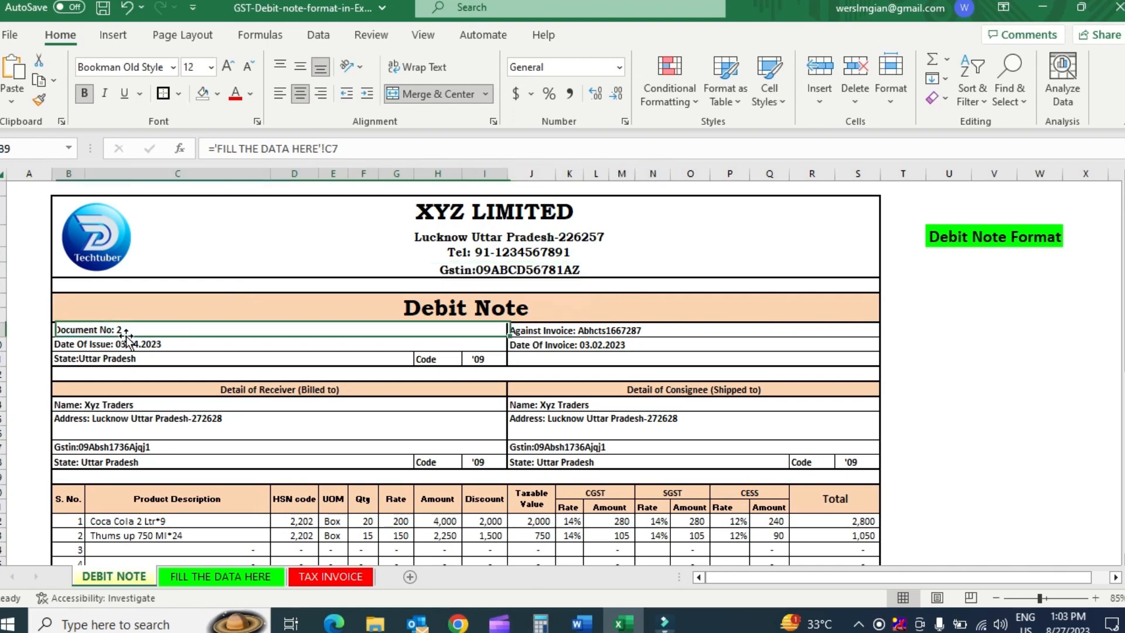
pyautogui.click(223, 576)
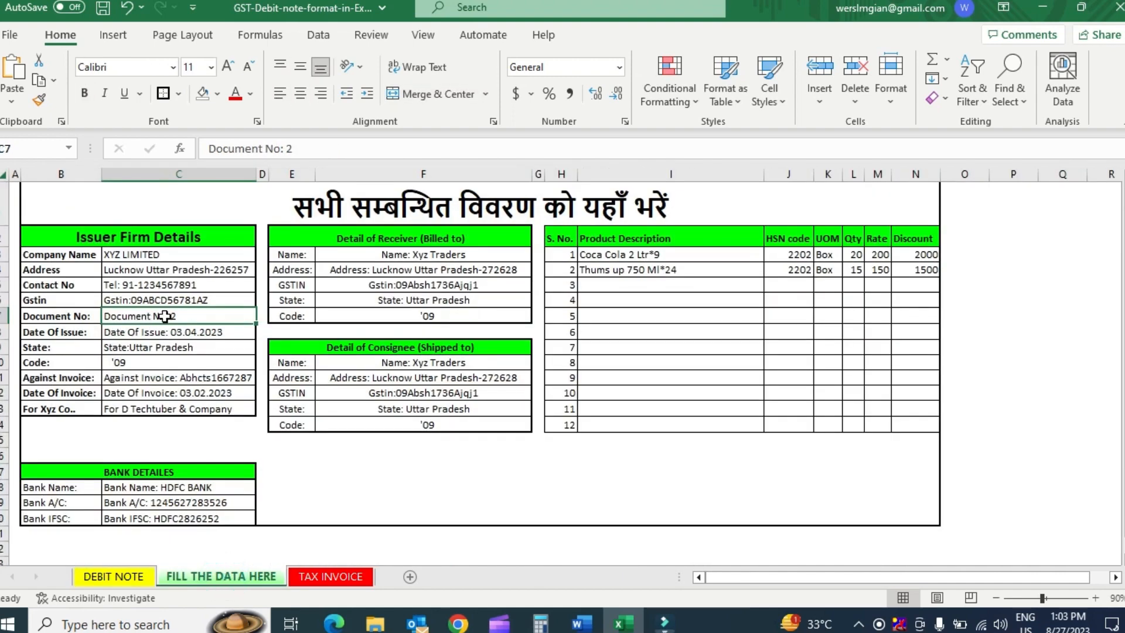
pyautogui.click(190, 318)
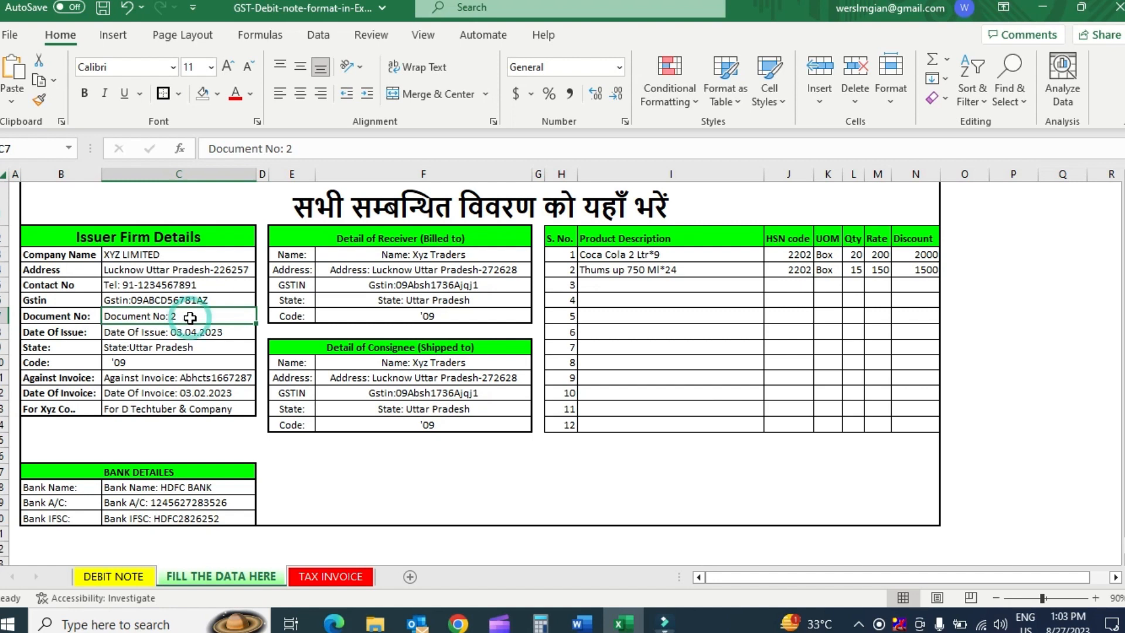
pyautogui.press('BackSpace')
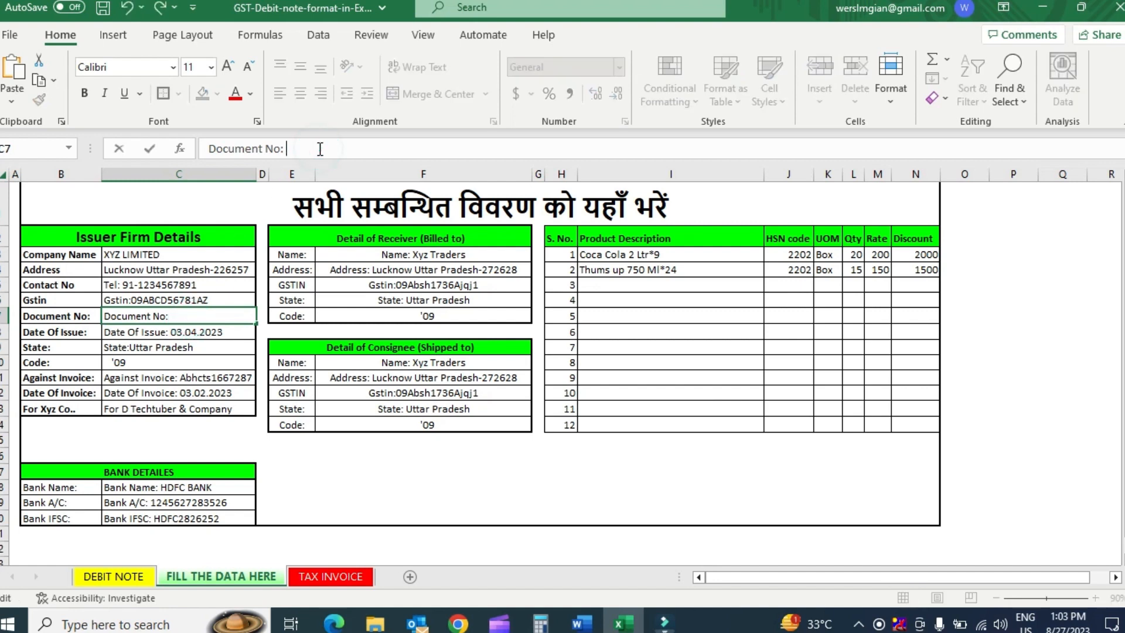
pyautogui.press('Return')
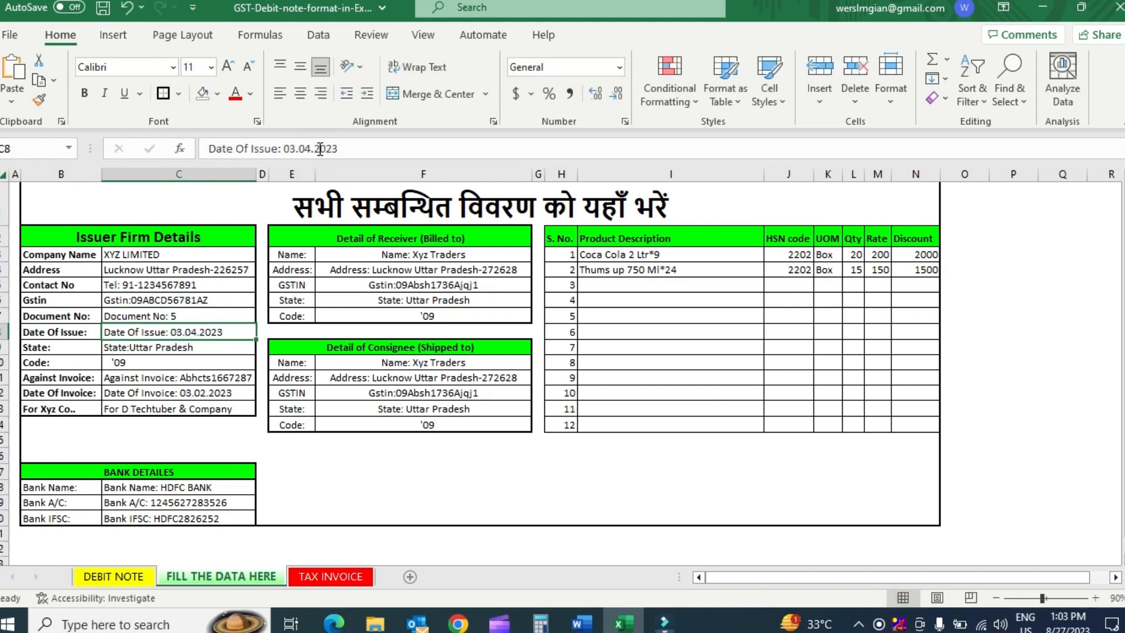
# Step: Set the issuer's Date Of Issue entry to 27.08.2023
pyautogui.press('F2')
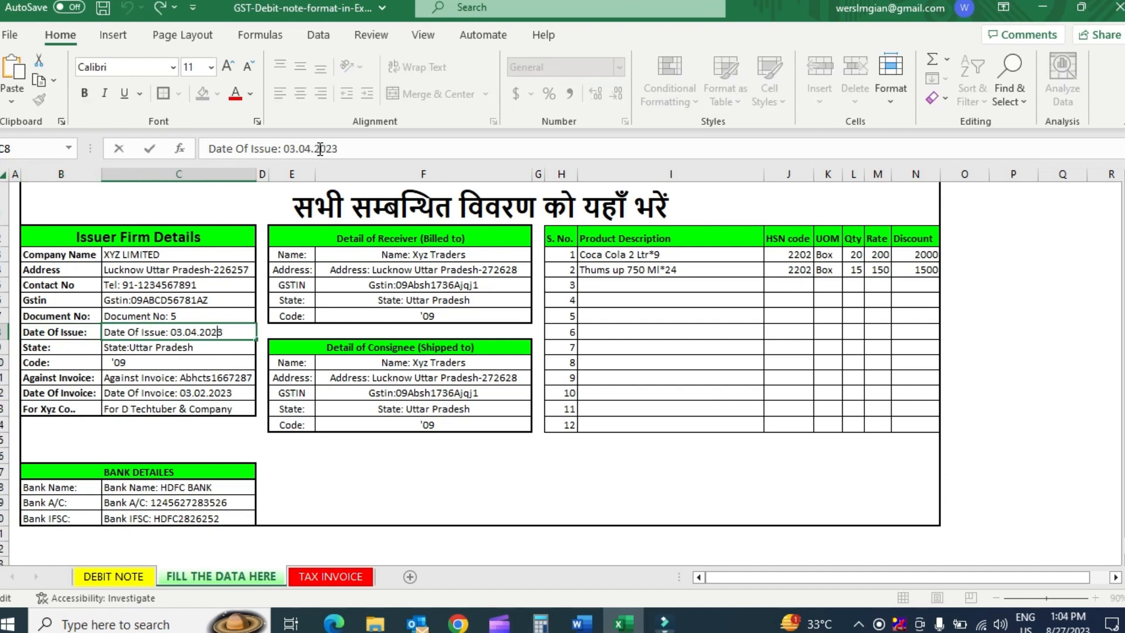
pyautogui.press('Left')
pyautogui.press('Left')
pyautogui.press('BackSpace')
pyautogui.press('BackSpace')
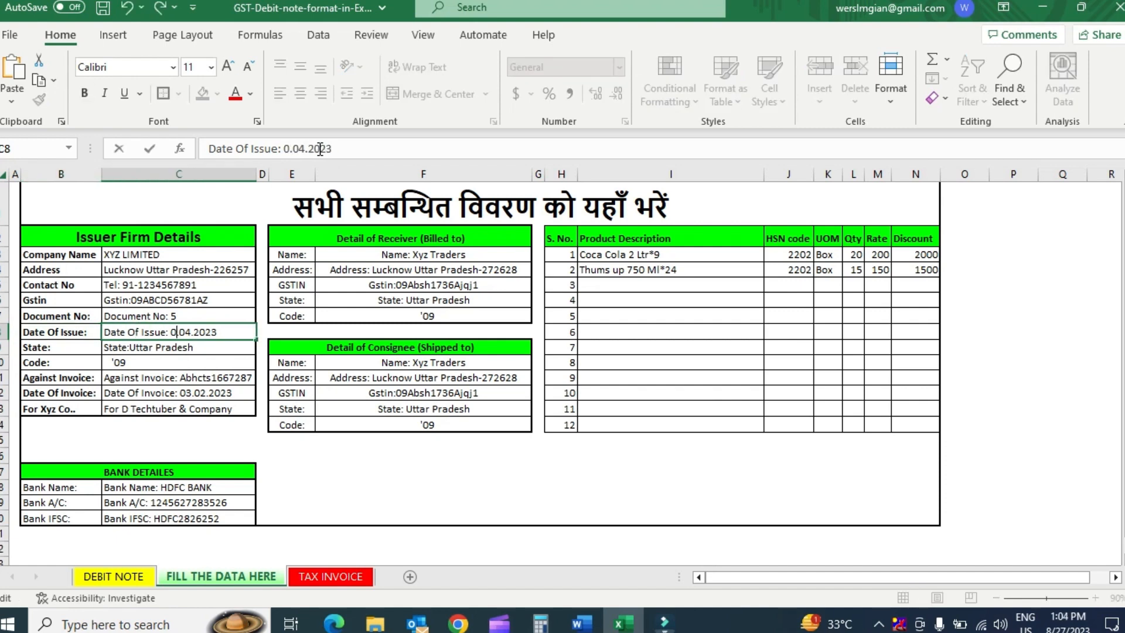
pyautogui.write('27')
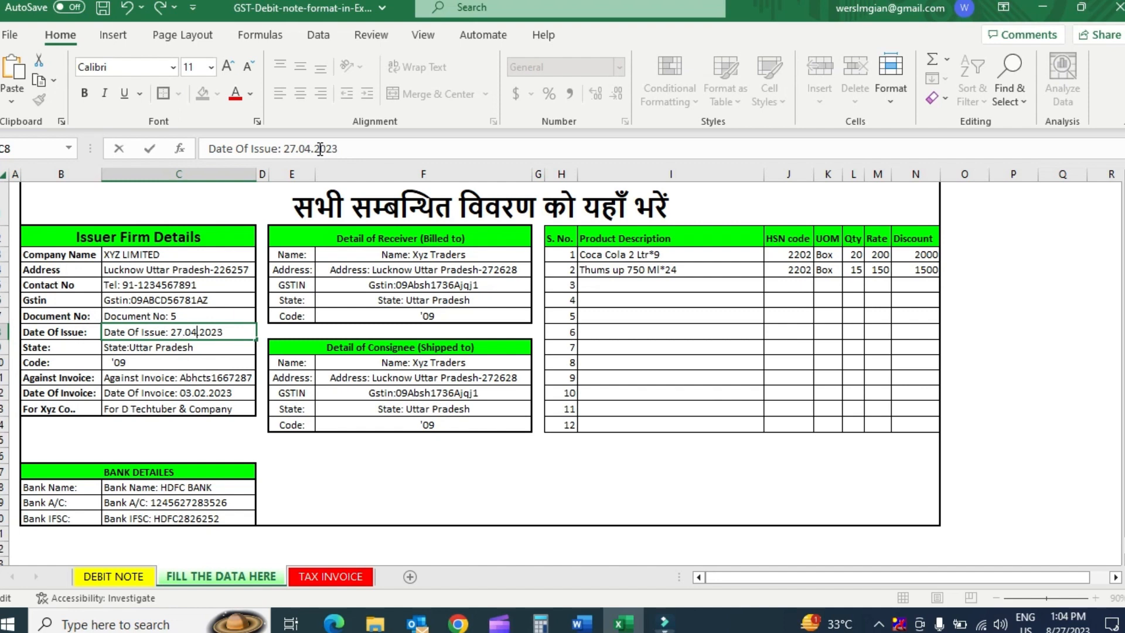
pyautogui.press('BackSpace')
pyautogui.write('8')
pyautogui.press('Return')
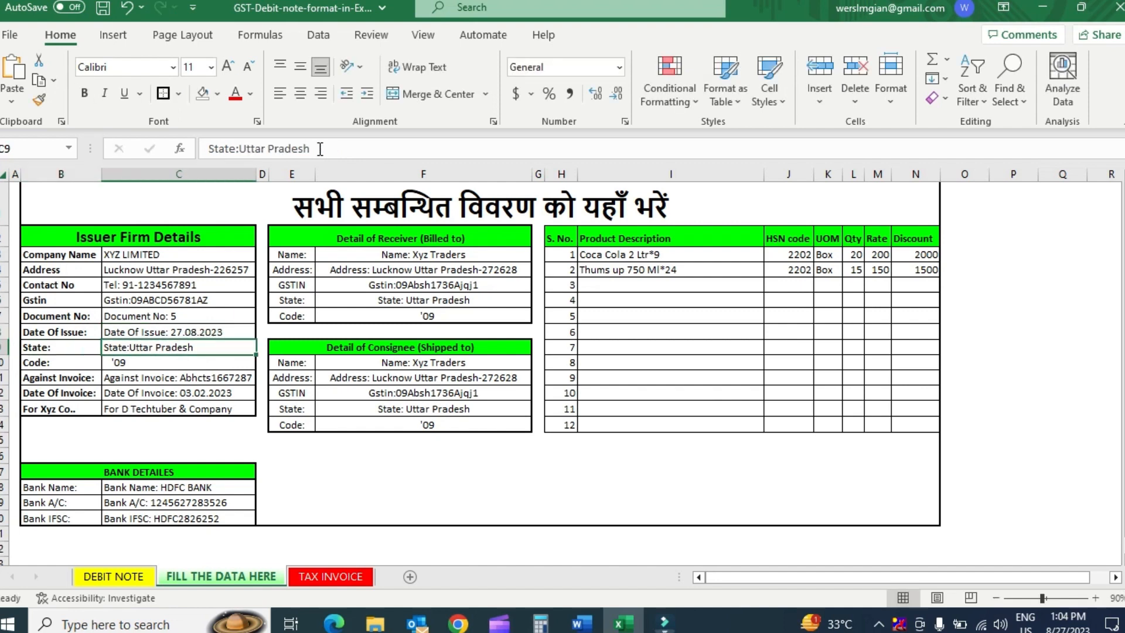
# Step: Examine the State and Code labels and their entries in the Issuer Firm Details table
pyautogui.press('Down')
pyautogui.press('Up')
pyautogui.press('Left')
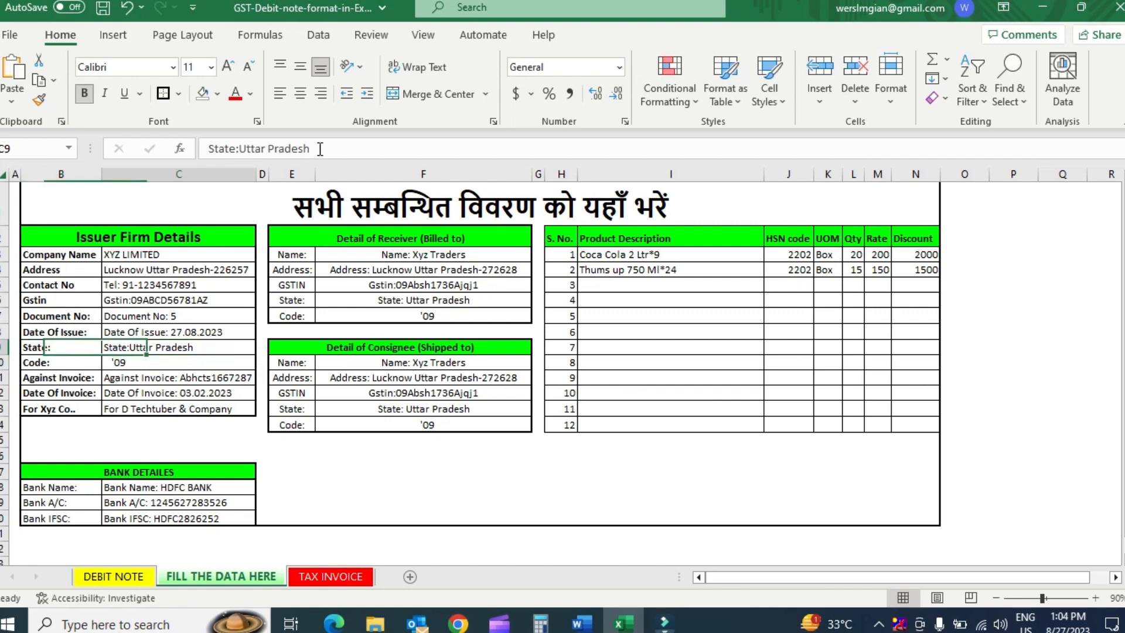
pyautogui.press('Down')
pyautogui.press('Left')
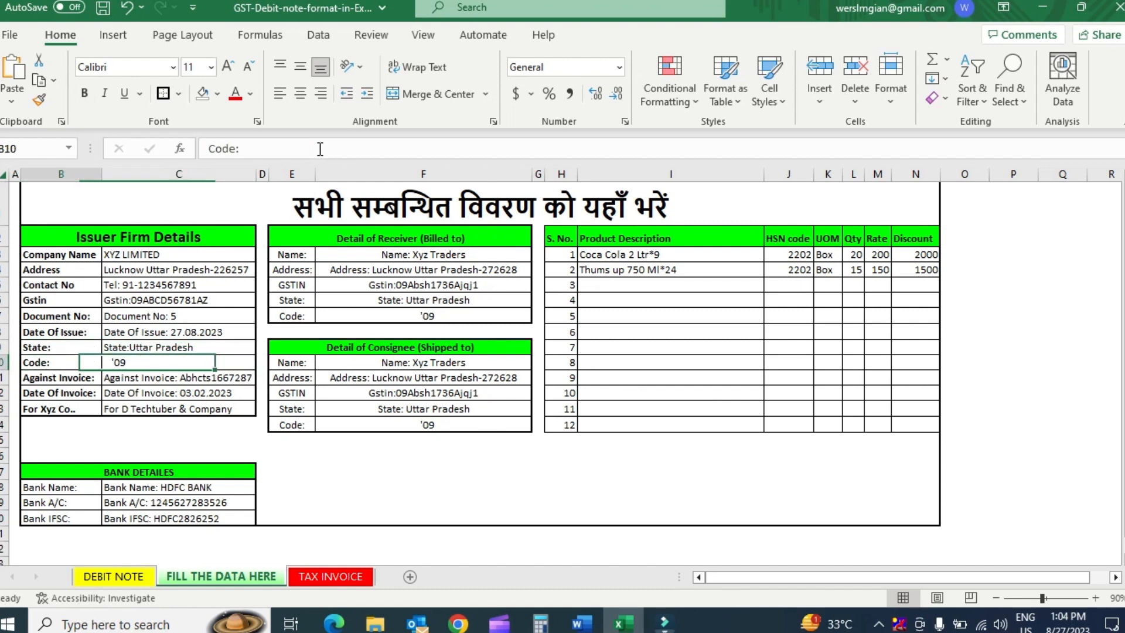
pyautogui.press('Right')
pyautogui.press('Left')
pyautogui.press('Up')
pyautogui.press('Down')
pyautogui.press('Right')
pyautogui.press('Left')
pyautogui.press('Up')
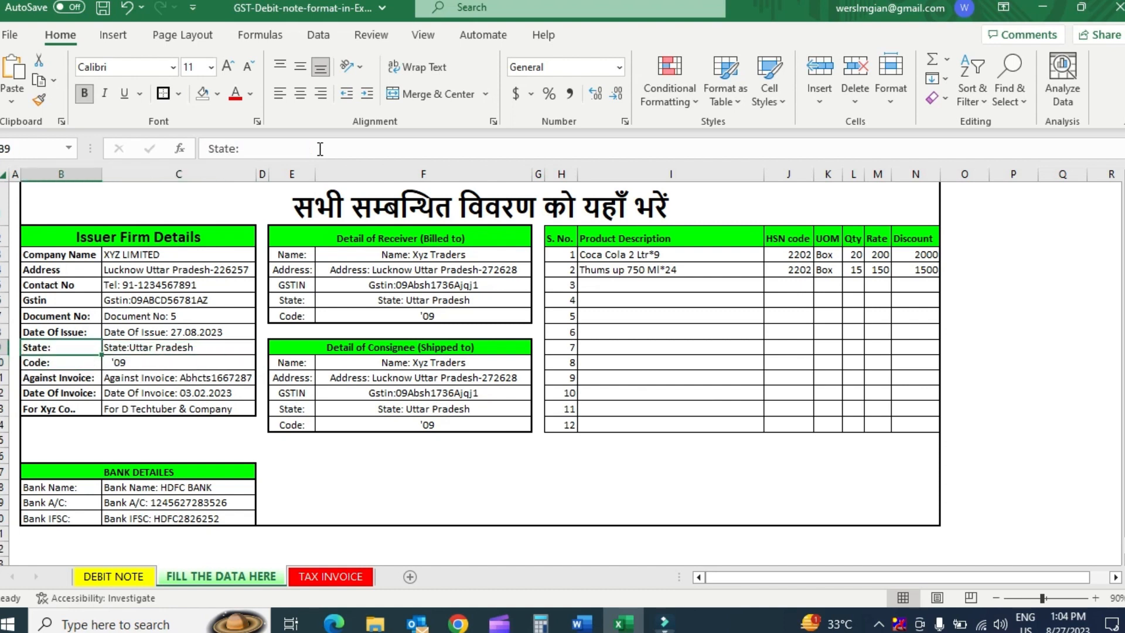
pyautogui.press('Down')
pyautogui.press('Right')
pyautogui.press('Left')
pyautogui.press('Right')
pyautogui.press('Left')
pyautogui.press('Right')
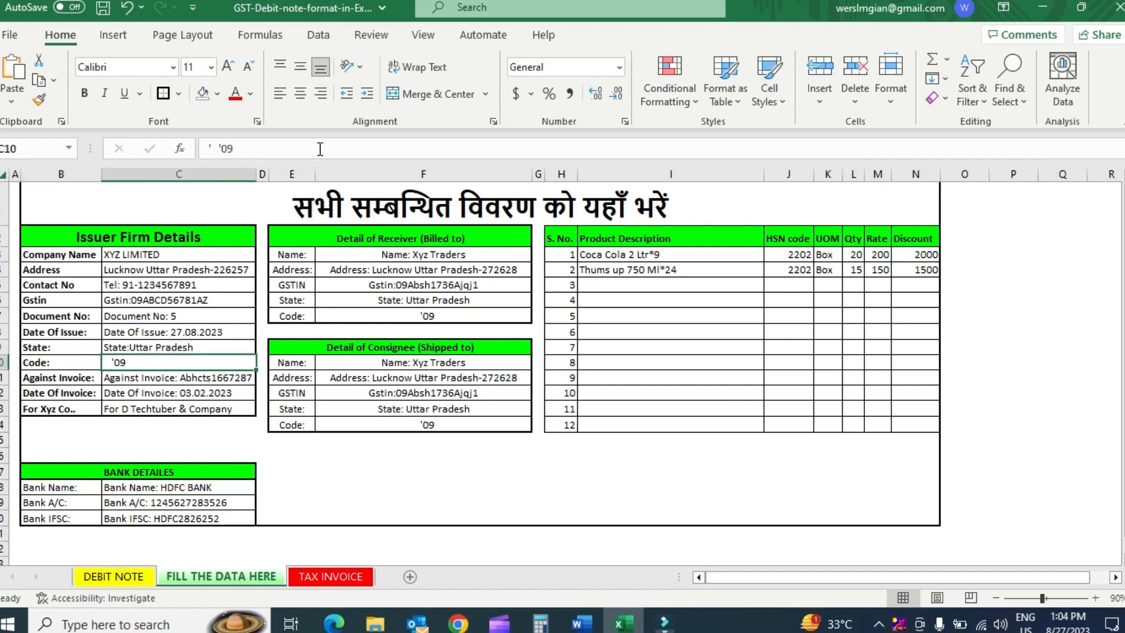
# Step: Replace the invoice number in the Against Invoice entry of the Issuer Firm Details table
pyautogui.press('Down')
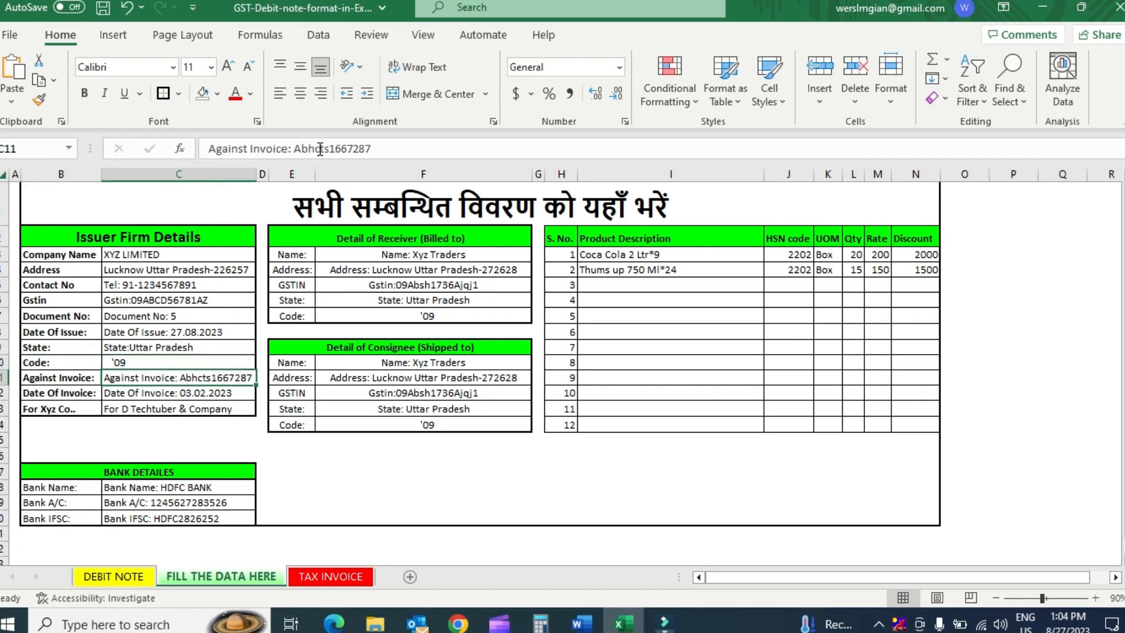
pyautogui.press('Left')
pyautogui.press('Right')
pyautogui.press('Left')
pyautogui.press('Right')
pyautogui.press('Left')
pyautogui.press('Right')
pyautogui.doubleClick(228, 380)
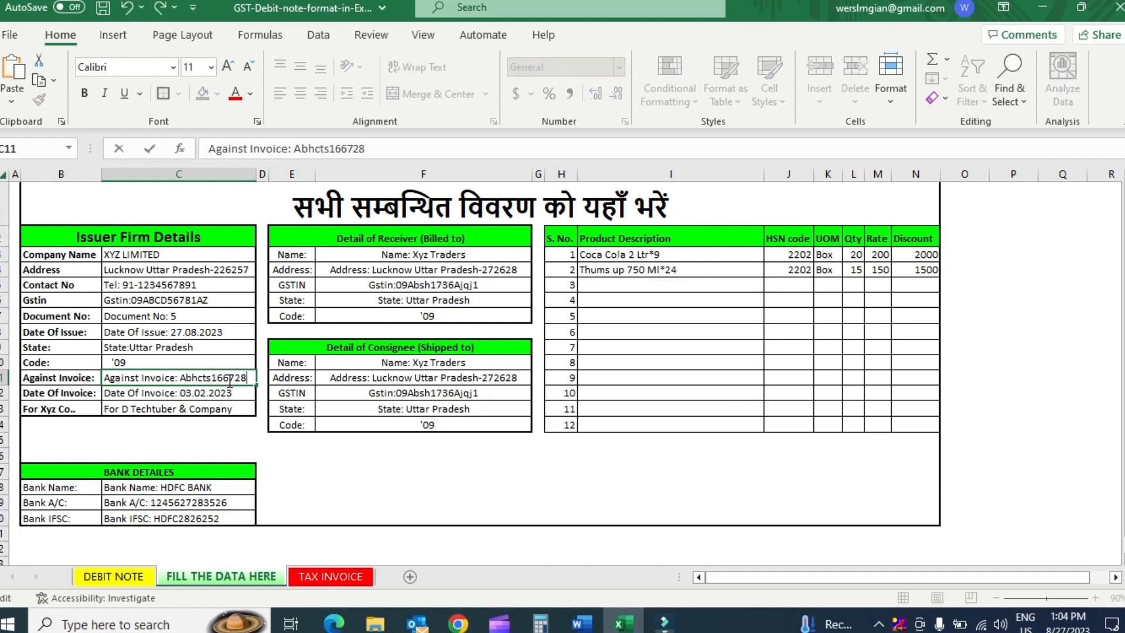
pyautogui.press('BackSpace')
pyautogui.press('BackSpace')
pyautogui.press('BackSpace')
pyautogui.press('BackSpace')
pyautogui.press('BackSpace')
pyautogui.press('BackSpace')
pyautogui.press('BackSpace')
pyautogui.press('BackSpace')
pyautogui.press('BackSpace')
pyautogui.press('BackSpace')
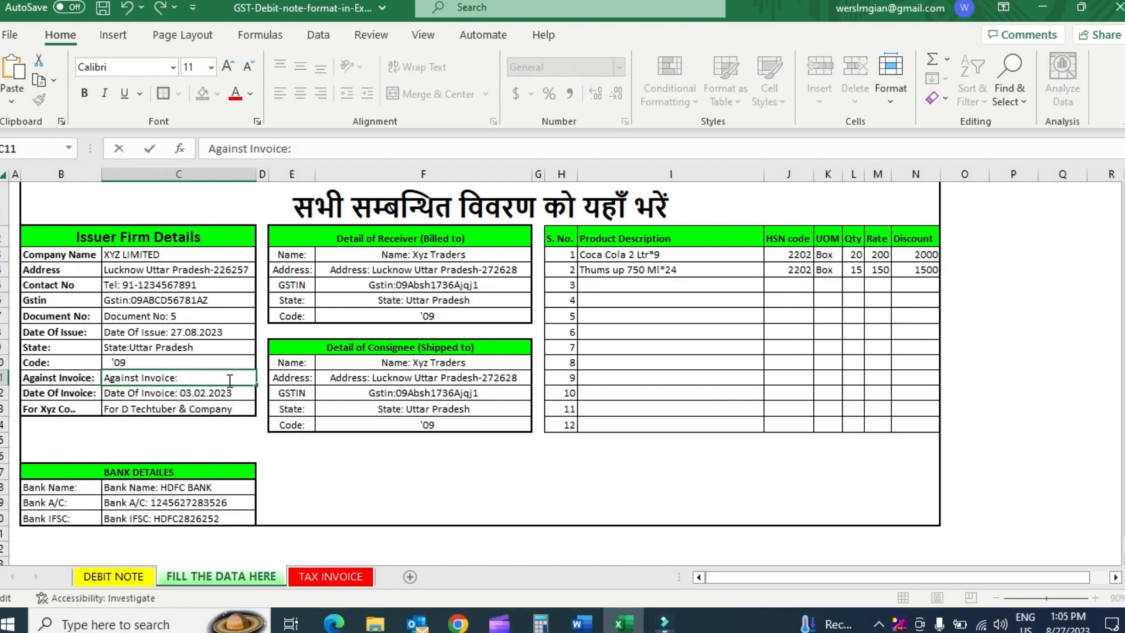
pyautogui.write('BHFAG726566')
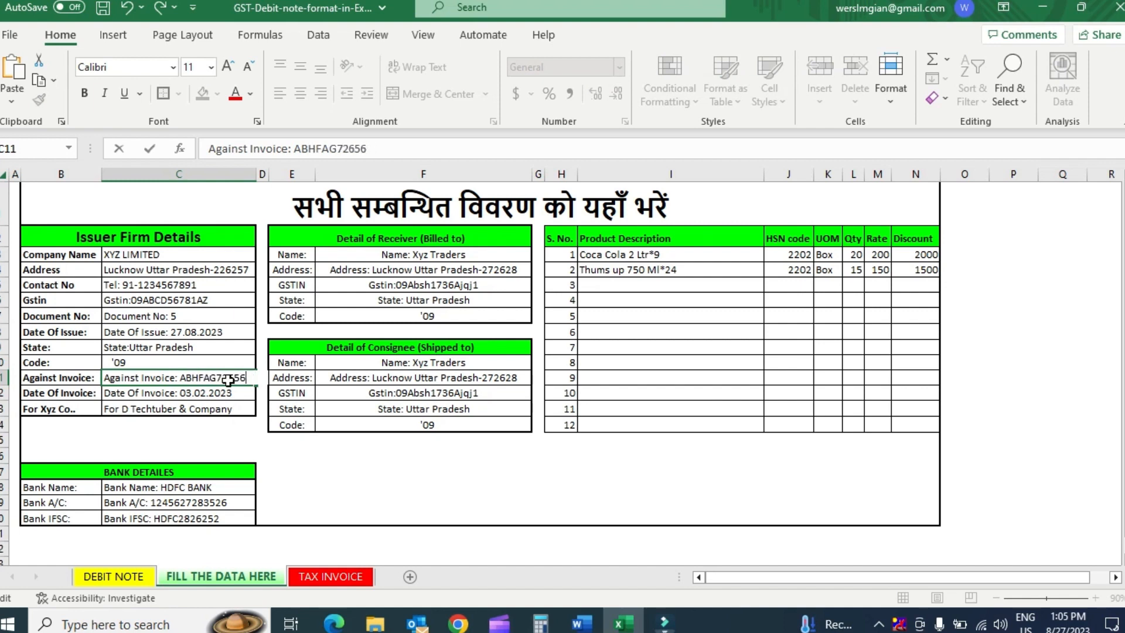
pyautogui.press('Return')
# Step: Check the document number and issue date on the DEBIT NOTE sheet against the data sheet, and review the issuer's invoice number and invoice date entries
pyautogui.moveTo(228, 362); pyautogui.dragTo(229, 379)
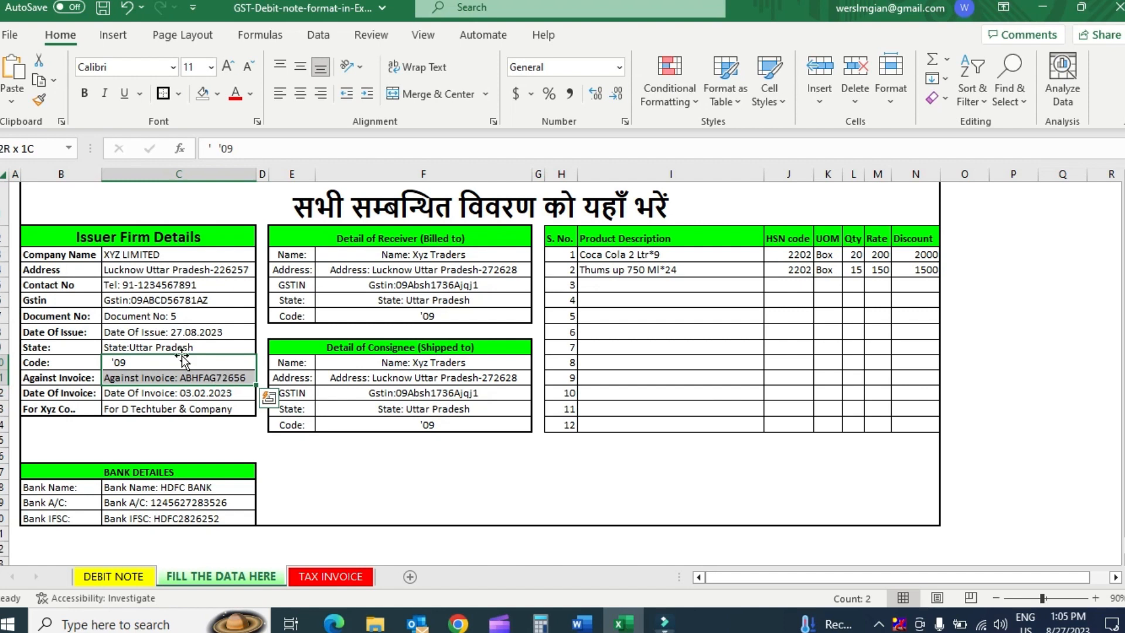
pyautogui.click(111, 576)
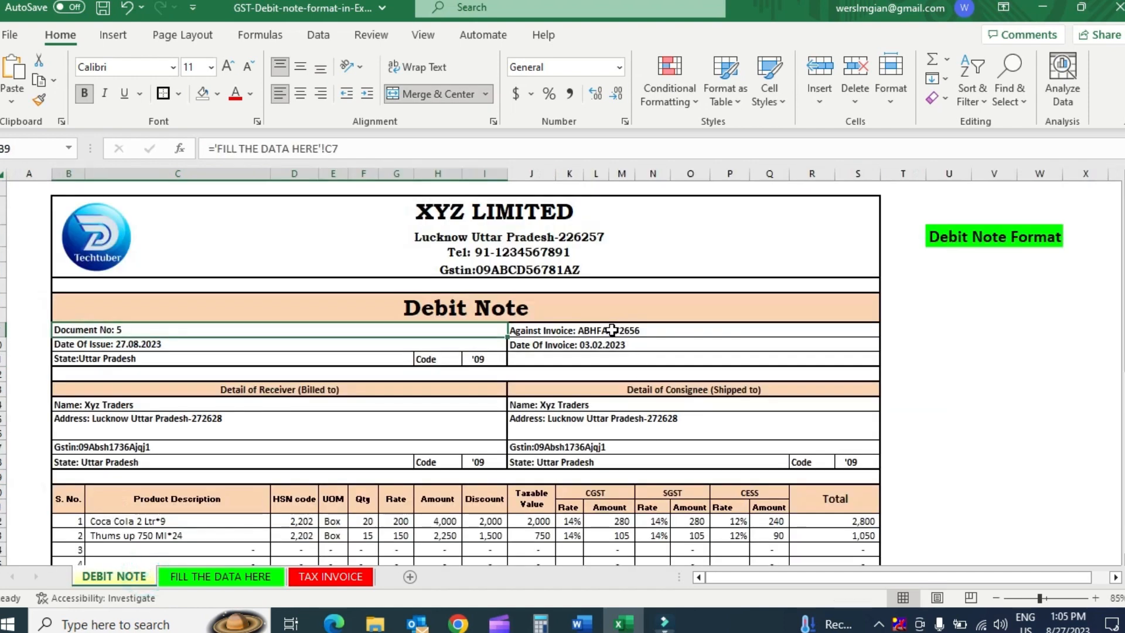
pyautogui.click(174, 335)
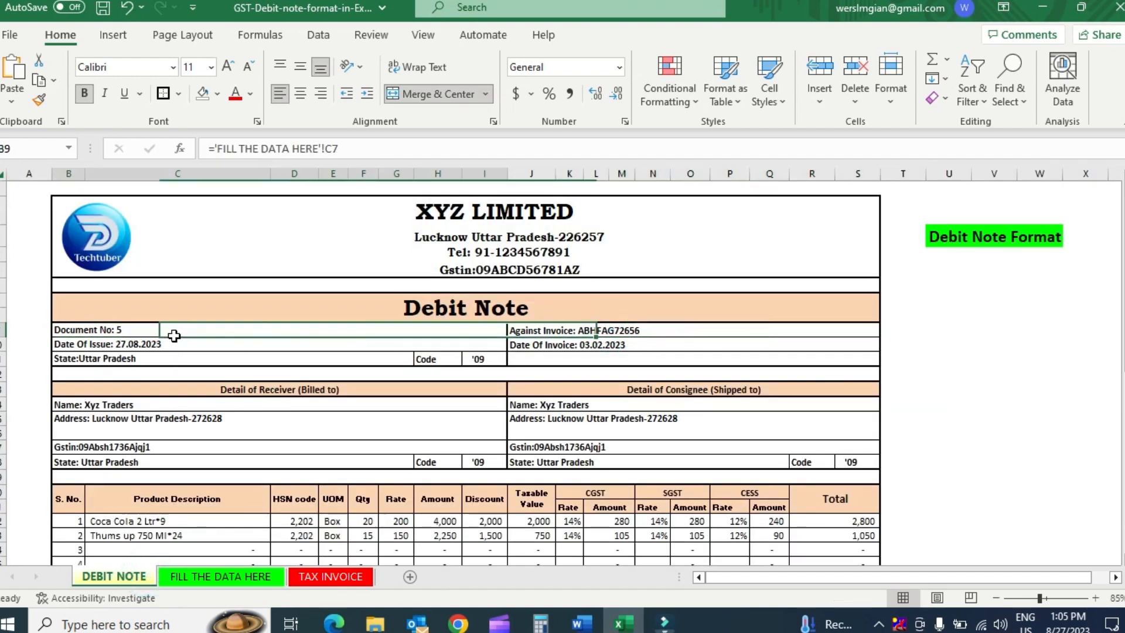
pyautogui.click(92, 346)
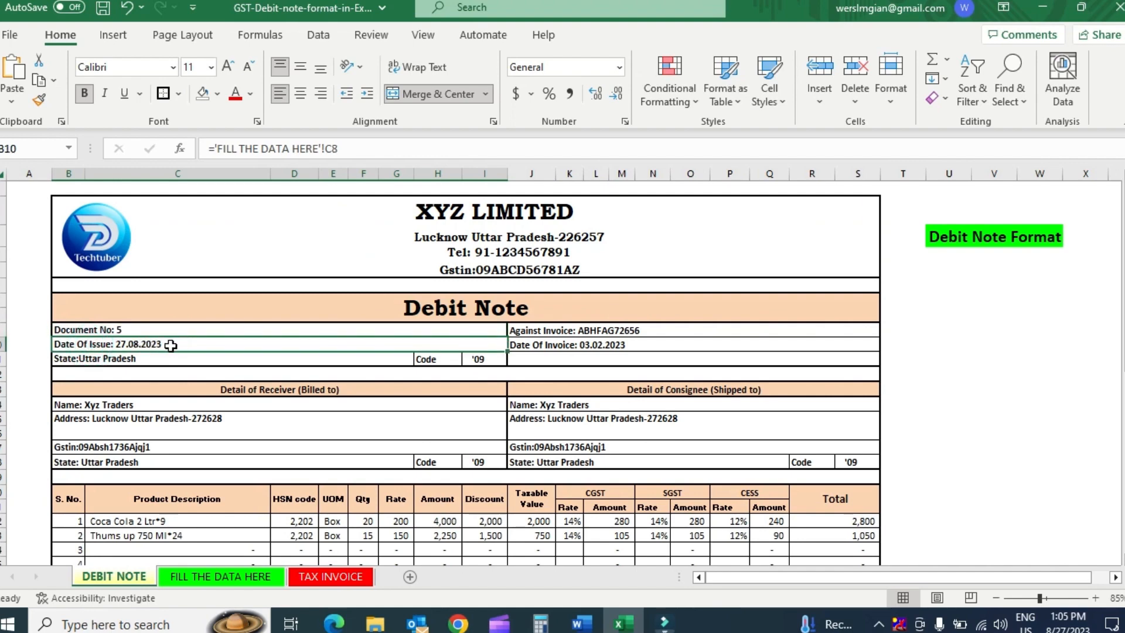
pyautogui.click(221, 577)
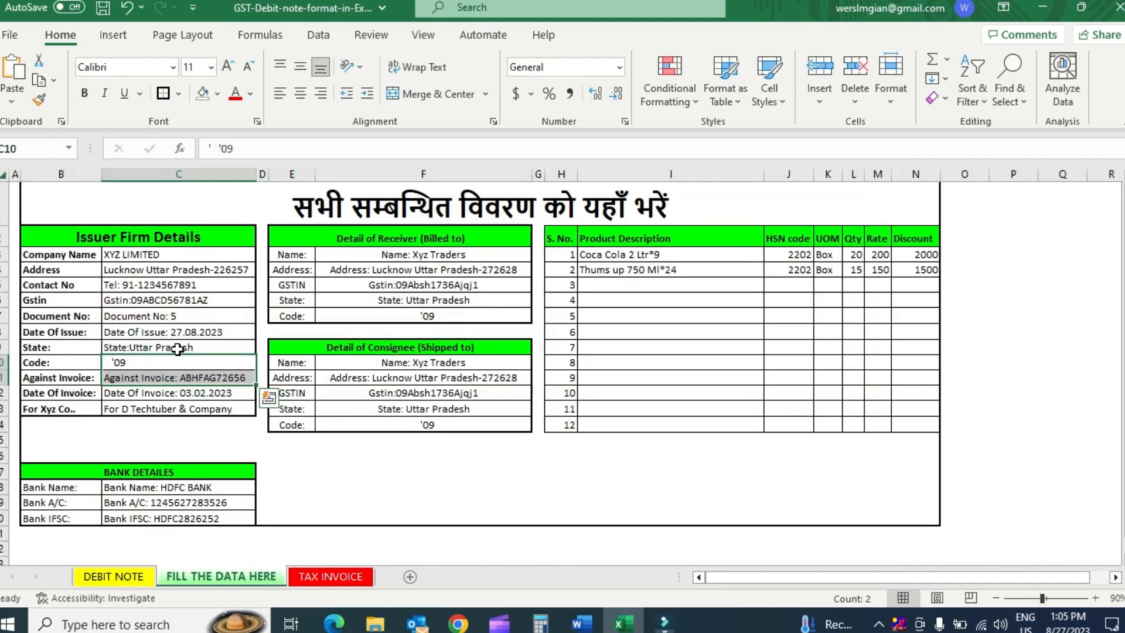
pyautogui.click(182, 395)
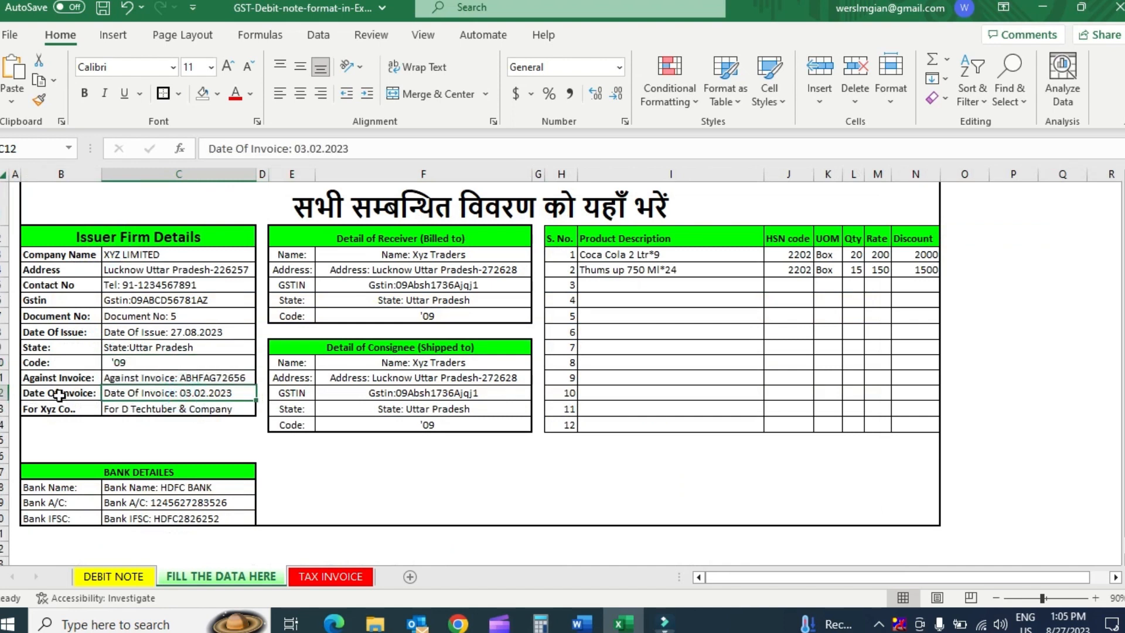
pyautogui.click(193, 377)
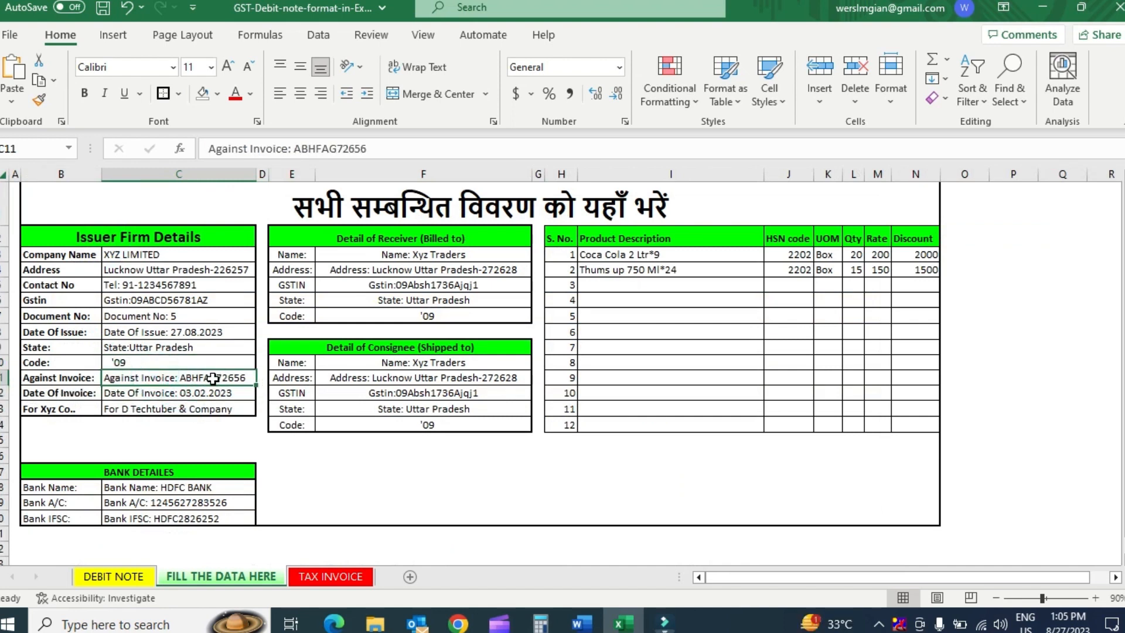
pyautogui.click(195, 392)
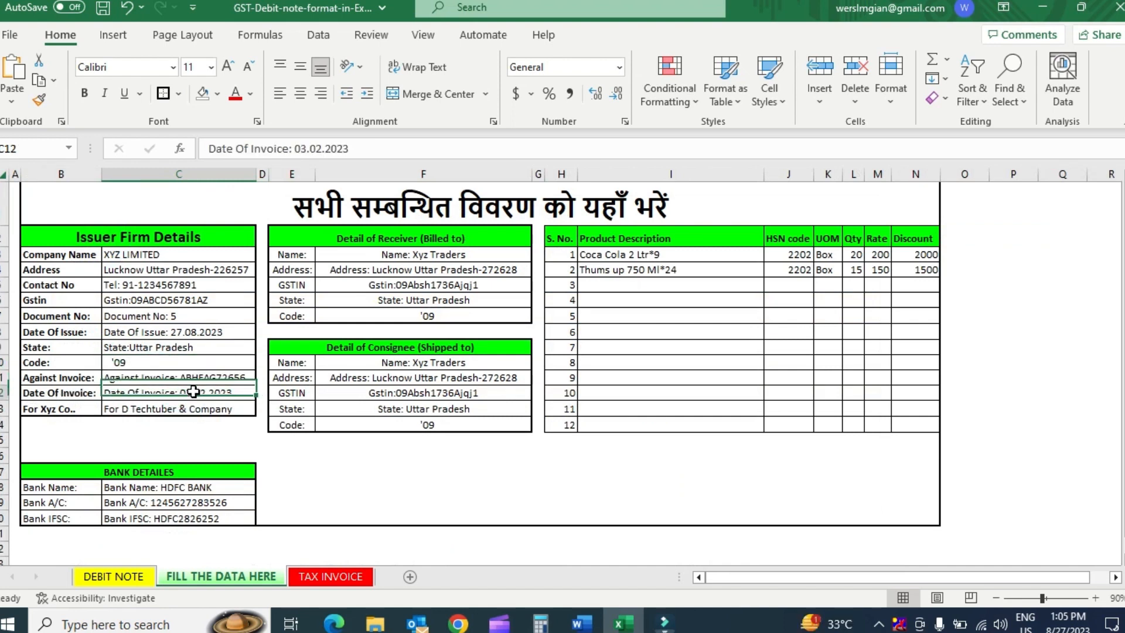
# Step: Set the issuer's Date Of Invoice entry to 20.08.2023
pyautogui.doubleClick(228, 392)
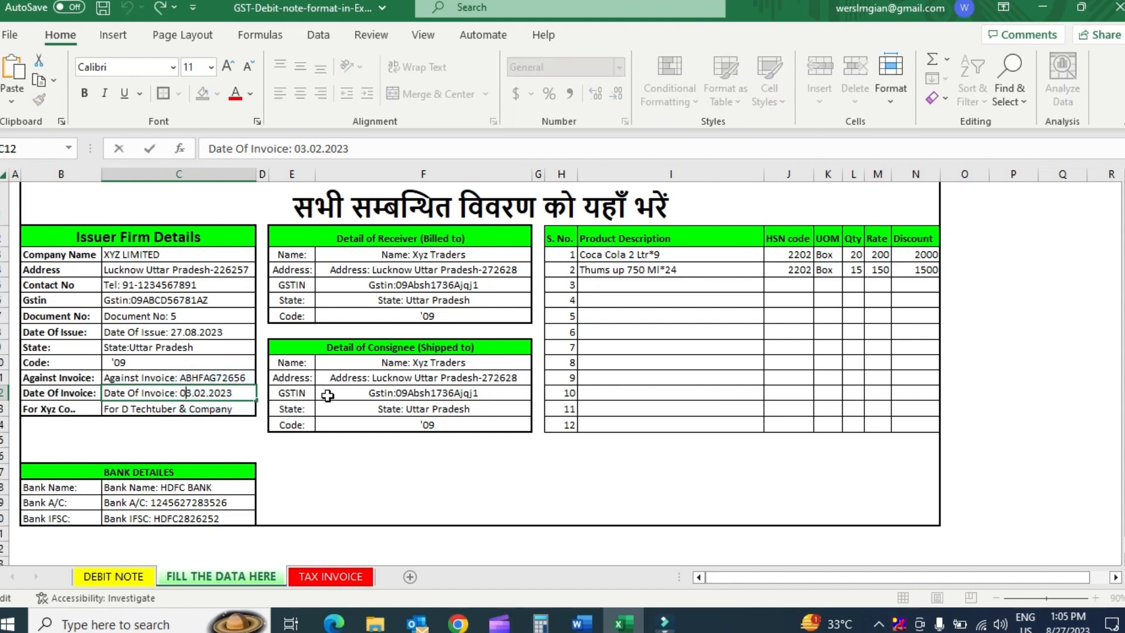
pyautogui.press('BackSpace')
pyautogui.press('BackSpace')
pyautogui.write('20')
pyautogui.press('BackSpace')
pyautogui.write('8')
pyautogui.press('Return')
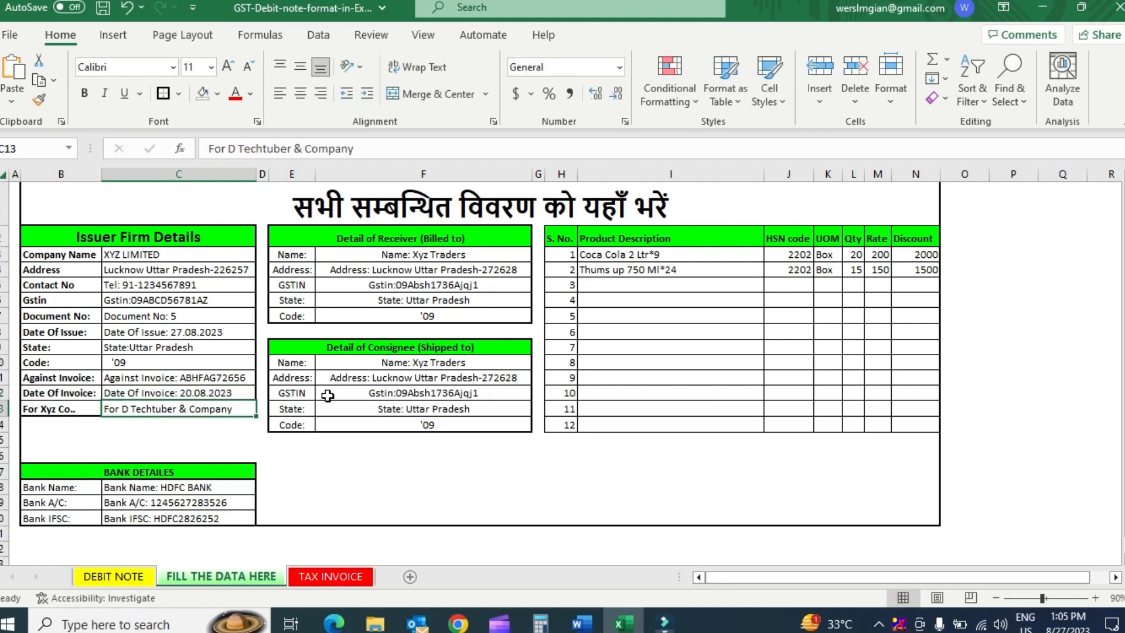
# Step: Check where the issuer's For Xyz Co.. entry appears above the authorised signatory on the DEBIT NOTE sheet, and return to the data sheet
pyautogui.press('Left')
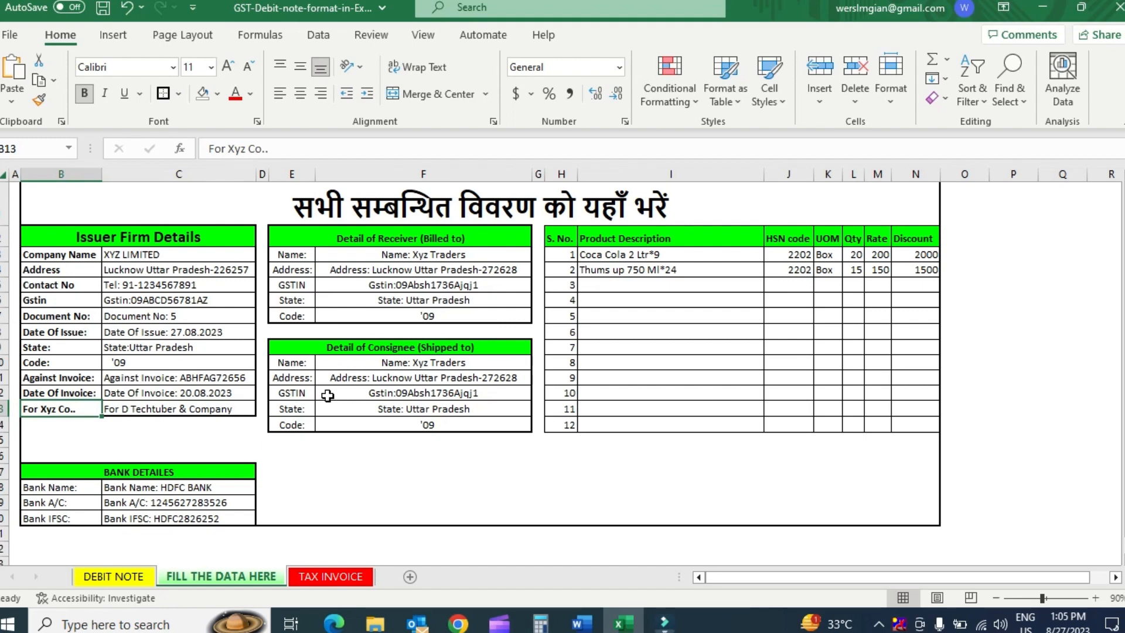
pyautogui.press('Right')
pyautogui.press('Left')
pyautogui.hotkey('ctrl', 'pageup')
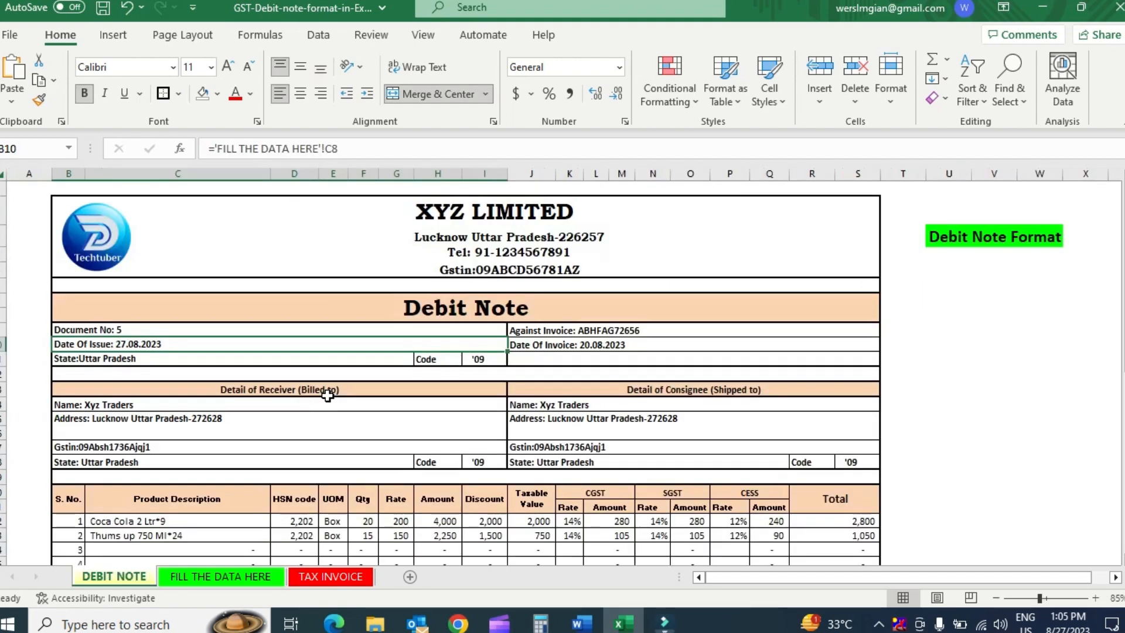
pyautogui.scroll(-9, 803, 459)
pyautogui.click(752, 437)
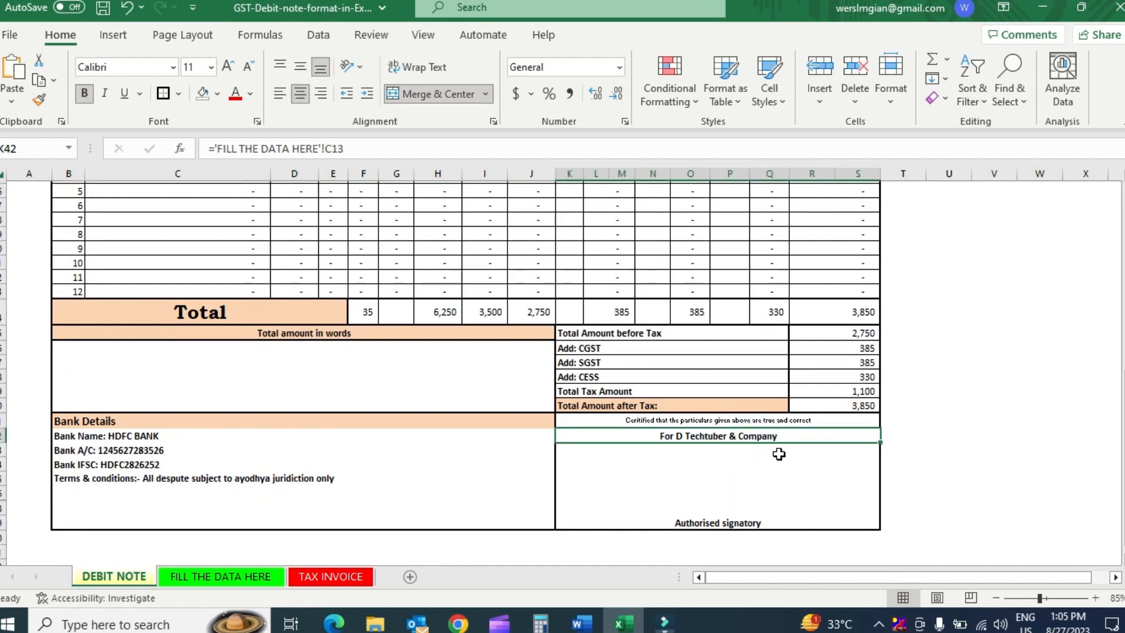
pyautogui.hotkey('ctrl', 'pagedown')
pyautogui.click(225, 250)
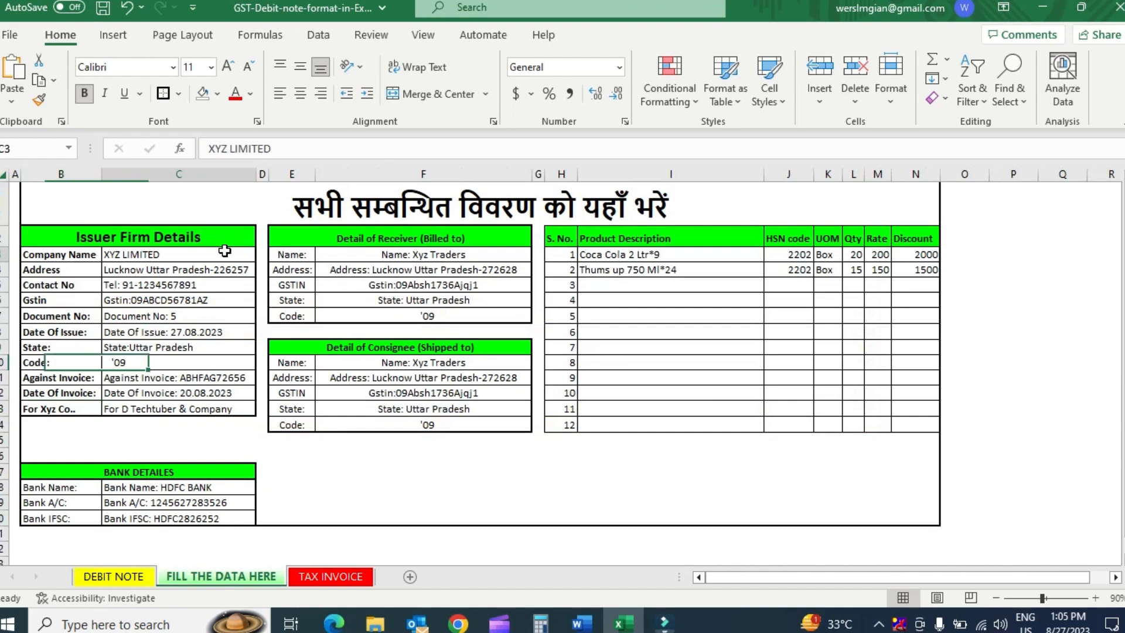
pyautogui.hotkey('ctrl', 'c')
pyautogui.press('Down')
pyautogui.press('Down')
pyautogui.press('Down')
pyautogui.press('Down')
pyautogui.press('Down')
pyautogui.press('Down')
pyautogui.press('Down')
pyautogui.press('Down')
pyautogui.press('Down')
pyautogui.press('Down')
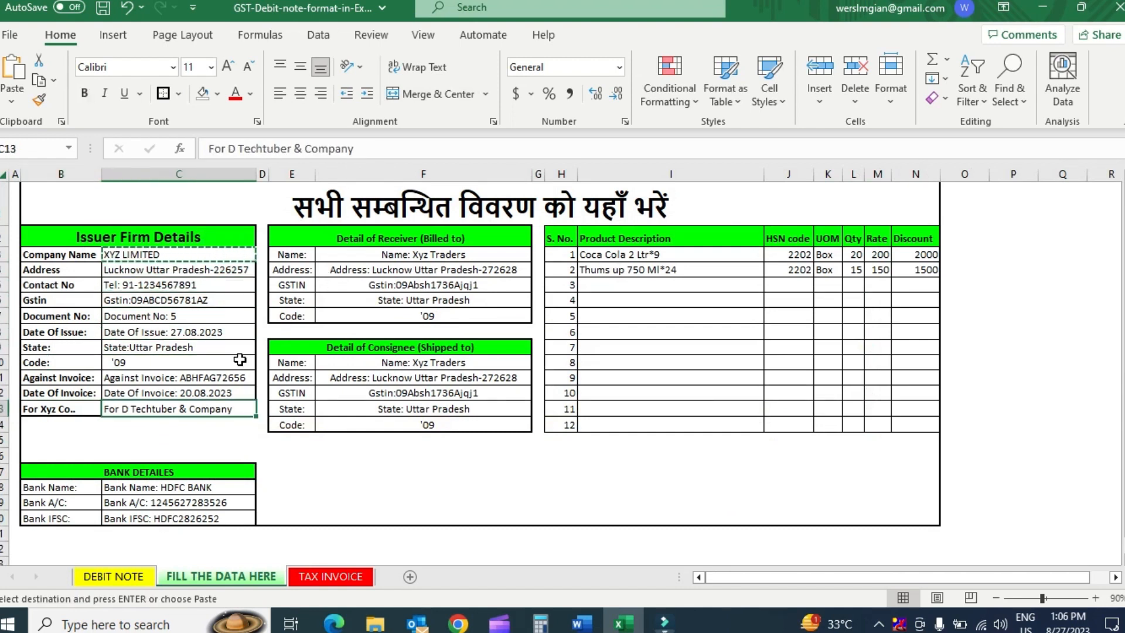
pyautogui.click(186, 257)
pyautogui.moveTo(297, 148); pyautogui.dragTo(187, 153)
pyautogui.hotkey('ctrl', 'c')
pyautogui.press('Return')
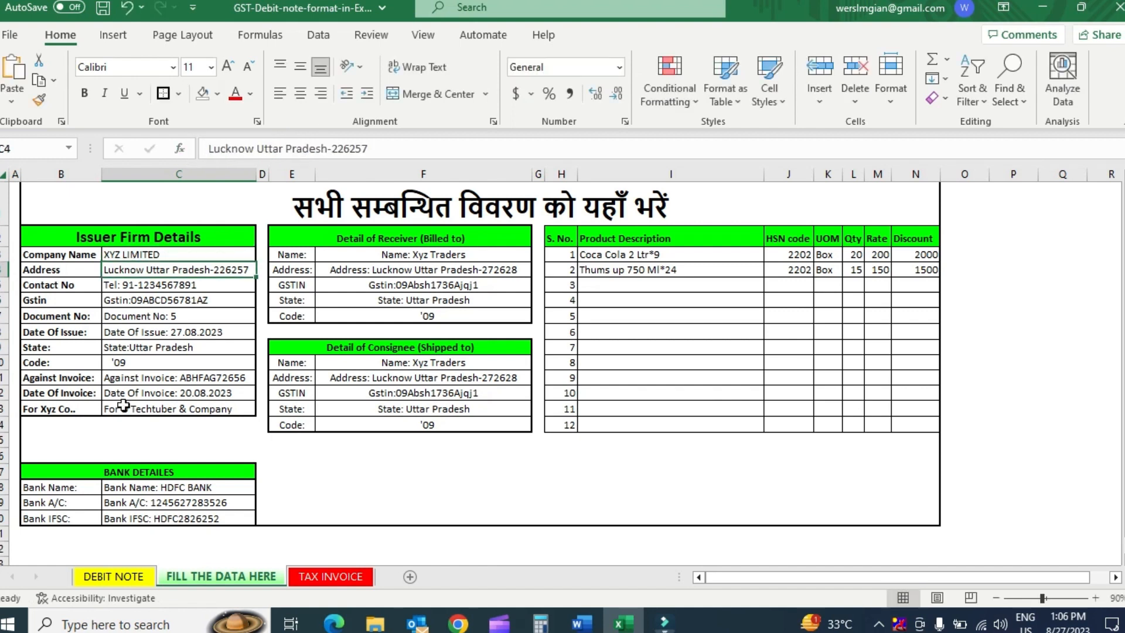
pyautogui.doubleClick(195, 408)
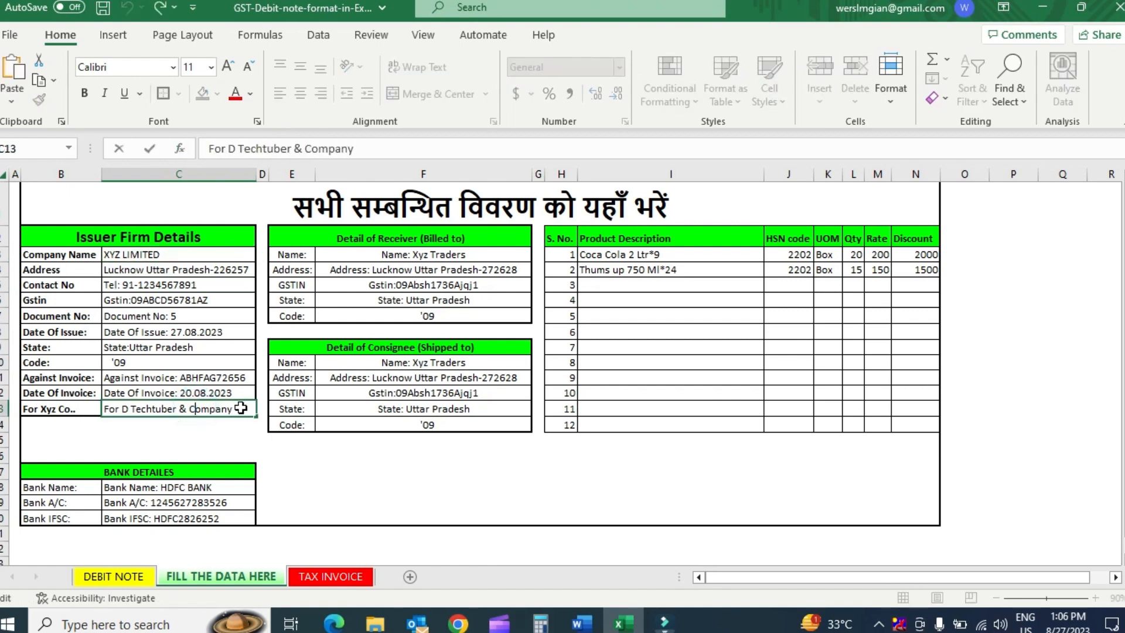
pyautogui.press('Escape')
pyautogui.press('Up')
pyautogui.press('Up')
pyautogui.press('Up')
pyautogui.press('Up')
pyautogui.press('Up')
pyautogui.press('Up')
pyautogui.press('Up')
pyautogui.press('Up')
pyautogui.press('Up')
pyautogui.press('Up')
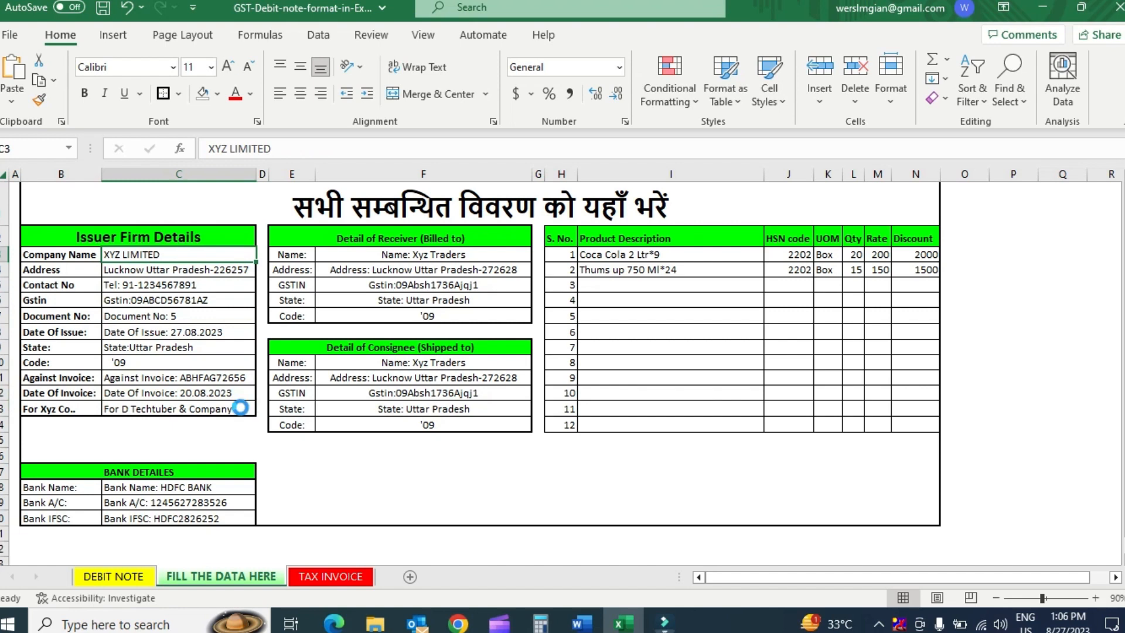
pyautogui.hotkey('ctrl', 'c')
pyautogui.press('Escape')
pyautogui.press('Down')
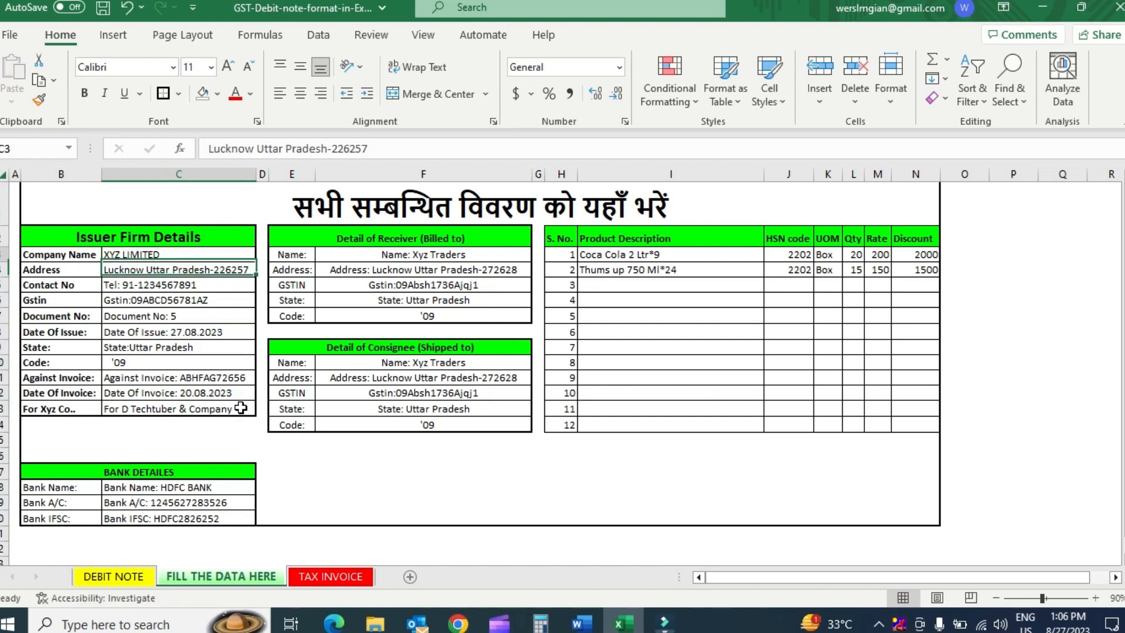
# Step: Copy the text XYZ LIMITED from inside the issuer's Company Name entry and go to the For Xyz Co.. entry
pyautogui.press('Up')
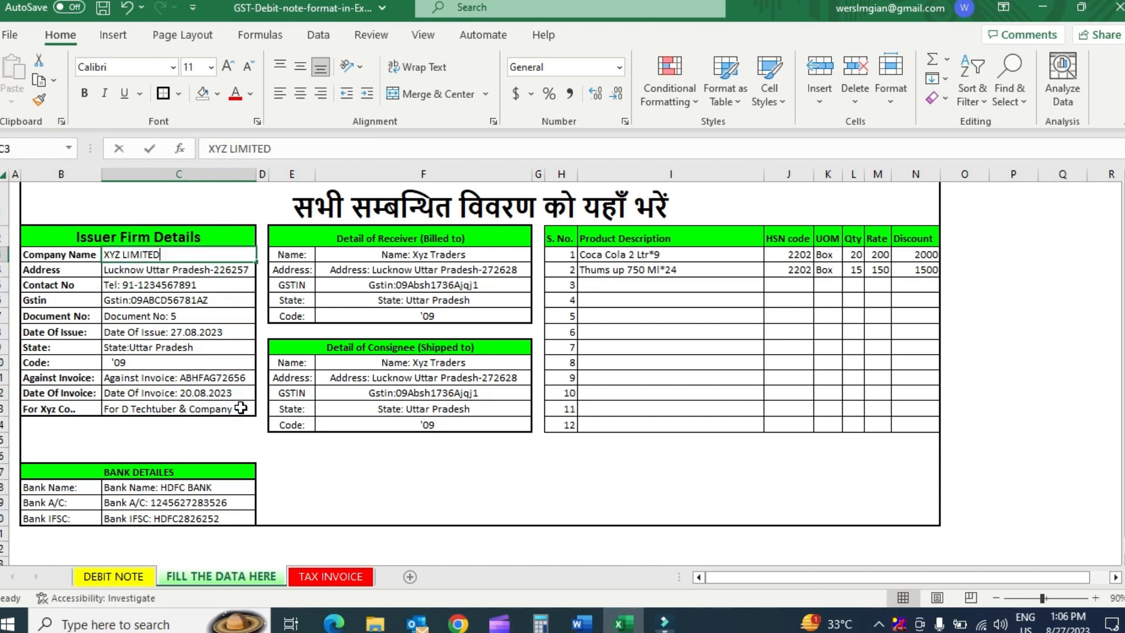
pyautogui.press('F2')
pyautogui.moveTo(171, 253); pyautogui.dragTo(97, 254)
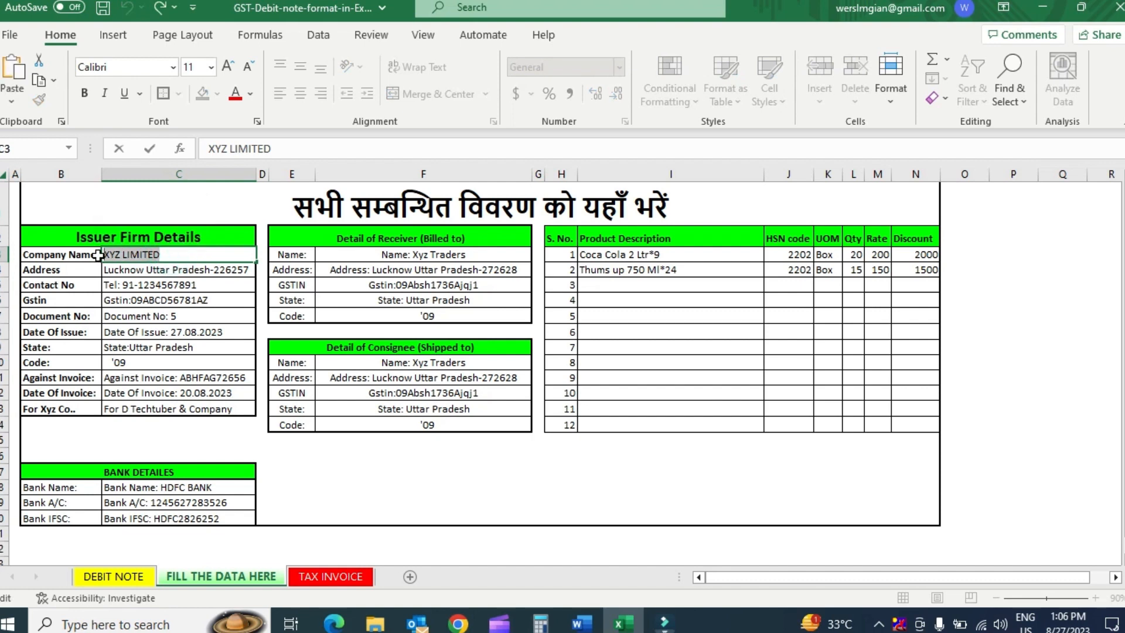
pyautogui.press('Return')
pyautogui.press('Down')
pyautogui.press('Down')
pyautogui.press('Down')
pyautogui.press('Down')
pyautogui.press('Down')
pyautogui.press('Down')
pyautogui.press('Down')
pyautogui.press('Down')
pyautogui.press('Down')
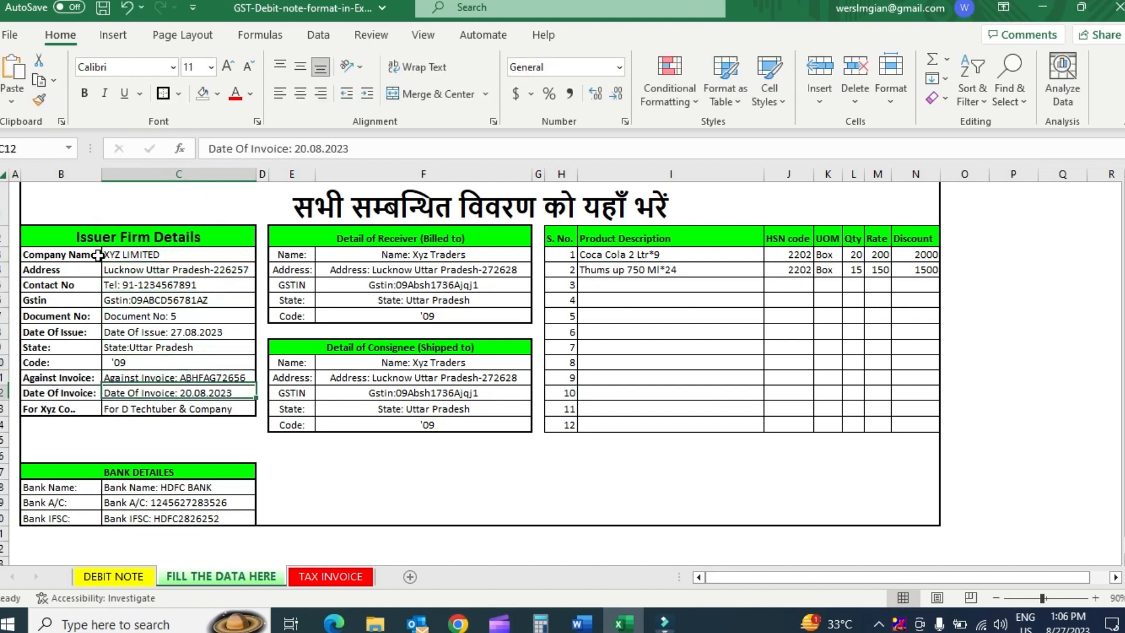
# Step: Replace the firm name in the issuer's For Xyz Co.. entry with the copied text, making it For XYZ LIMITED
pyautogui.press('F2')
pyautogui.press('BackSpace')
pyautogui.press('BackSpace')
pyautogui.press('BackSpace')
pyautogui.press('BackSpace')
pyautogui.press('BackSpace')
pyautogui.press('BackSpace')
pyautogui.press('BackSpace')
pyautogui.press('BackSpace')
pyautogui.press('BackSpace')
pyautogui.press('BackSpace')
pyautogui.press('BackSpace')
pyautogui.press('BackSpace')
pyautogui.press('BackSpace')
pyautogui.press('BackSpace')
pyautogui.press('BackSpace')
pyautogui.press('BackSpace')
pyautogui.press('BackSpace')
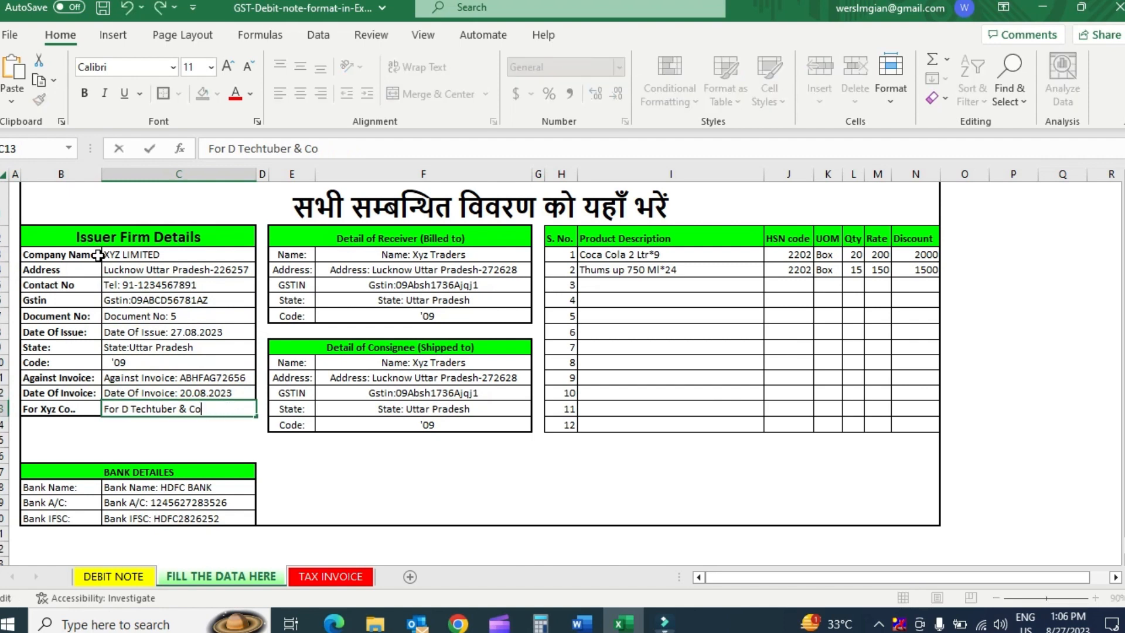
pyautogui.hotkey('ctrl', 'v')
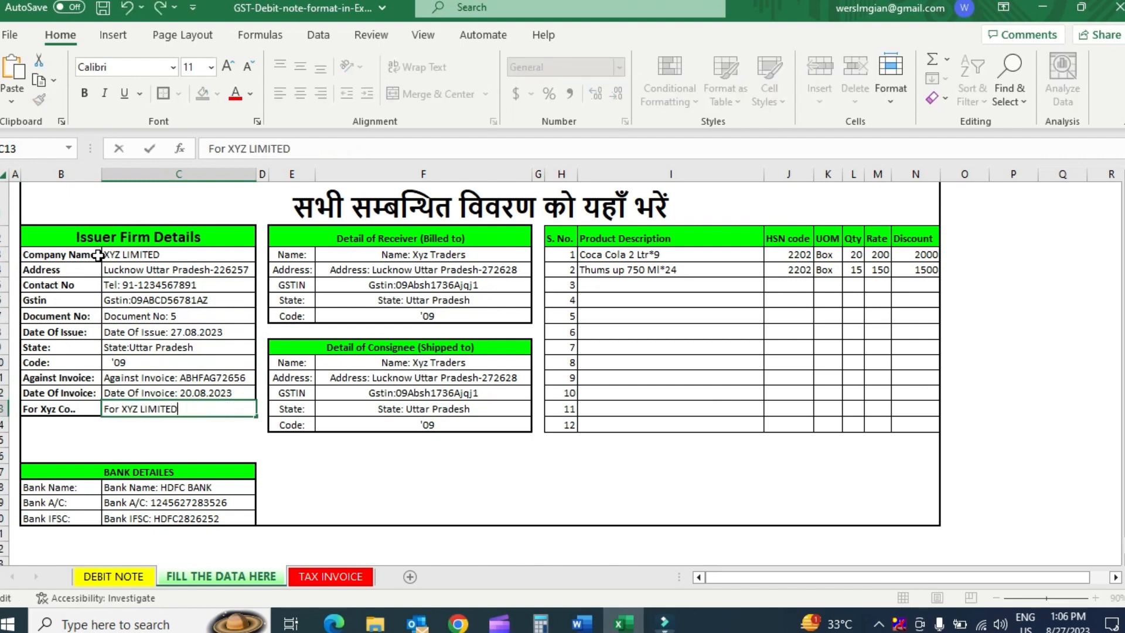
pyautogui.press('Return')
pyautogui.press('Up')
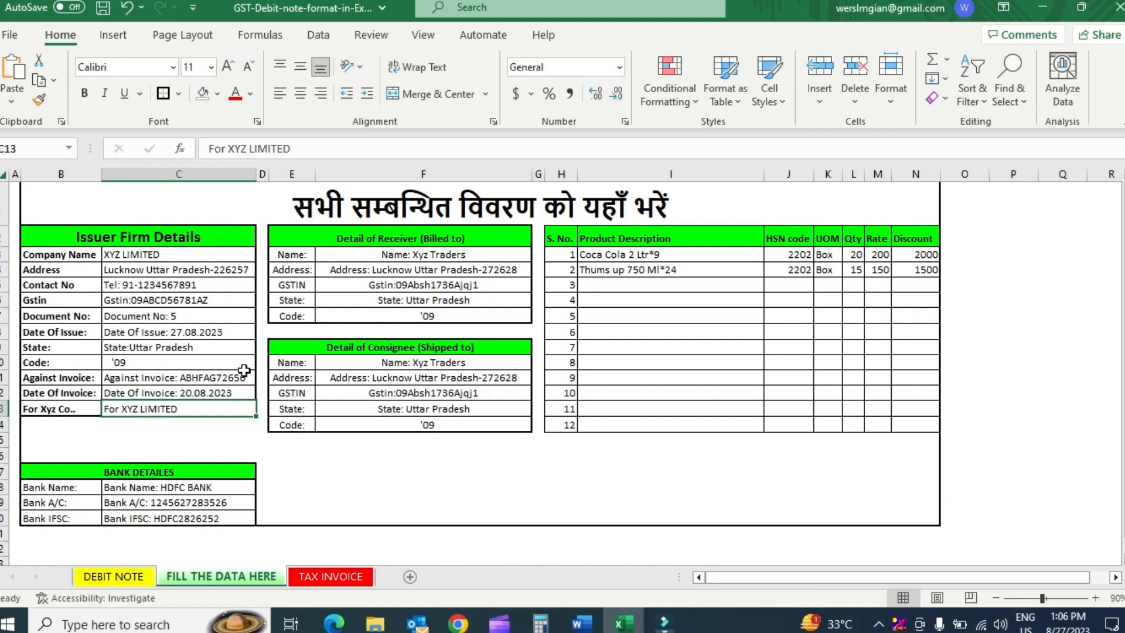
# Step: Check the signatory firm name on the DEBIT NOTE sheet and review its header, receiver and consignee sections
pyautogui.hotkey('ctrl', 'pageup')
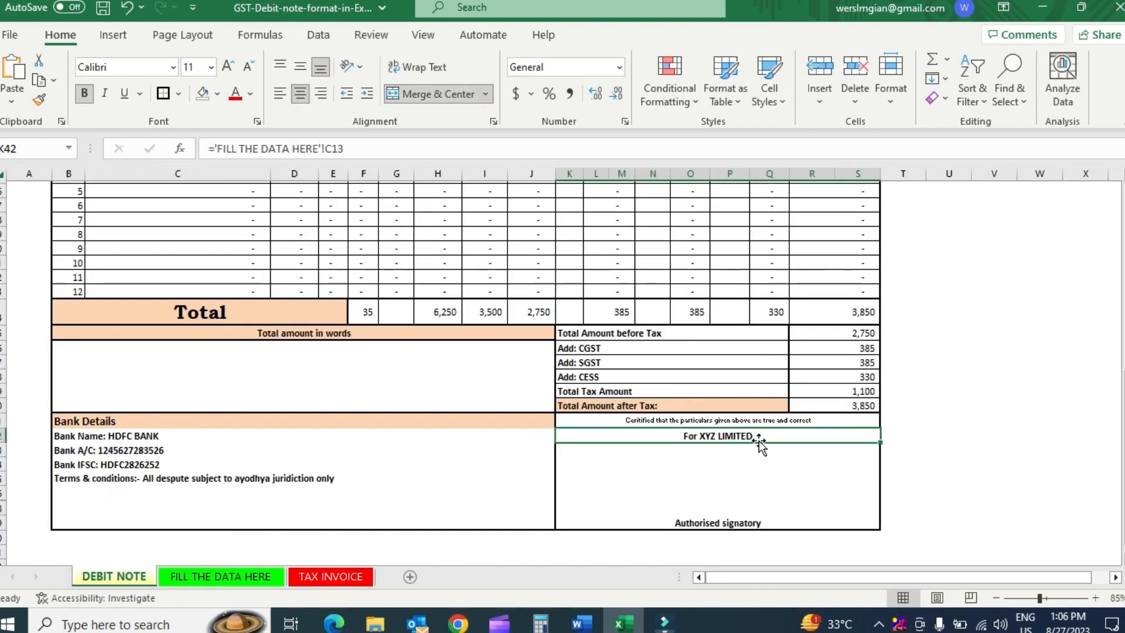
pyautogui.hotkey('ctrl', 'pagedown')
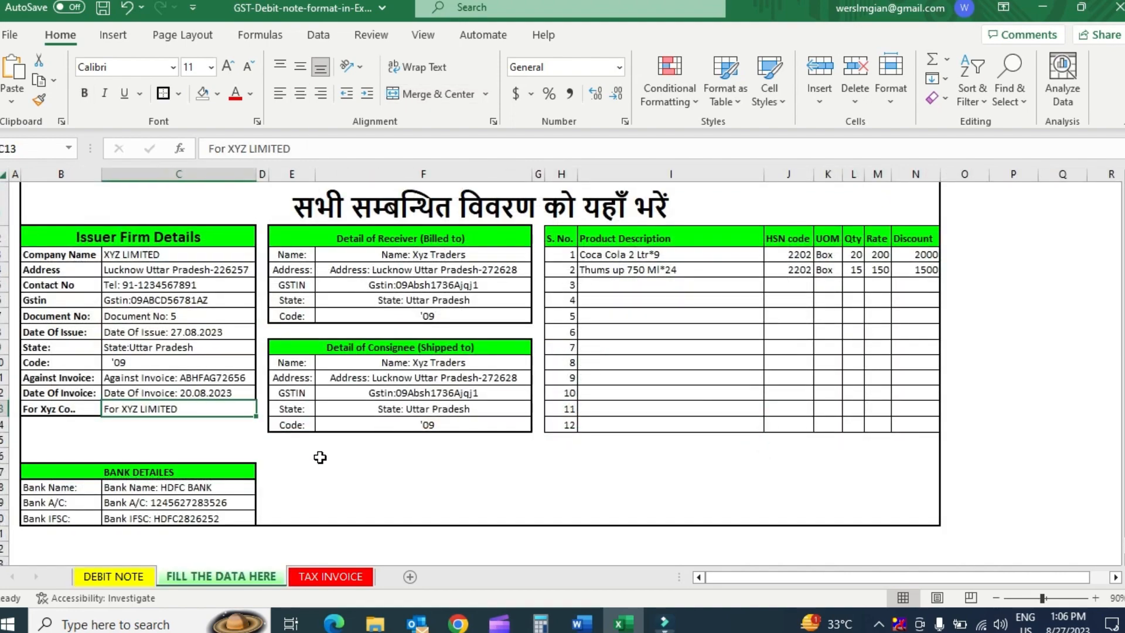
pyautogui.hotkey('ctrl', 'pageup')
pyautogui.scroll(10, 372, 311)
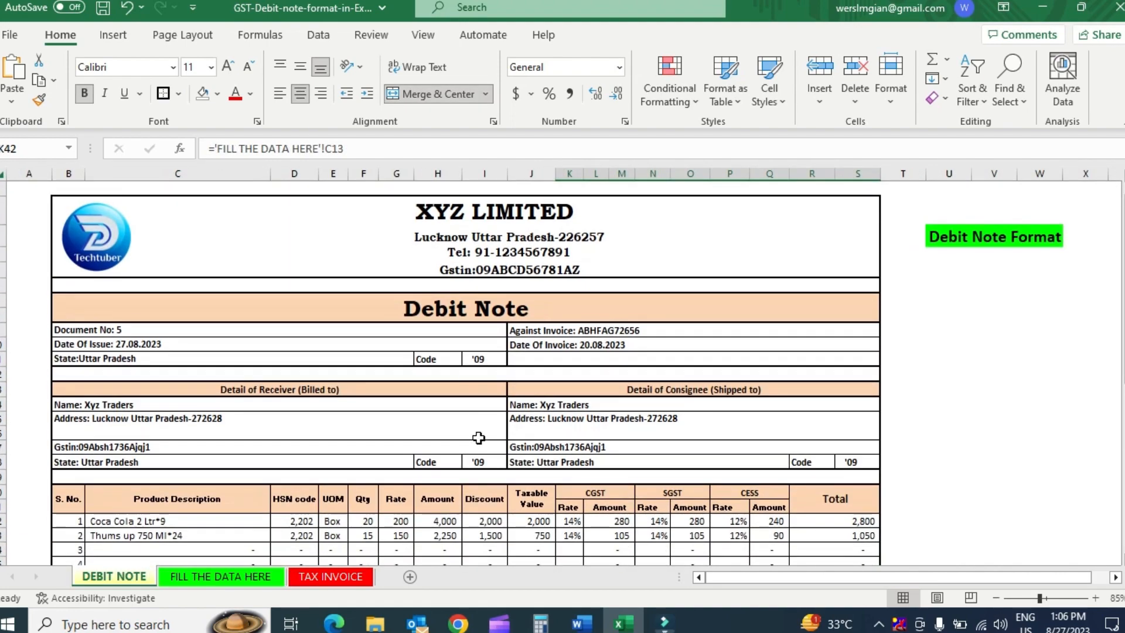
pyautogui.scroll(-2, 477, 439)
pyautogui.scroll(2, 480, 455)
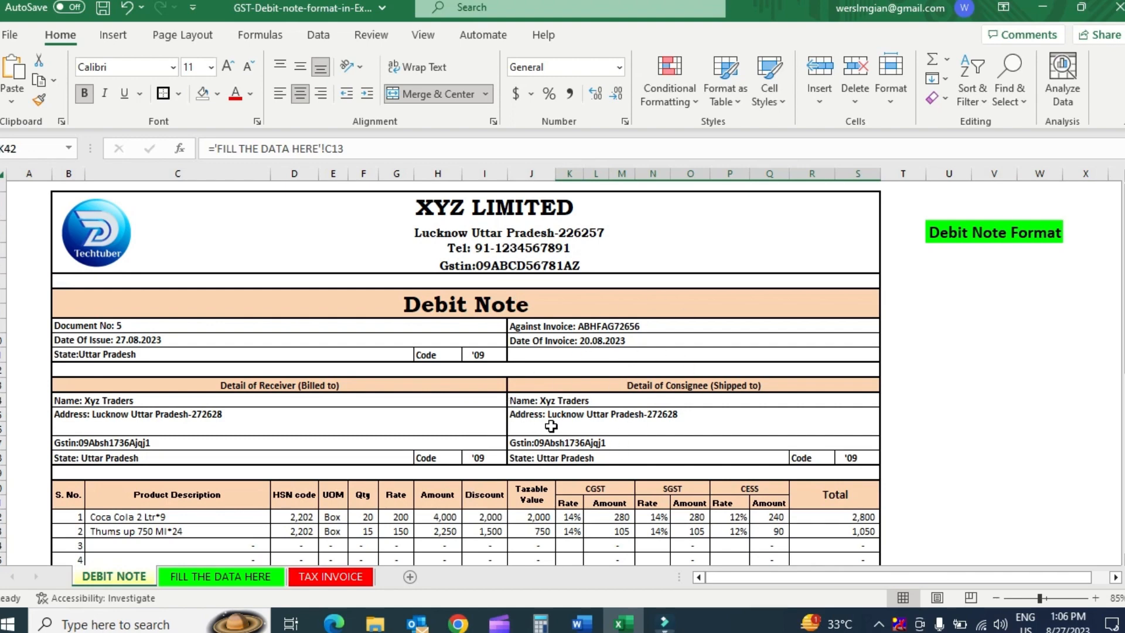
# Step: Examine the Detail of Receiver (Billed to) table on the FILL THE DATA HERE sheet, from its heading to the Code row
pyautogui.hotkey('ctrl', 'pagedown')
pyautogui.click(369, 237)
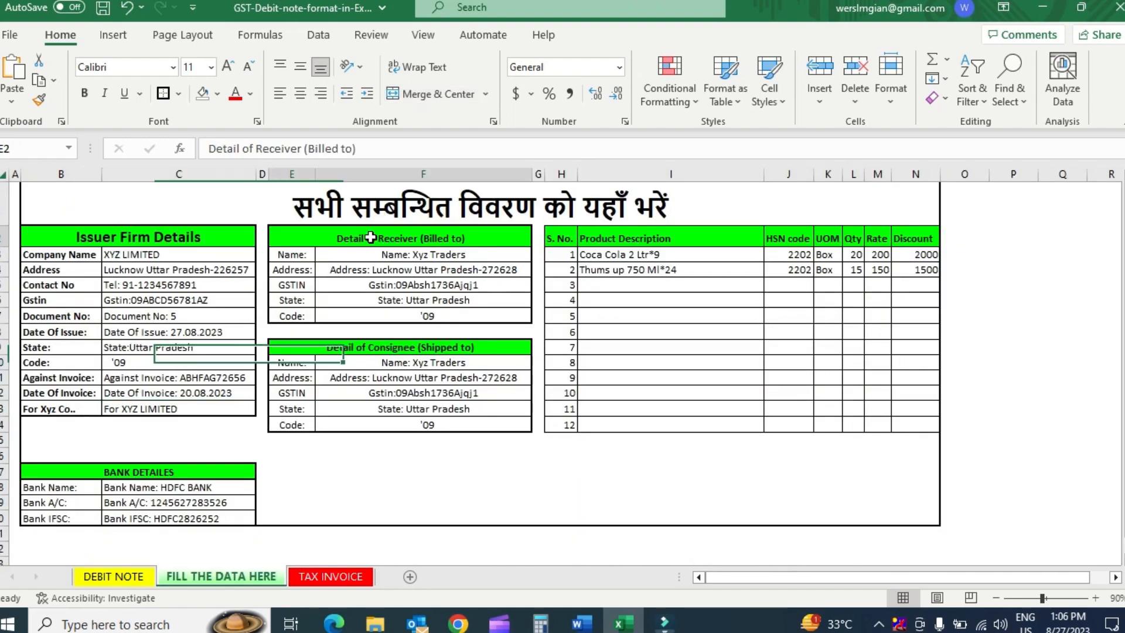
pyautogui.hotkey('shift', 'Down')
pyautogui.hotkey('shift', 'Down')
pyautogui.hotkey('shift', 'Down')
pyautogui.hotkey('shift', 'Down')
pyautogui.hotkey('shift', 'Down')
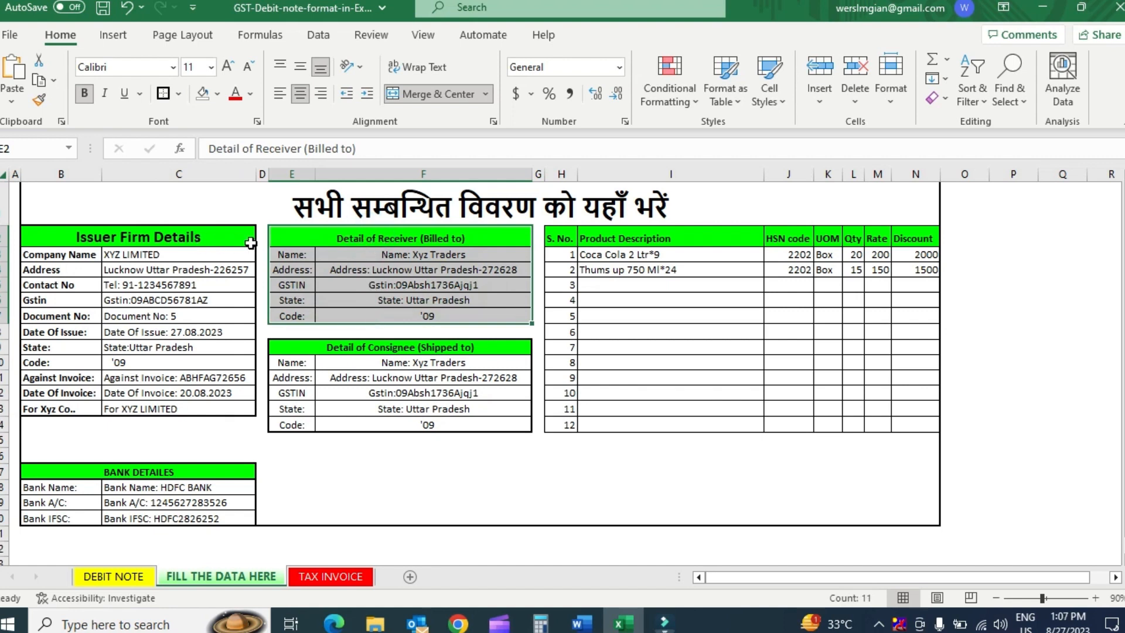
pyautogui.click(380, 238)
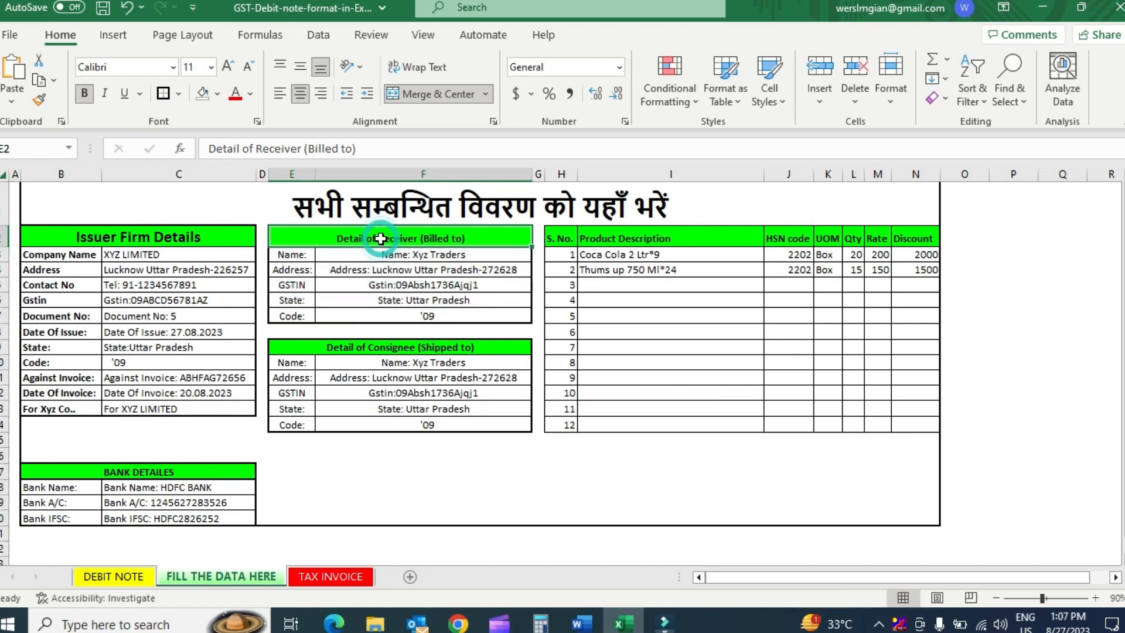
pyautogui.click(376, 315)
pyautogui.moveTo(402, 237); pyautogui.dragTo(400, 319)
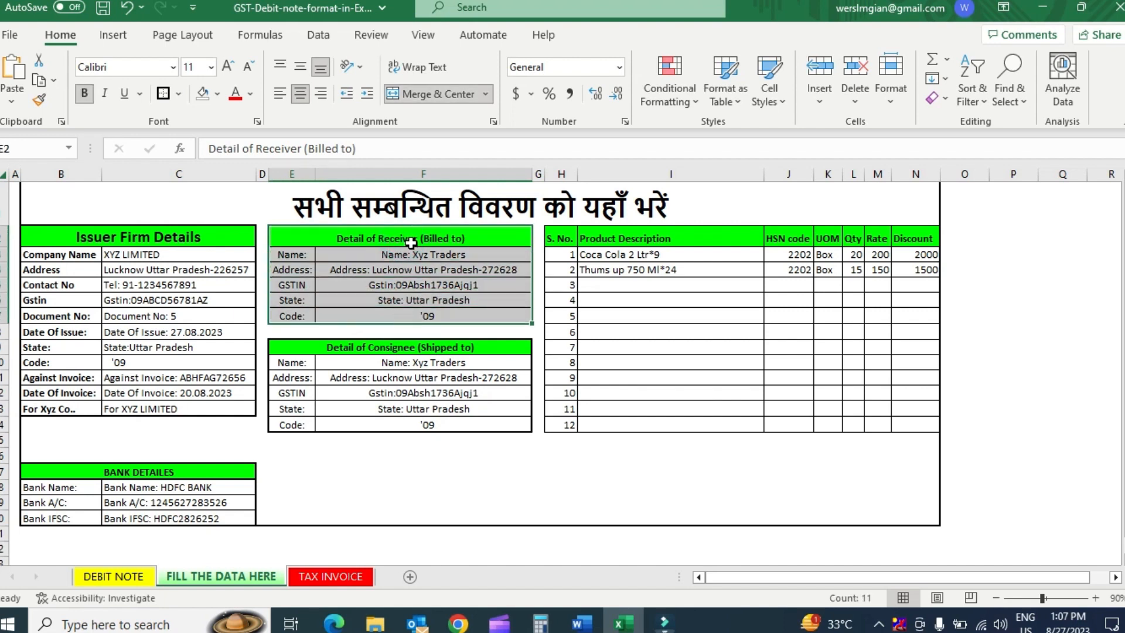
pyautogui.moveTo(410, 239); pyautogui.dragTo(408, 318)
# Step: Change the Name entry in the Detail of Receiver table to Name: ABC LIMITED
pyautogui.click(399, 254)
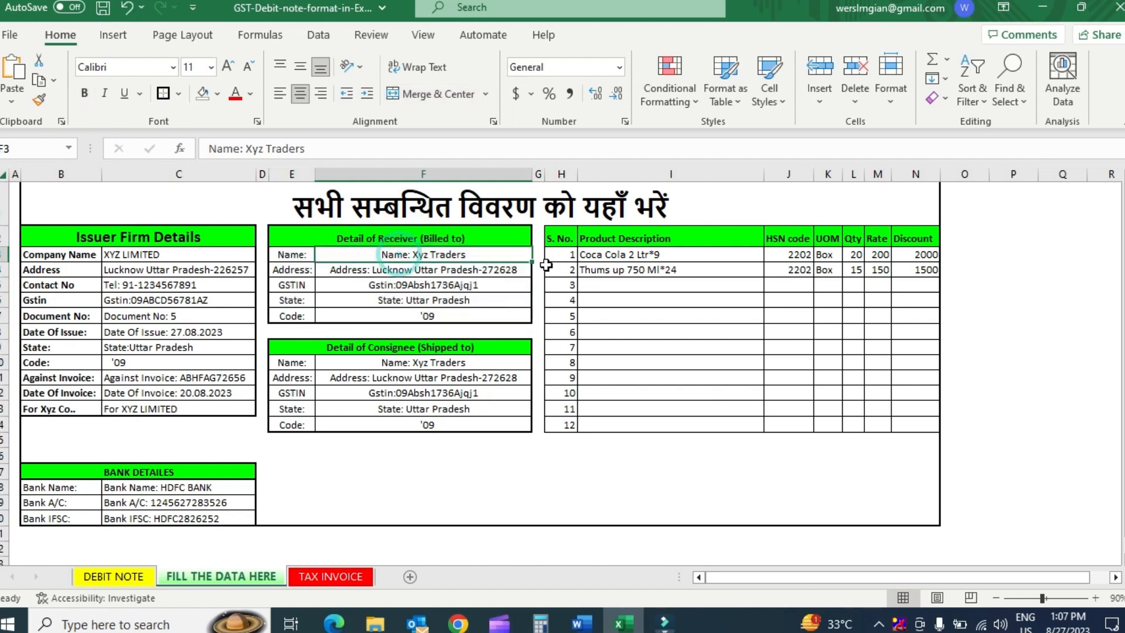
pyautogui.doubleClick(475, 255)
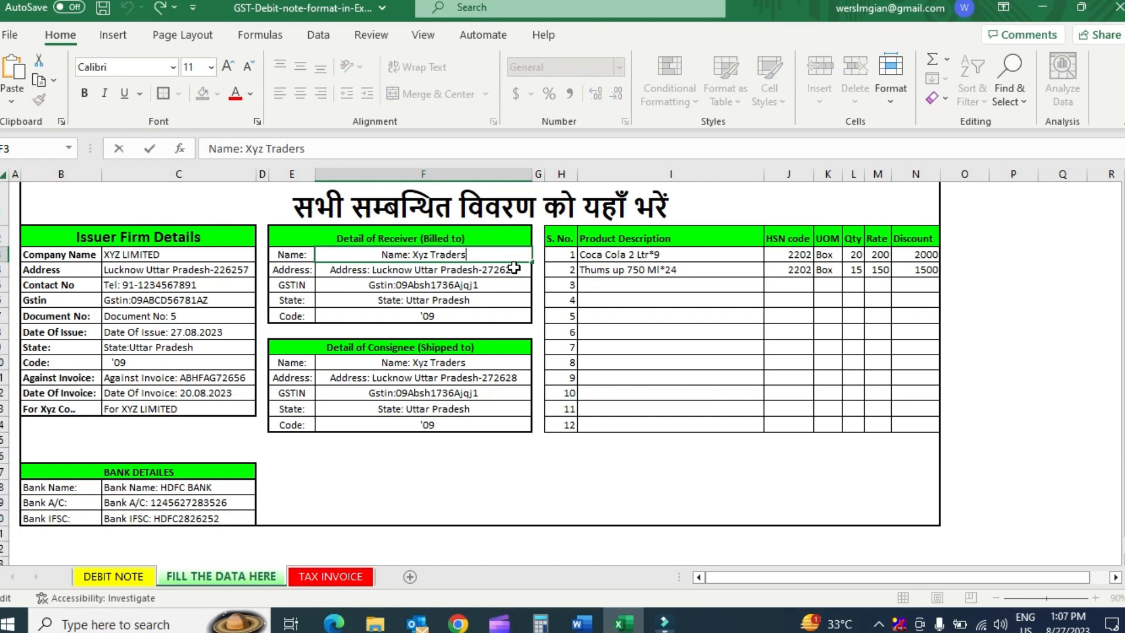
pyautogui.press('BackSpace')
pyautogui.press('BackSpace')
pyautogui.press('BackSpace')
pyautogui.press('BackSpace')
pyautogui.press('BackSpace')
pyautogui.press('BackSpace')
pyautogui.press('BackSpace')
pyautogui.press('BackSpace')
pyautogui.press('BackSpace')
pyautogui.press('BackSpace')
pyautogui.press('BackSpace')
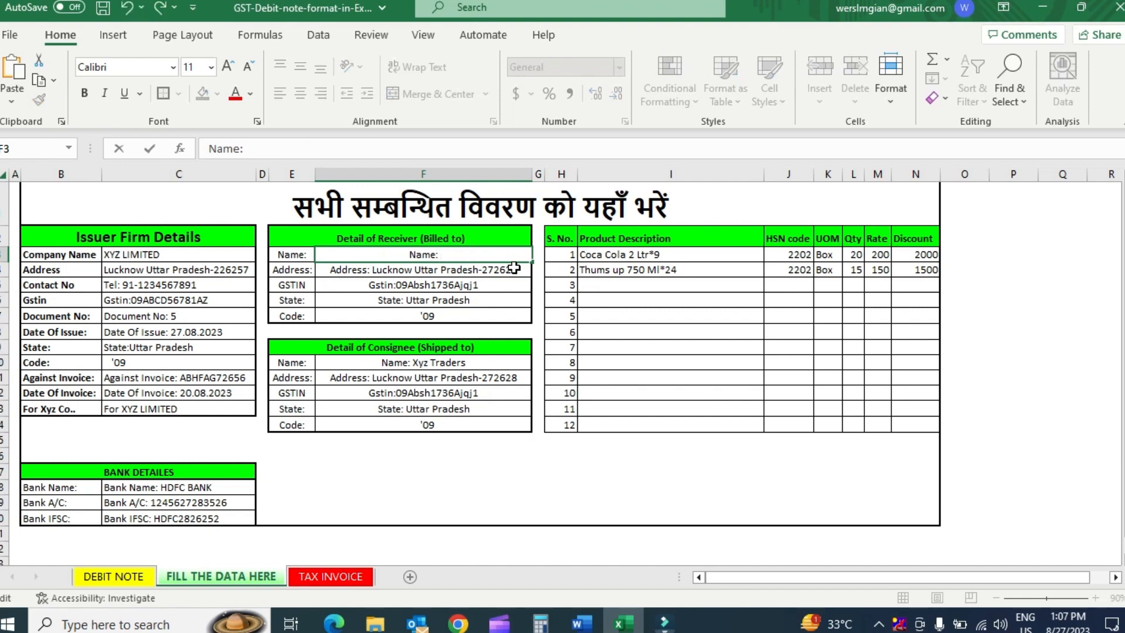
pyautogui.write('ABC LIMITED')
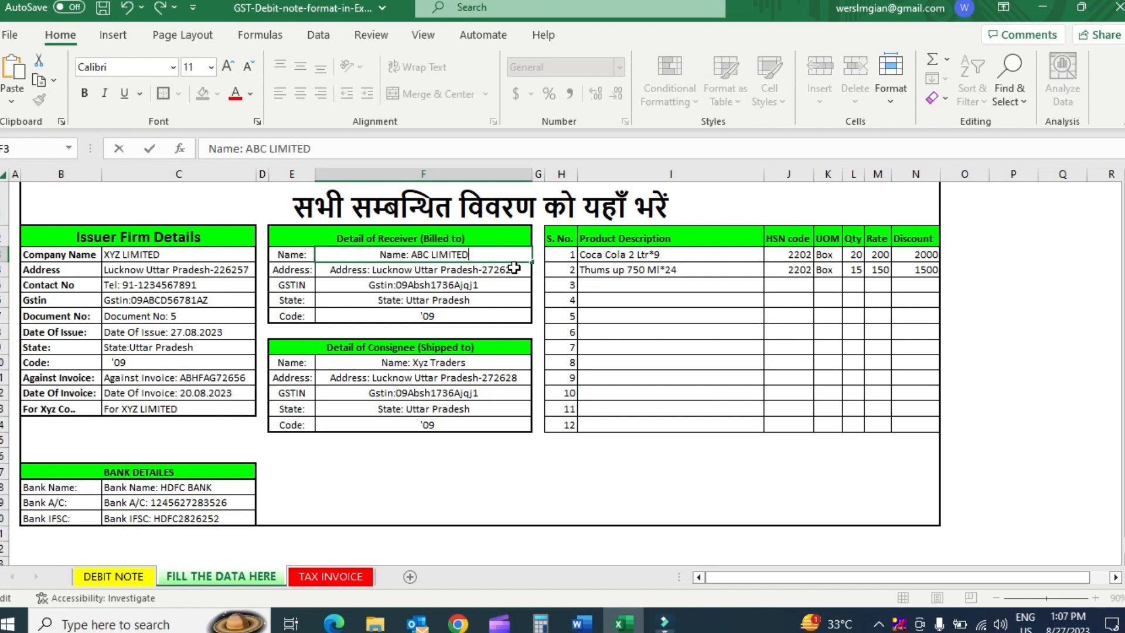
pyautogui.press('Return')
pyautogui.press('Up')
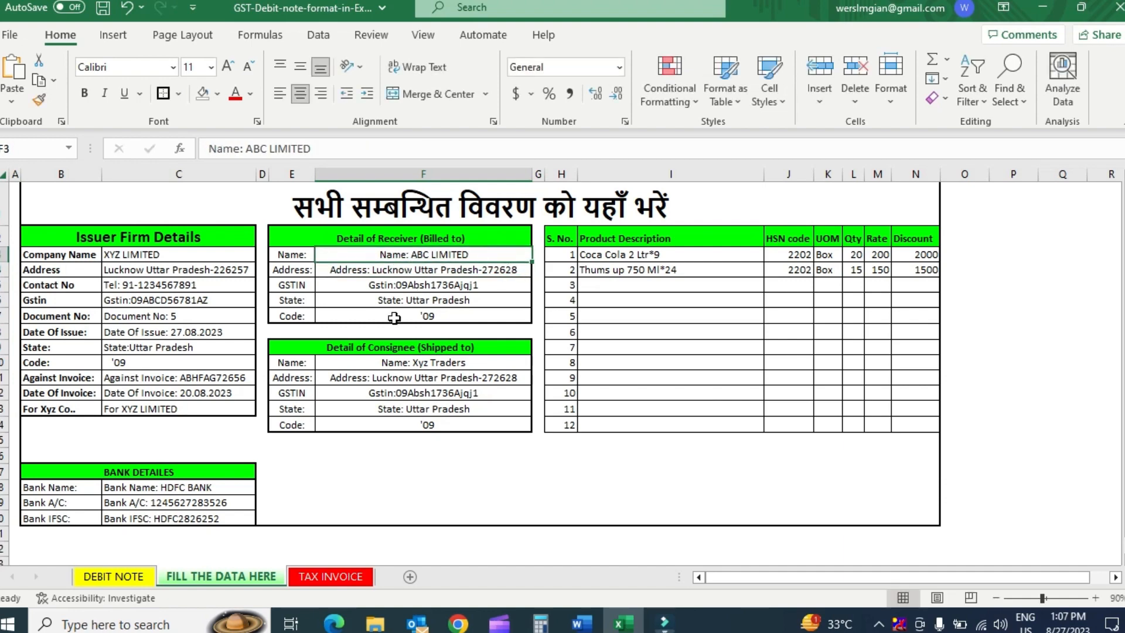
# Step: Check the receiver's name on the DEBIT NOTE sheet and follow its link back to the data sheet
pyautogui.click(113, 575)
pyautogui.click(108, 399)
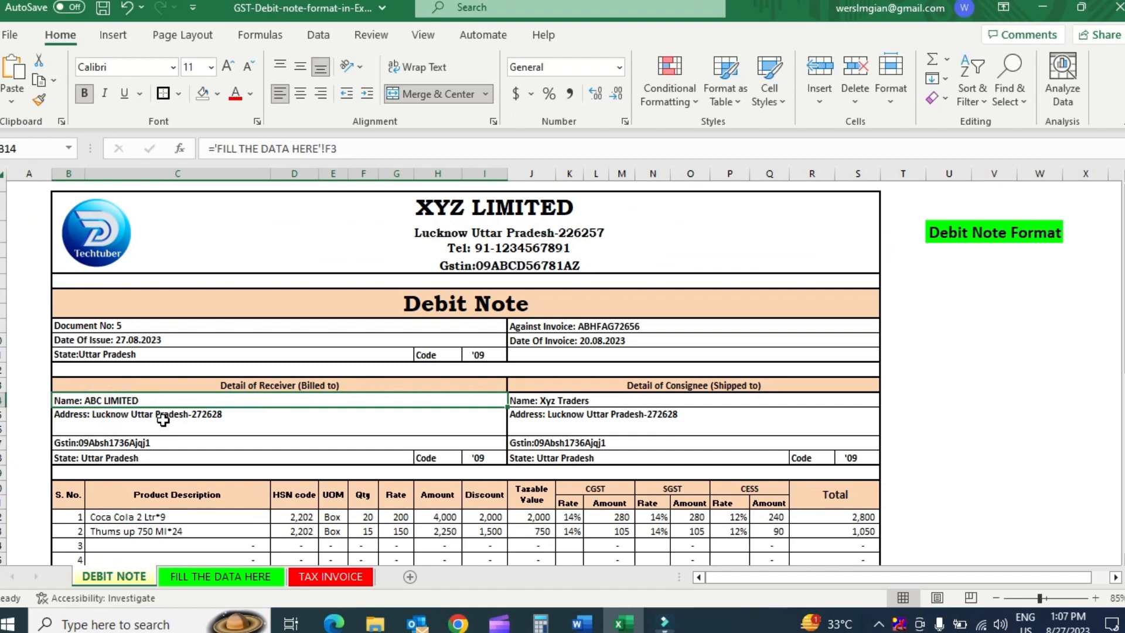
pyautogui.hotkey('ctrl', '[')
# Step: Change the city in the Address entry of the Detail of Receiver table to KANPUR
pyautogui.click(373, 268)
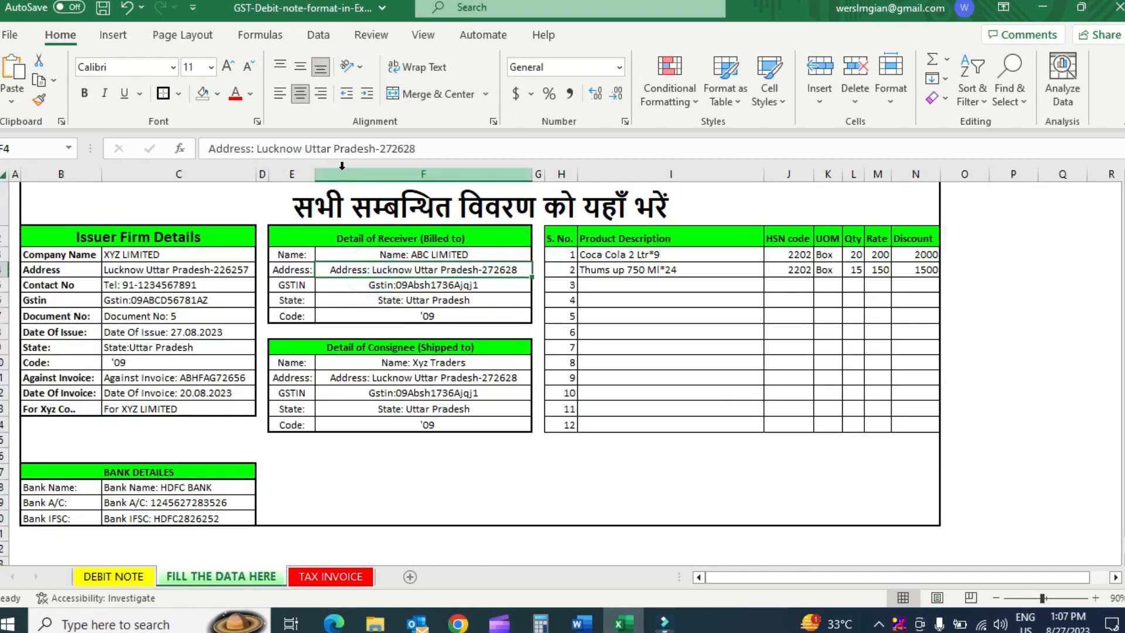
pyautogui.click(307, 148)
pyautogui.press('BackSpace')
pyautogui.press('BackSpace')
pyautogui.press('BackSpace')
pyautogui.press('BackSpace')
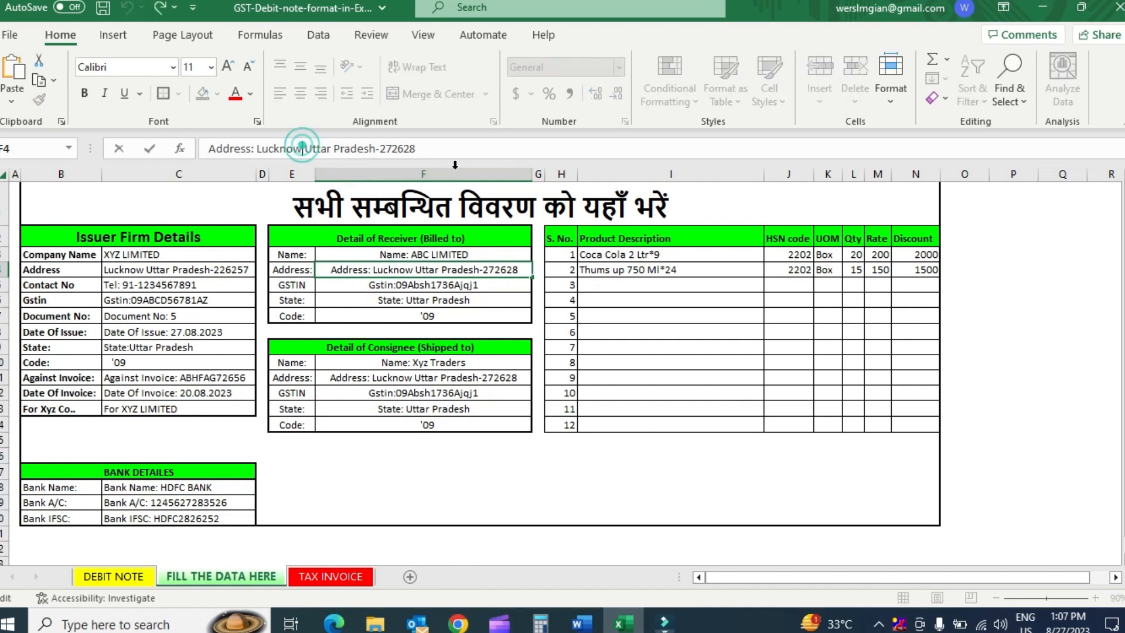
pyautogui.press('BackSpace')
pyautogui.press('BackSpace')
pyautogui.press('BackSpace')
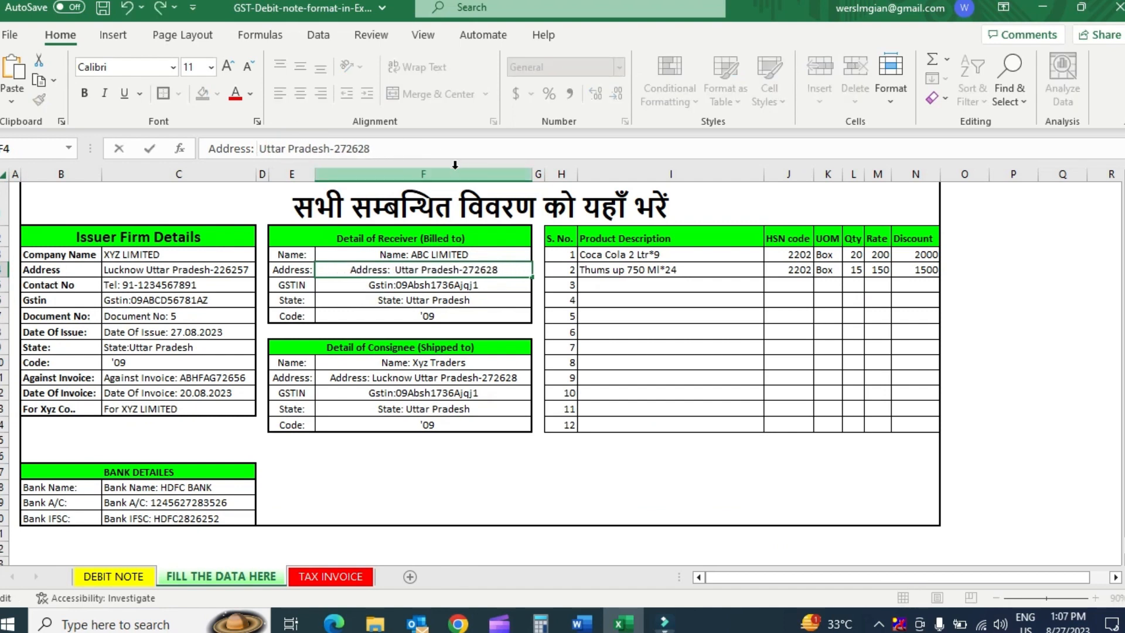
pyautogui.write('KANPUR')
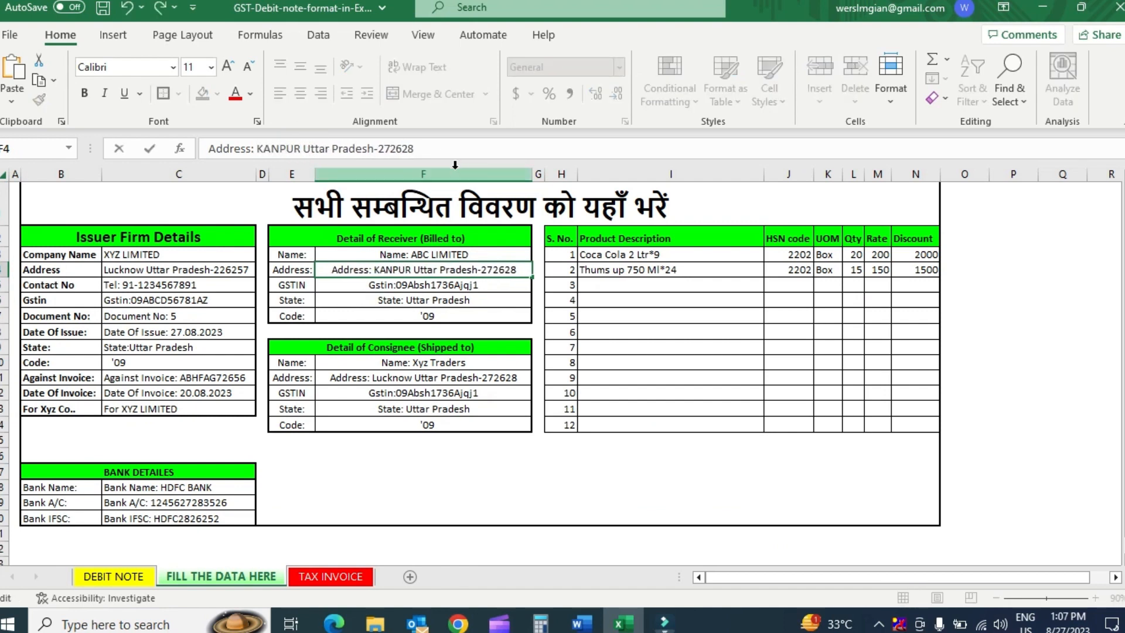
pyautogui.press('Return')
pyautogui.press('Up')
pyautogui.press('Down')
pyautogui.press('Up')
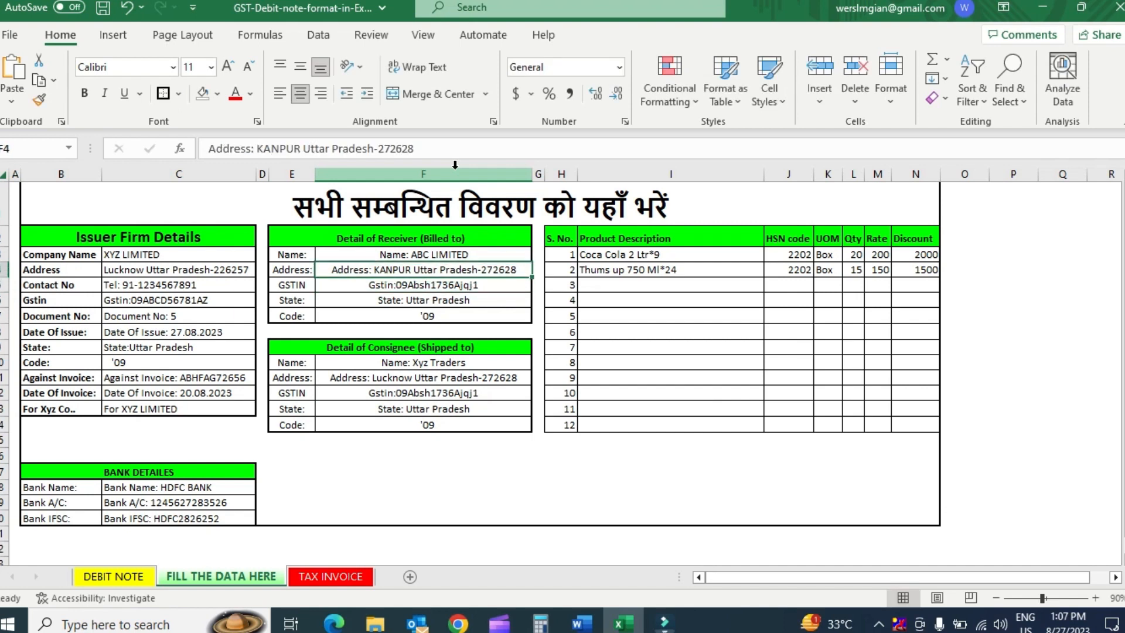
# Step: Replace the number in the GSTIN entry of the Detail of Receiver table with a new GSTIN, keeping the Gstin: prefix
pyautogui.press('Down')
pyautogui.press('Left')
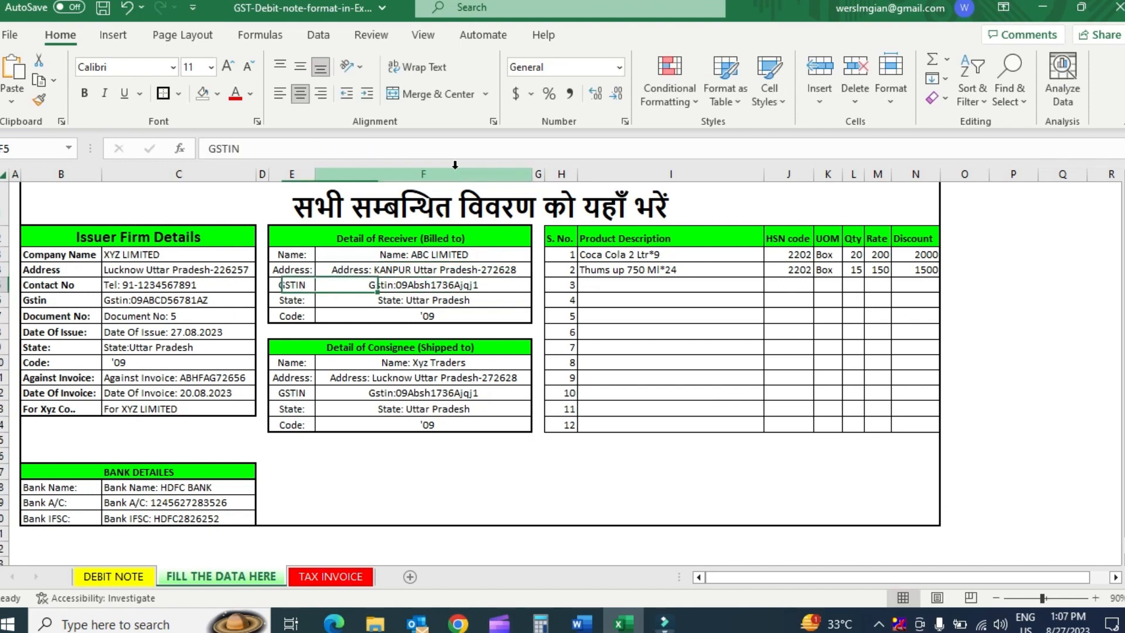
pyautogui.press('Right')
pyautogui.press('F2')
pyautogui.press('BackSpace')
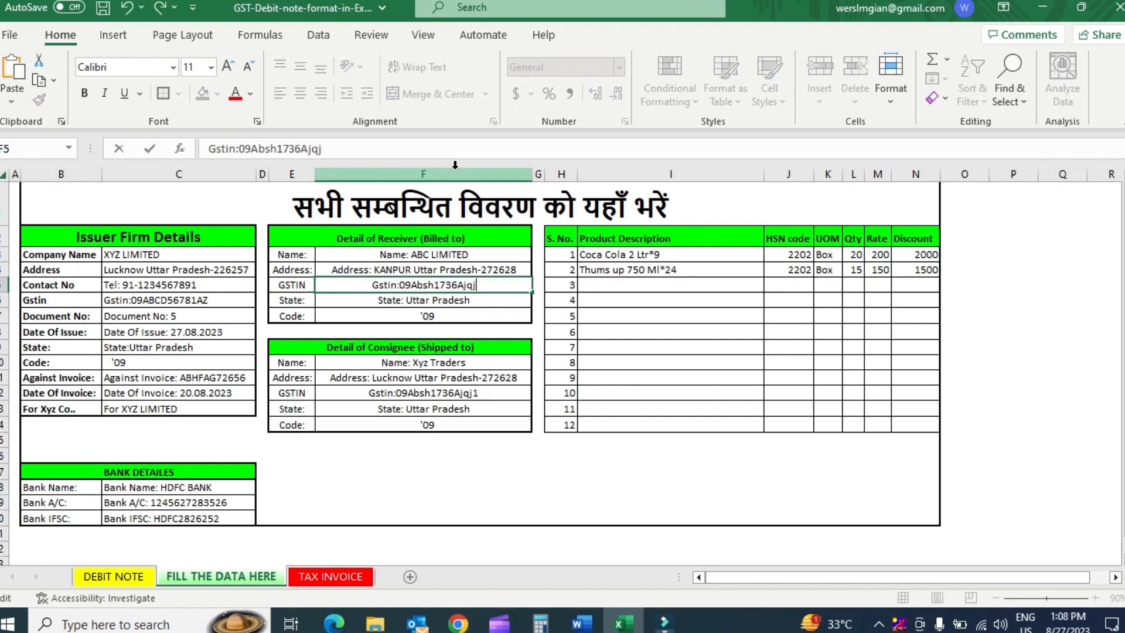
pyautogui.press('BackSpace')
pyautogui.press('BackSpace')
pyautogui.press('BackSpace')
pyautogui.press('BackSpace')
pyautogui.press('BackSpace')
pyautogui.press('BackSpace')
pyautogui.press('BackSpace')
pyautogui.press('BackSpace')
pyautogui.press('BackSpace')
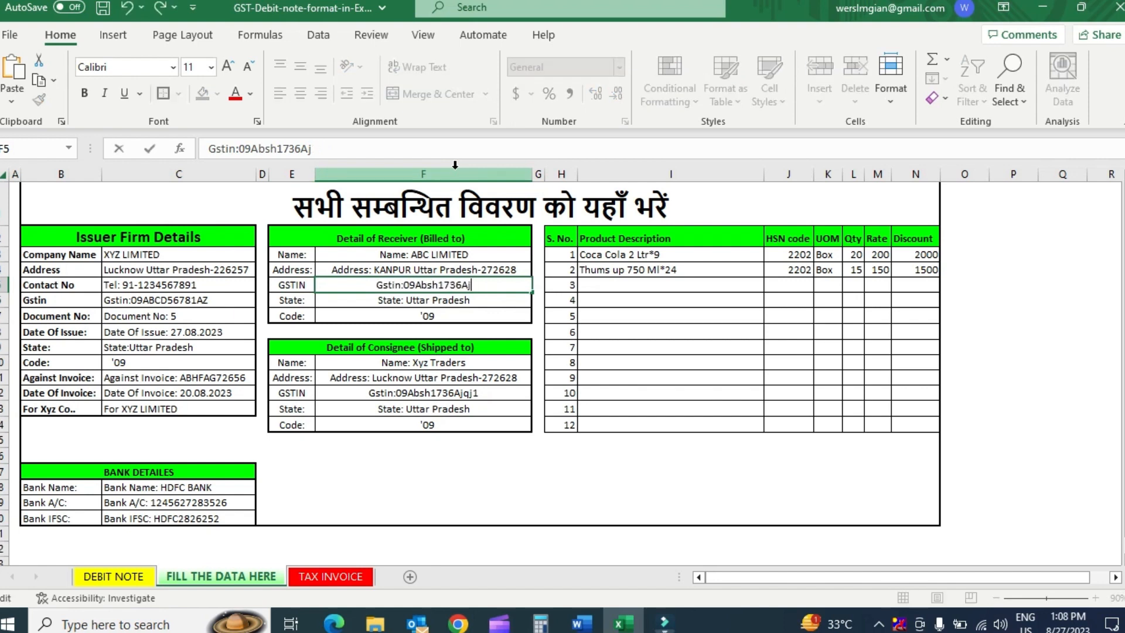
pyautogui.press('BackSpace')
pyautogui.press('BackSpace')
pyautogui.press('BackSpace')
pyautogui.press('BackSpace')
pyautogui.press('BackSpace')
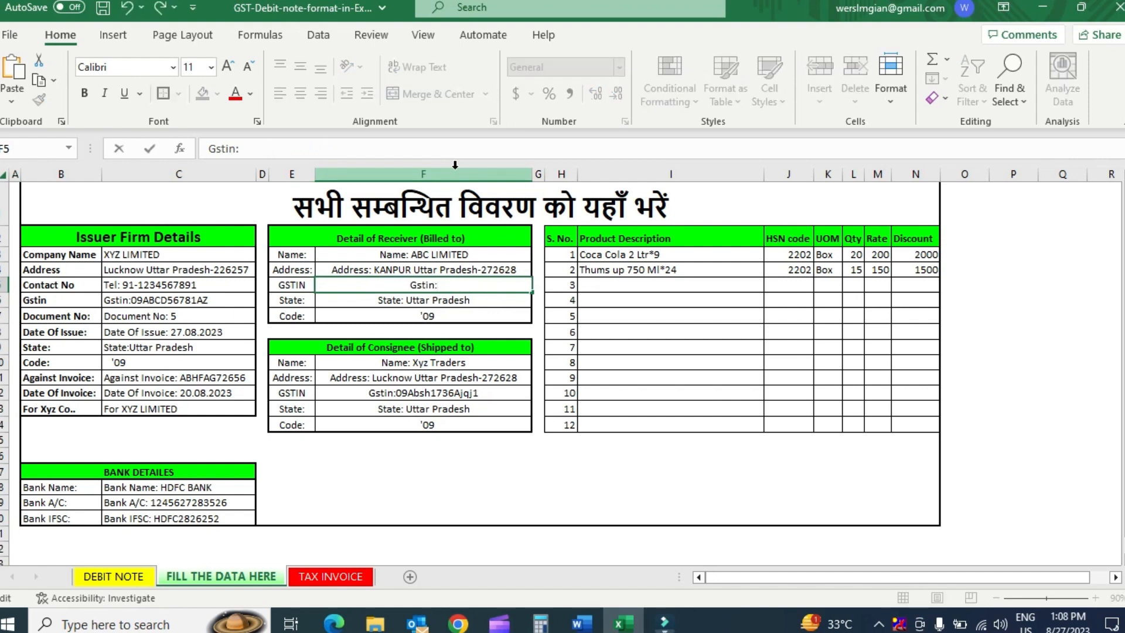
pyautogui.hotkey('ctrl', 'z')
pyautogui.write('BHSJ')
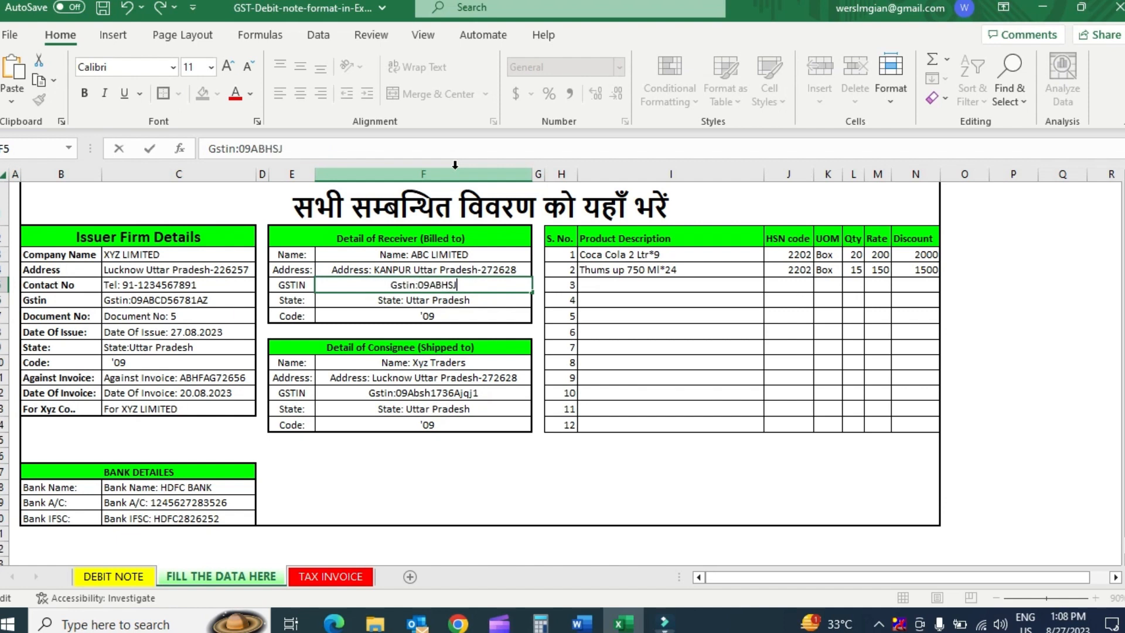
pyautogui.write('SN7268')
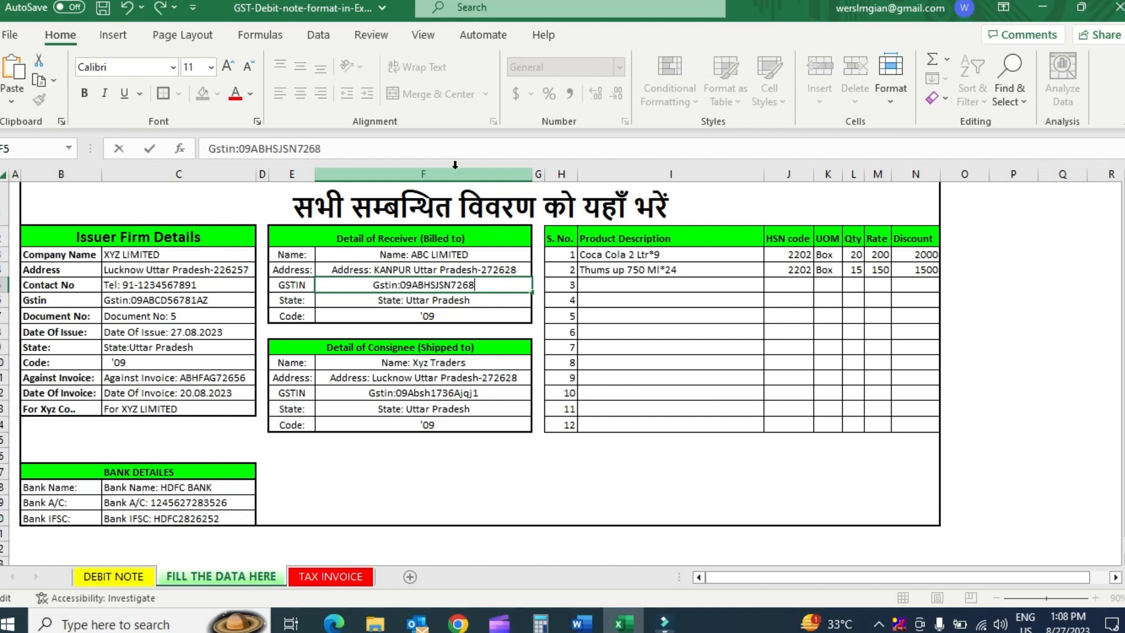
pyautogui.write('2A31')
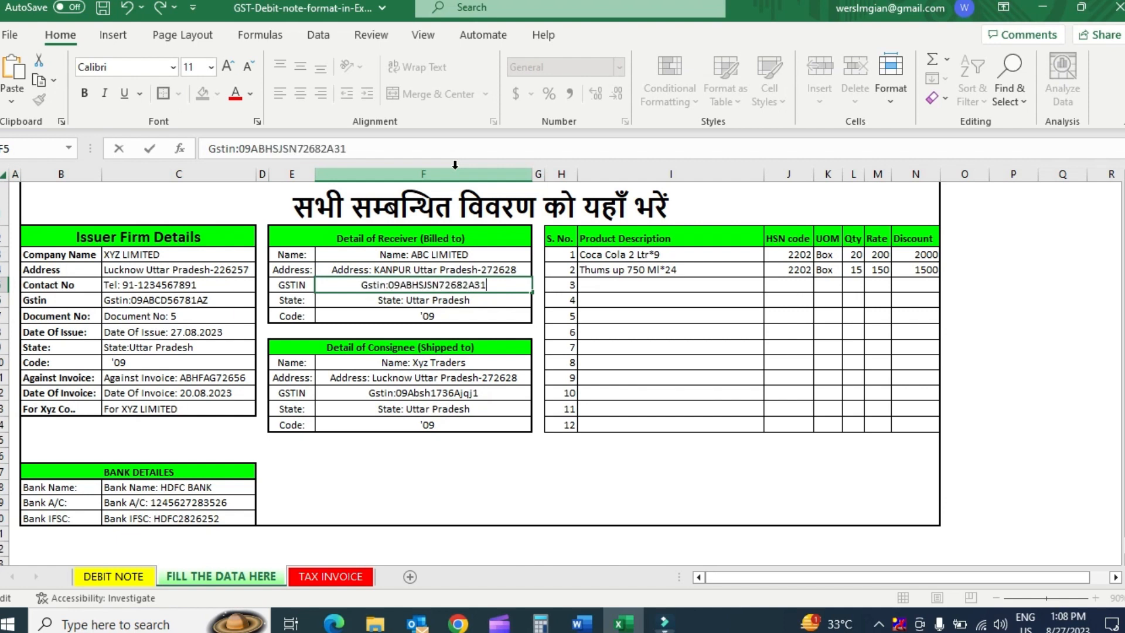
pyautogui.press('Return')
pyautogui.press('Up')
pyautogui.press('Down')
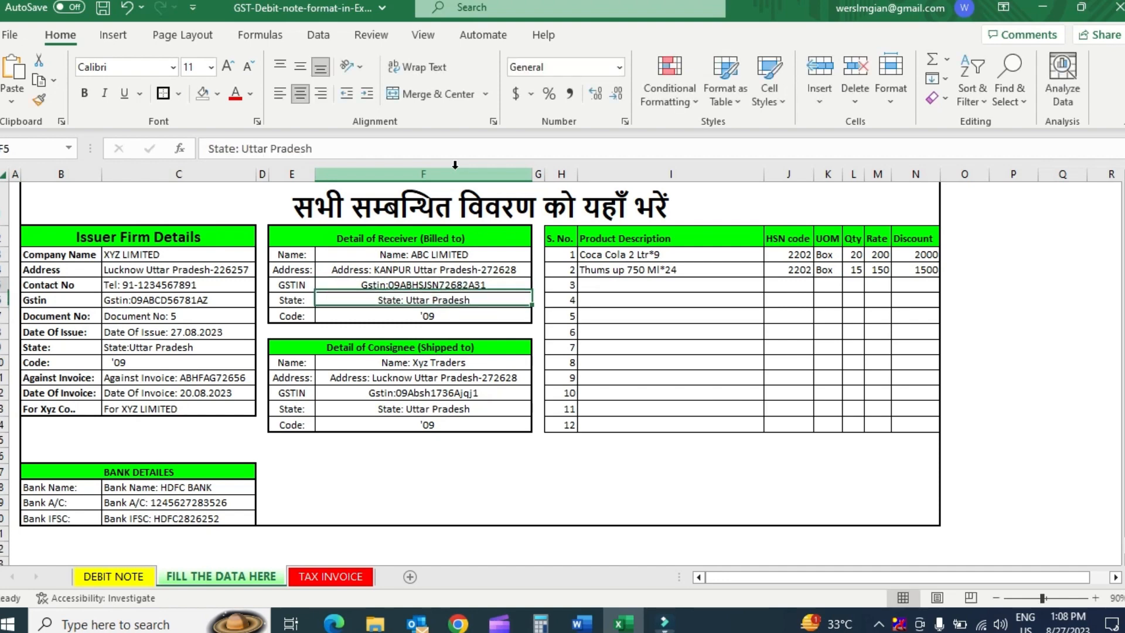
# Step: Check the receiver's address and GSTIN on the DEBIT NOTE sheet, and the receiver's State and Code entries on the FILL THE DATA HERE sheet
pyautogui.hotkey('ctrl', 'pageup')
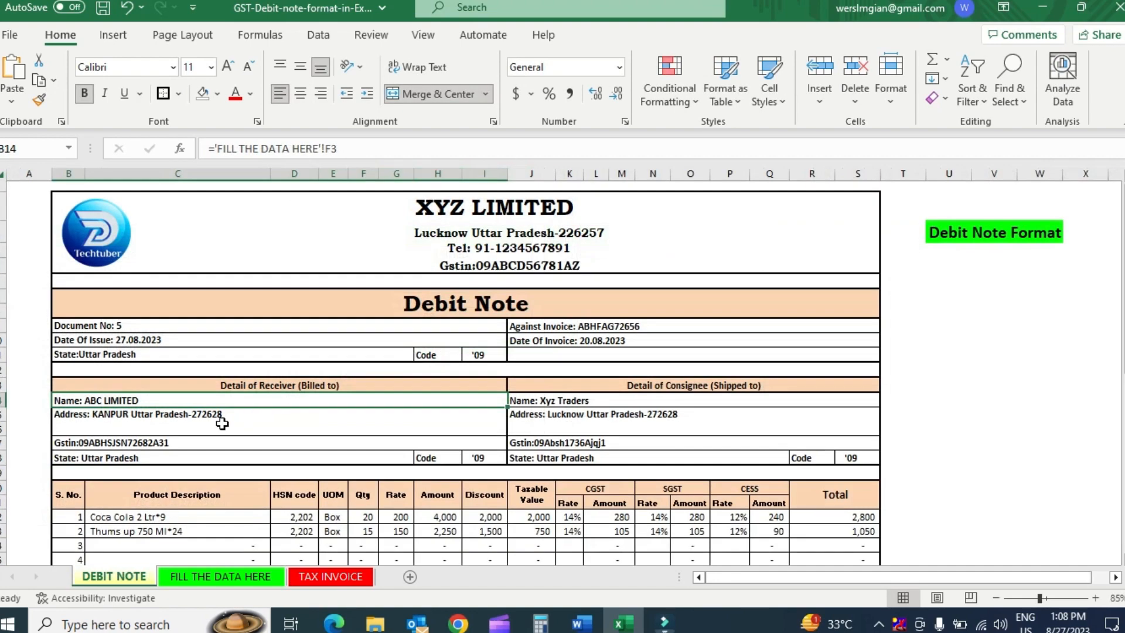
pyautogui.click(182, 444)
pyautogui.hotkey('ctrl', '[')
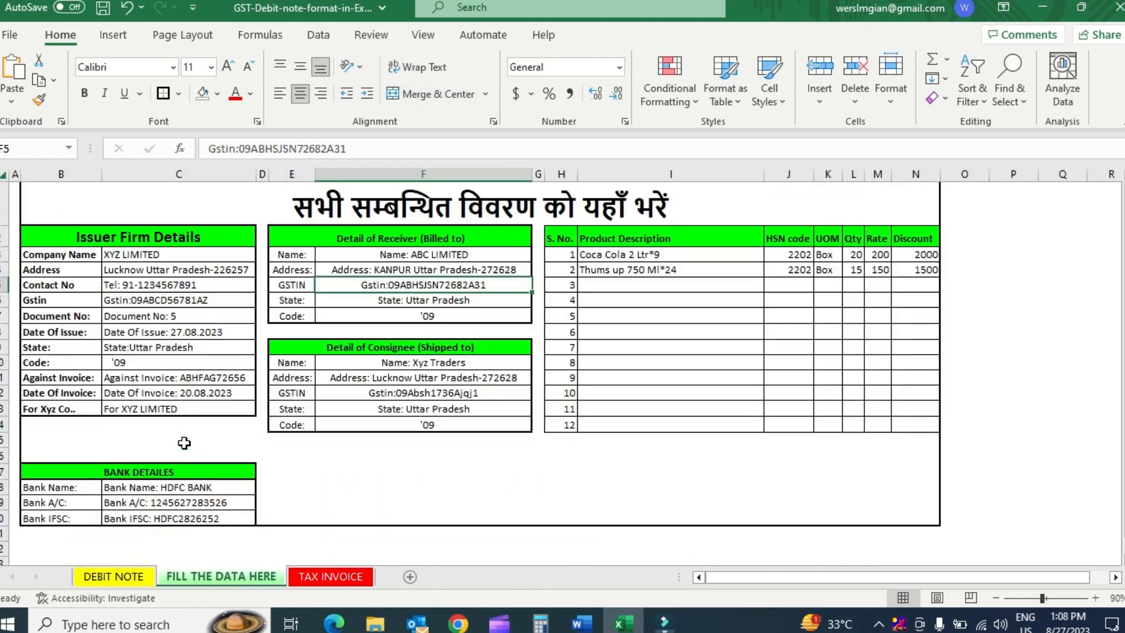
pyautogui.click(454, 299)
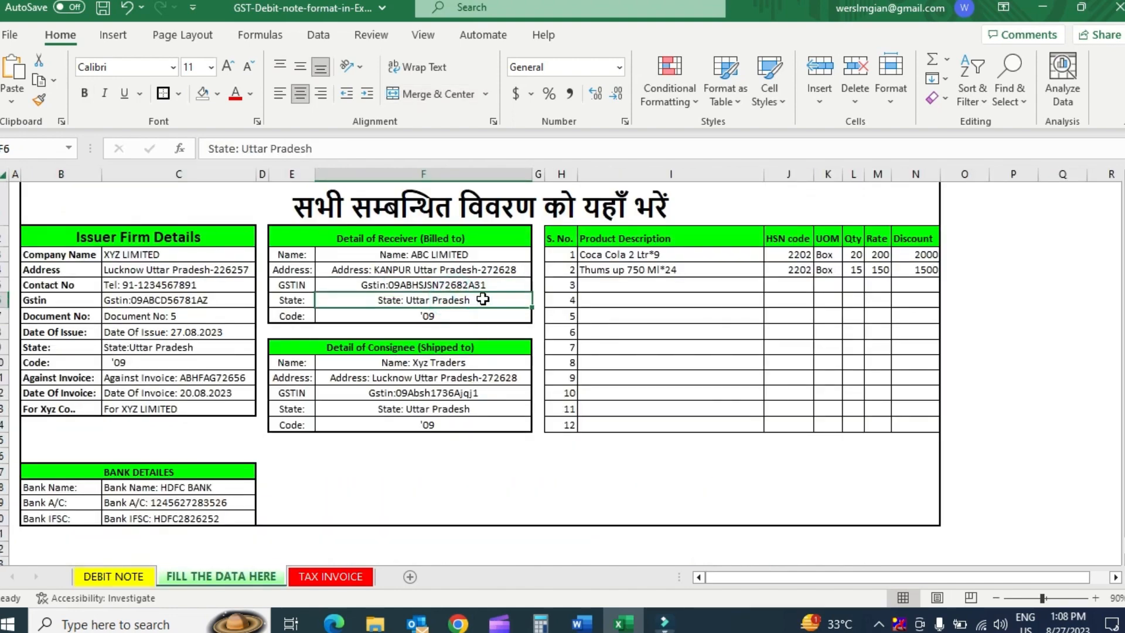
pyautogui.click(440, 317)
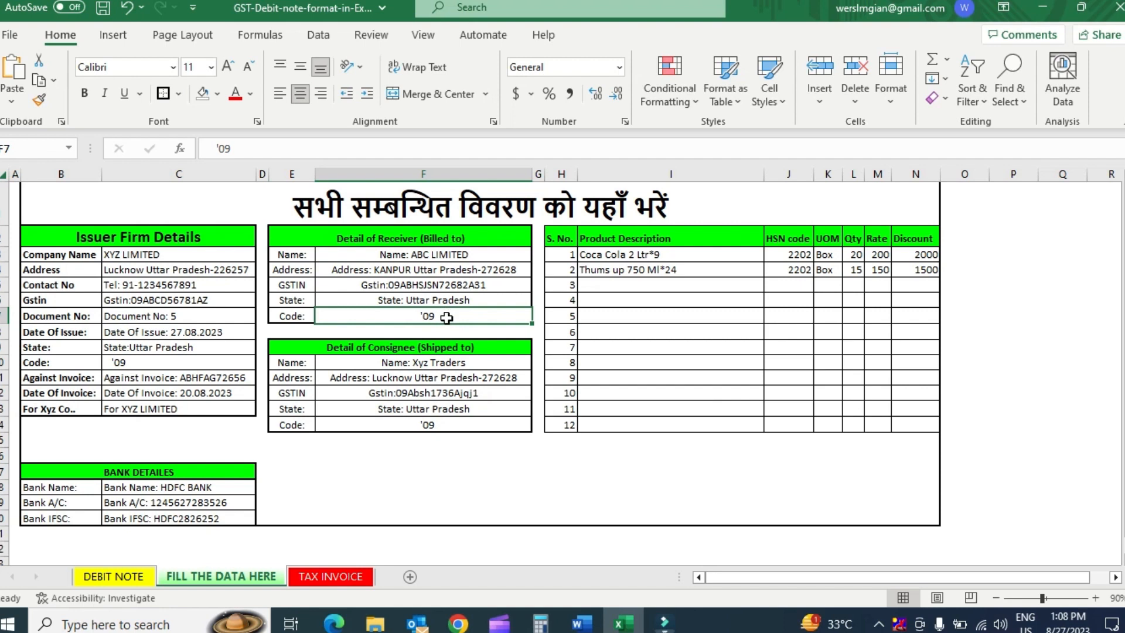
pyautogui.click(413, 363)
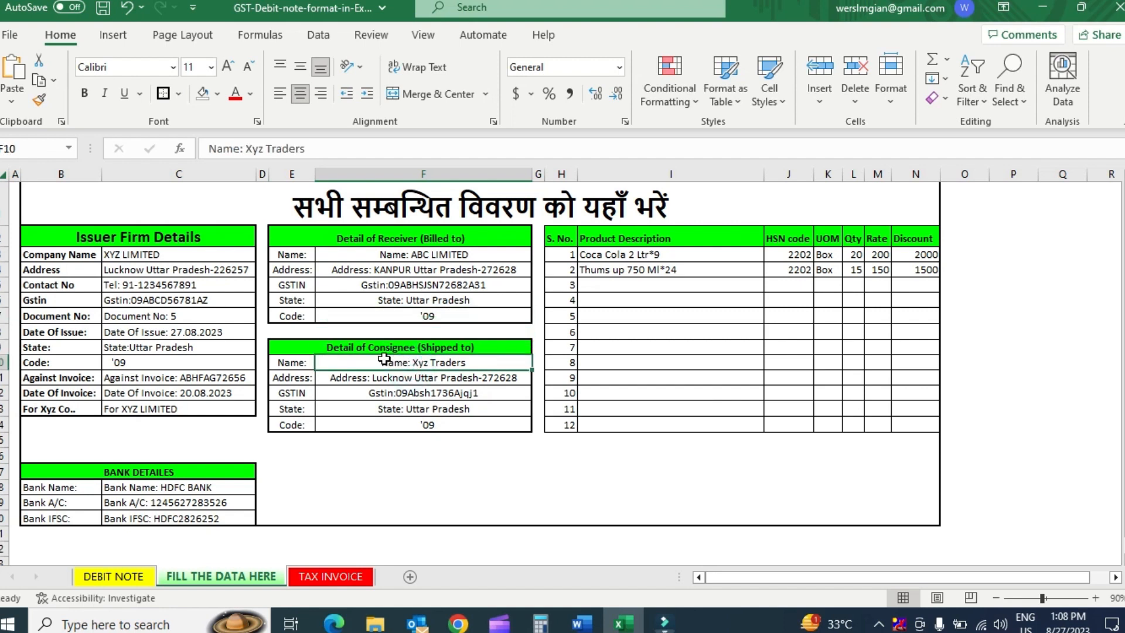
# Step: Compare the Detail of Receiver (Billed to) and Detail of Consignee (Shipped to) sections on the DEBIT NOTE sheet
pyautogui.hotkey('ctrl', 'pageup')
pyautogui.moveTo(326, 385); pyautogui.dragTo(314, 455)
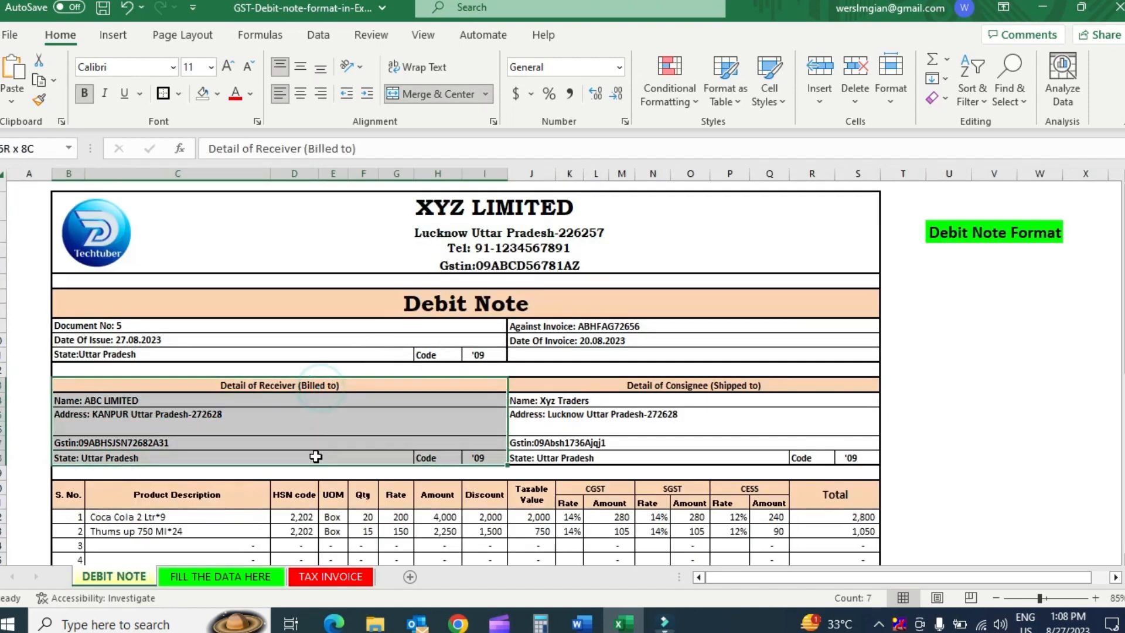
pyautogui.moveTo(677, 378); pyautogui.dragTo(684, 447)
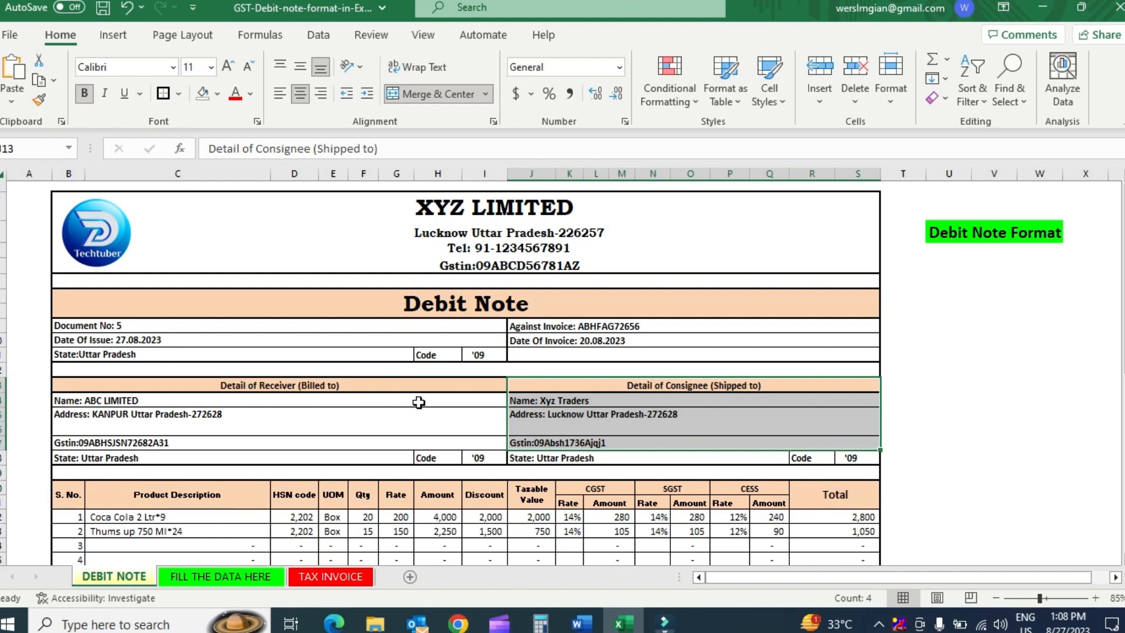
pyautogui.moveTo(419, 383); pyautogui.dragTo(425, 443)
pyautogui.moveTo(644, 384); pyautogui.dragTo(643, 441)
pyautogui.moveTo(434, 390); pyautogui.dragTo(429, 452)
pyautogui.moveTo(670, 390); pyautogui.dragTo(670, 456)
pyautogui.moveTo(413, 383); pyautogui.dragTo(402, 455)
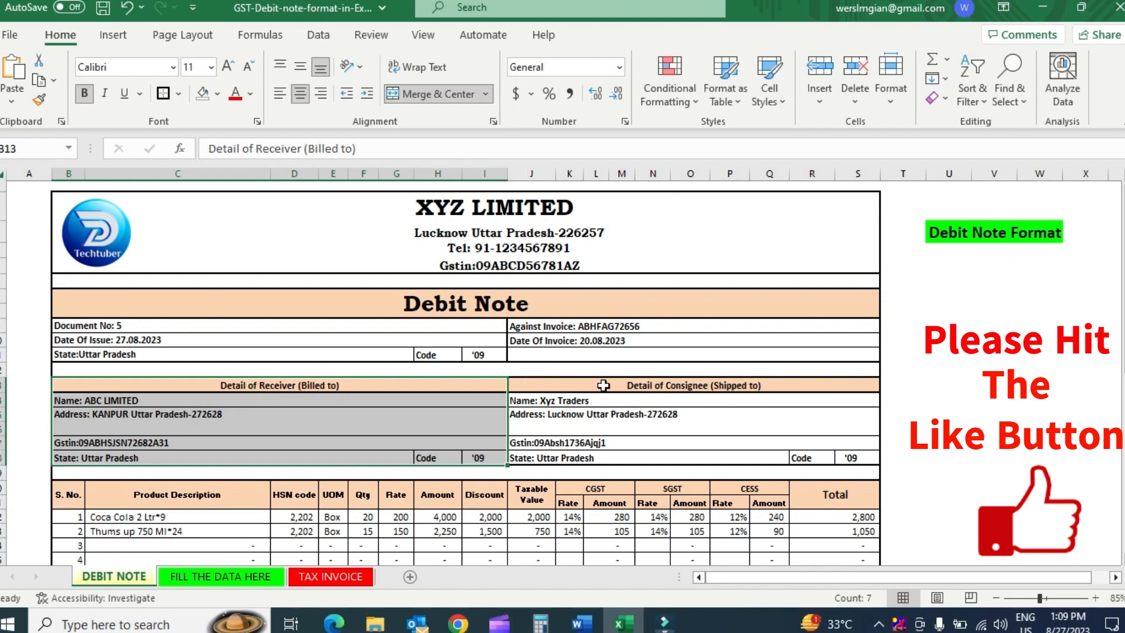
pyautogui.moveTo(589, 397); pyautogui.dragTo(552, 442)
# Step: Examine the receiver and consignee tables on the FILL THE DATA HERE sheet, from their headings to their Code rows
pyautogui.click(236, 576)
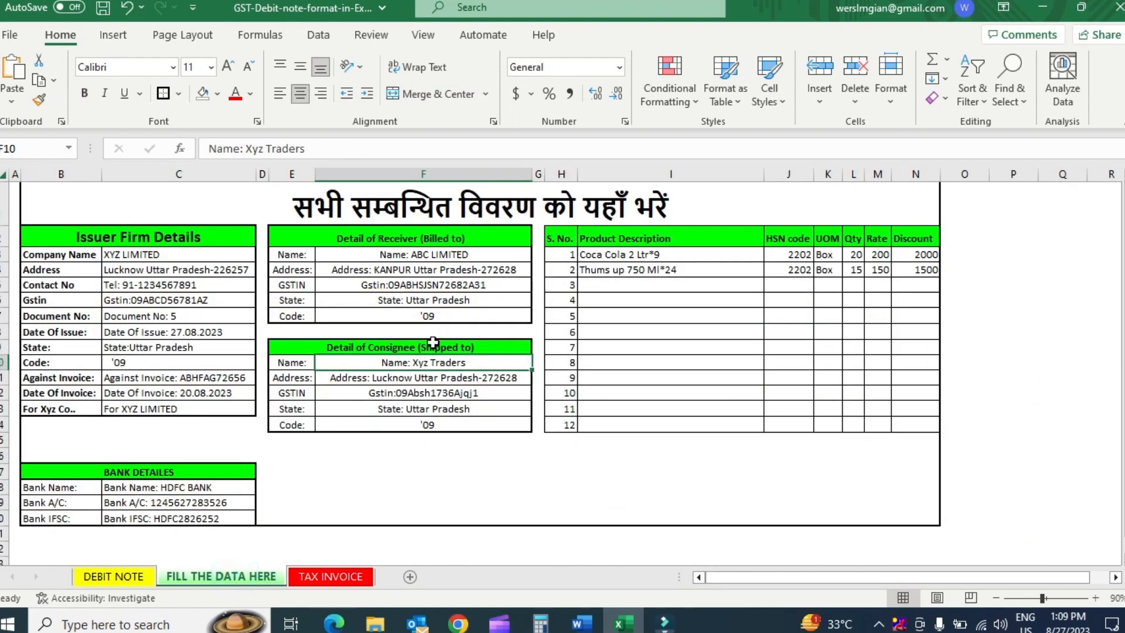
pyautogui.moveTo(420, 363); pyautogui.dragTo(412, 419)
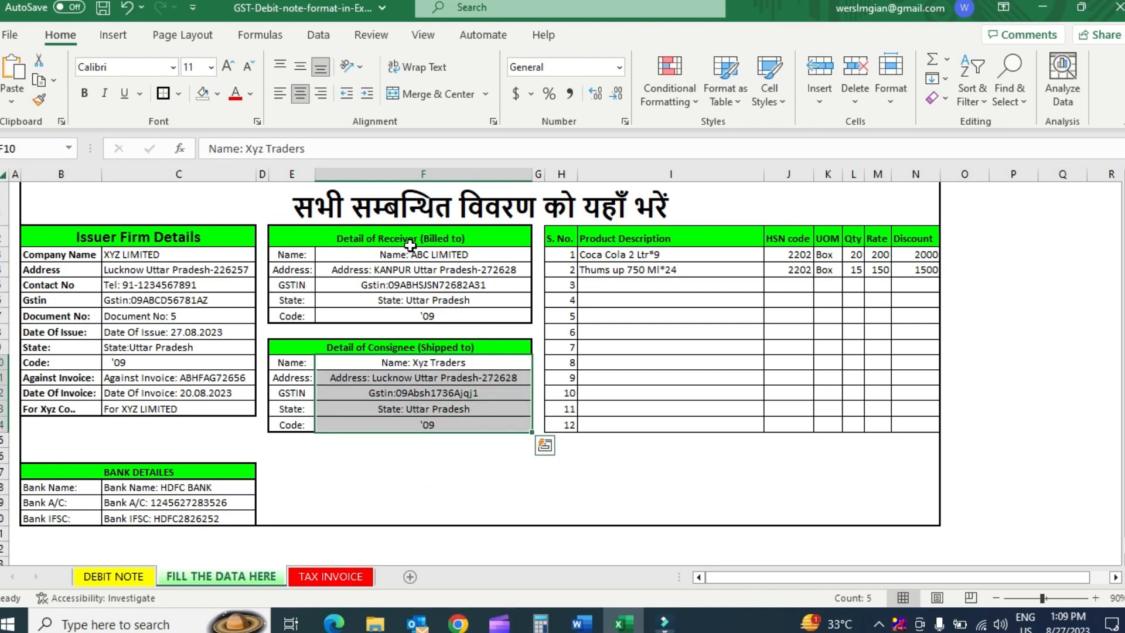
pyautogui.moveTo(410, 246); pyautogui.dragTo(358, 309)
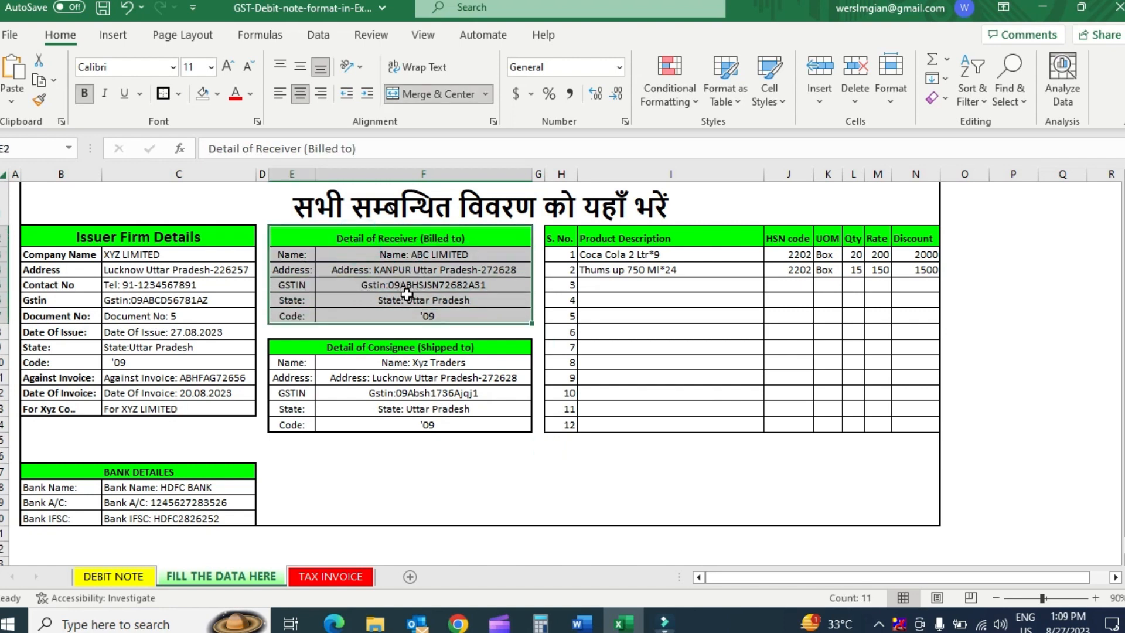
pyautogui.moveTo(400, 347); pyautogui.dragTo(397, 426)
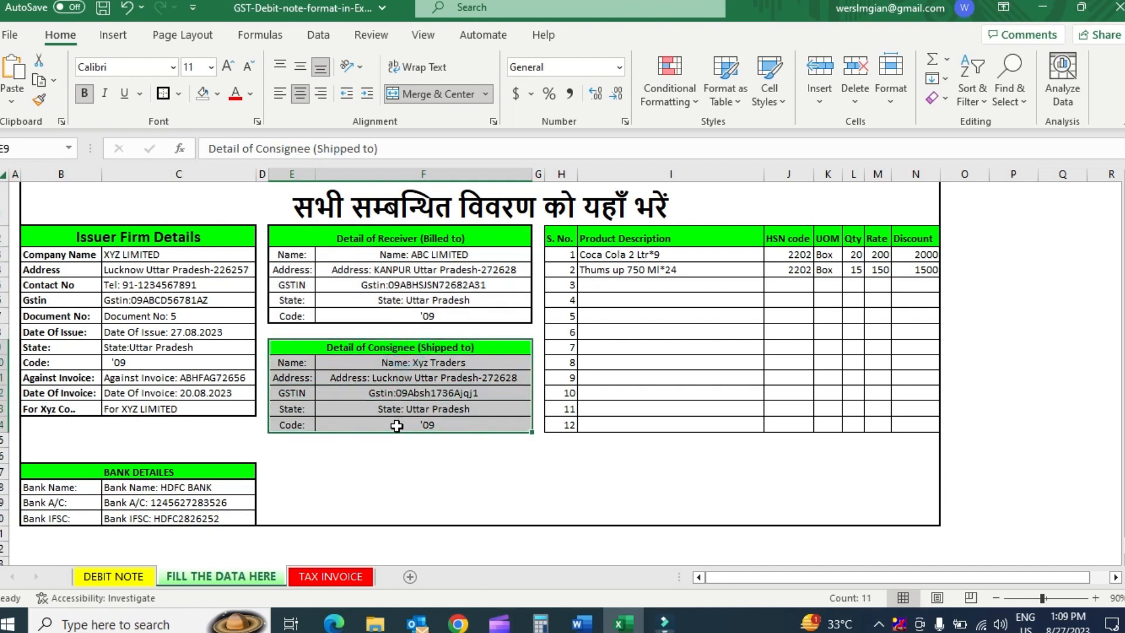
pyautogui.moveTo(411, 240); pyautogui.dragTo(408, 426)
pyautogui.click(399, 255)
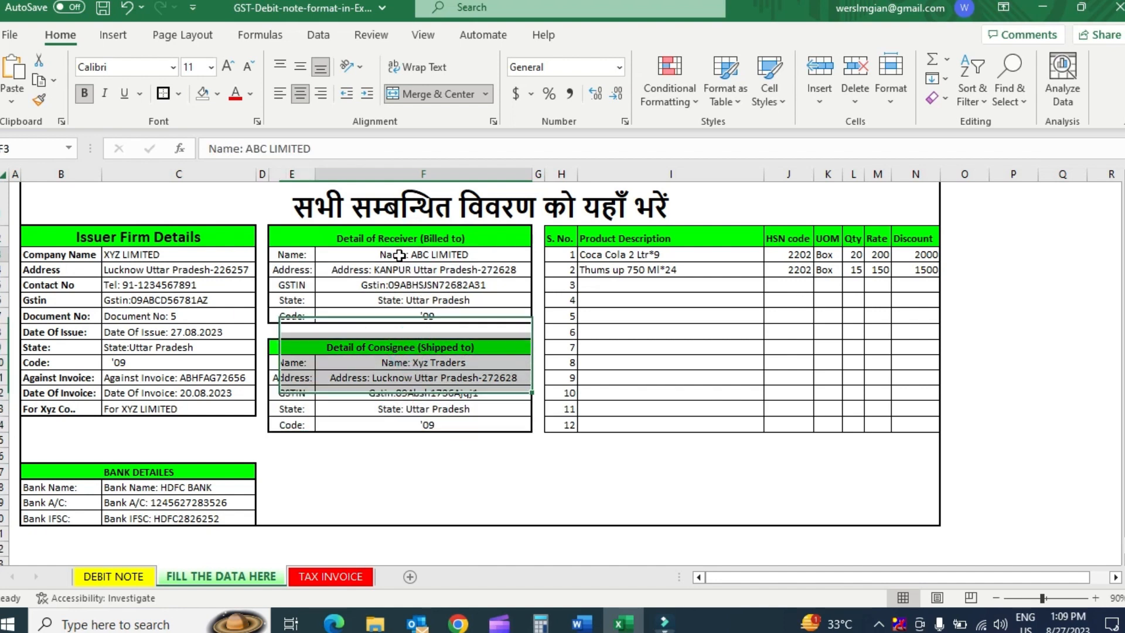
pyautogui.moveTo(390, 237); pyautogui.dragTo(381, 317)
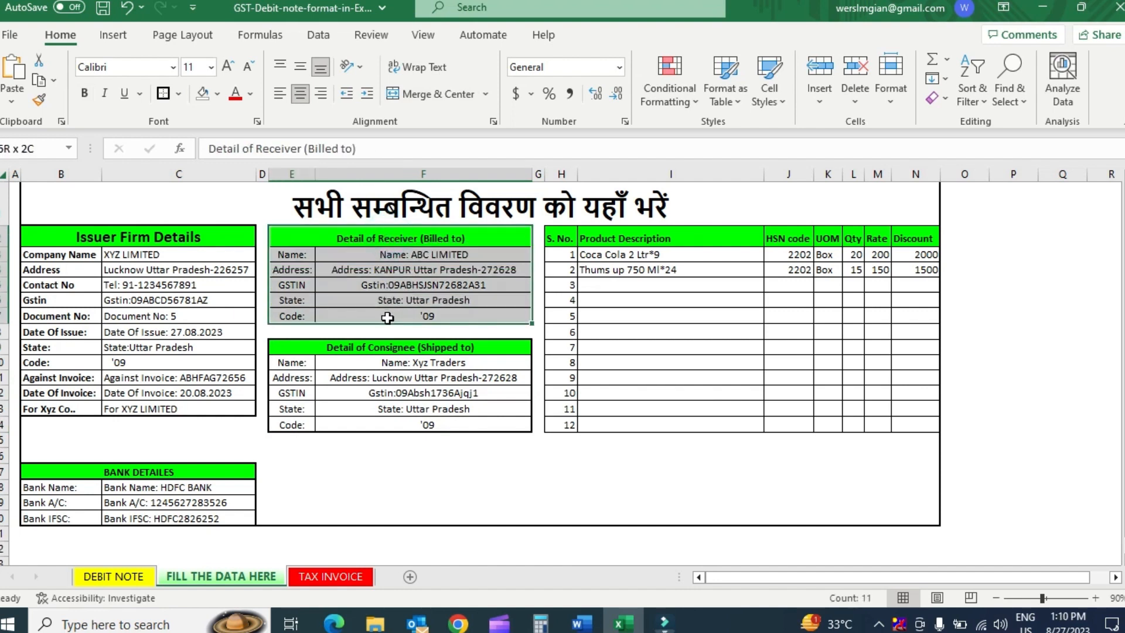
pyautogui.click(431, 350)
pyautogui.moveTo(431, 350); pyautogui.dragTo(427, 424)
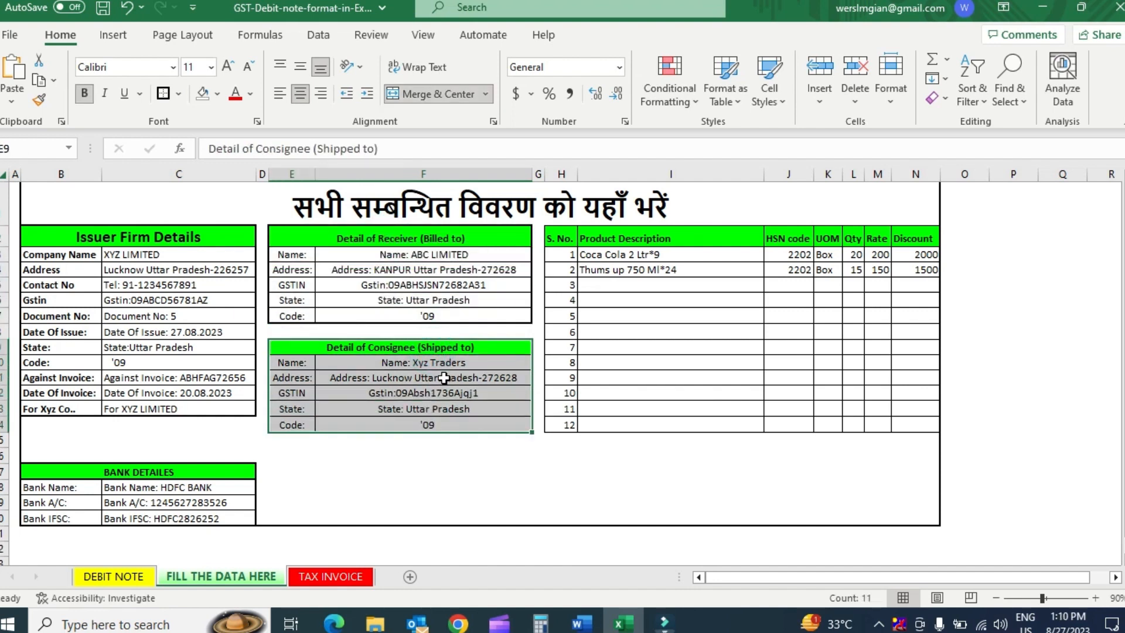
pyautogui.click(469, 363)
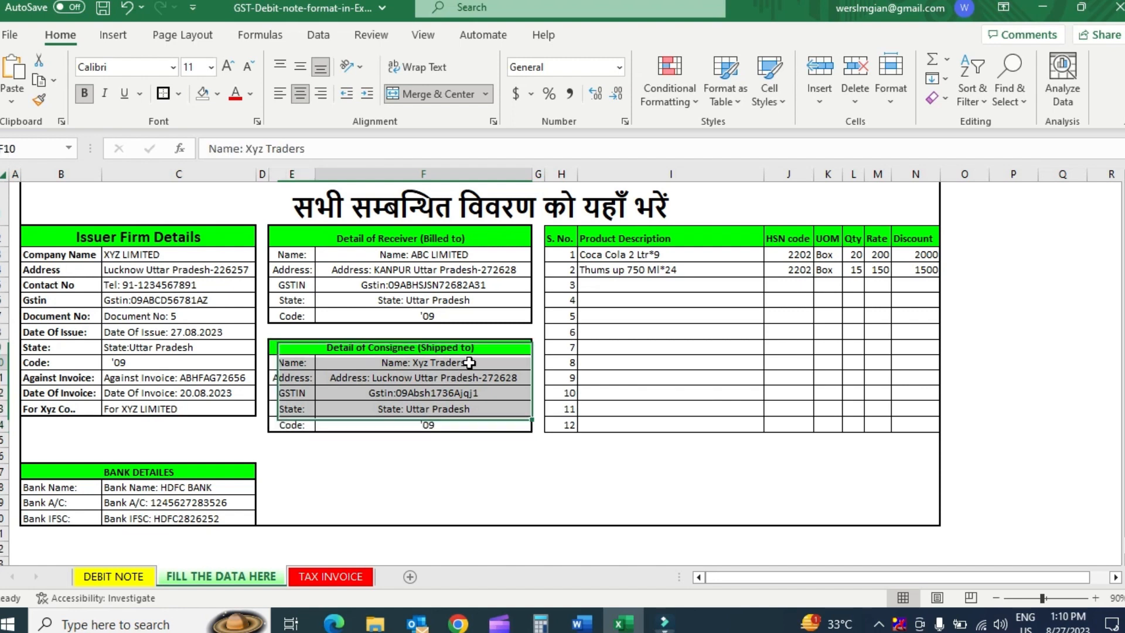
# Step: Copy the receiver's Name entry into the consignee's Name entry, pasting it as values only
pyautogui.click(458, 257)
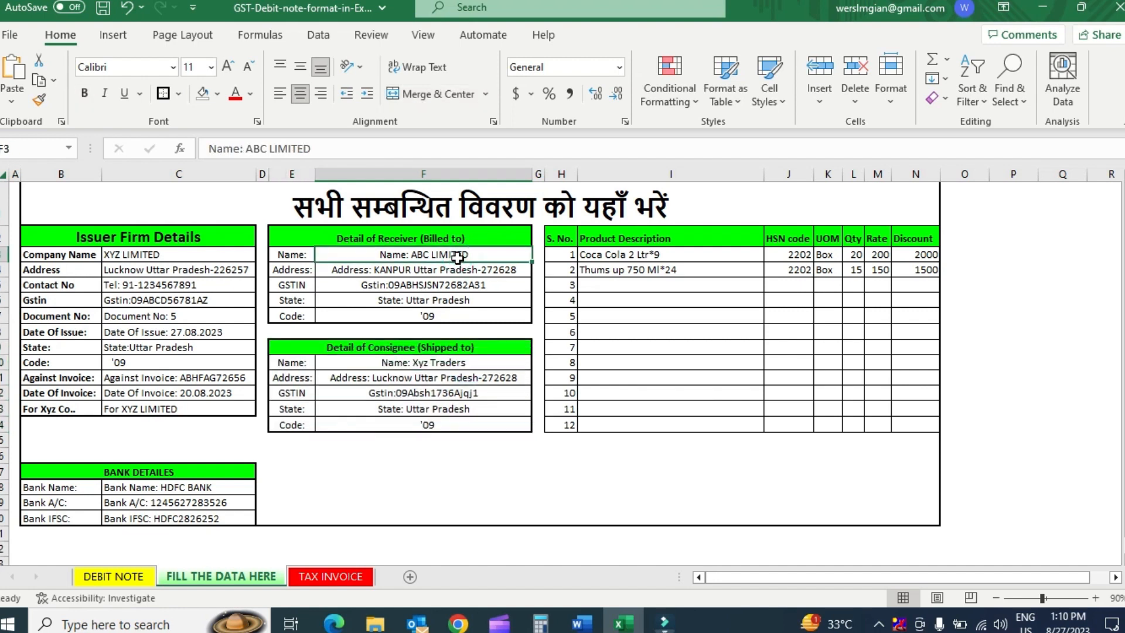
pyautogui.hotkey('ctrl', 'c')
pyautogui.press('Down')
pyautogui.press('Down')
pyautogui.press('Down')
pyautogui.press('Down')
pyautogui.press('Down')
pyautogui.press('Down')
pyautogui.press('Down')
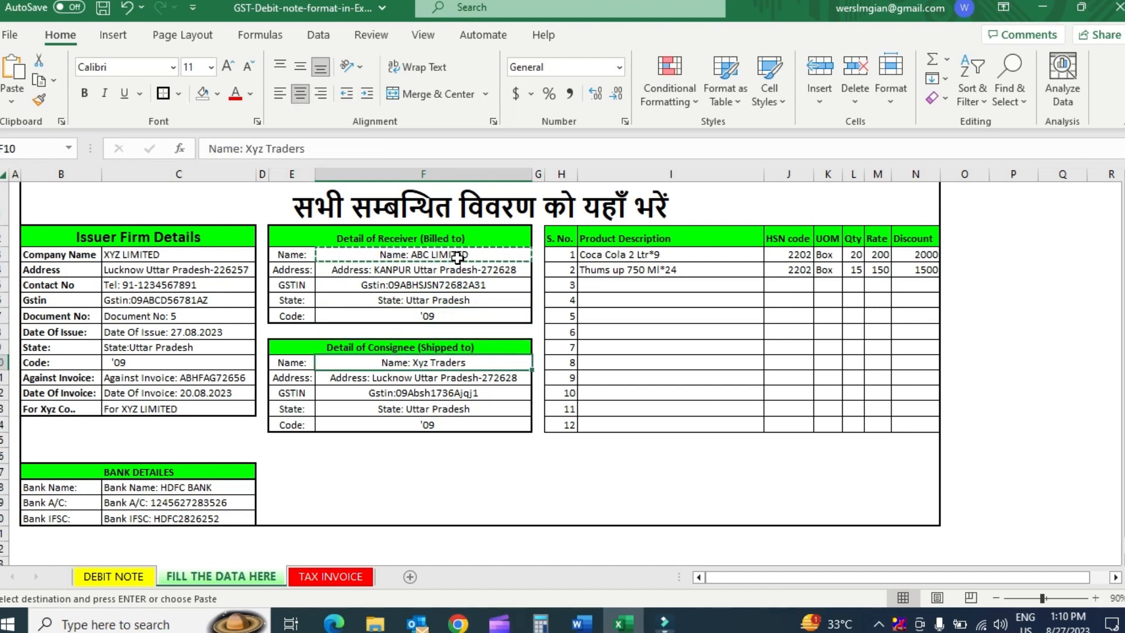
pyautogui.hotkey('ctrl', 'alt', 'v')
pyautogui.press('Down')
pyautogui.press('Down')
pyautogui.press('Return')
# Step: Copy the receiver's Address, GSTIN, State and Code entries into the matching consignee entries, pasting them as values only
pyautogui.press('Up')
pyautogui.press('Up')
pyautogui.press('Up')
pyautogui.press('Up')
pyautogui.press('Up')
pyautogui.press('Up')
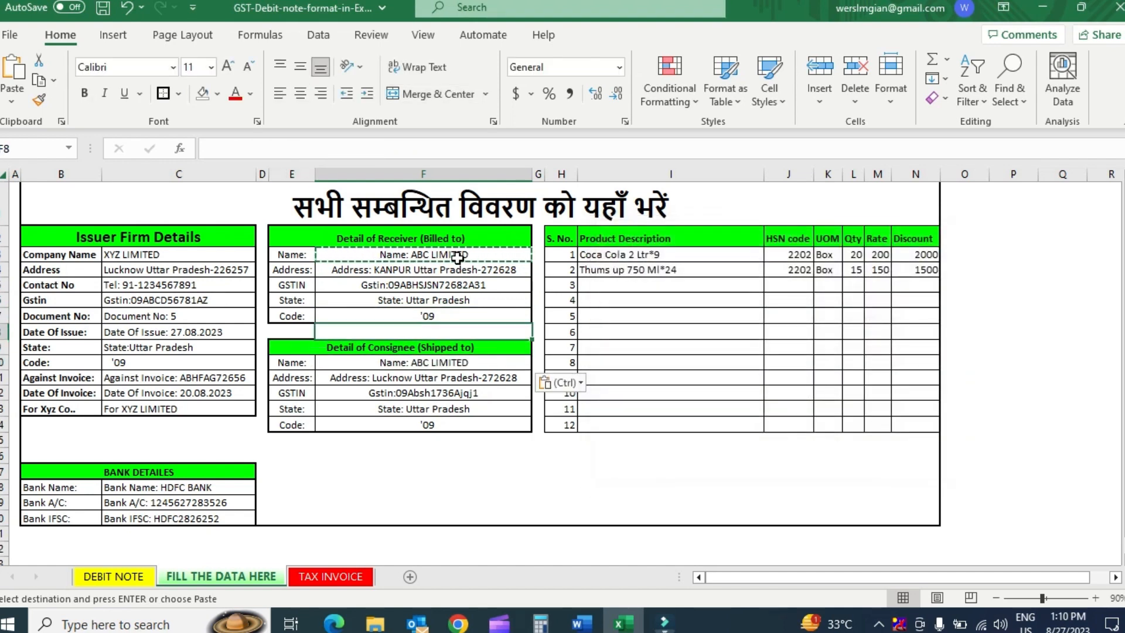
pyautogui.hotkey('shift', 'Down')
pyautogui.hotkey('shift', 'Down')
pyautogui.hotkey('shift', 'Down')
pyautogui.hotkey('ctrl', 'c')
pyautogui.press('Down')
pyautogui.press('Down')
pyautogui.press('Down')
pyautogui.press('Down')
pyautogui.press('Down')
pyautogui.press('Down')
pyautogui.press('Down')
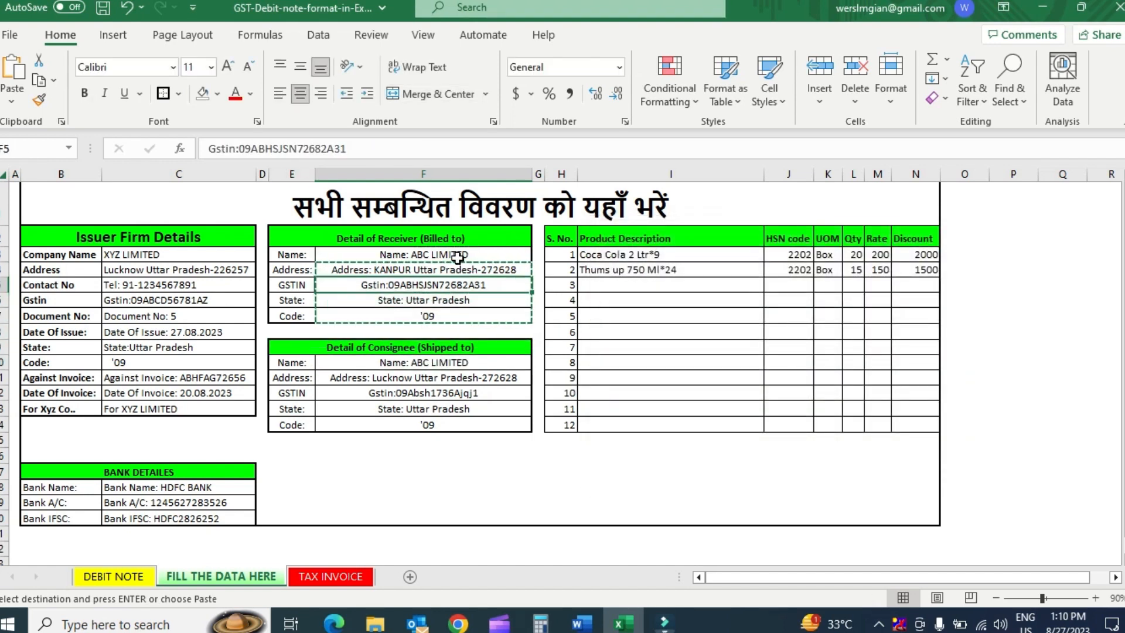
pyautogui.hotkey('ctrl', 'alt', 'v')
pyautogui.press('Down')
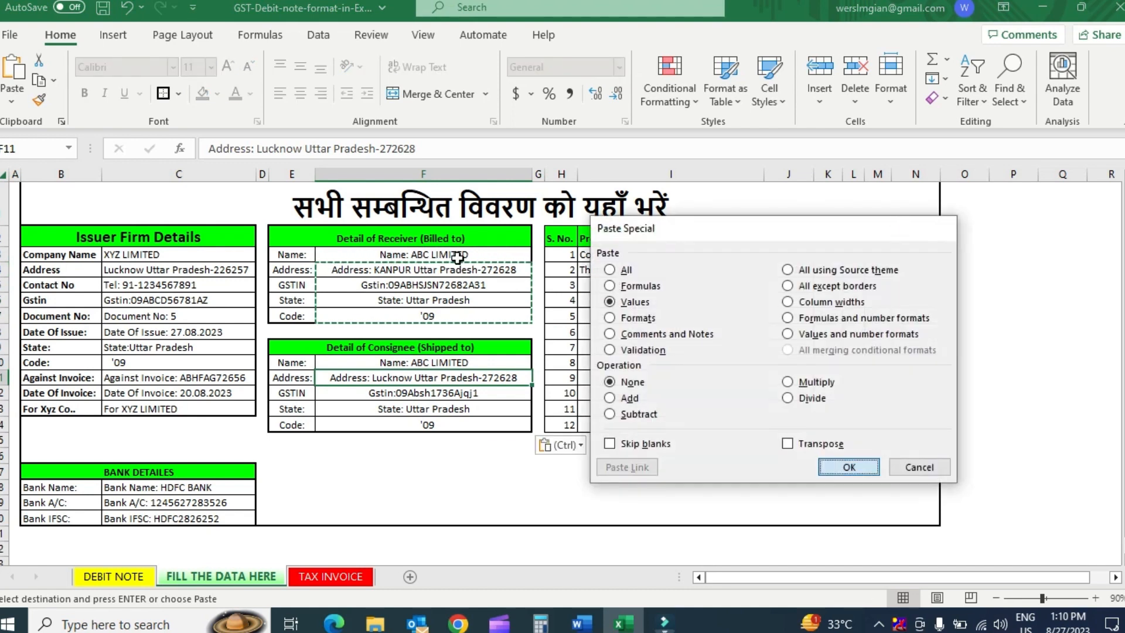
pyautogui.press('Return')
pyautogui.press('Up')
pyautogui.press('Up')
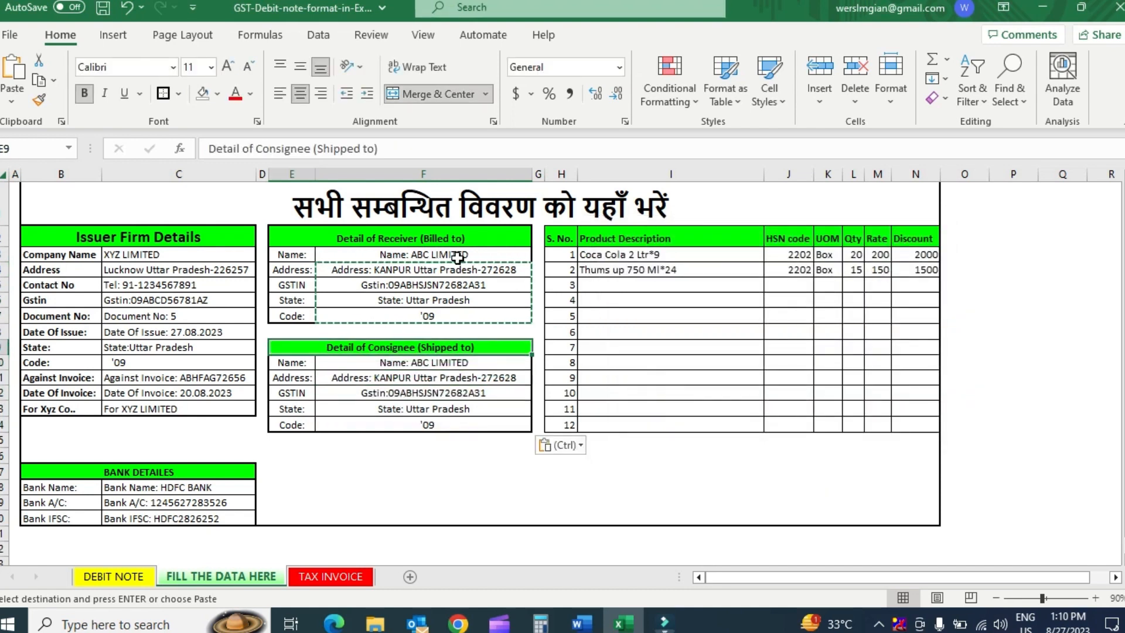
# Step: Go through the FILL THE DATA HERE sheet from the Detail of Consignee entries to the Bank Name entry
pyautogui.press('Down')
pyautogui.press('Down')
pyautogui.press('Down')
pyautogui.press('Up')
pyautogui.press('Up')
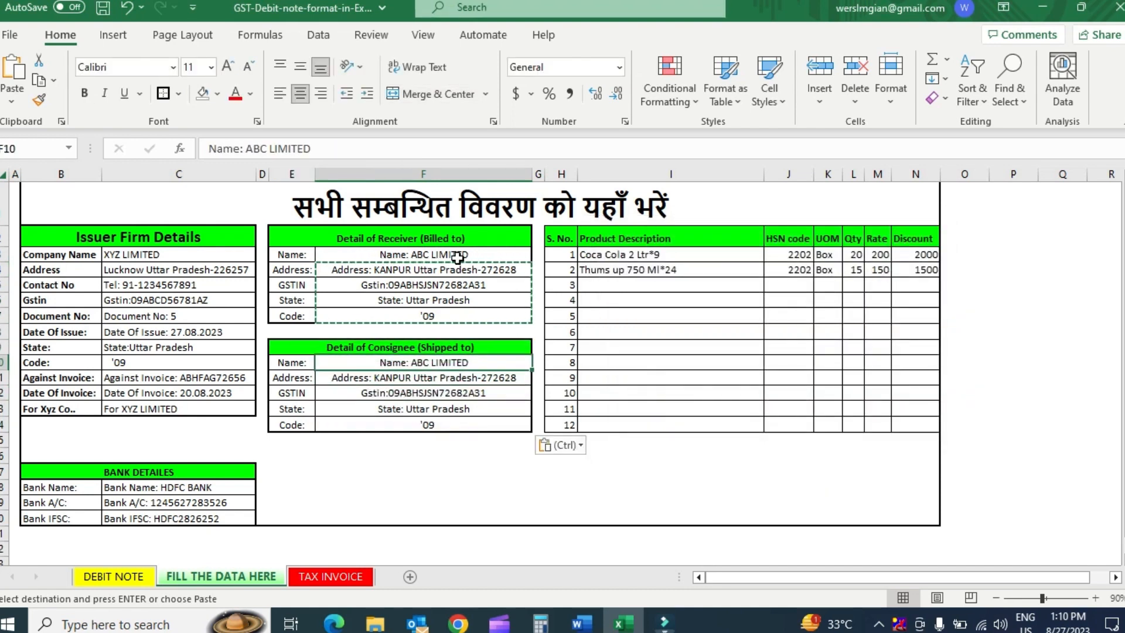
pyautogui.press('Down')
pyautogui.press('Down')
pyautogui.press('Down')
pyautogui.press('Down')
pyautogui.press('Down')
pyautogui.press('Down')
pyautogui.press('Down')
pyautogui.press('Down')
pyautogui.press('Left')
pyautogui.press('Left')
pyautogui.press('Left')
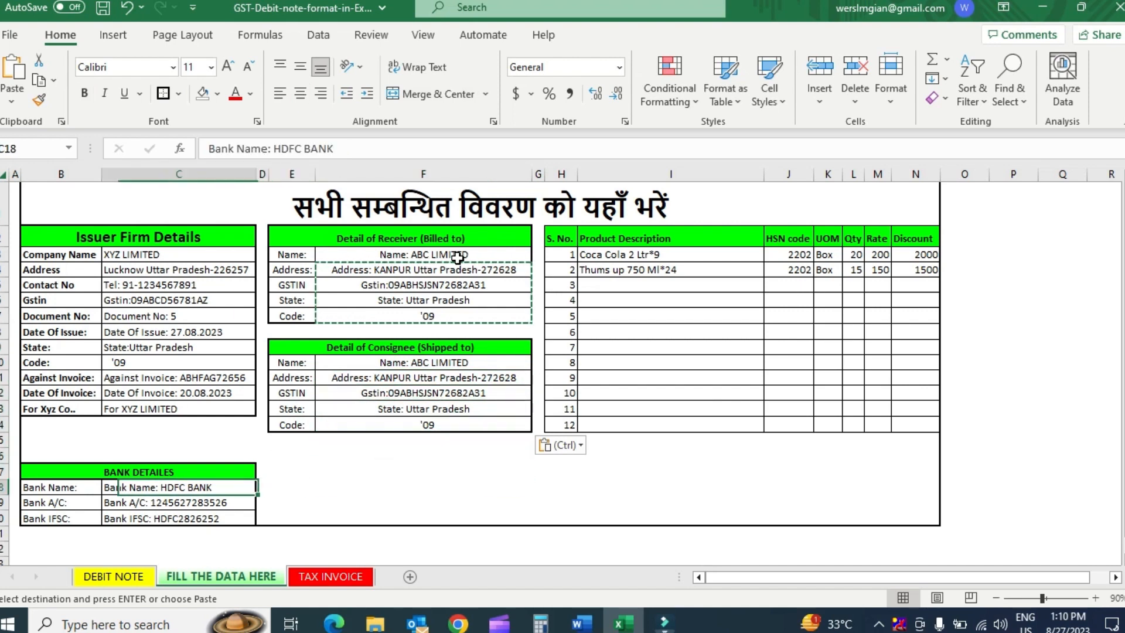
pyautogui.press('Up')
# Step: Review the issuer, receiver and consignee tables together and end the pending copy mode
pyautogui.moveTo(144, 228); pyautogui.dragTo(409, 426)
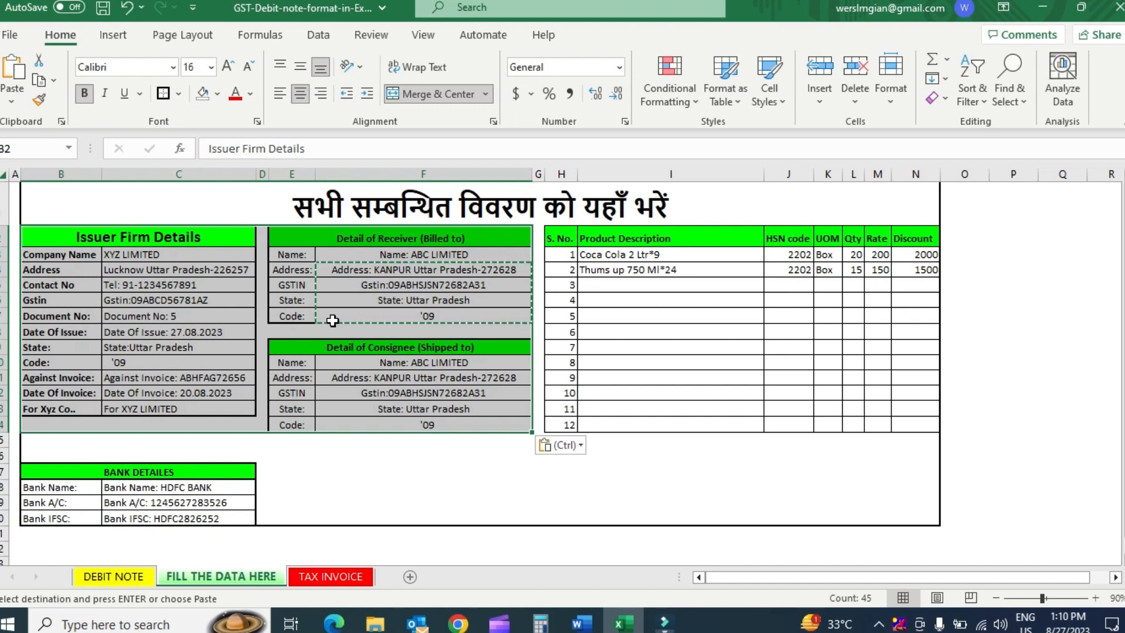
pyautogui.press('Escape')
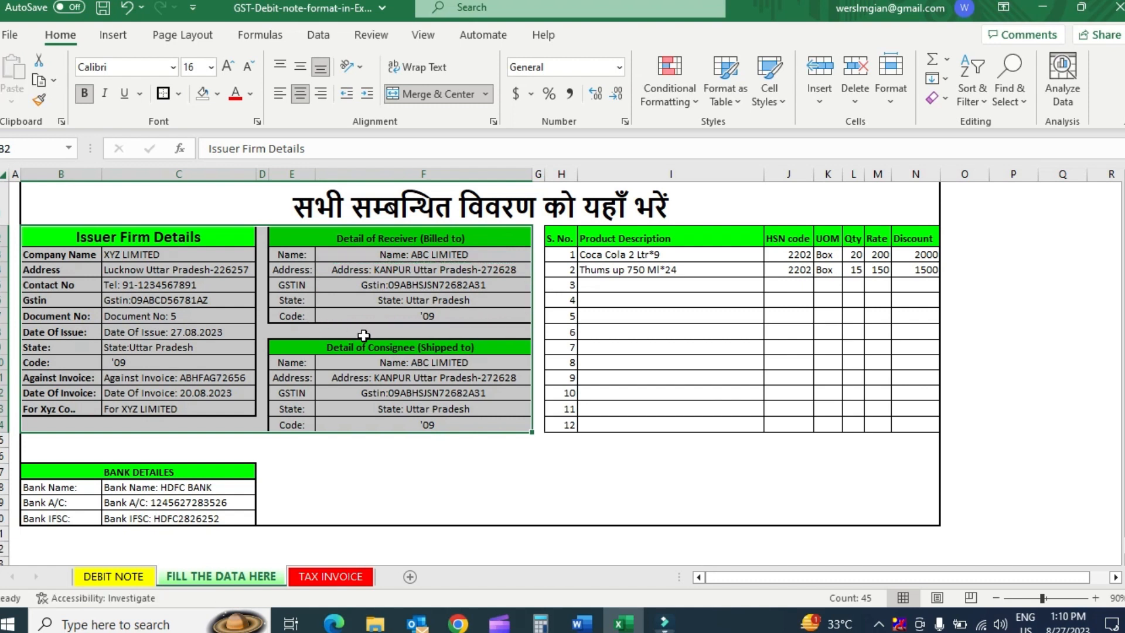
pyautogui.moveTo(226, 248); pyautogui.dragTo(427, 431)
# Step: Examine the BANK DETAILES table, covering the Bank Name, Bank A/C and Bank IFSC entries
pyautogui.click(211, 486)
pyautogui.click(187, 470)
pyautogui.moveTo(187, 470); pyautogui.dragTo(181, 518)
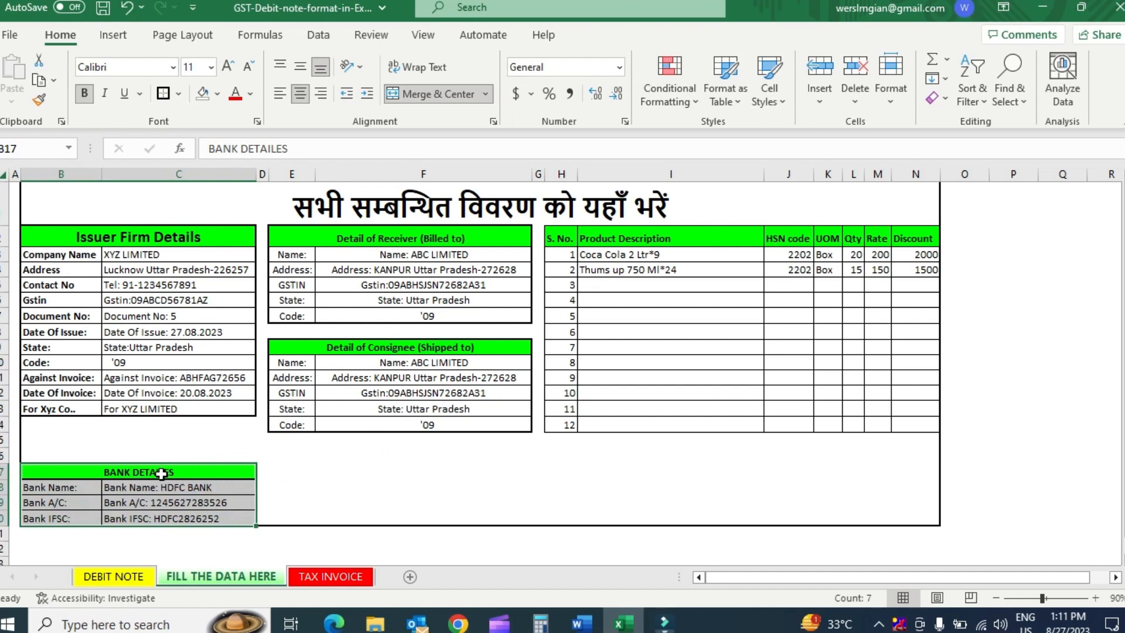
pyautogui.moveTo(161, 473); pyautogui.dragTo(160, 519)
pyautogui.click(218, 488)
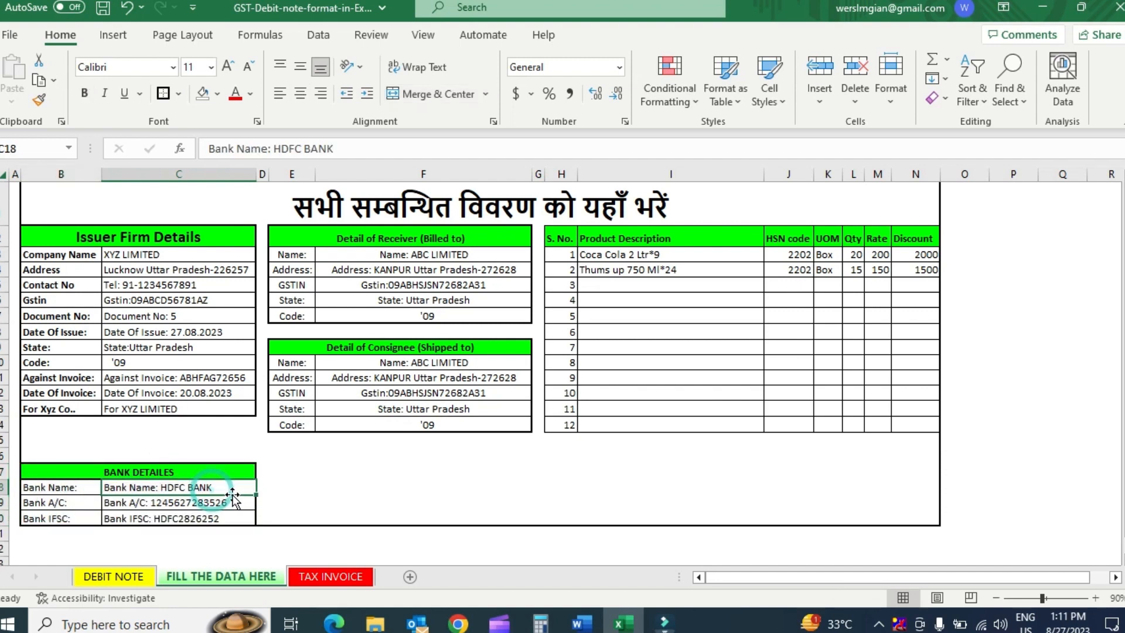
pyautogui.click(215, 516)
pyautogui.moveTo(207, 488); pyautogui.dragTo(149, 514)
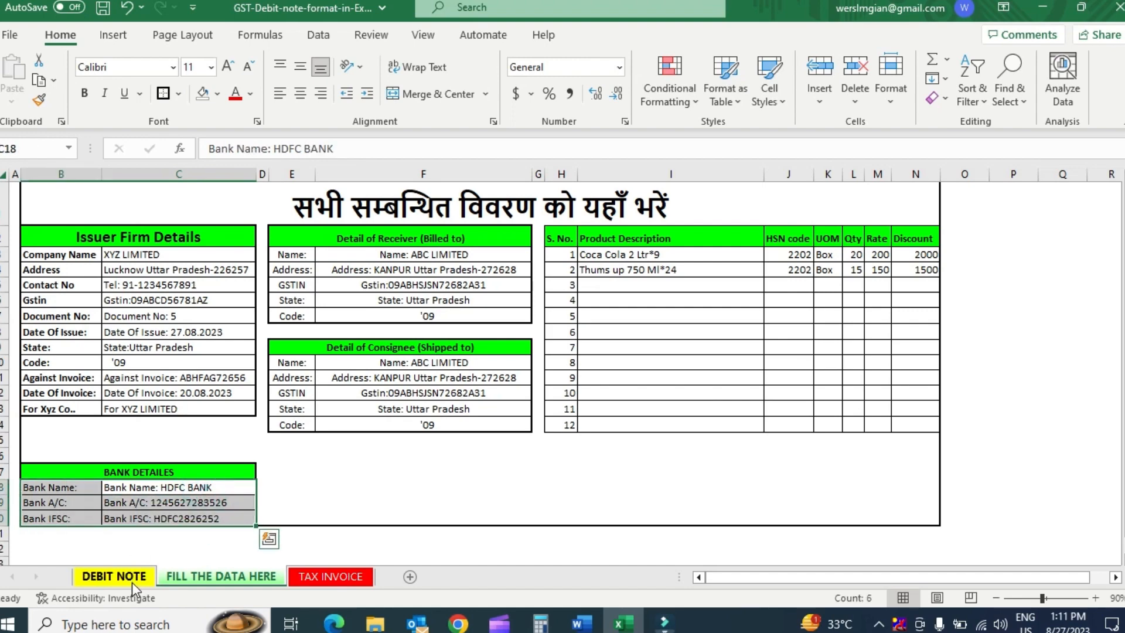
# Step: Check the linked bank name, account and IFSC lines under Bank Details on the DEBIT NOTE sheet
pyautogui.click(132, 575)
pyautogui.scroll(-4, 153, 533)
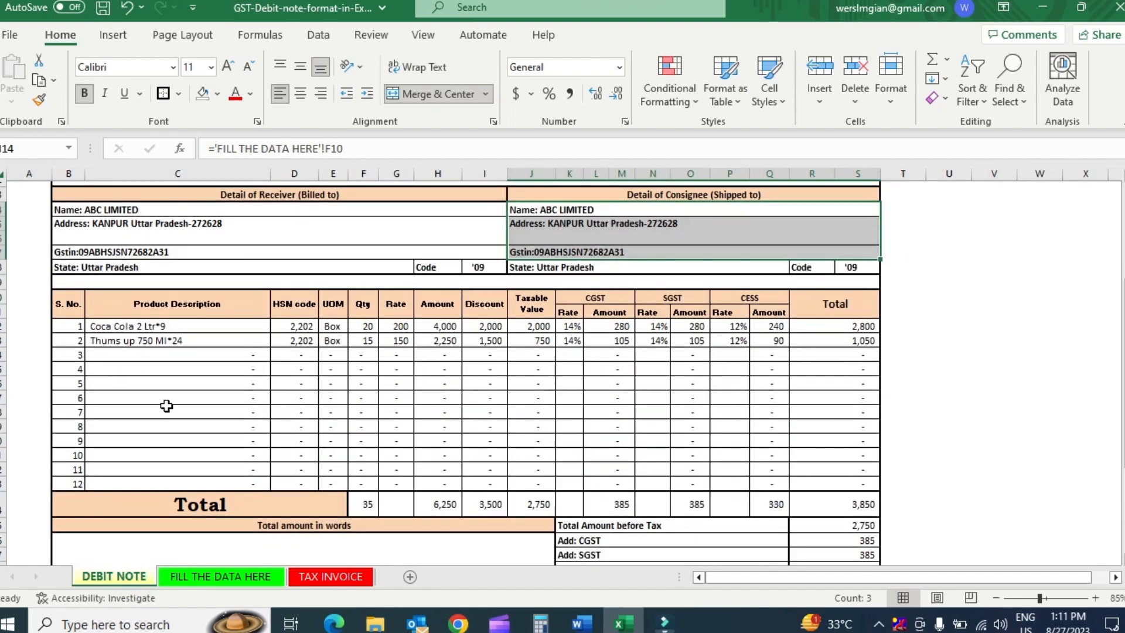
pyautogui.scroll(-4, 163, 401)
pyautogui.click(145, 460)
pyautogui.moveTo(144, 460); pyautogui.dragTo(151, 490)
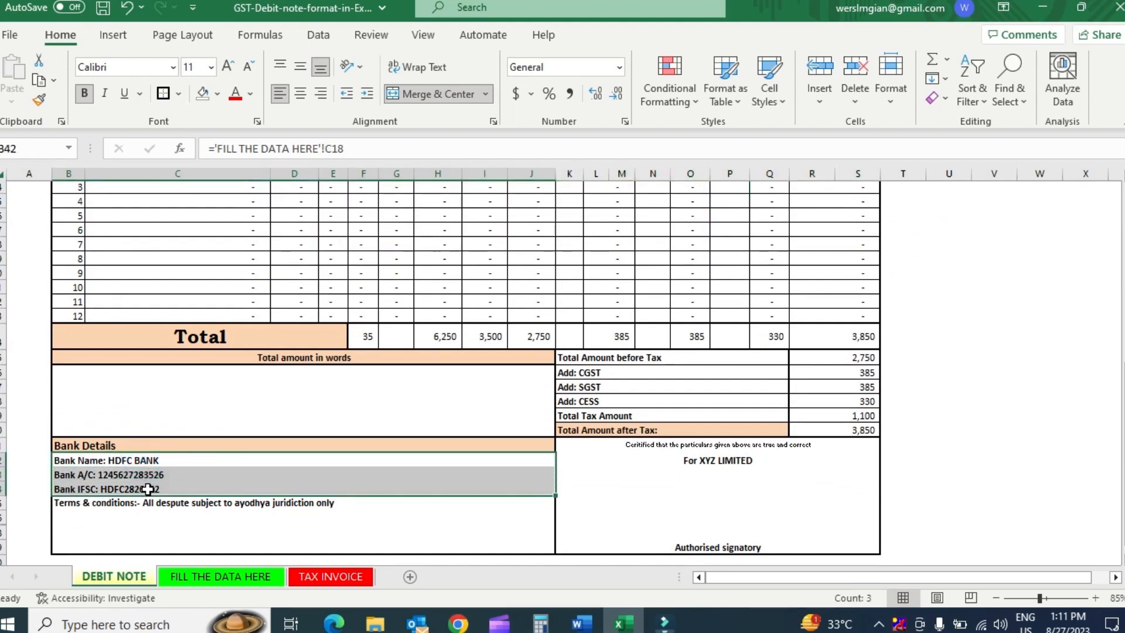
# Step: Compare the Bank Name entry on the FILL THE DATA HERE sheet with the DEBIT NOTE sheet's Bank Details
pyautogui.click(221, 575)
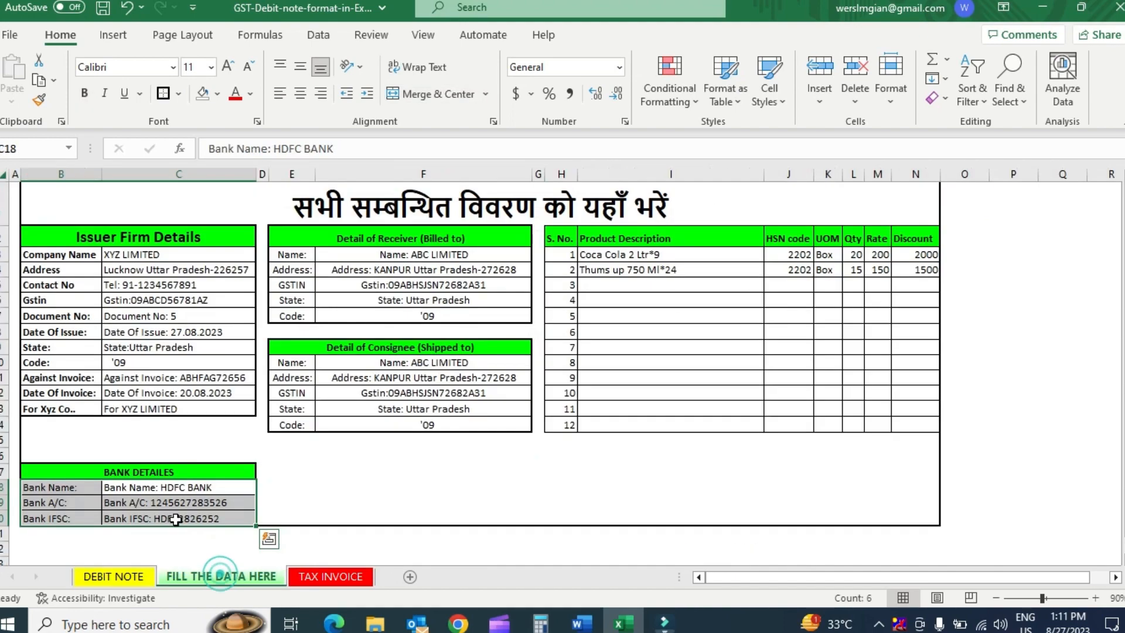
pyautogui.click(157, 490)
pyautogui.click(117, 574)
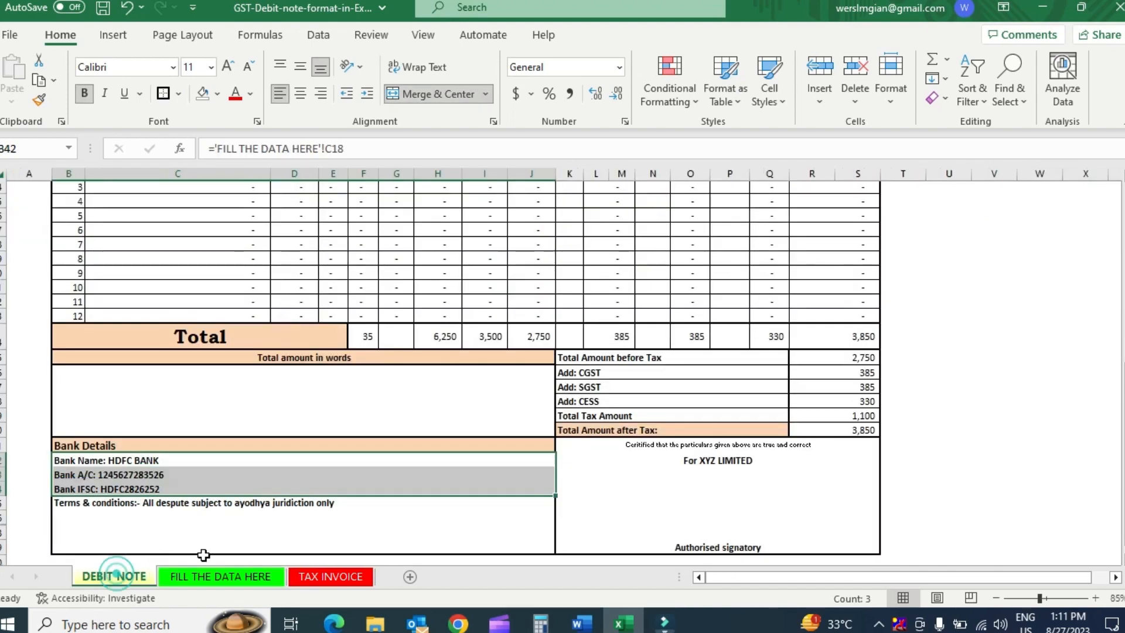
pyautogui.click(210, 577)
pyautogui.hotkey('ctrl', 'pageup')
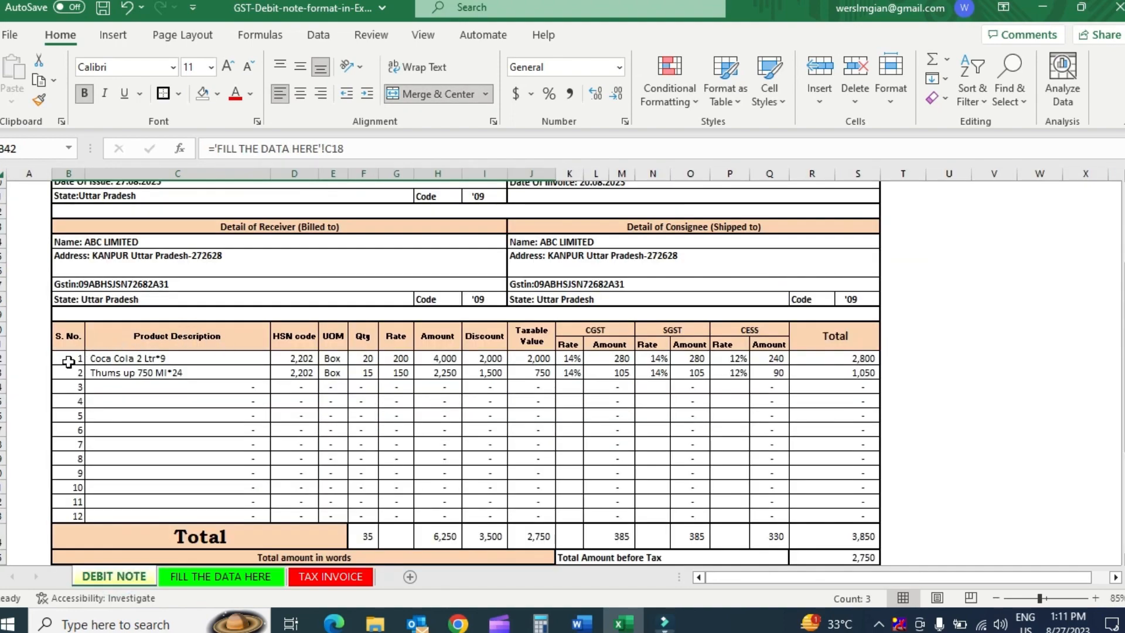
# Step: Examine the DEBIT NOTE product table, including its Product Description, HSN code and UOM columns
pyautogui.moveTo(68, 361); pyautogui.dragTo(815, 513)
pyautogui.moveTo(153, 336); pyautogui.dragTo(147, 391)
pyautogui.moveTo(295, 336); pyautogui.dragTo(295, 393)
pyautogui.click(338, 346)
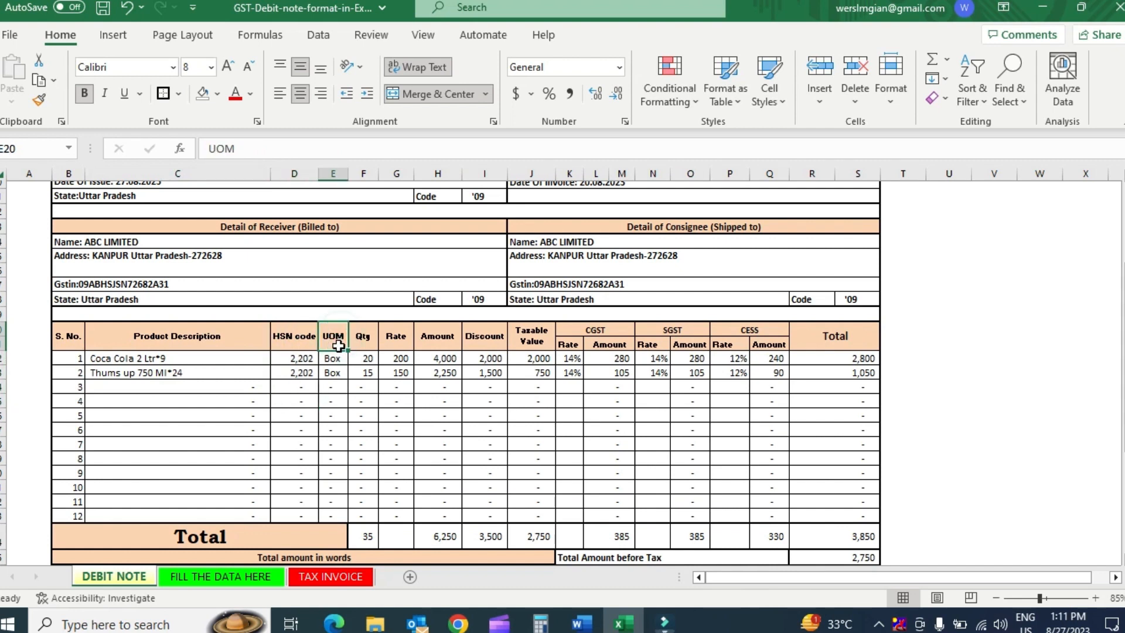
pyautogui.moveTo(337, 346); pyautogui.dragTo(334, 396)
pyautogui.click(332, 373)
pyautogui.click(338, 336)
pyautogui.moveTo(339, 335); pyautogui.dragTo(334, 394)
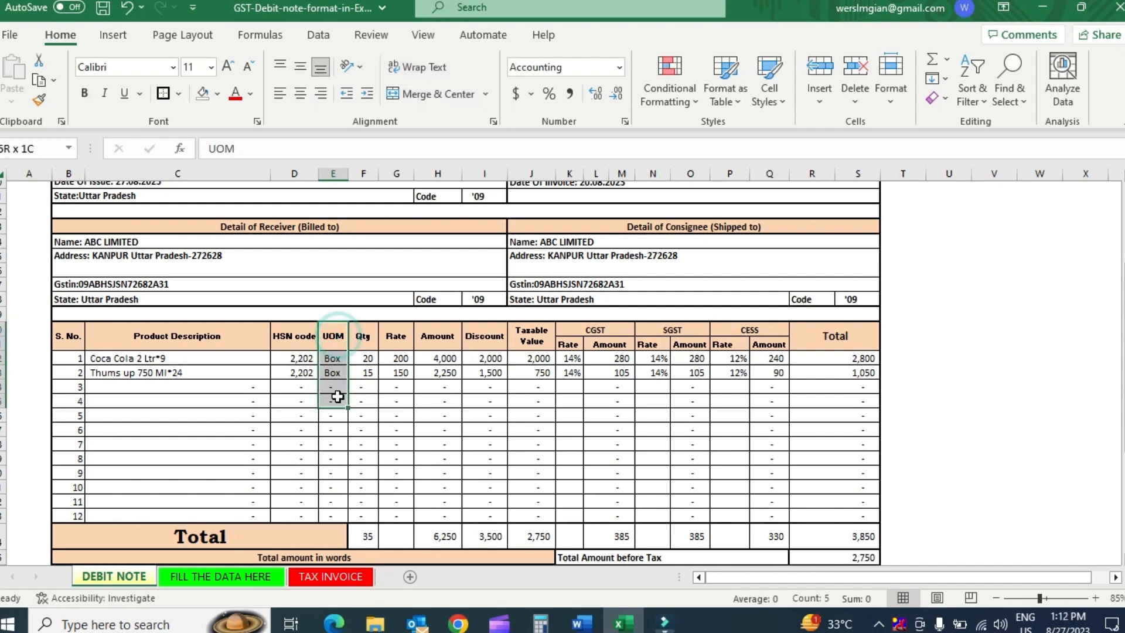
pyautogui.moveTo(337, 334); pyautogui.dragTo(334, 397)
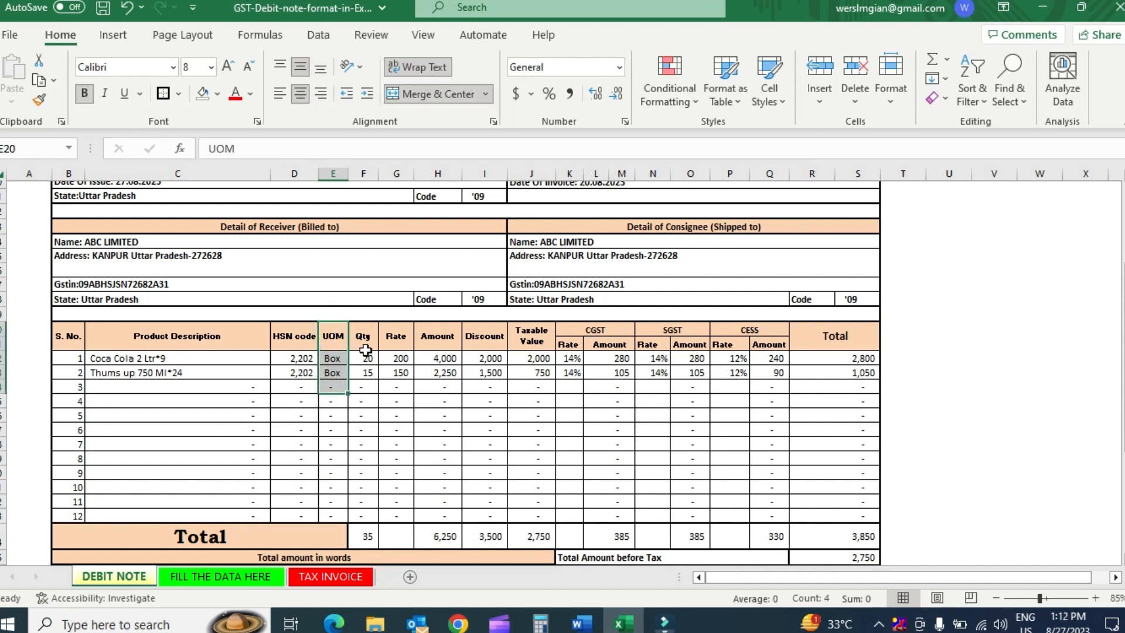
# Step: Examine the product table's Qty, Rate, Amount, Discount, Taxable Value, tax and Total columns on the DEBIT NOTE sheet
pyautogui.moveTo(365, 337); pyautogui.dragTo(366, 395)
pyautogui.click(397, 337)
pyautogui.moveTo(397, 337); pyautogui.dragTo(410, 382)
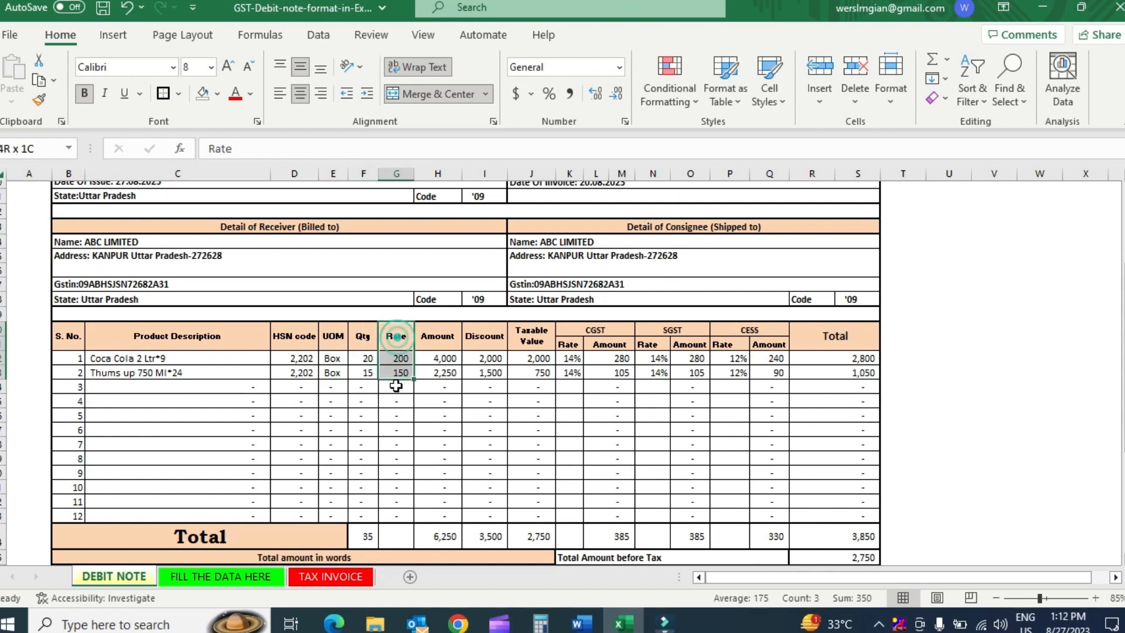
pyautogui.moveTo(443, 336); pyautogui.dragTo(442, 386)
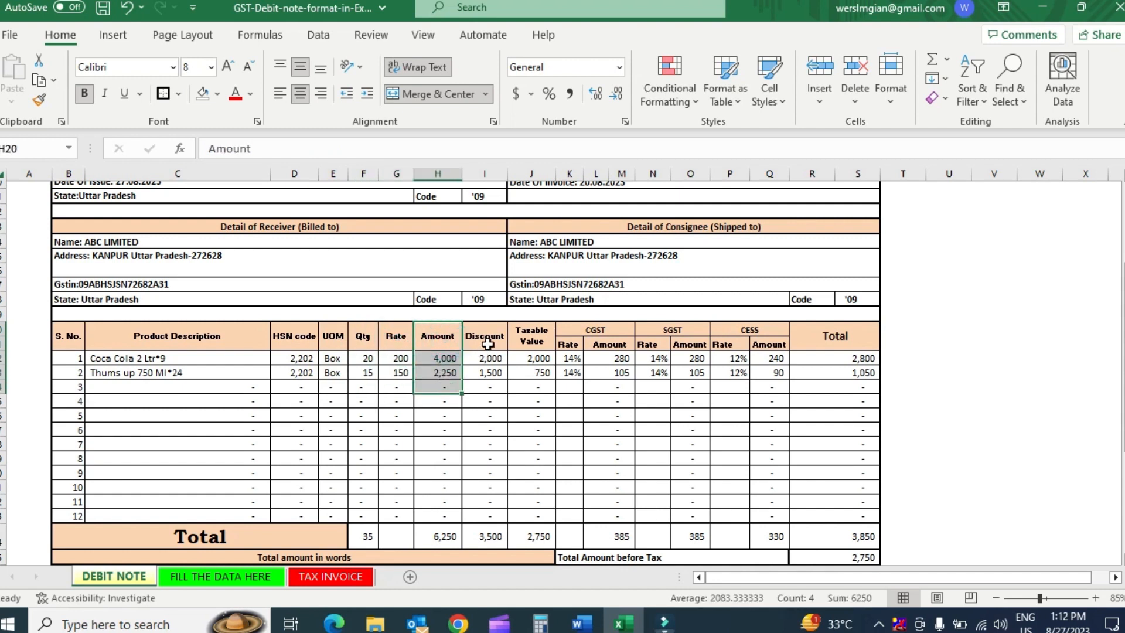
pyautogui.moveTo(484, 336); pyautogui.dragTo(488, 387)
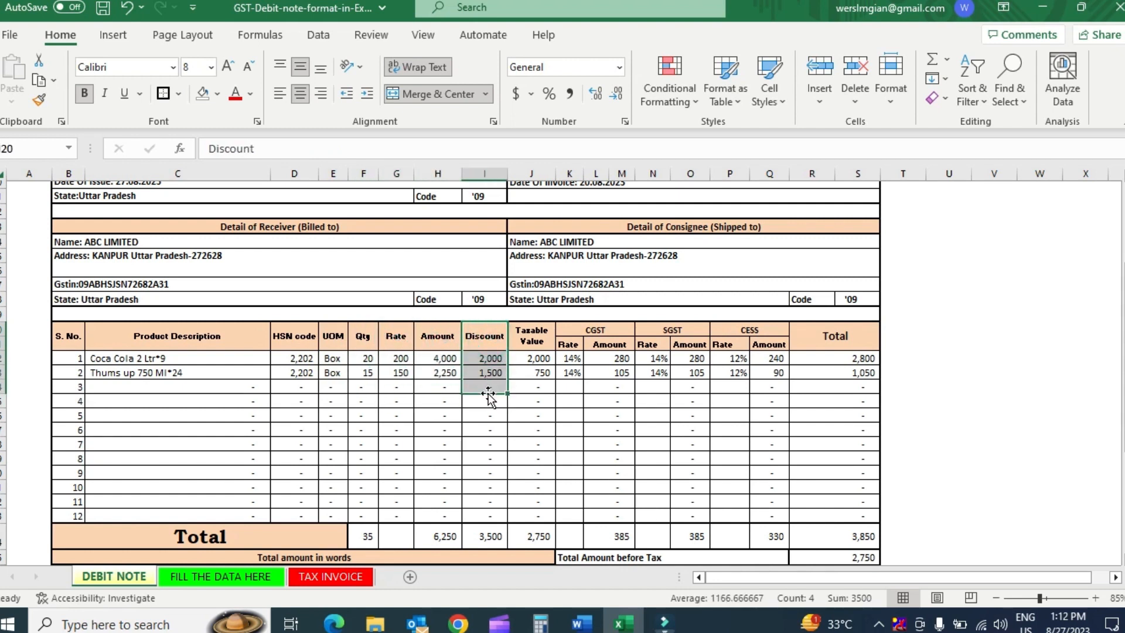
pyautogui.moveTo(532, 337); pyautogui.dragTo(538, 385)
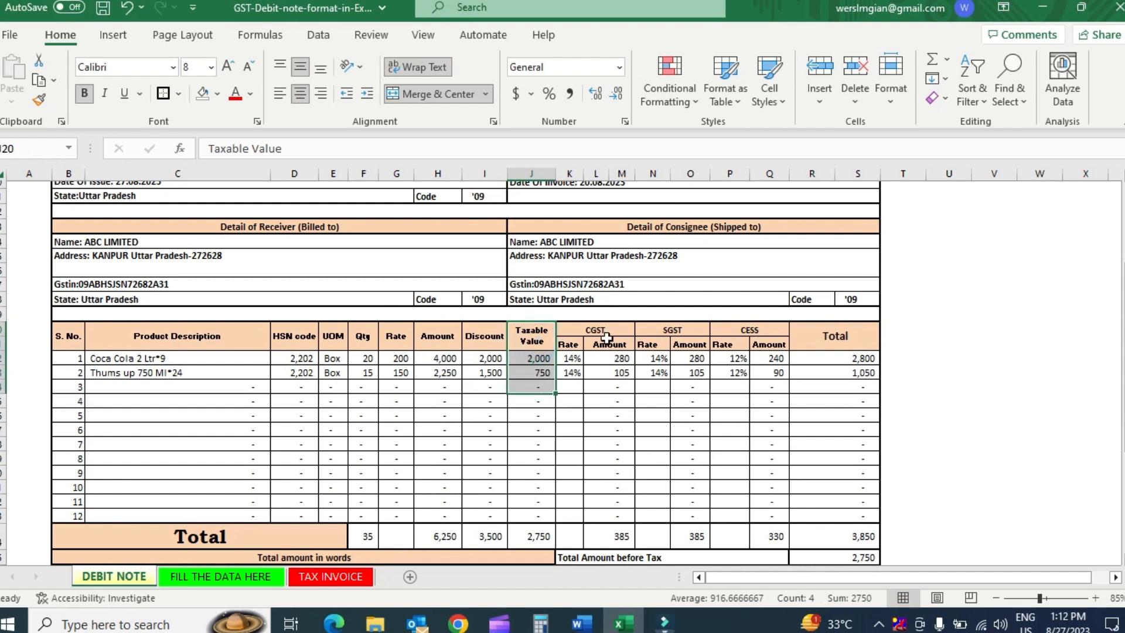
pyautogui.moveTo(606, 337); pyautogui.dragTo(767, 388)
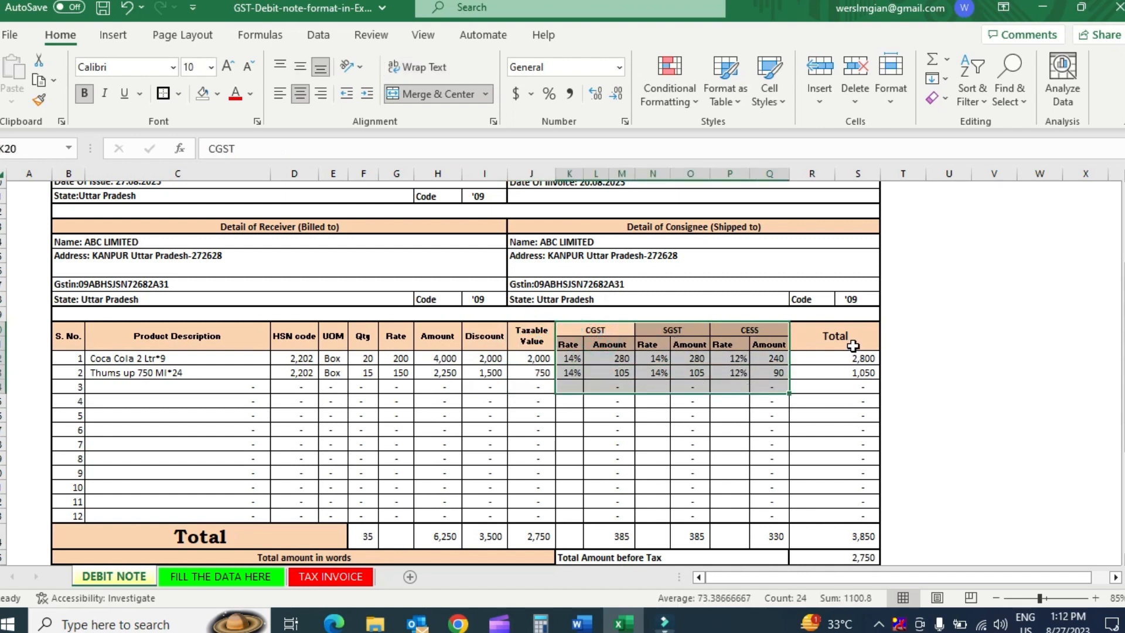
pyautogui.moveTo(853, 346); pyautogui.dragTo(844, 373)
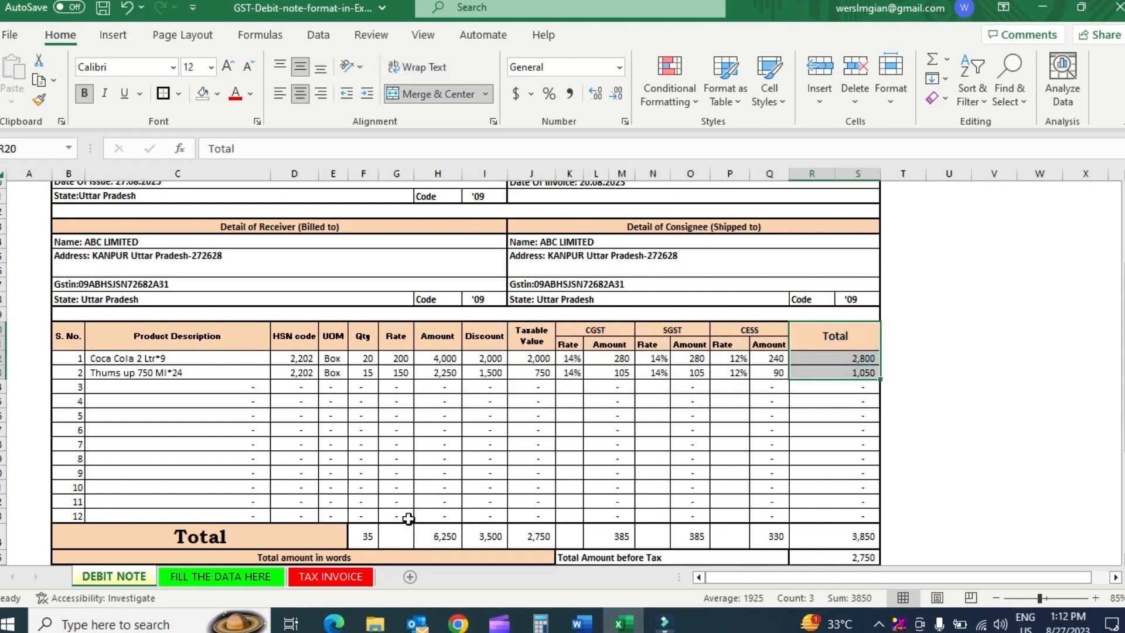
# Step: Compare the product rows on the FILL THE DATA HERE sheet with the linked product lines on the DEBIT NOTE sheet
pyautogui.click(262, 576)
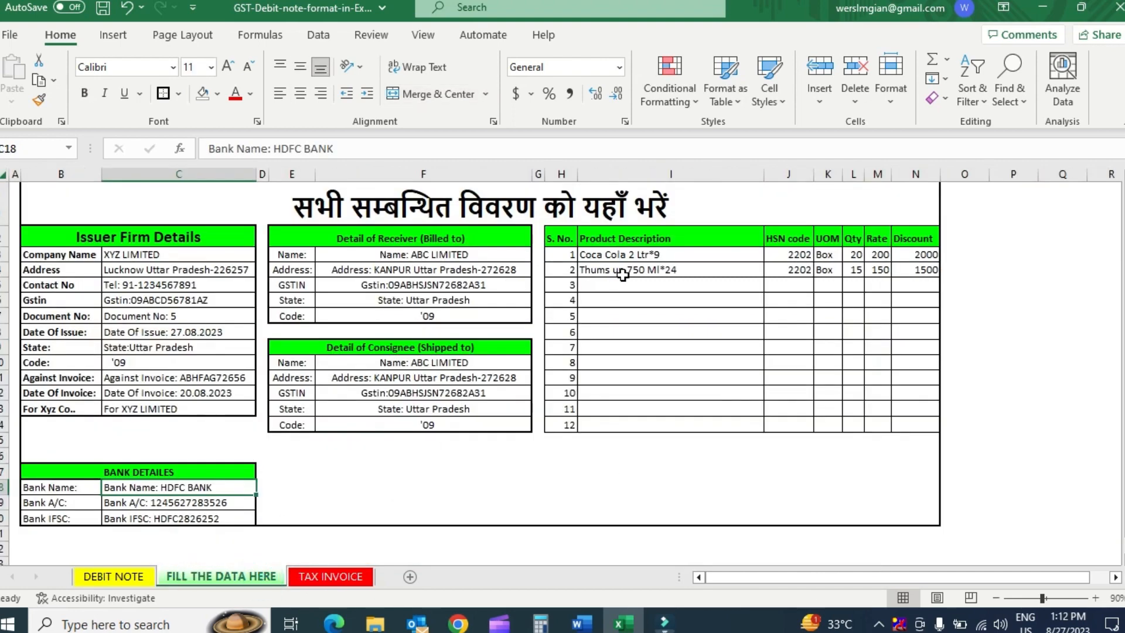
pyautogui.moveTo(607, 246); pyautogui.dragTo(878, 285)
pyautogui.click(120, 580)
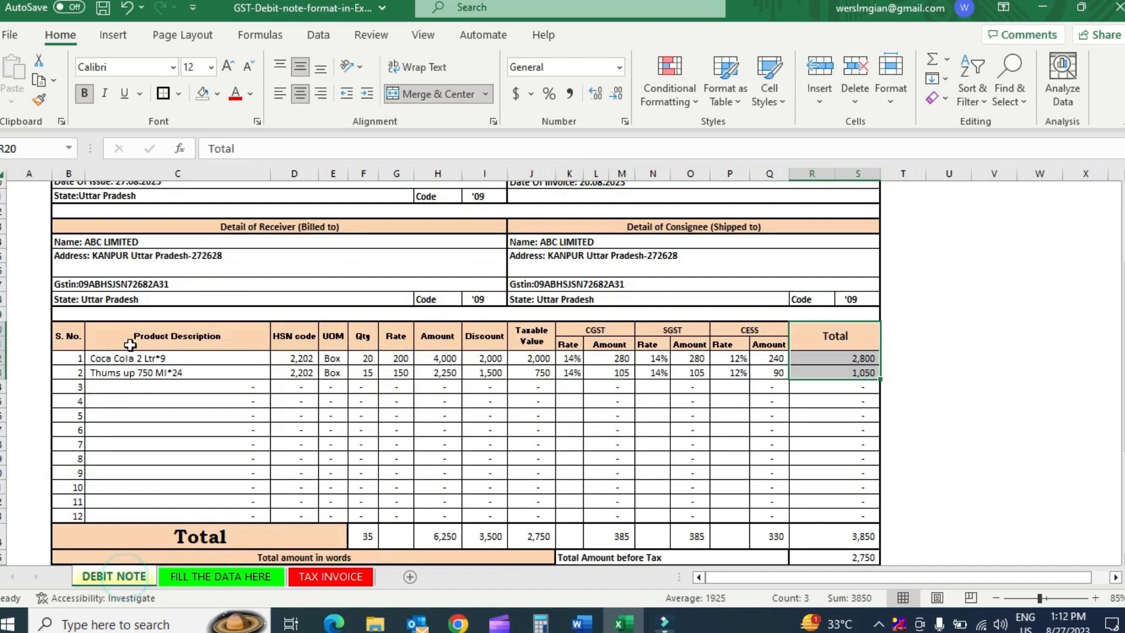
pyautogui.moveTo(132, 357); pyautogui.dragTo(801, 414)
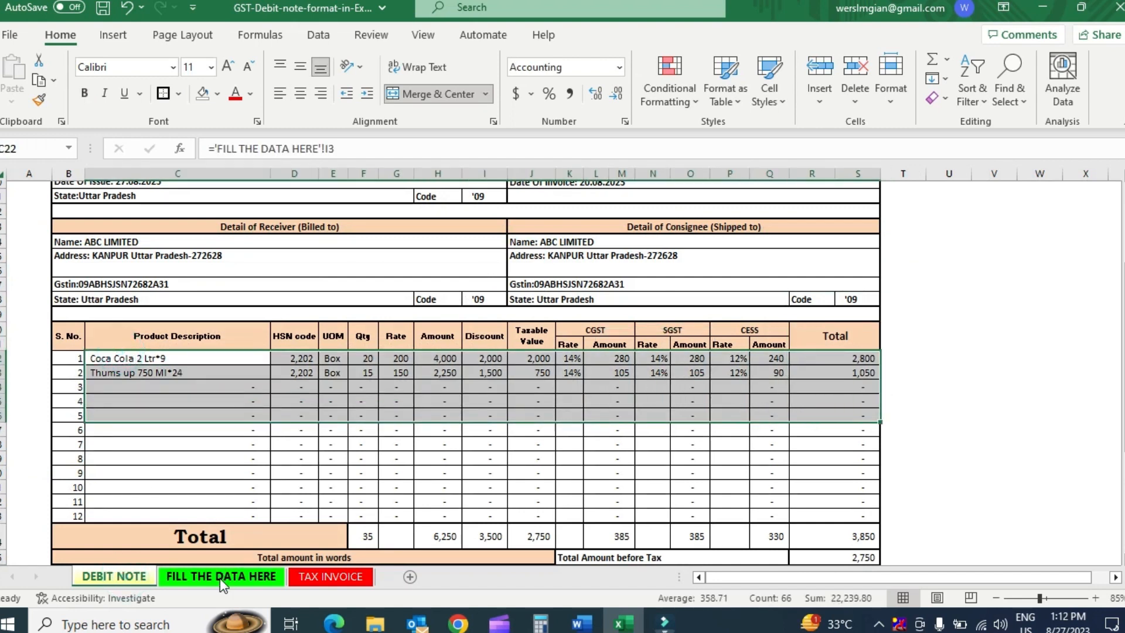
pyautogui.moveTo(113, 356); pyautogui.dragTo(117, 372)
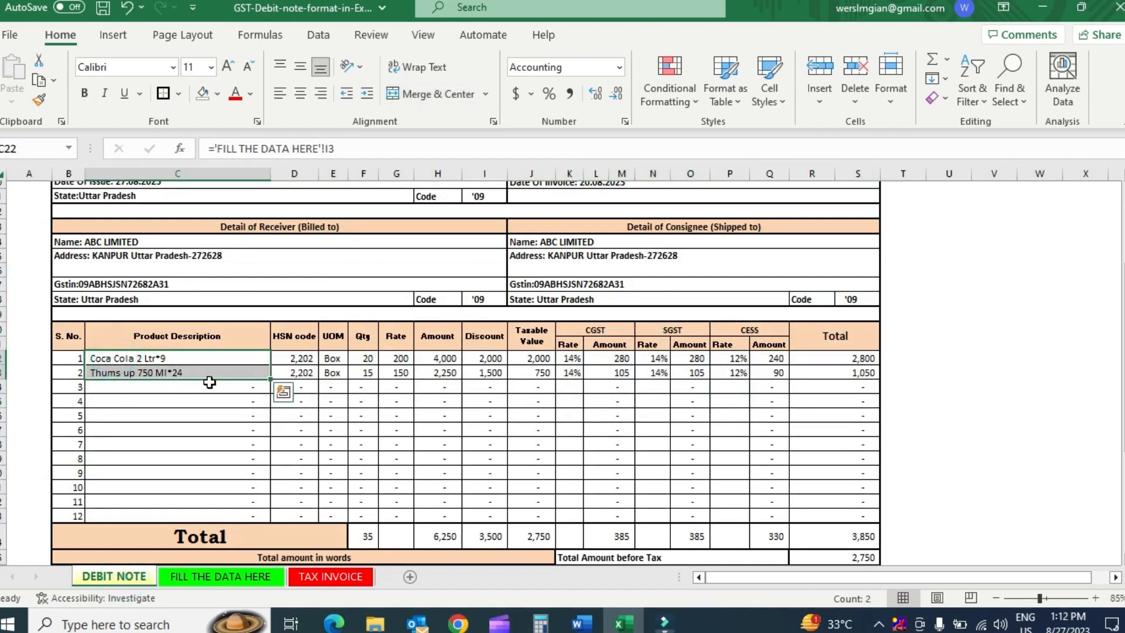
# Step: Clear the two product rows on the FILL THE DATA HERE sheet, from Product Description to Discount, and return to the DEBIT NOTE sheet
pyautogui.click(242, 578)
pyautogui.moveTo(668, 254); pyautogui.dragTo(906, 272)
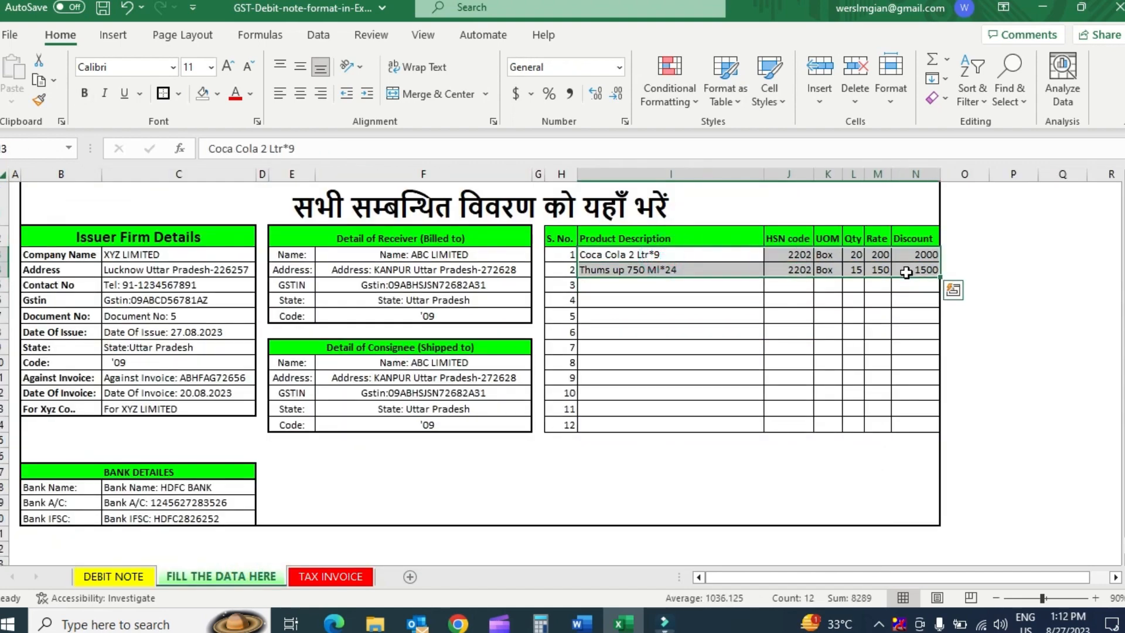
pyautogui.click(136, 576)
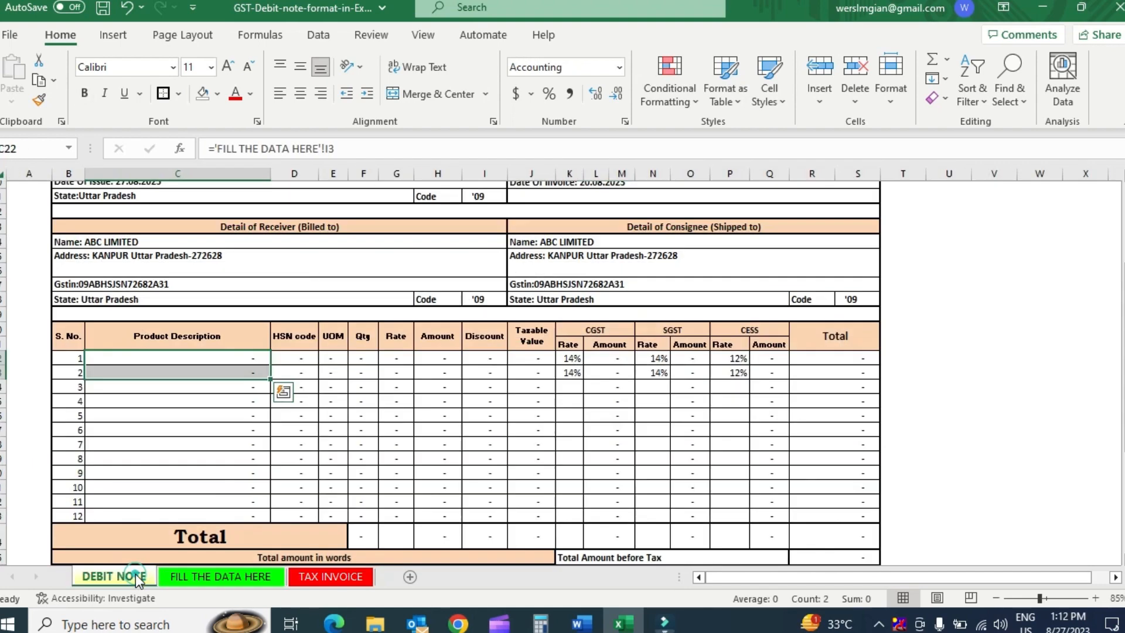
# Step: Trace the first product line to its source on the data sheet and check the product rows on the DEBIT NOTE sheet
pyautogui.doubleClick(151, 358)
pyautogui.click(600, 253)
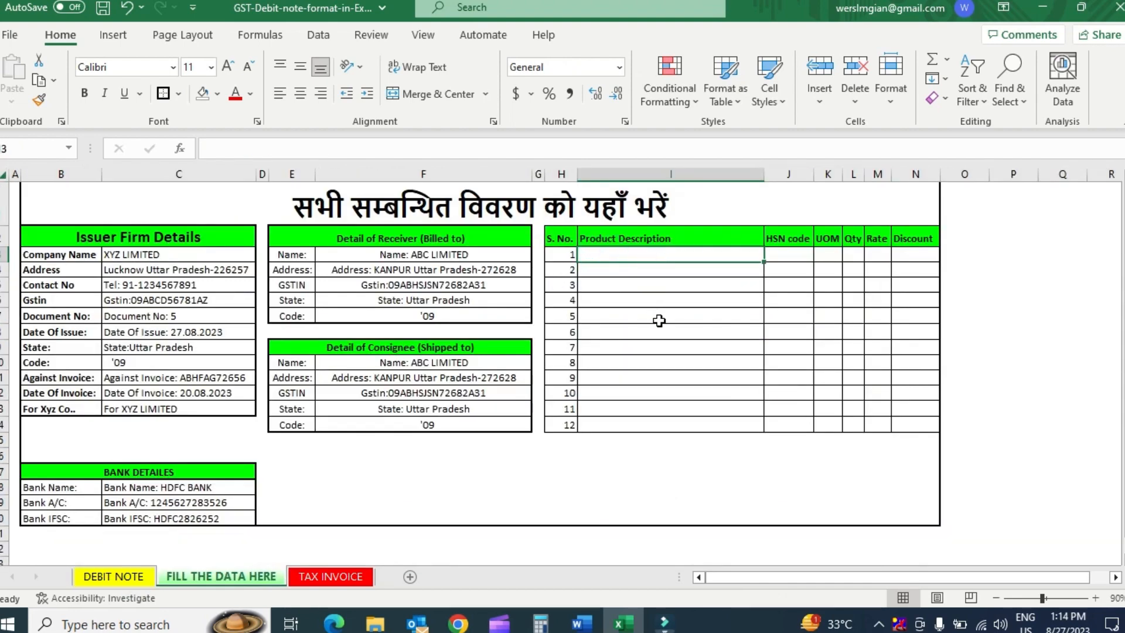
pyautogui.click(105, 577)
pyautogui.moveTo(201, 372); pyautogui.dragTo(626, 415)
# Step: Enter THUMS UP 2 LTR as the first Product Description on the FILL THE DATA HERE sheet, with HSN code 2202
pyautogui.click(260, 575)
pyautogui.moveTo(683, 258); pyautogui.dragTo(669, 291)
pyautogui.click(669, 260)
pyautogui.write('THUMS UP 2 LTR')
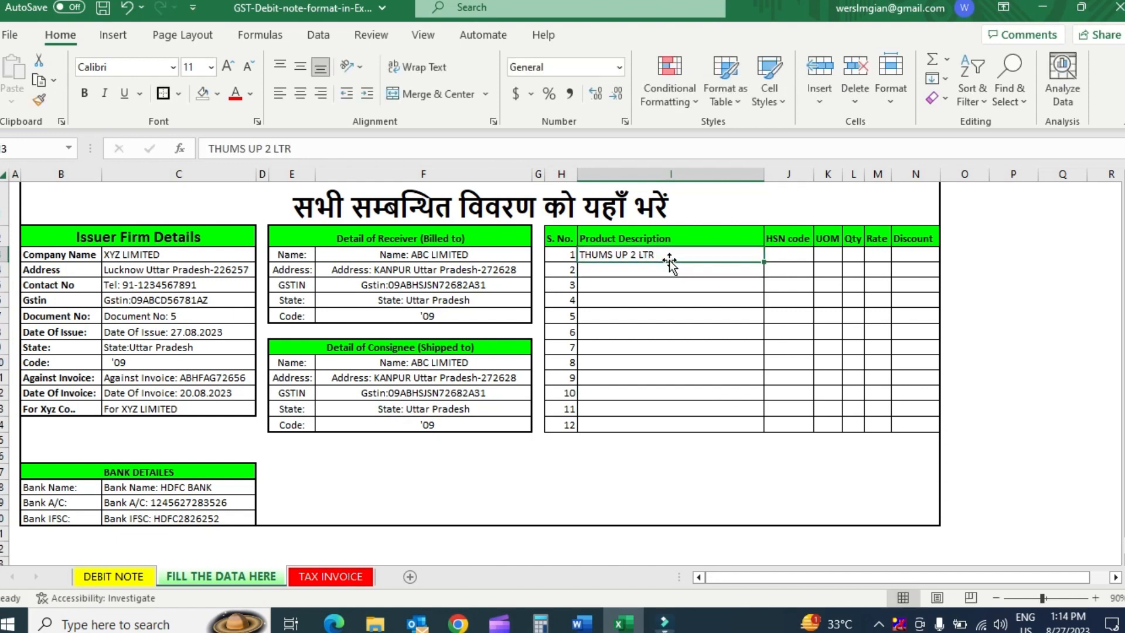
pyautogui.press('Tab')
pyautogui.write('2')
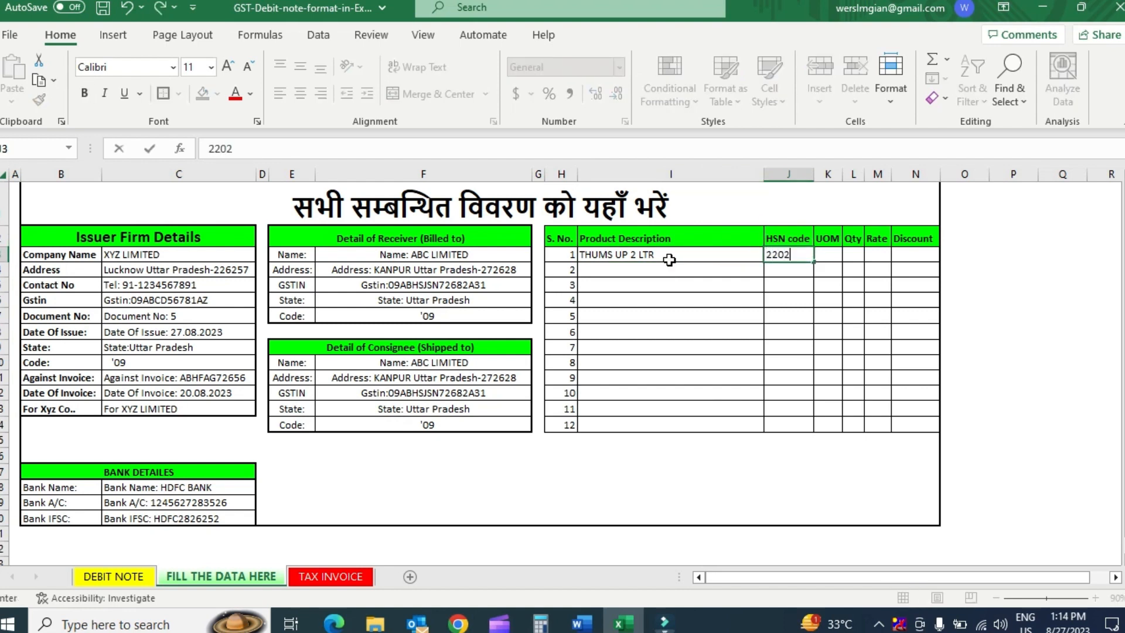
pyautogui.press('Tab')
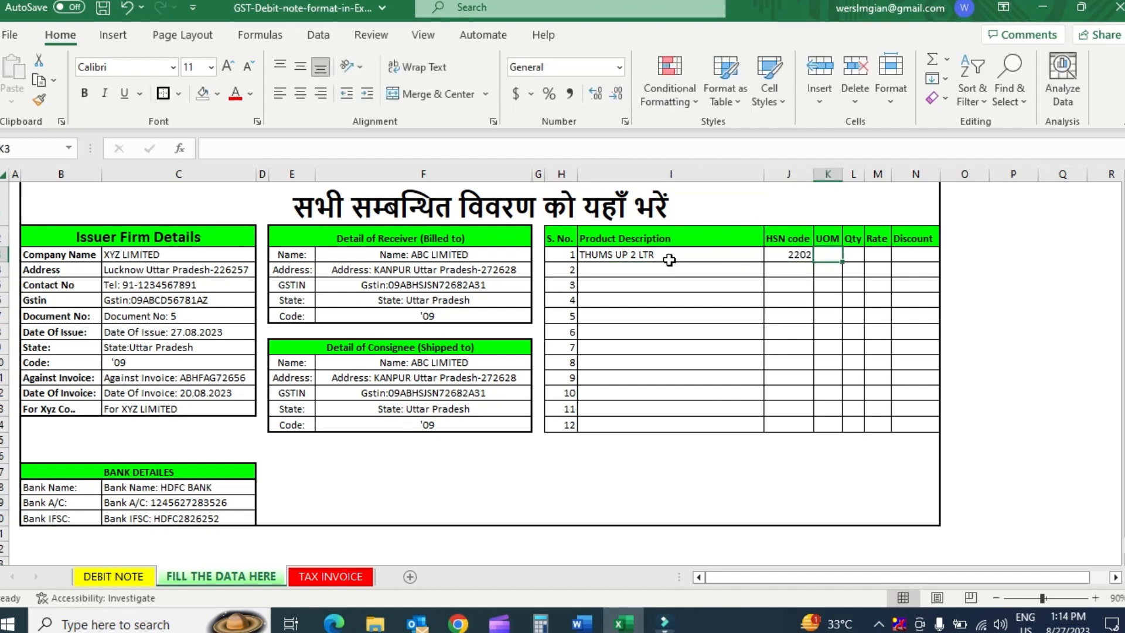
# Step: Set the first product's UOM to BOX and its Qty to 100
pyautogui.write('BOX')
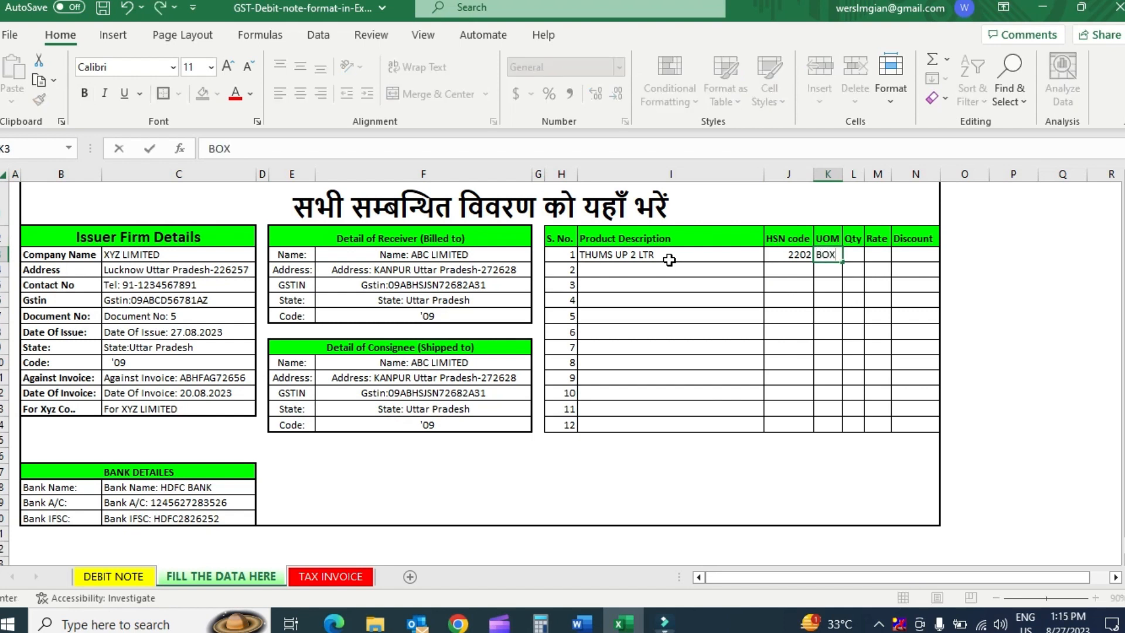
pyautogui.press('Tab')
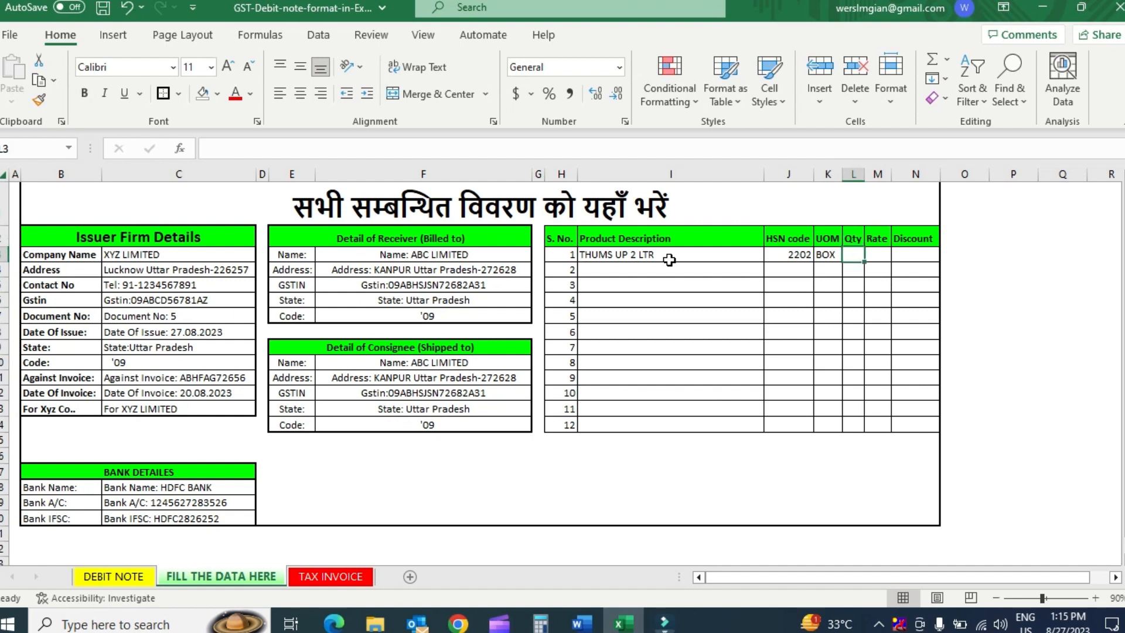
pyautogui.write('100')
pyautogui.press('Return')
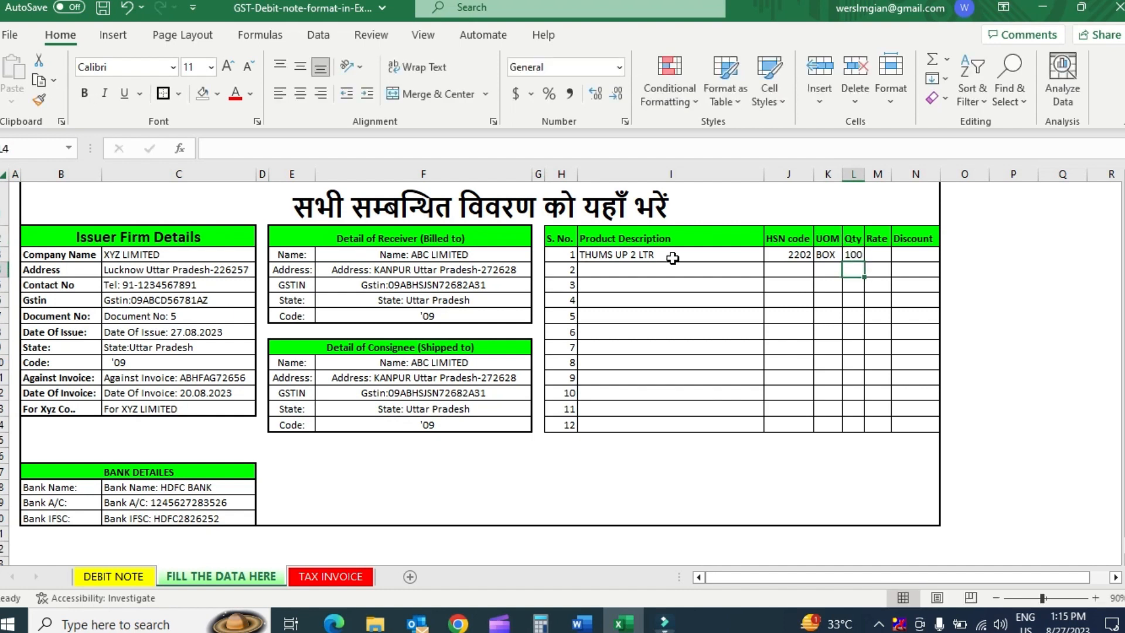
pyautogui.click(836, 254)
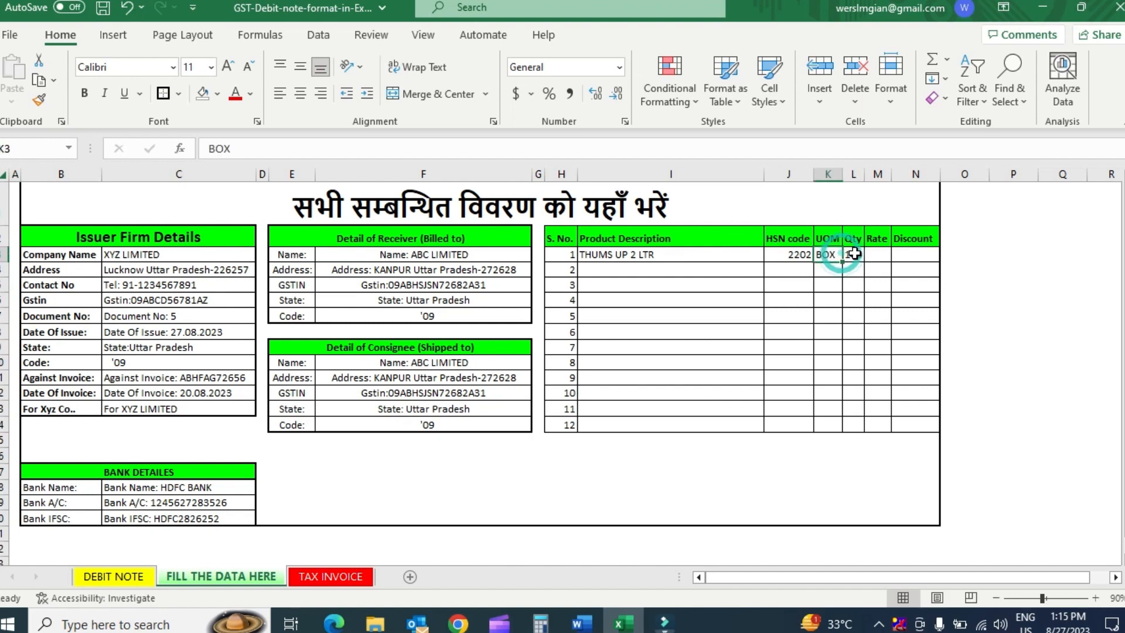
# Step: Set the first product's Rate to 500 on the FILL THE DATA HERE sheet
pyautogui.click(881, 254)
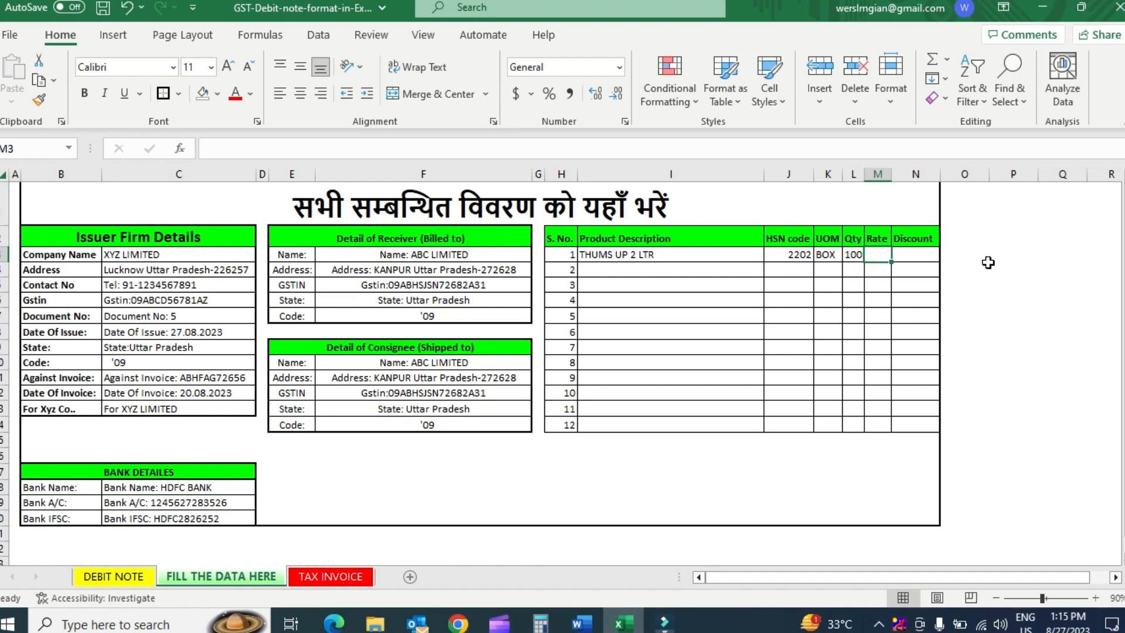
pyautogui.write('500')
pyautogui.press('Return')
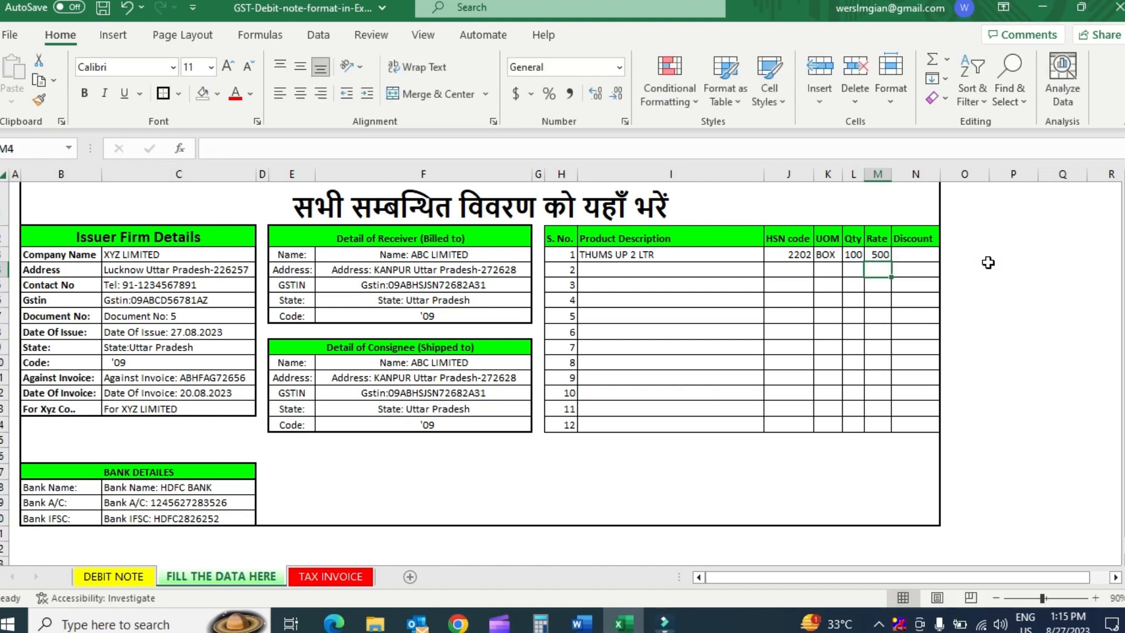
pyautogui.press('Up')
pyautogui.press('Up')
pyautogui.press('Down')
pyautogui.press('Right')
pyautogui.press('Up')
pyautogui.press('Down')
pyautogui.press('Left')
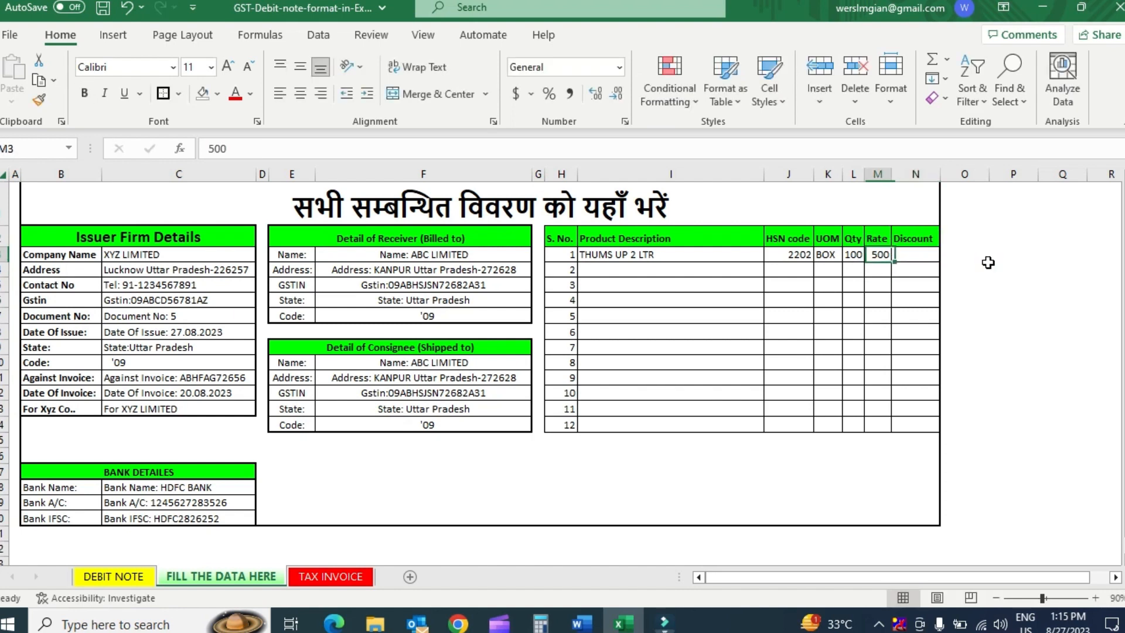
# Step: Enter 2000 as the Discount for THUMS UP 2 LTR
pyautogui.press('Right')
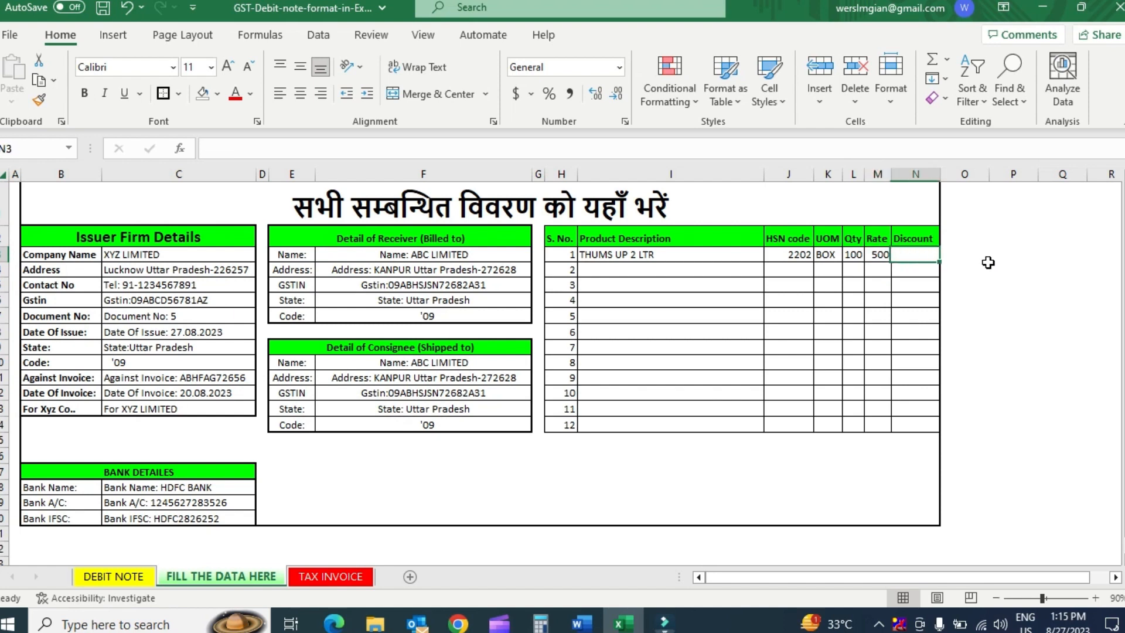
pyautogui.press('Left')
pyautogui.press('Right')
pyautogui.press('Left')
pyautogui.press('Right')
pyautogui.press('Up')
pyautogui.press('Down')
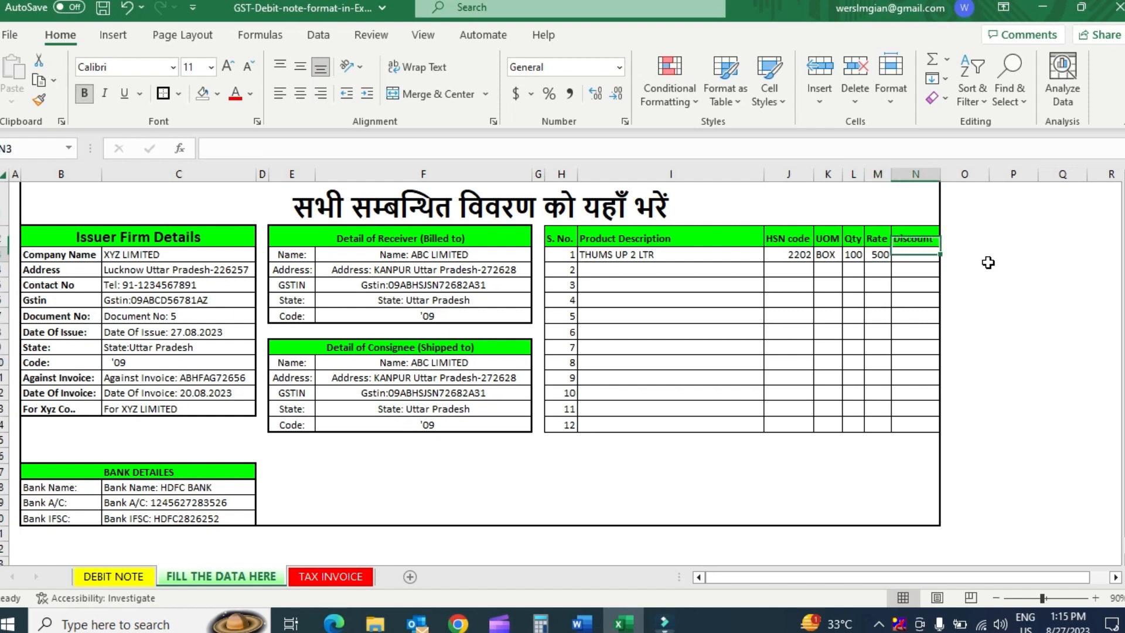
pyautogui.press('Left')
pyautogui.press('Right')
pyautogui.press('Up')
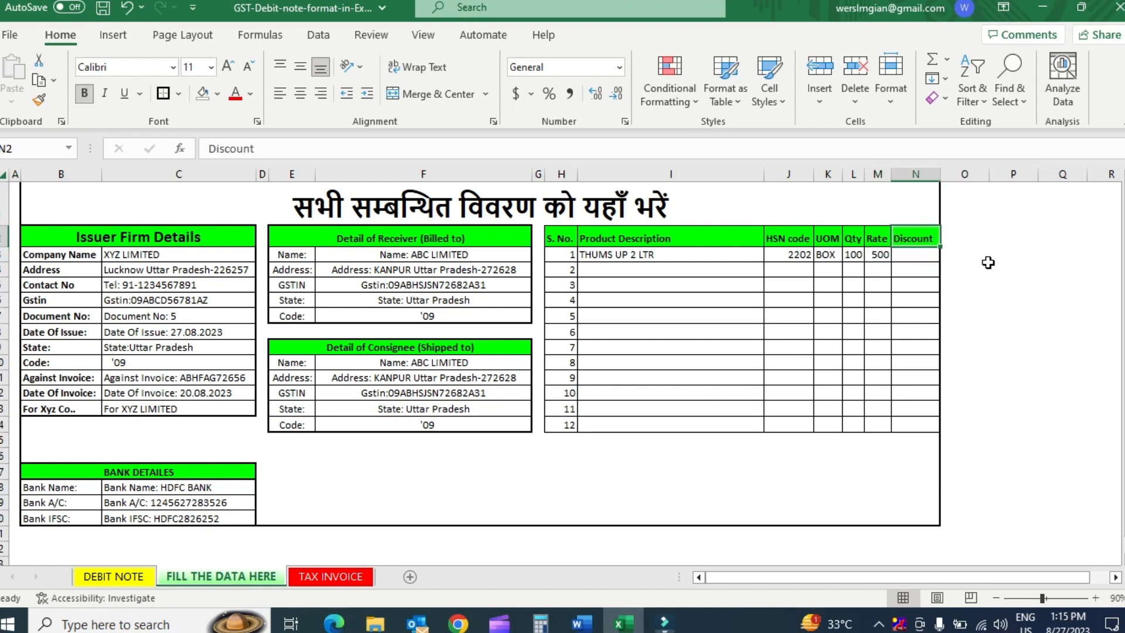
pyautogui.press('Down')
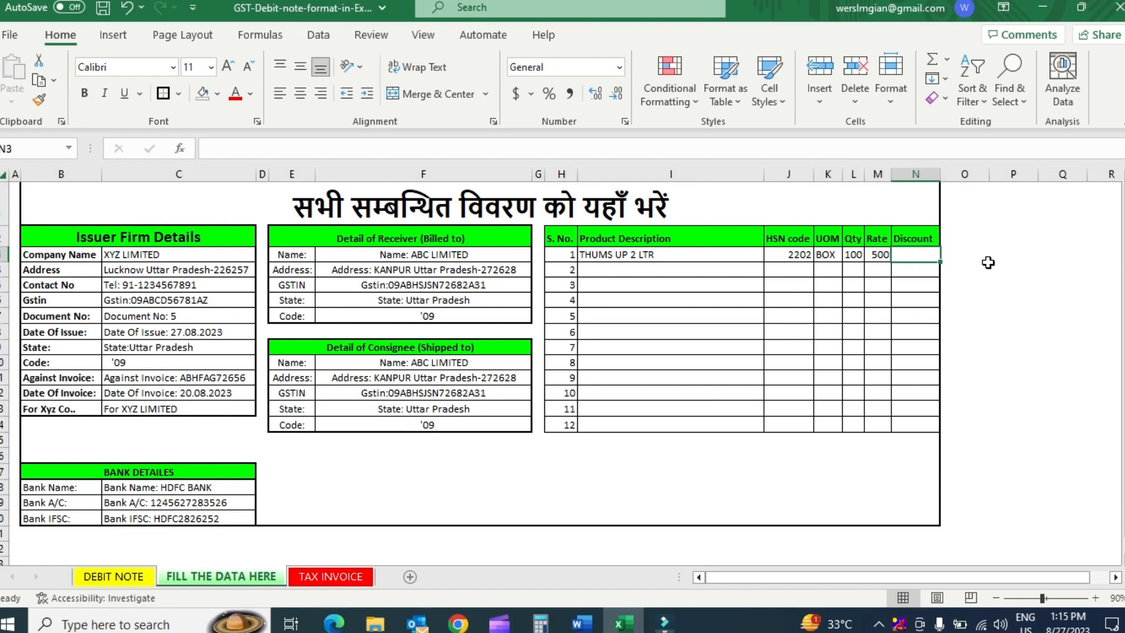
pyautogui.write('2000')
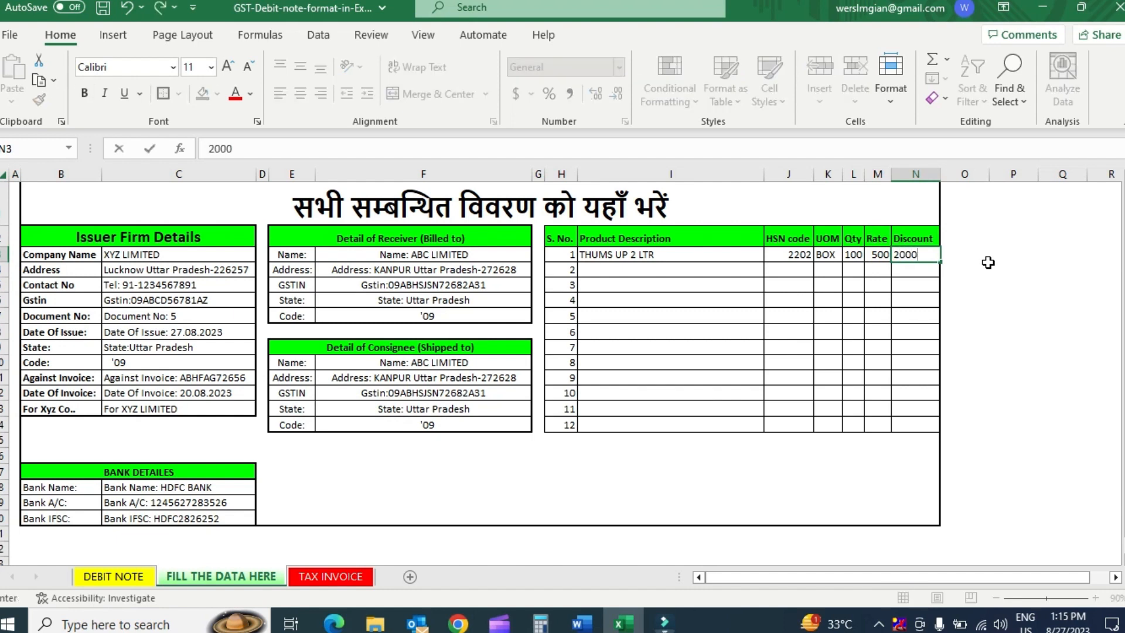
pyautogui.press('Return')
pyautogui.press('Up')
pyautogui.press('Up')
pyautogui.press('Down')
pyautogui.press('Up')
pyautogui.press('Down')
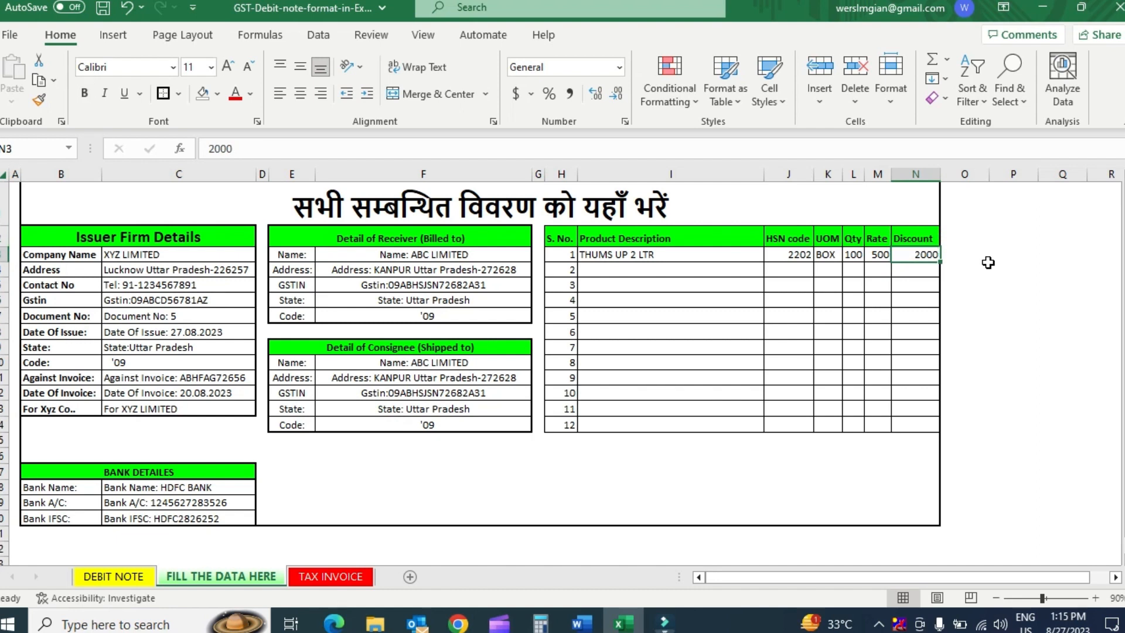
pyautogui.press('Left')
pyautogui.press('Left')
pyautogui.press('Right')
pyautogui.press('Right')
pyautogui.press('Up')
pyautogui.press('Down')
# Step: Check the first product's Discount on the DEBIT NOTE sheet and return to the FILL THE DATA HERE sheet
pyautogui.click(126, 577)
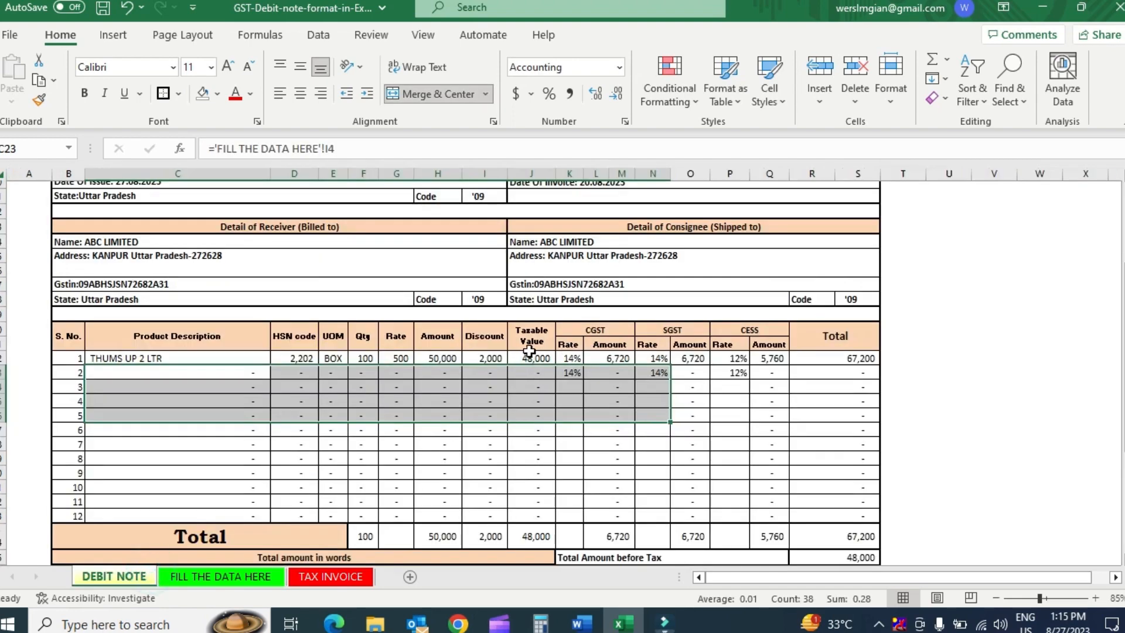
pyautogui.click(482, 358)
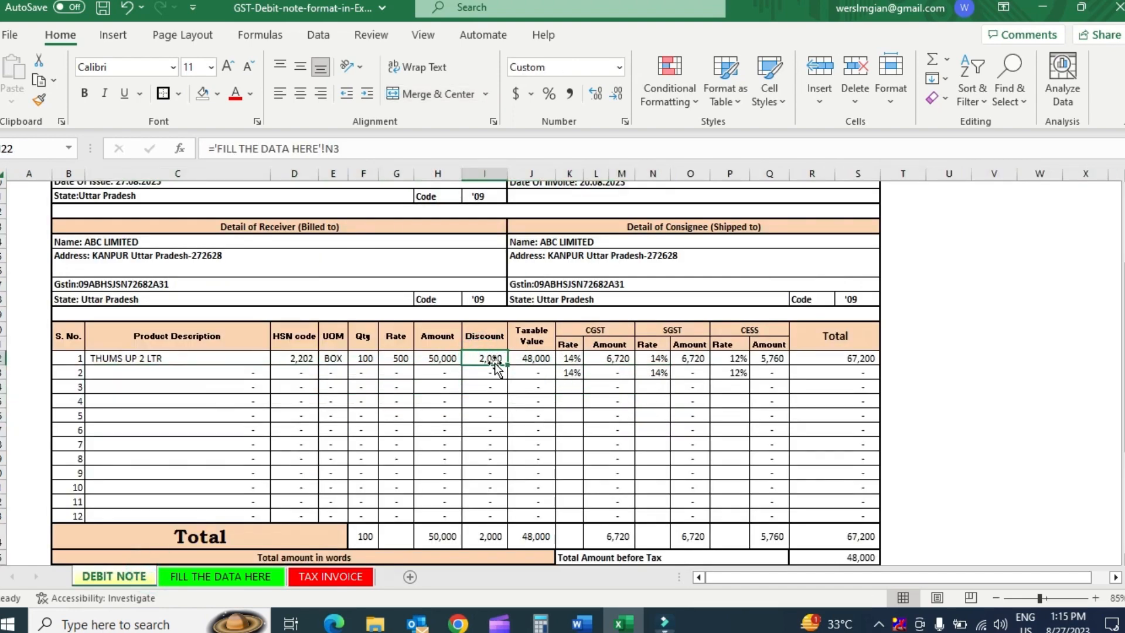
pyautogui.click(220, 576)
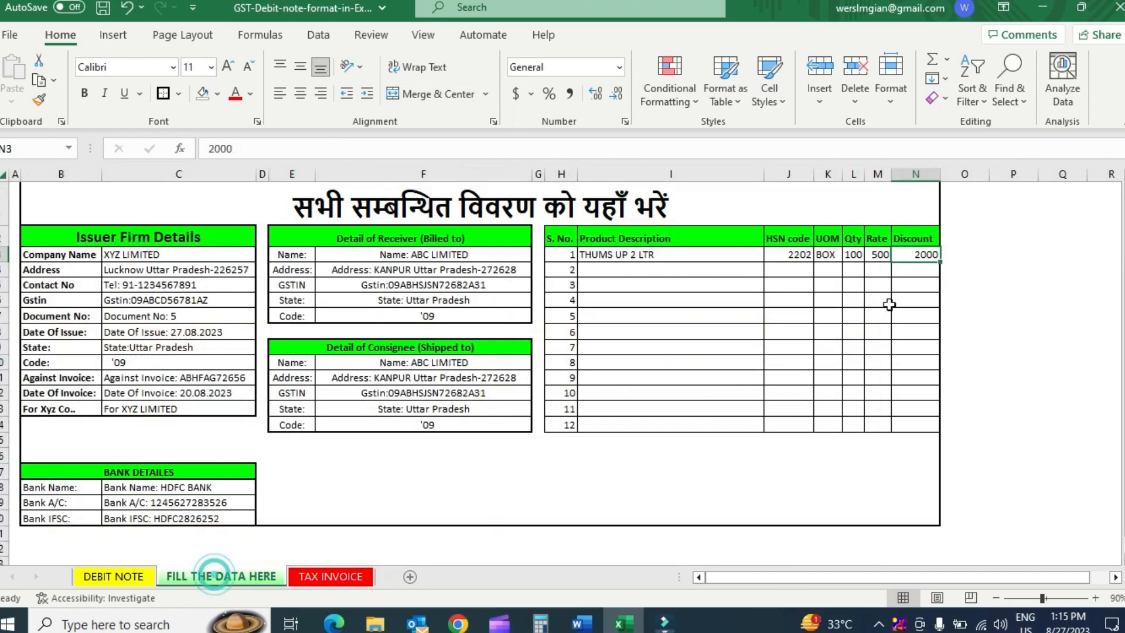
# Step: Enter MAAZA 1750 ML as the second Product Description, with HSN code 2526
pyautogui.click(697, 271)
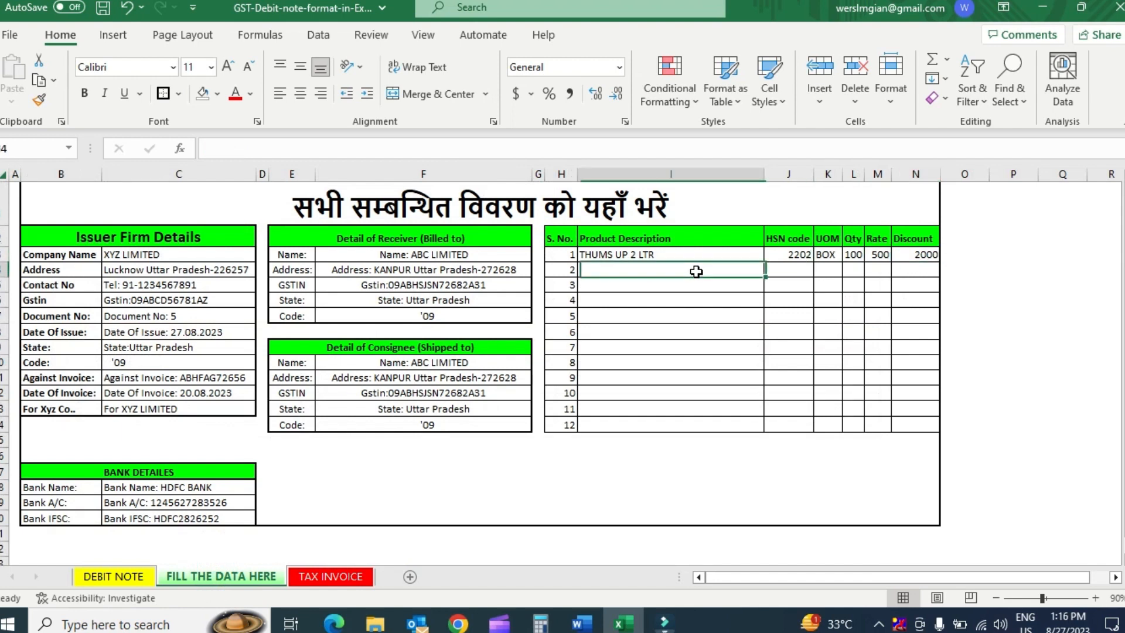
pyautogui.write('MAAZA 1750 ML')
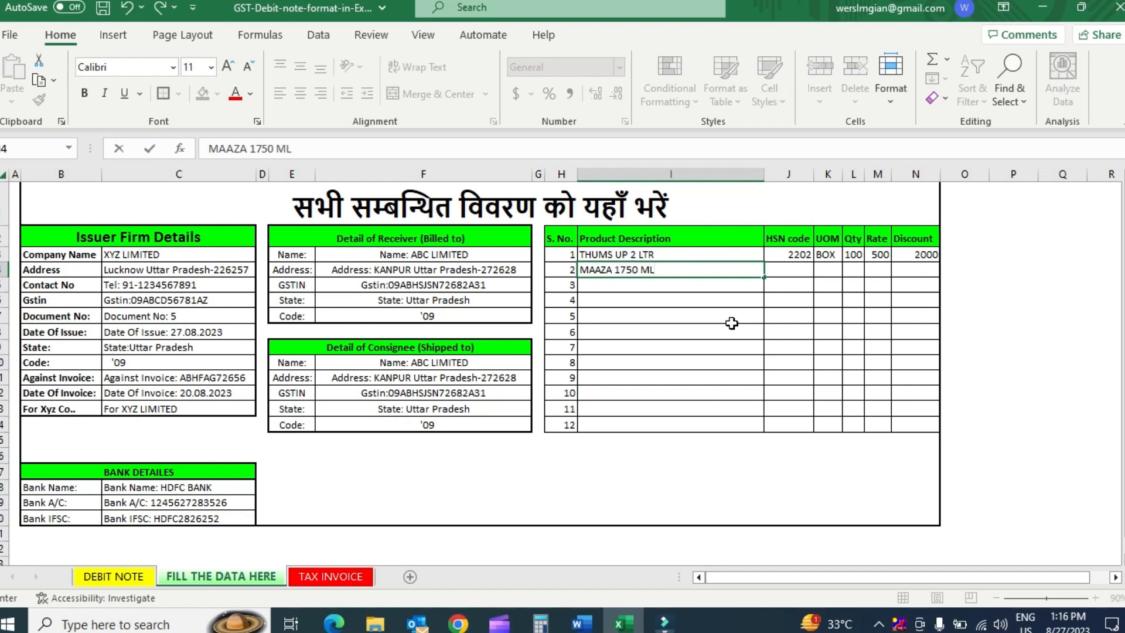
pyautogui.press('Tab')
pyautogui.write('252')
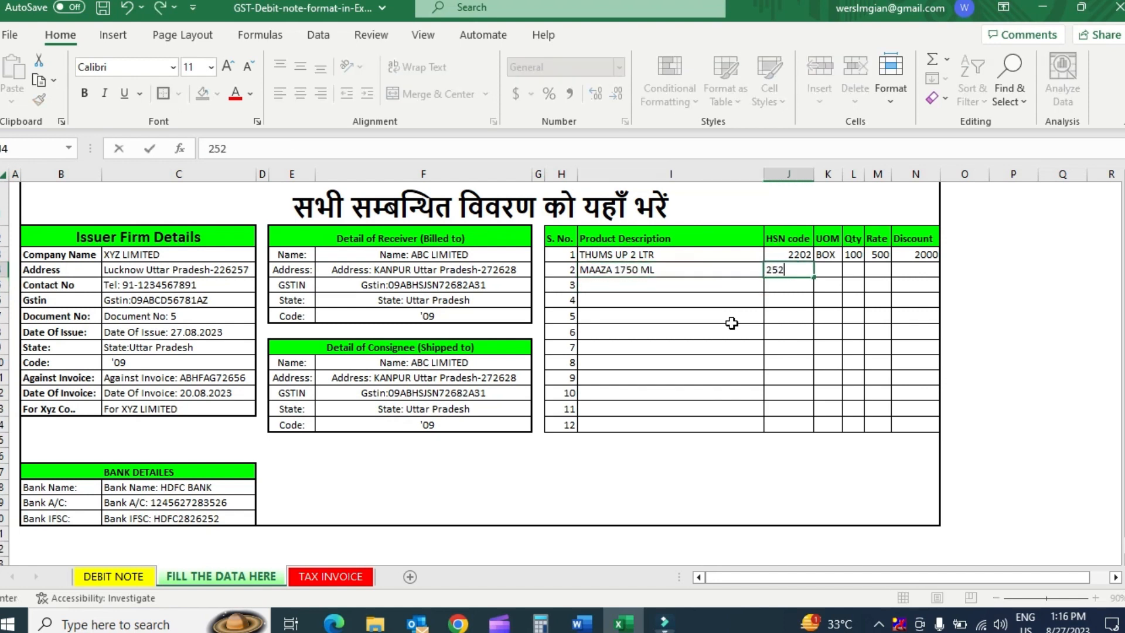
pyautogui.press('Tab')
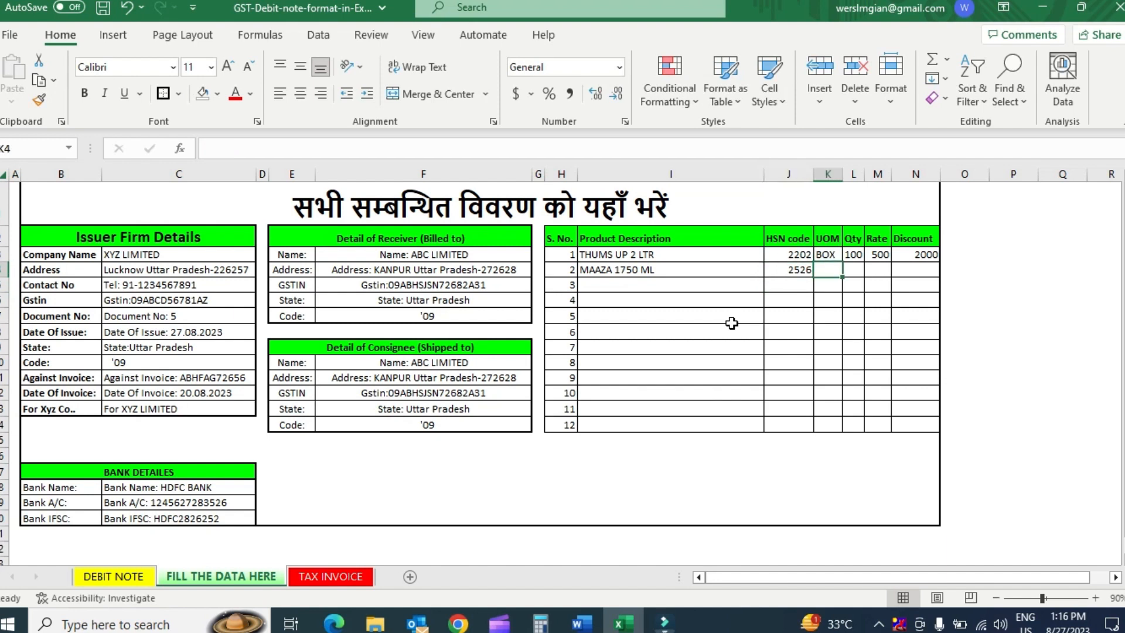
# Step: Complete the second product row with UOM BOX, Qty 50, Rate 600 and Discount 1000
pyautogui.press('Tab')
pyautogui.write('50')
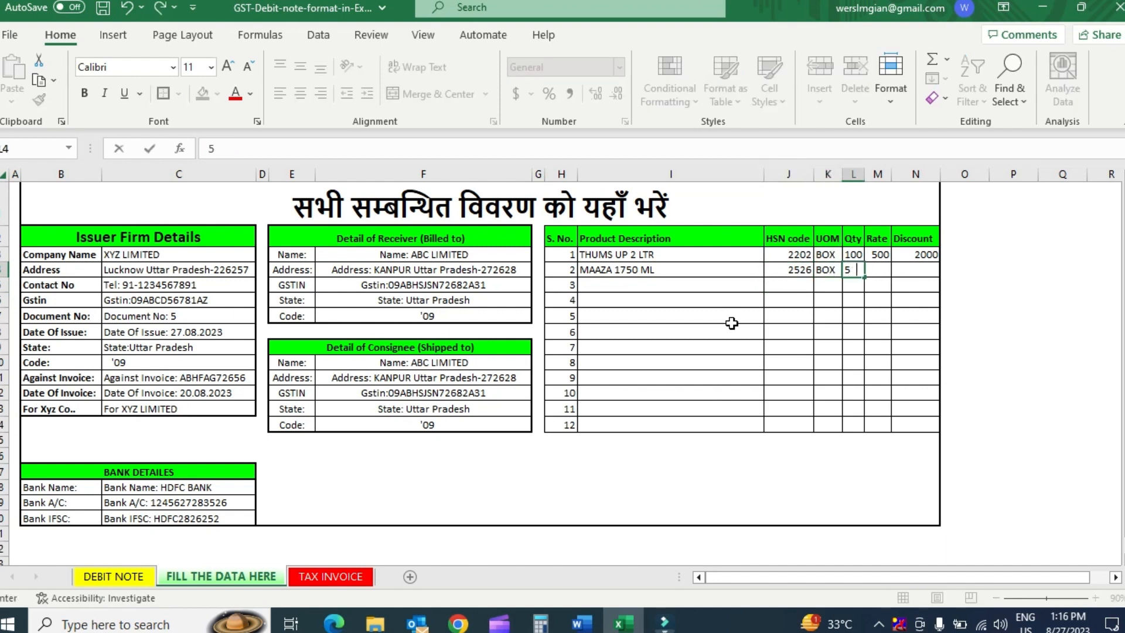
pyautogui.press('Tab')
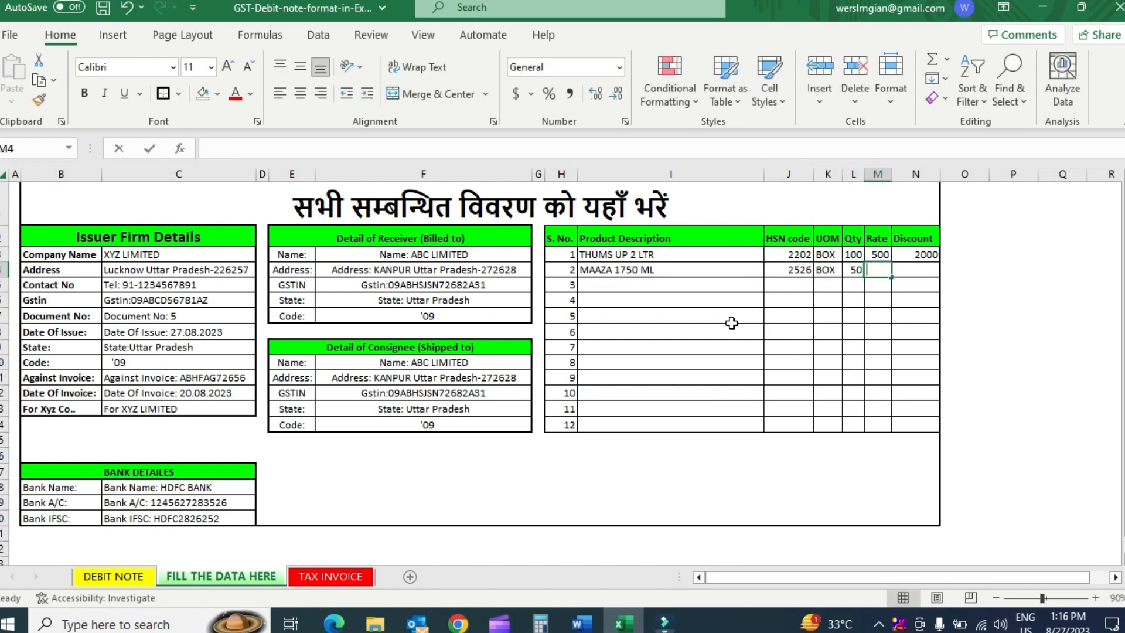
pyautogui.write('600')
pyautogui.press('Tab')
pyautogui.write('1000')
pyautogui.press('Return')
# Step: Enter KINLEY MINRAL WATER as the third Product Description, with HSN code 2762
pyautogui.write('KINLE')
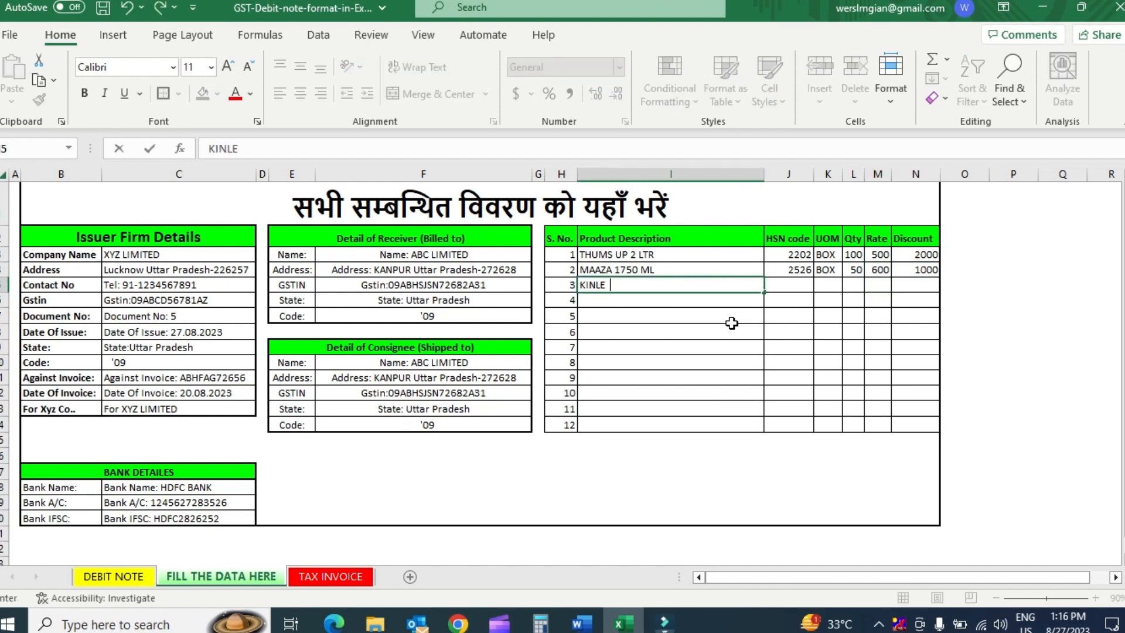
pyautogui.write('Y MINRAL WA')
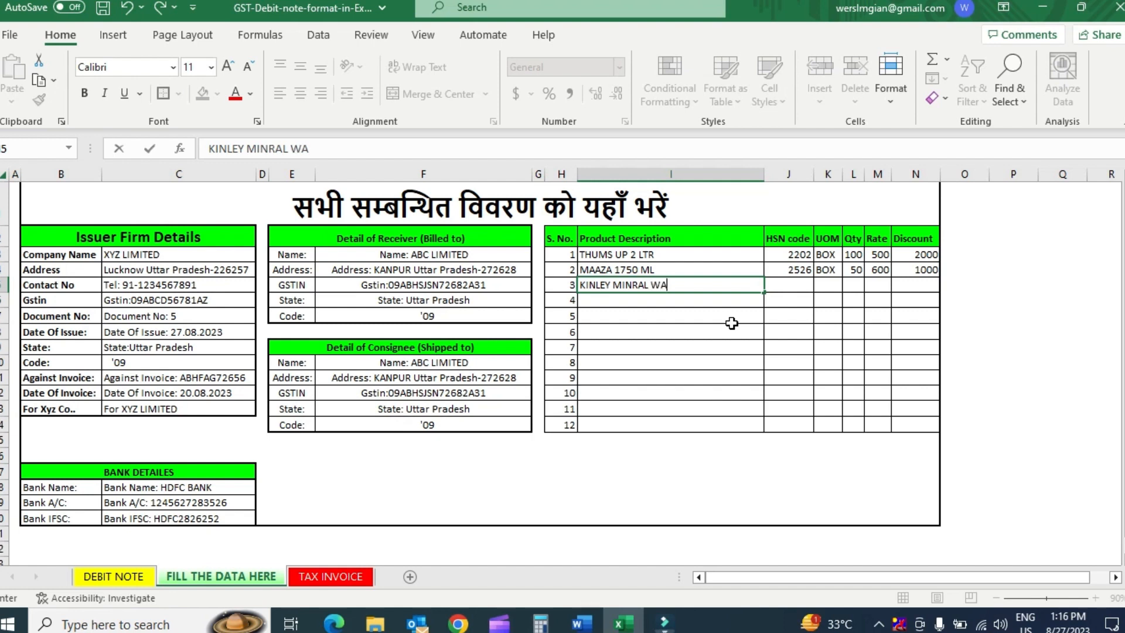
pyautogui.write('TER')
pyautogui.press('Tab')
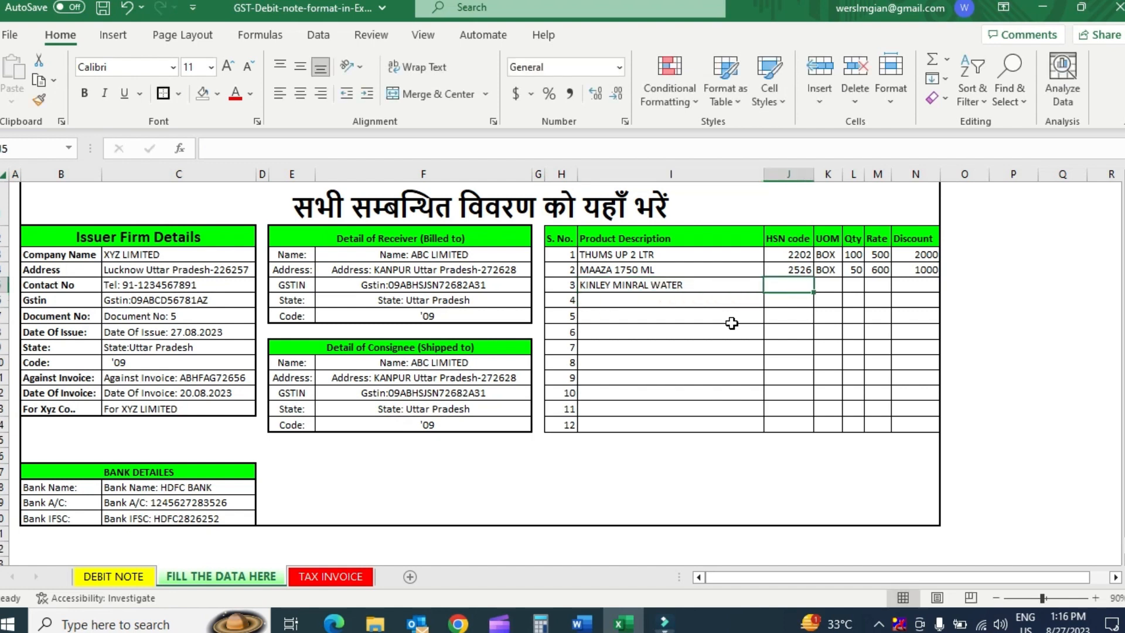
pyautogui.write('2762')
pyautogui.press('Tab')
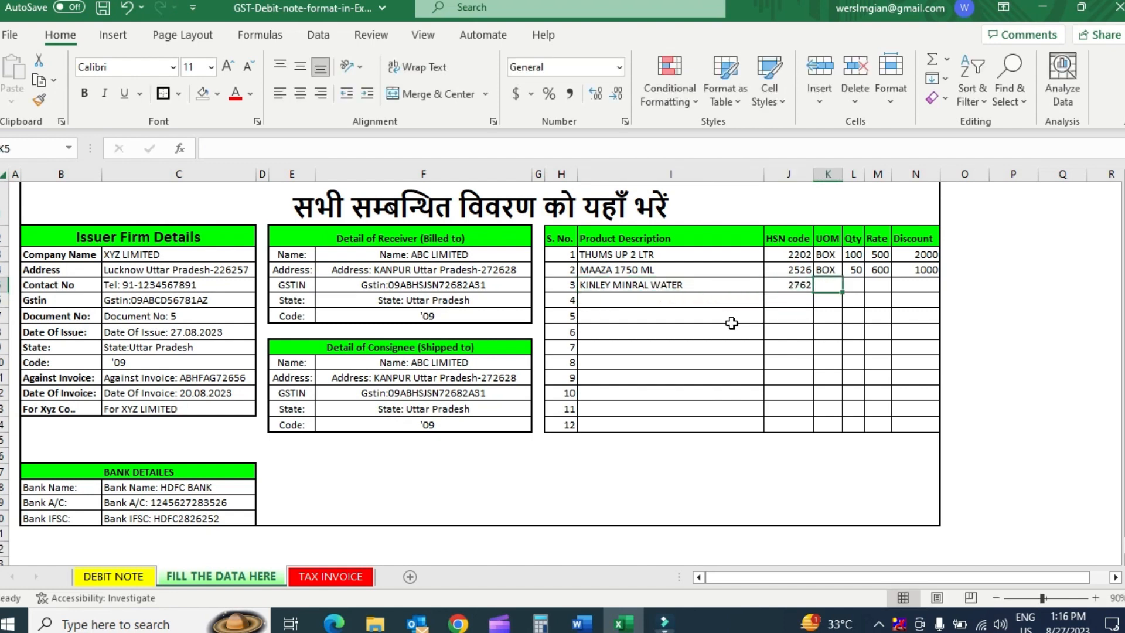
# Step: Examine the HSN codes entered for the three products on the data sheet
pyautogui.press('Left')
pyautogui.press('Up')
pyautogui.press('Up')
pyautogui.hotkey('shift', 'Down')
pyautogui.hotkey('shift', 'Down')
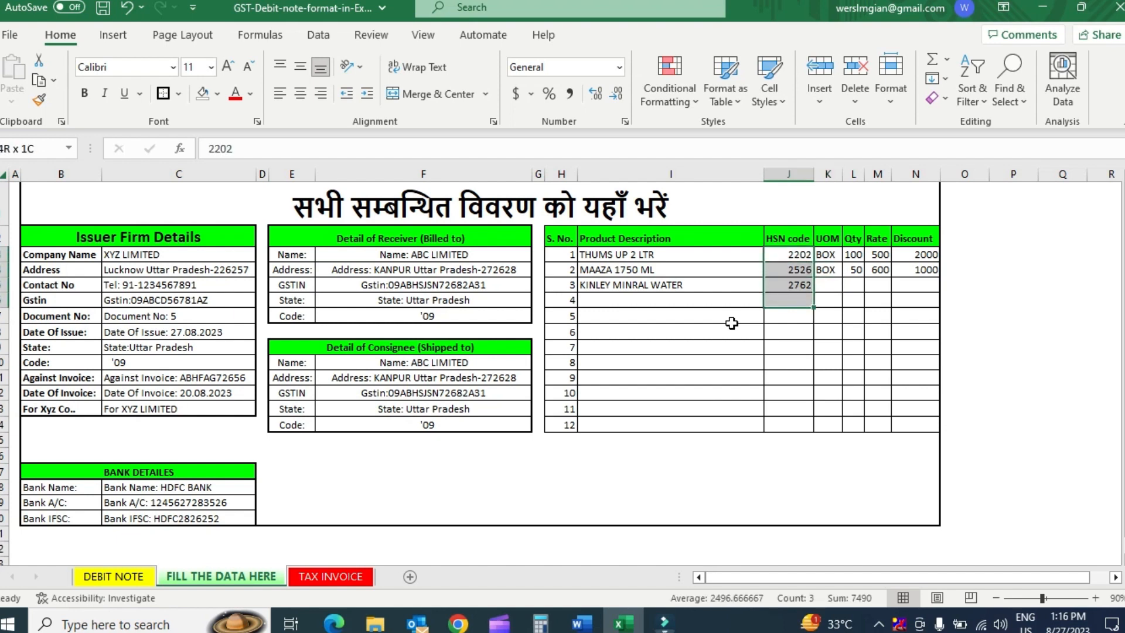
pyautogui.press('Down')
pyautogui.press('Up')
pyautogui.hotkey('shift', 'Down')
pyautogui.hotkey('shift', 'Down')
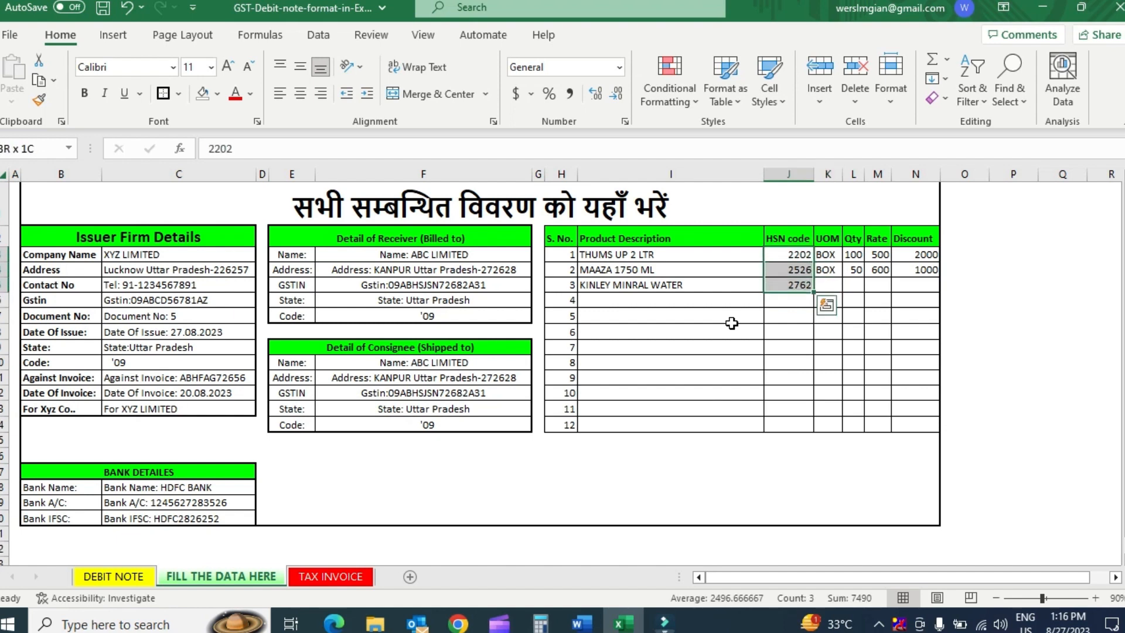
pyautogui.press('Down')
pyautogui.press('Up')
pyautogui.hotkey('shift', 'Down')
pyautogui.hotkey('shift', 'Down')
pyautogui.press('Down')
pyautogui.press('Up')
pyautogui.hotkey('shift', 'Down')
pyautogui.hotkey('shift', 'Down')
pyautogui.hotkey('shift', 'Down')
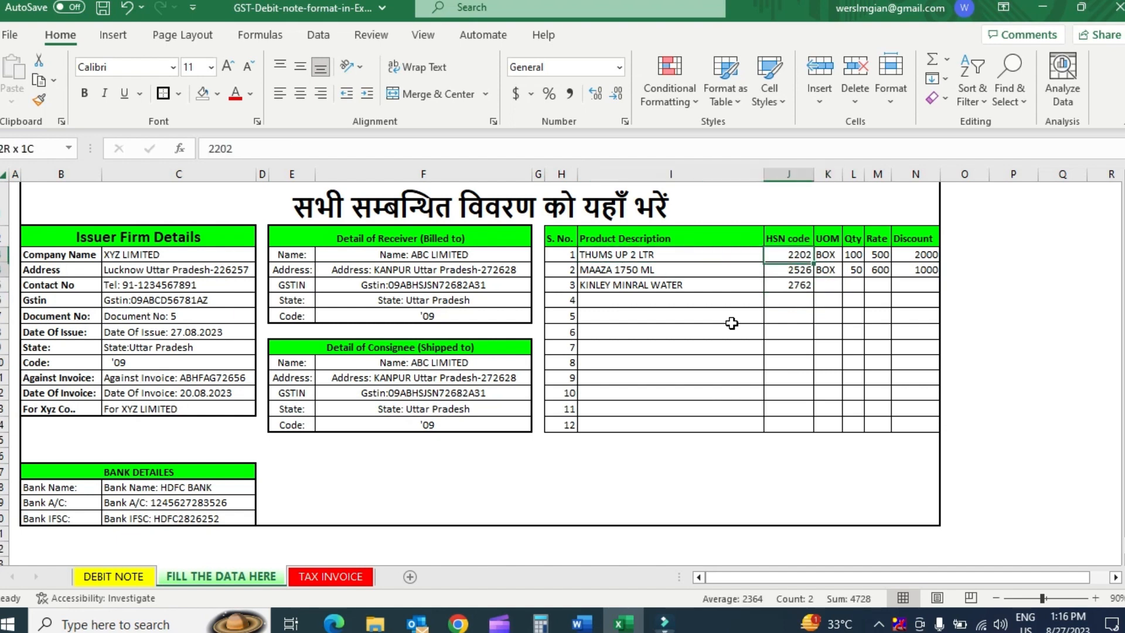
pyautogui.press('Left')
pyautogui.press('Right')
pyautogui.hotkey('shift', 'Down')
pyautogui.hotkey('shift', 'Down')
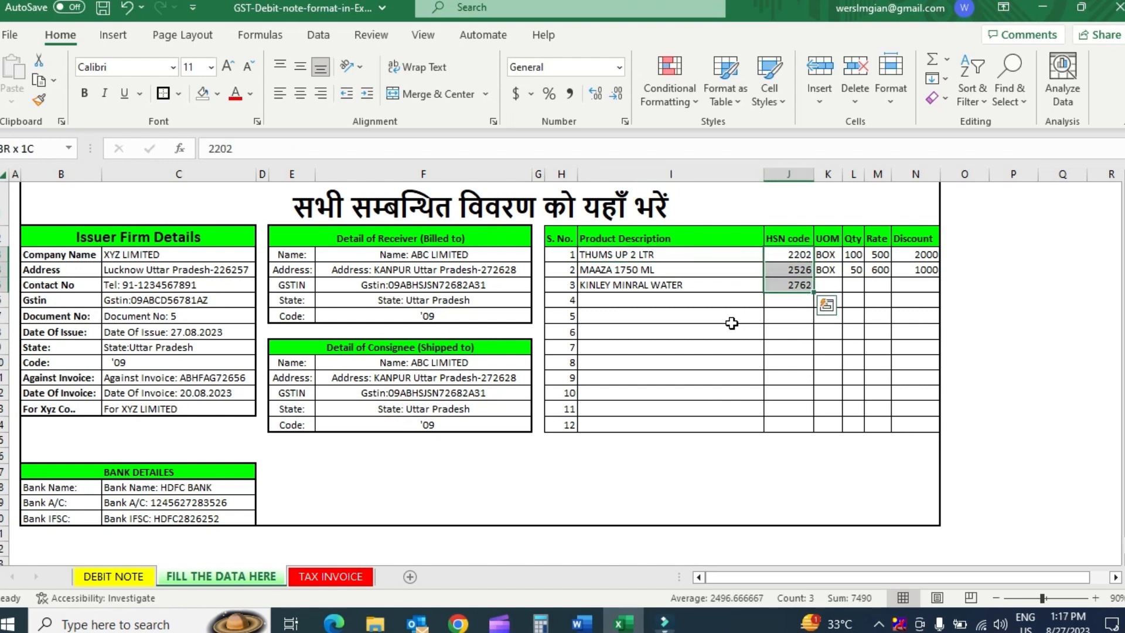
pyautogui.press('Left')
pyautogui.press('Right')
pyautogui.hotkey('shift', 'Down')
pyautogui.hotkey('shift', 'Down')
pyautogui.hotkey('shift', 'Down')
pyautogui.hotkey('shift', 'Up')
# Step: Fill the UOM BOX down from the second product to the third and set the third product's Qty to 200
pyautogui.press('Down')
pyautogui.press('Right')
pyautogui.press('Down')
pyautogui.hotkey('ctrl', 'd')
pyautogui.press('Left')
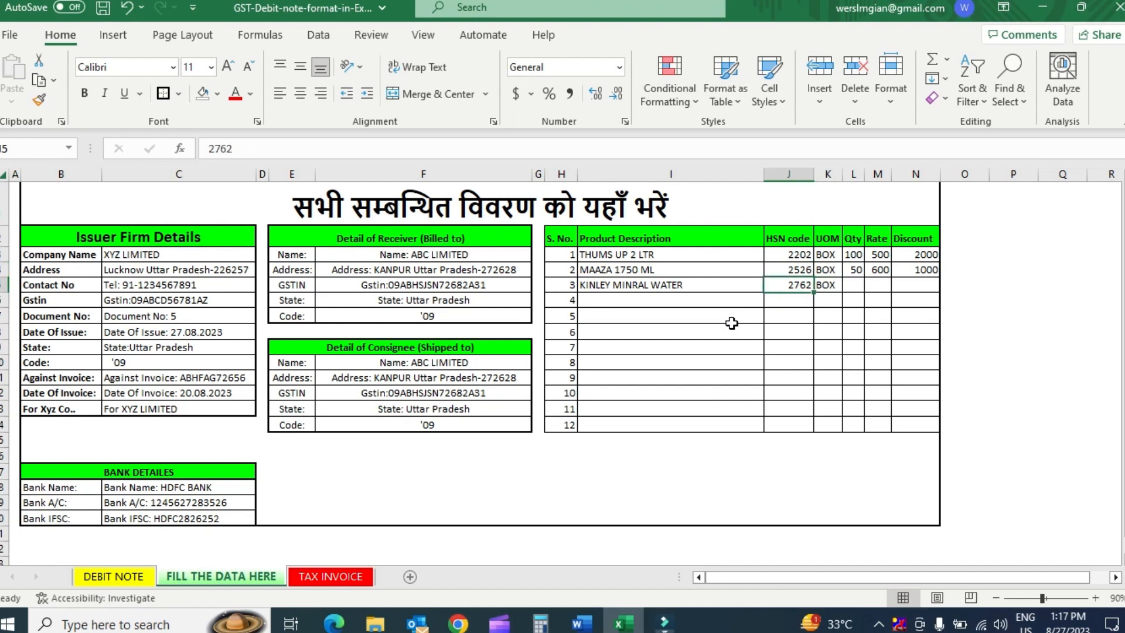
pyautogui.press('Right')
pyautogui.press('Right')
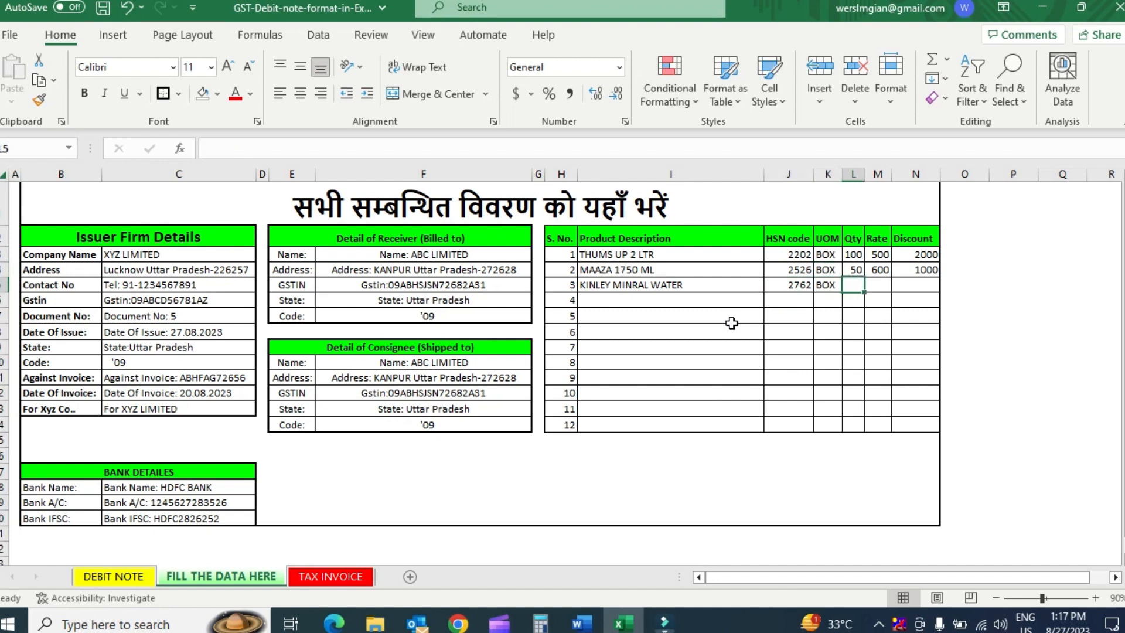
pyautogui.write('200')
pyautogui.press('Return')
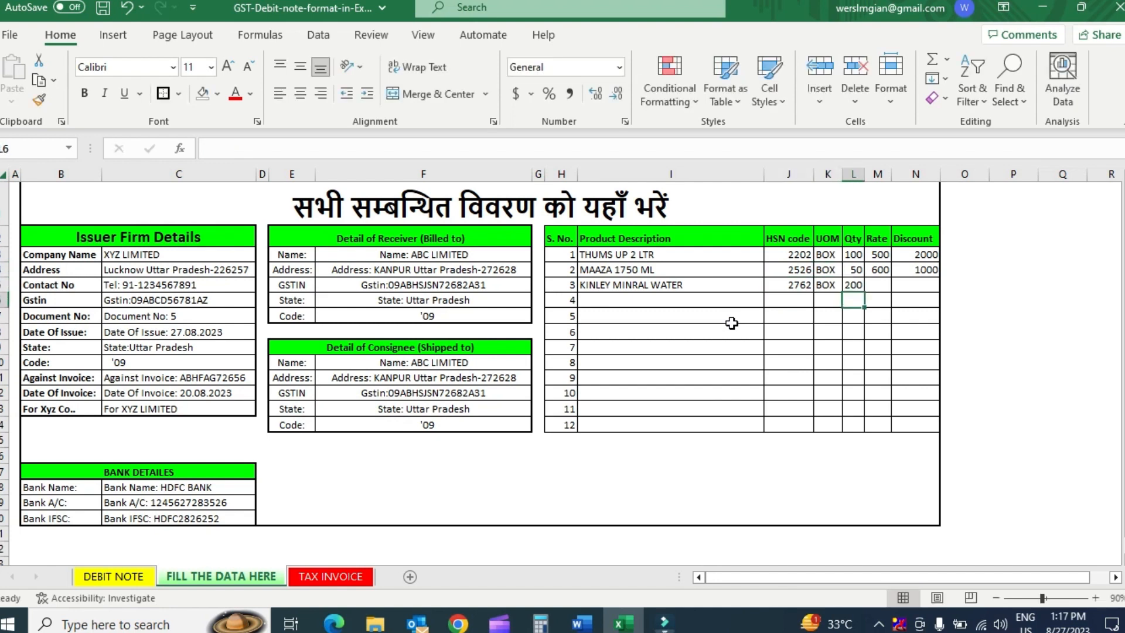
# Step: Set the third product's Rate to 150 and its Discount to 1000
pyautogui.press('Right')
pyautogui.press('Up')
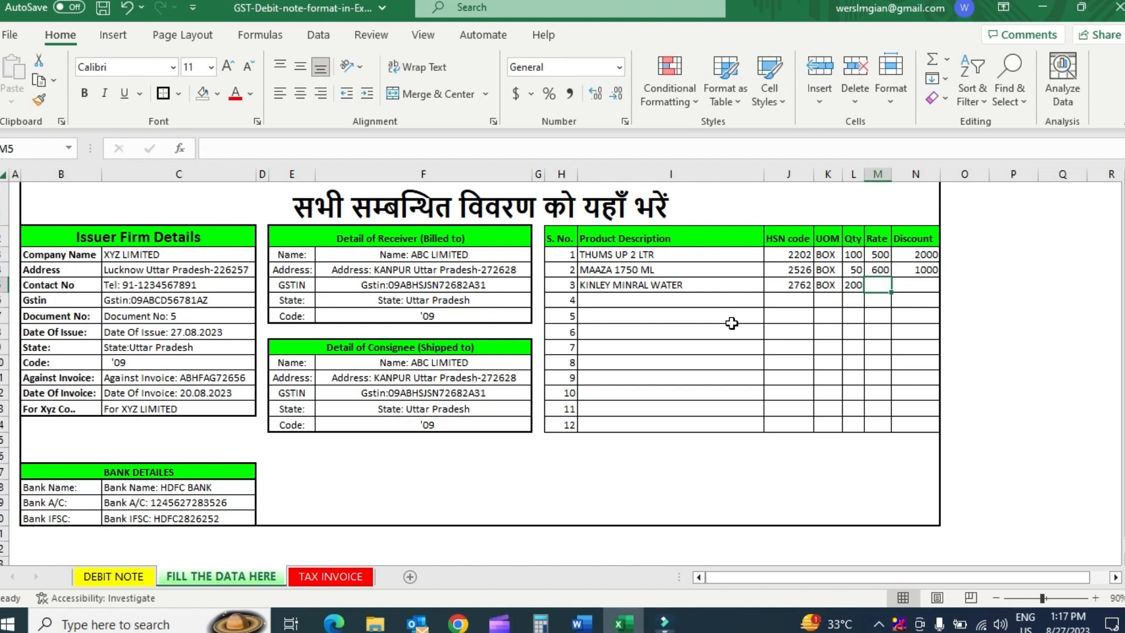
pyautogui.write('150')
pyautogui.press('Return')
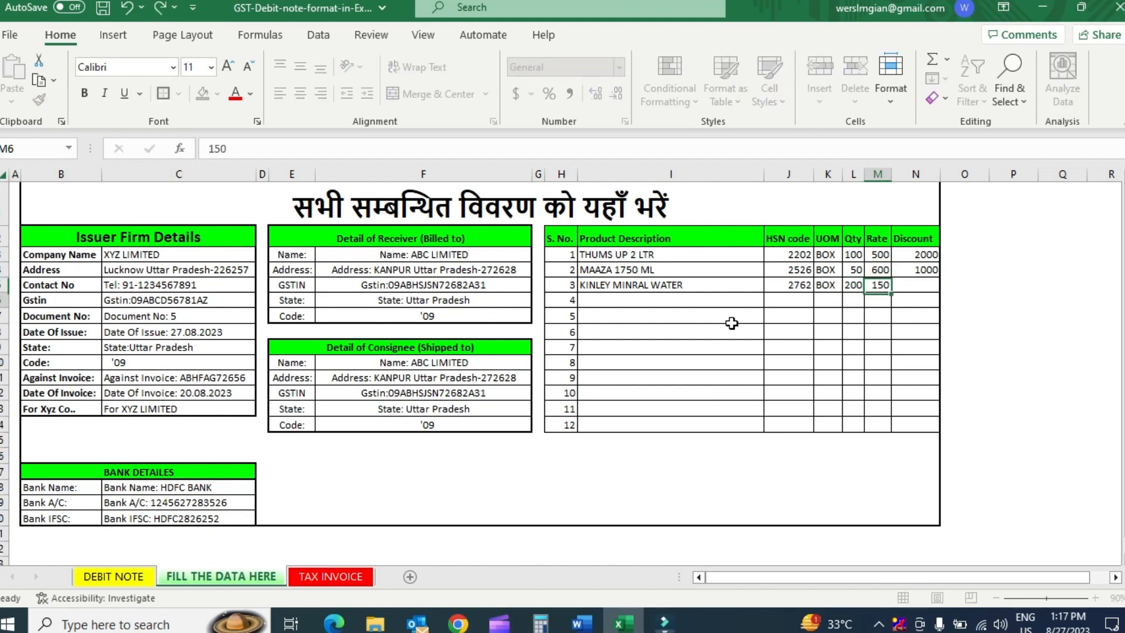
pyautogui.press('Right')
pyautogui.press('Up')
pyautogui.press('Up')
pyautogui.press('Down')
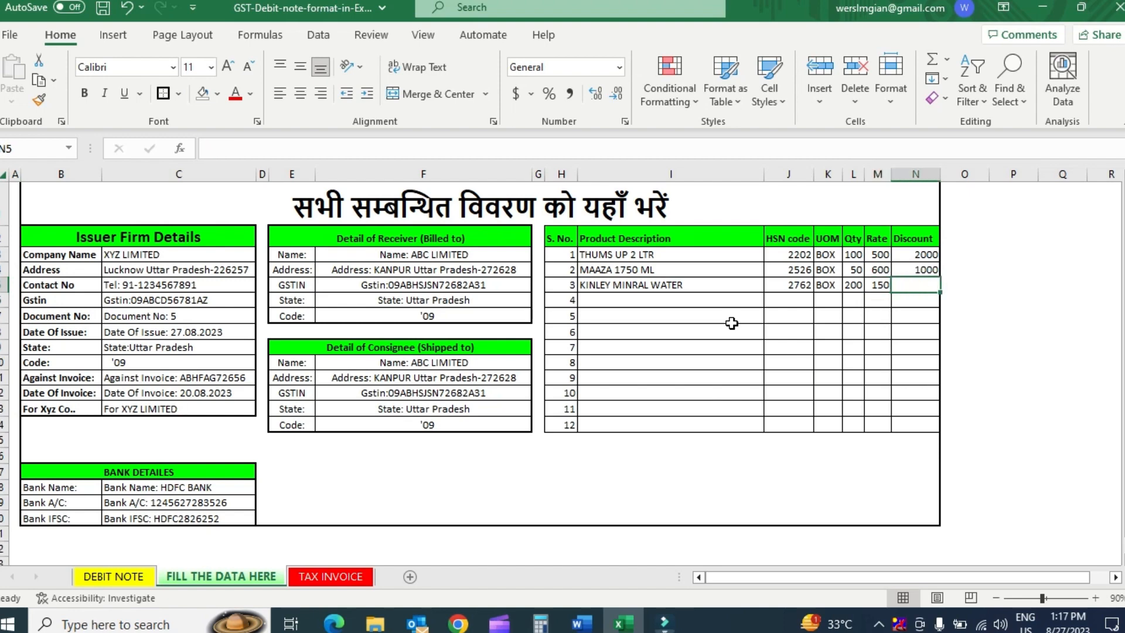
pyautogui.write('1000')
pyautogui.hotkey('ctrl', 'Return')
# Step: On the DEBIT NOTE sheet, fill the third product's Taxable Value with the formula =H24-I24
pyautogui.hotkey('ctrl', 'pageup')
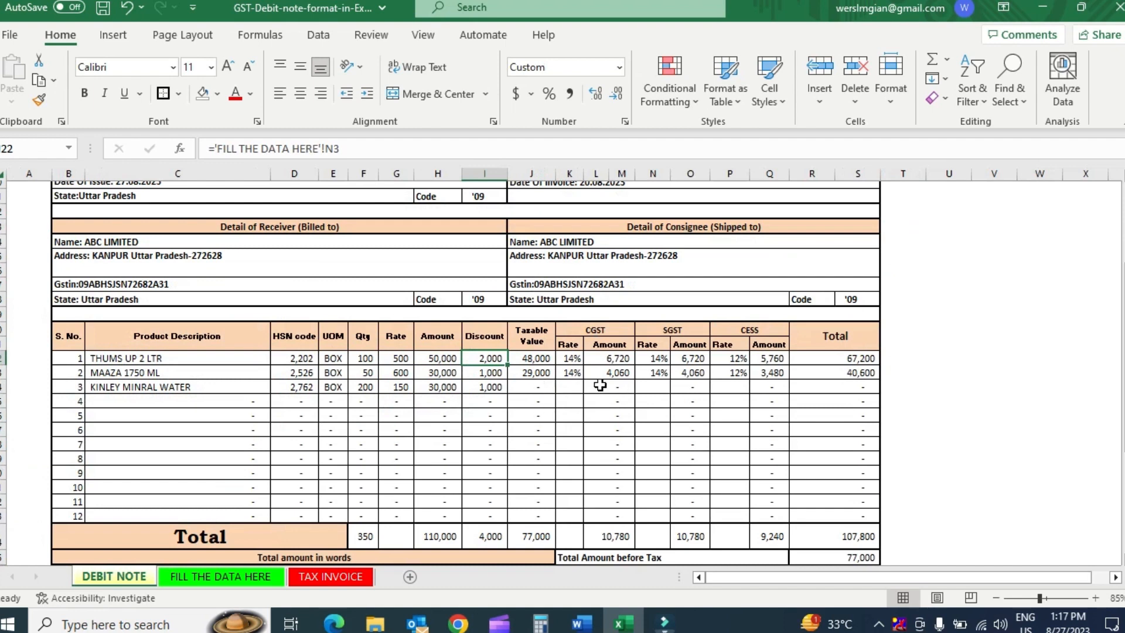
pyautogui.press('Down')
pyautogui.press('Down')
pyautogui.press('Right')
pyautogui.press('Right')
pyautogui.press('Left')
pyautogui.press('Left')
pyautogui.press('Left')
pyautogui.press('Left')
pyautogui.press('Right')
pyautogui.press('Right')
pyautogui.press('Right')
pyautogui.press('Right')
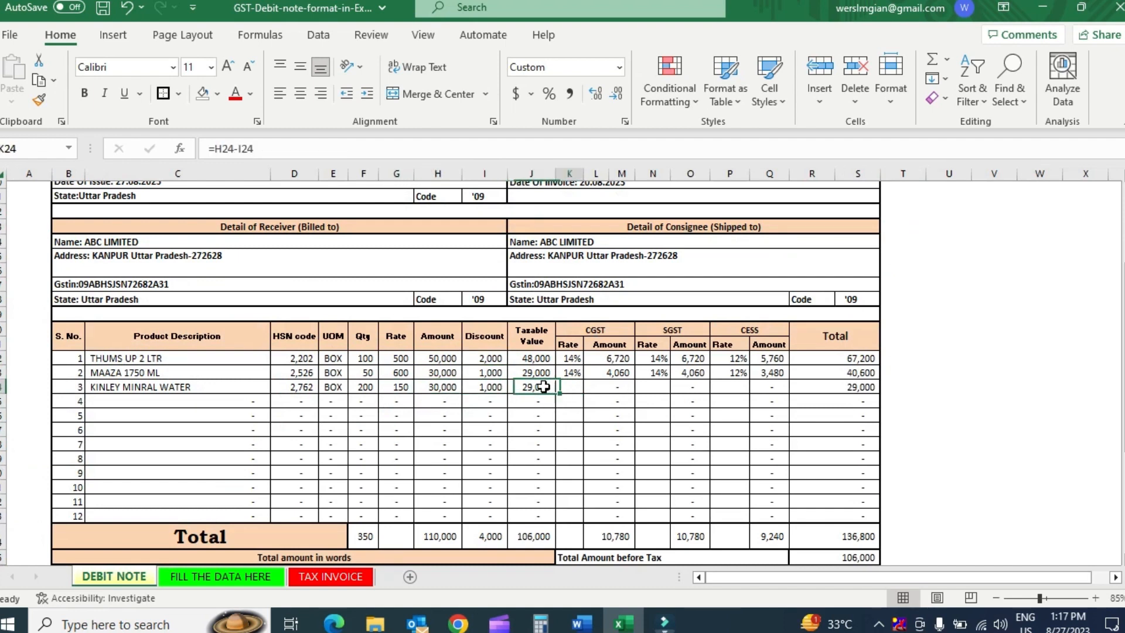
# Step: Examine the CGST, SGST and CESS rate and amount cells of the three product rows on the debit note
pyautogui.press('Up')
pyautogui.press('Up')
pyautogui.hotkey('shift', 'Right')
pyautogui.hotkey('shift', 'Right')
pyautogui.hotkey('shift', 'Right')
pyautogui.hotkey('shift', 'Right')
pyautogui.hotkey('shift', 'Right')
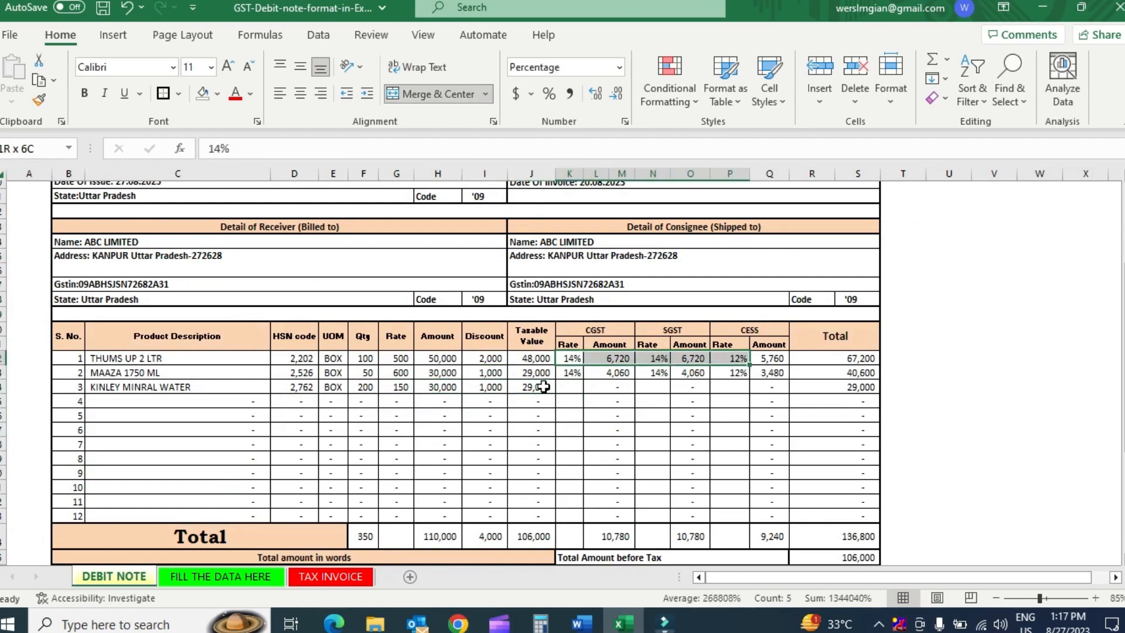
pyautogui.hotkey('shift', 'Right')
pyautogui.hotkey('shift', 'Down')
pyautogui.hotkey('shift', 'Down')
pyautogui.hotkey('shift', 'Down')
pyautogui.hotkey('shift', 'Down')
pyautogui.press('Up')
pyautogui.press('Down')
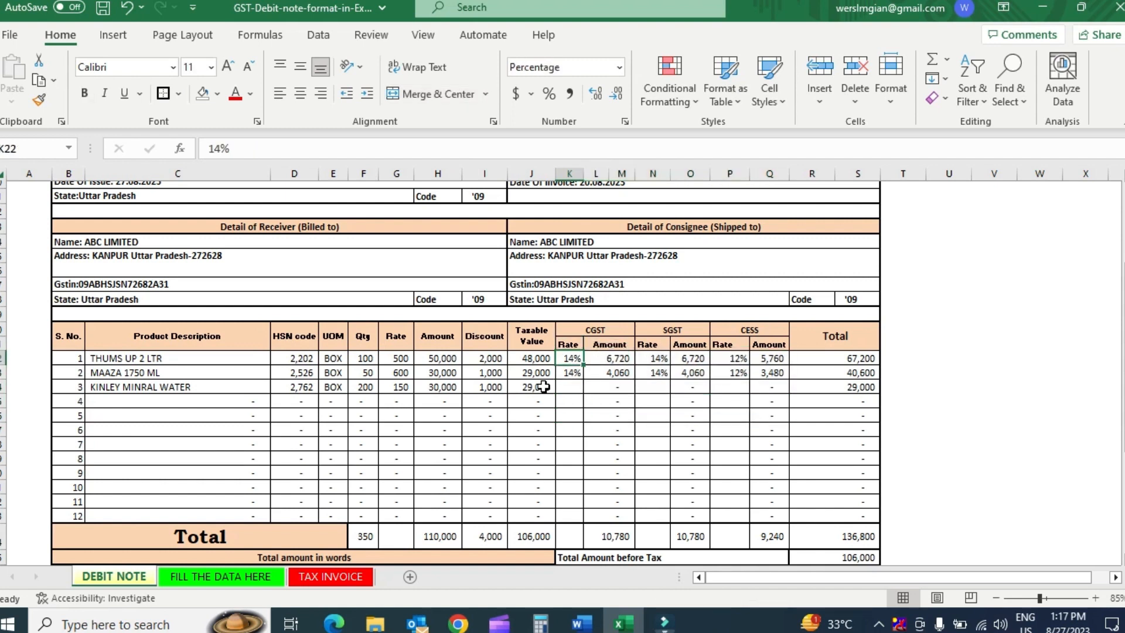
pyautogui.hotkey('shift', 'Right')
pyautogui.hotkey('shift', 'Right')
pyautogui.hotkey('shift', 'Right')
pyautogui.hotkey('shift', 'Right')
pyautogui.hotkey('shift', 'Right')
pyautogui.hotkey('shift', 'Right')
pyautogui.hotkey('shift', 'Down')
pyautogui.hotkey('shift', 'Down')
pyautogui.hotkey('shift', 'Down')
pyautogui.hotkey('shift', 'Up')
pyautogui.hotkey('shift', 'Left')
pyautogui.hotkey('shift', 'Left')
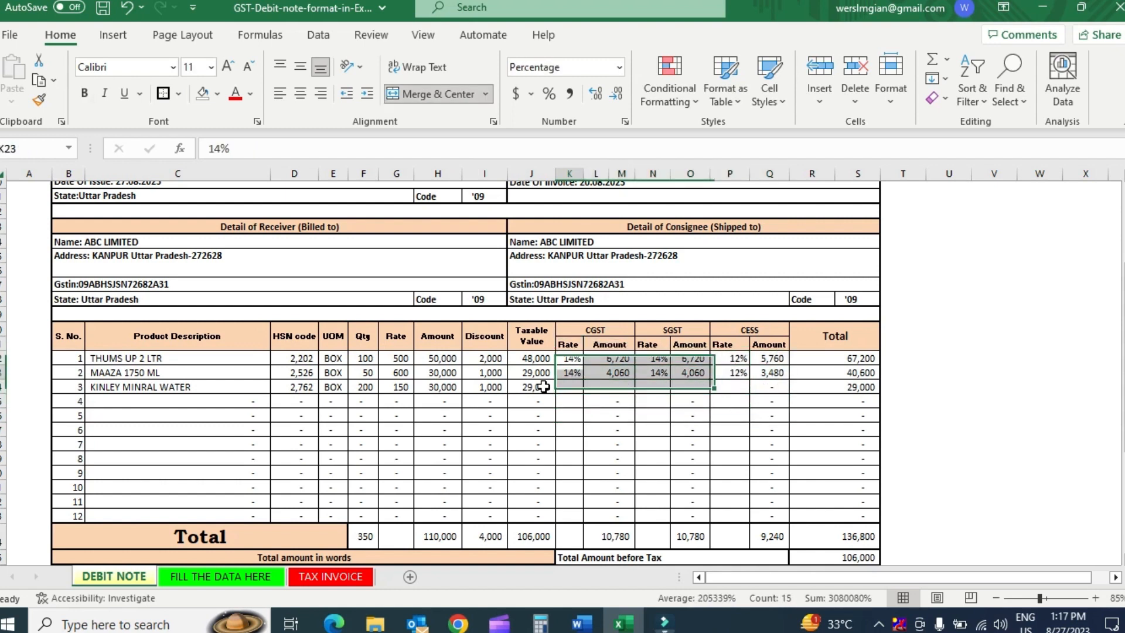
pyautogui.press('Up')
pyautogui.hotkey('shift', 'space')
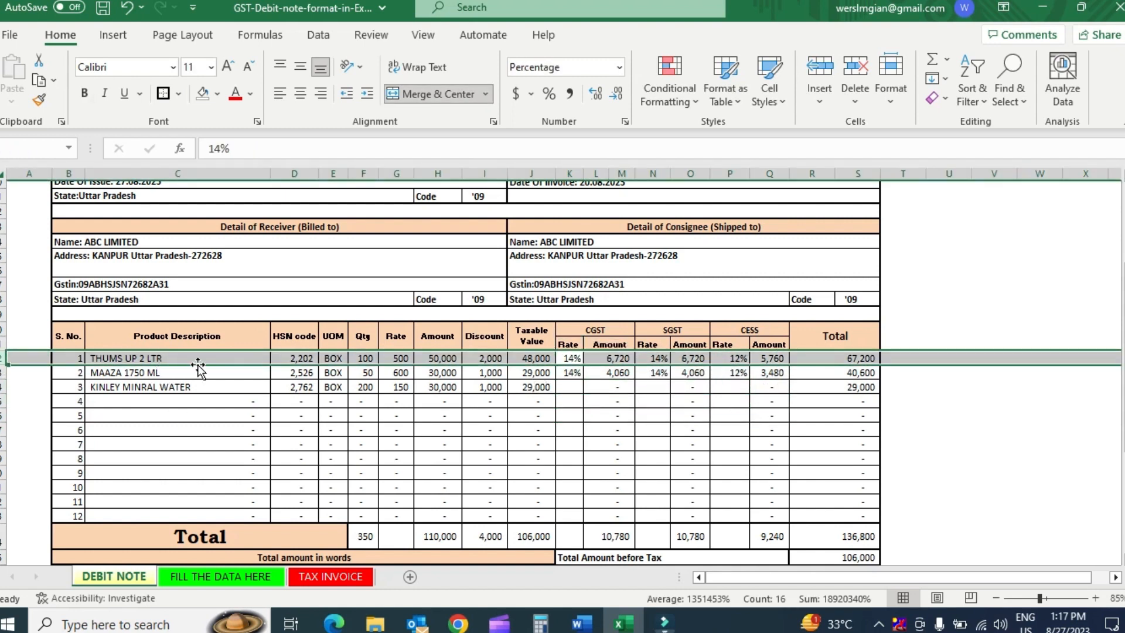
# Step: Examine the first product's CGST, SGST and CESS rates under their column headings
pyautogui.click(567, 360)
pyautogui.moveTo(240, 356); pyautogui.dragTo(563, 359)
pyautogui.click(581, 358)
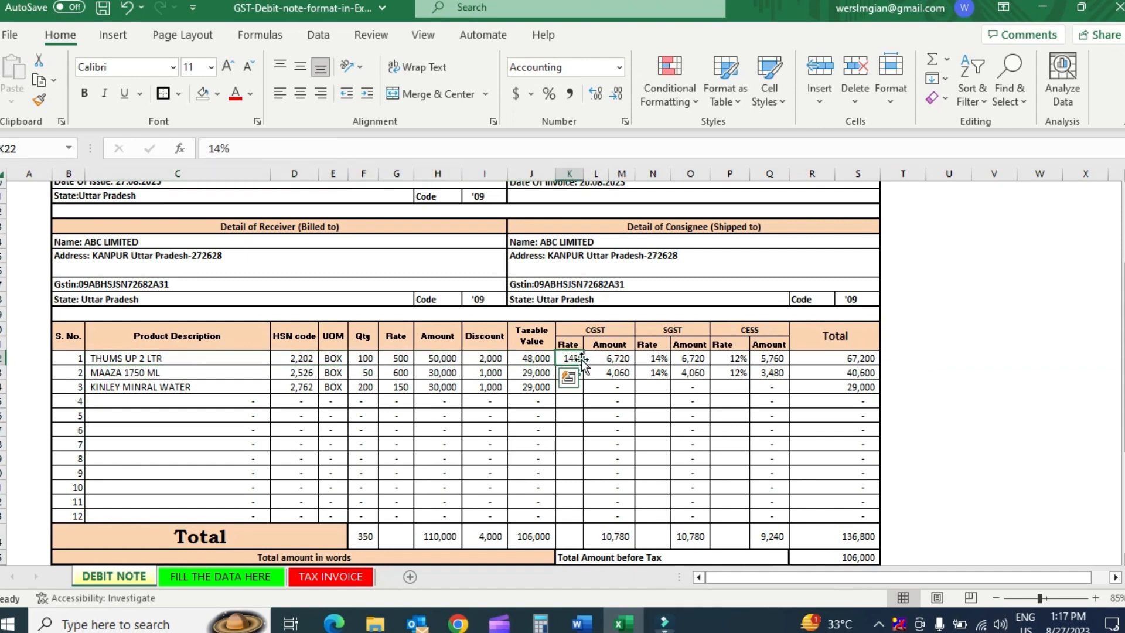
pyautogui.click(589, 330)
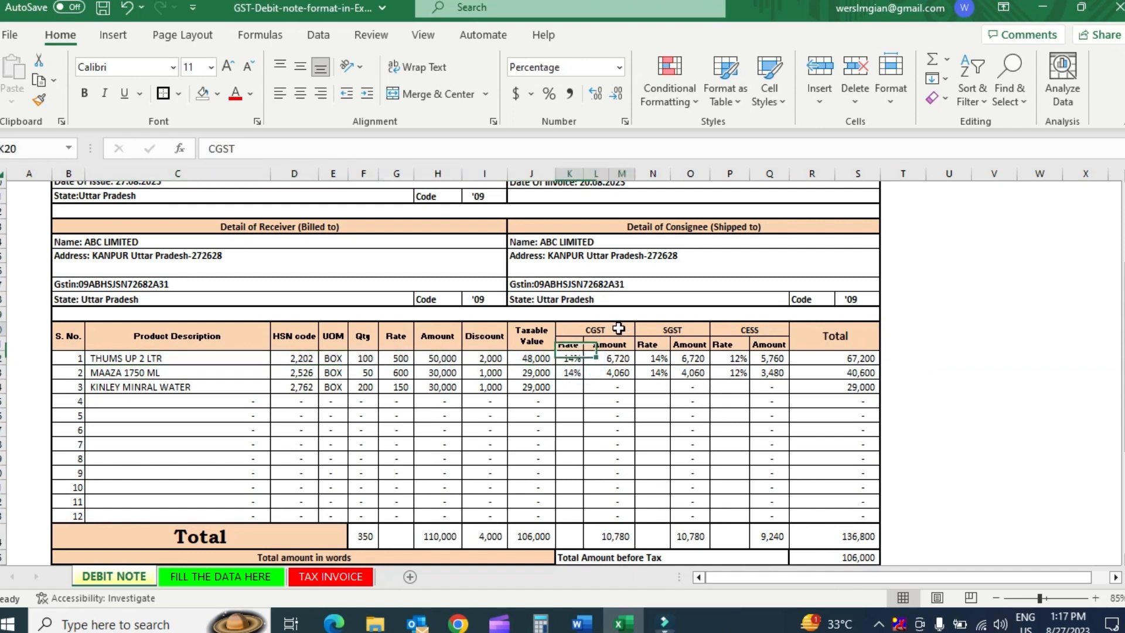
pyautogui.click(576, 360)
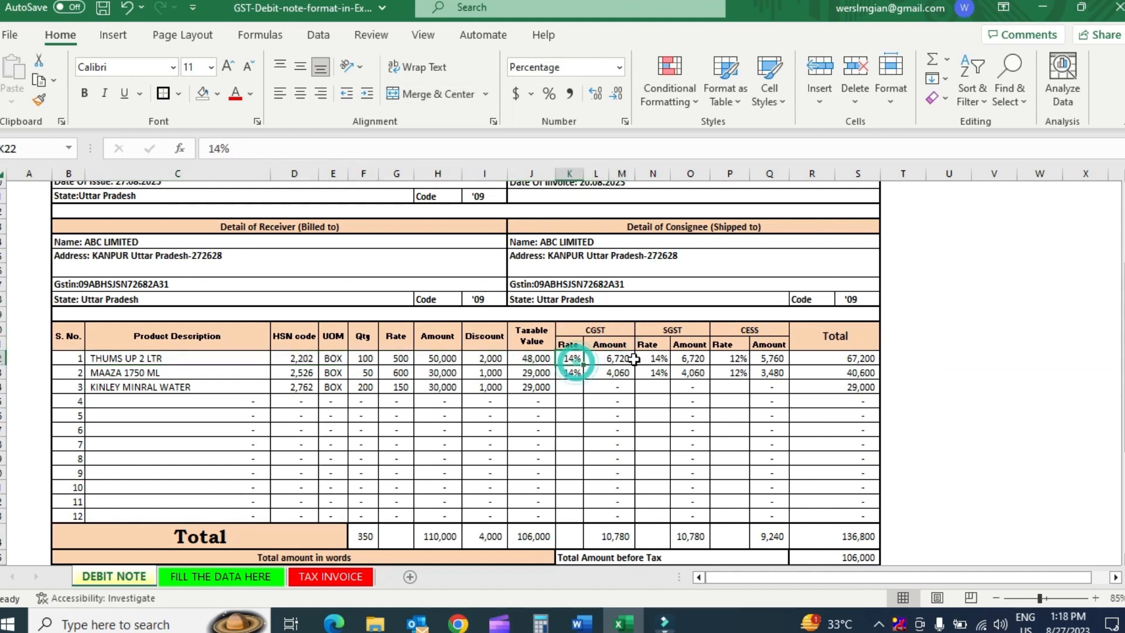
pyautogui.click(679, 330)
pyautogui.click(677, 360)
pyautogui.click(756, 334)
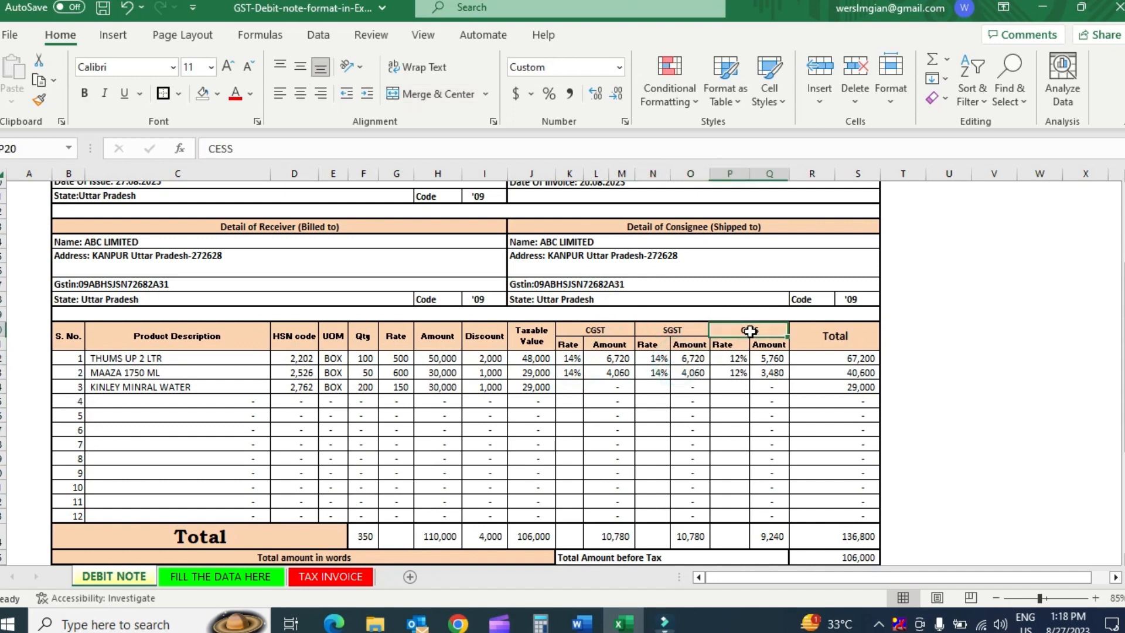
pyautogui.click(730, 360)
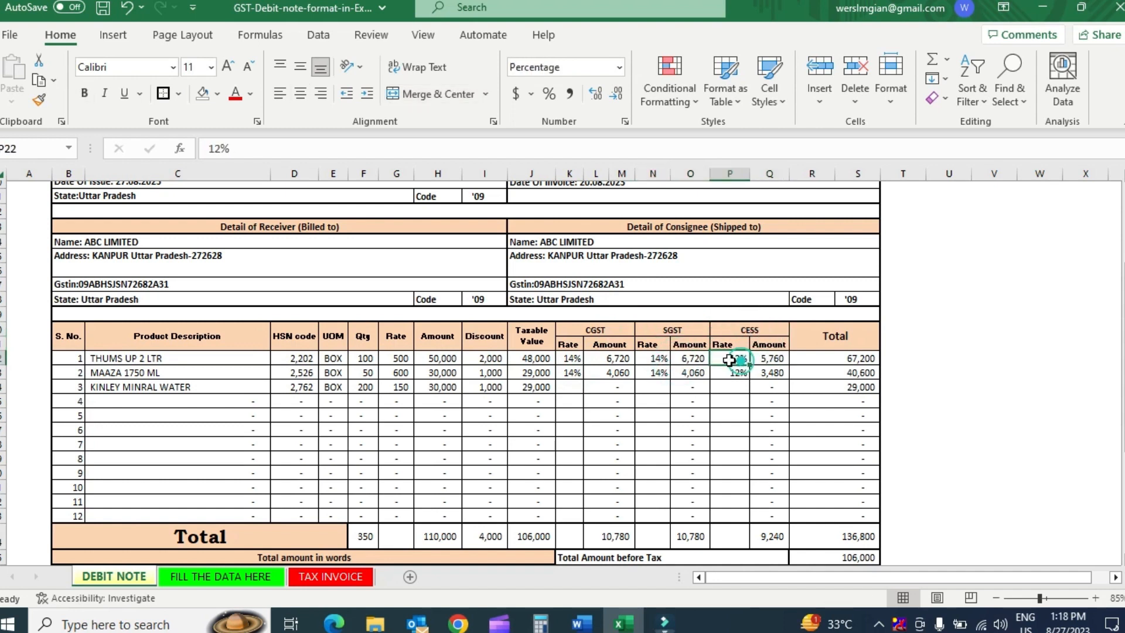
pyautogui.click(571, 359)
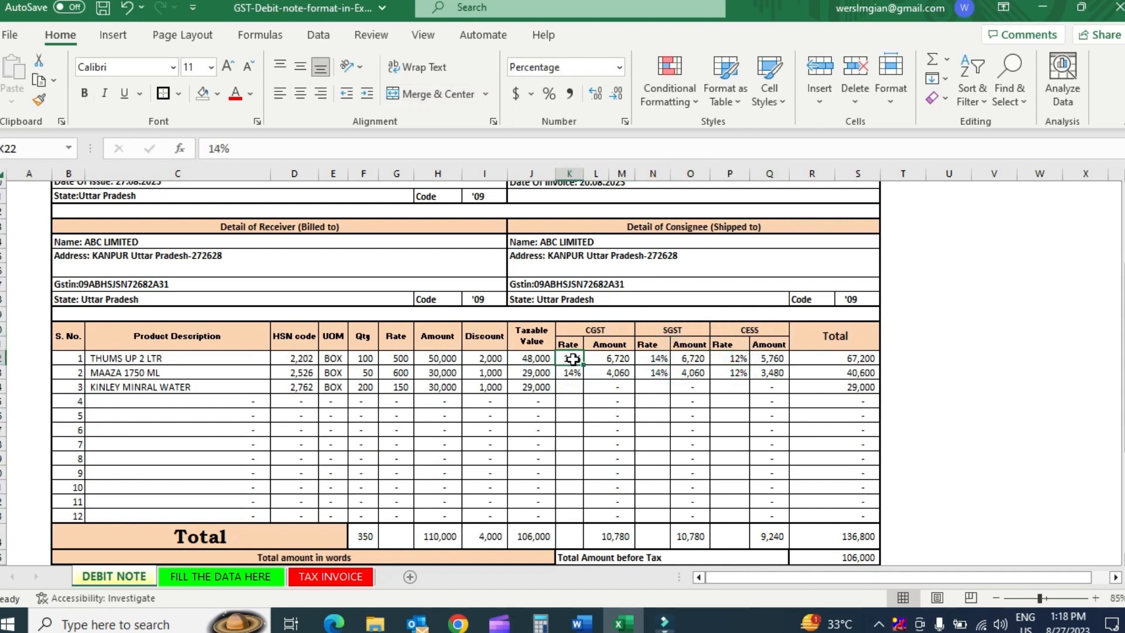
# Step: Set the CGST and SGST rates of the second product, MAAZA 1750 ML, to 12%
pyautogui.click(226, 373)
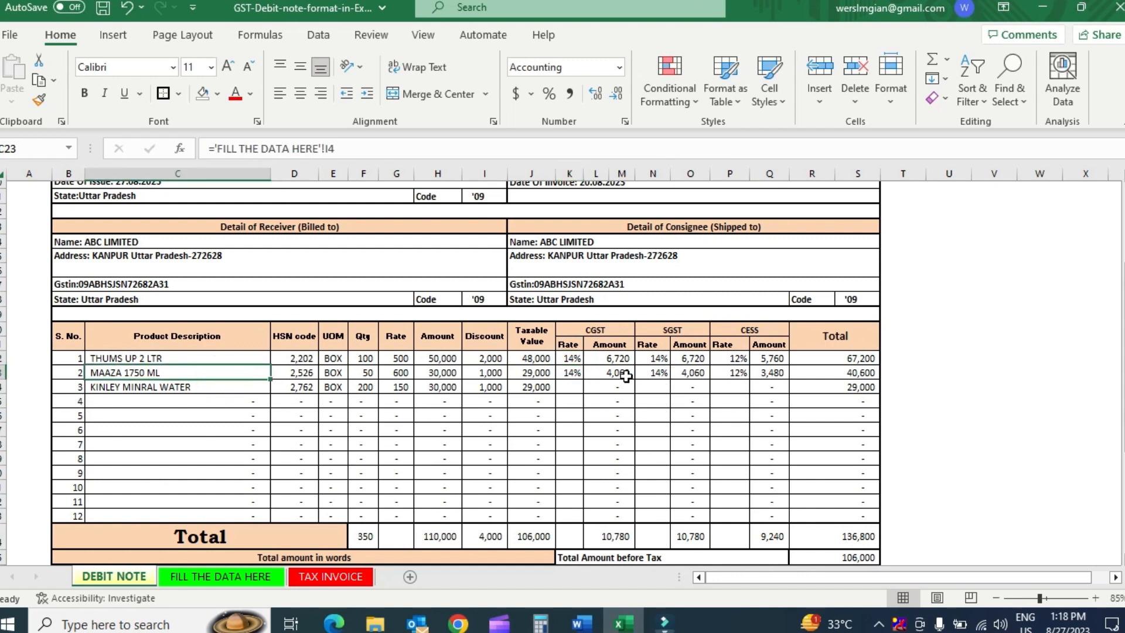
pyautogui.click(578, 374)
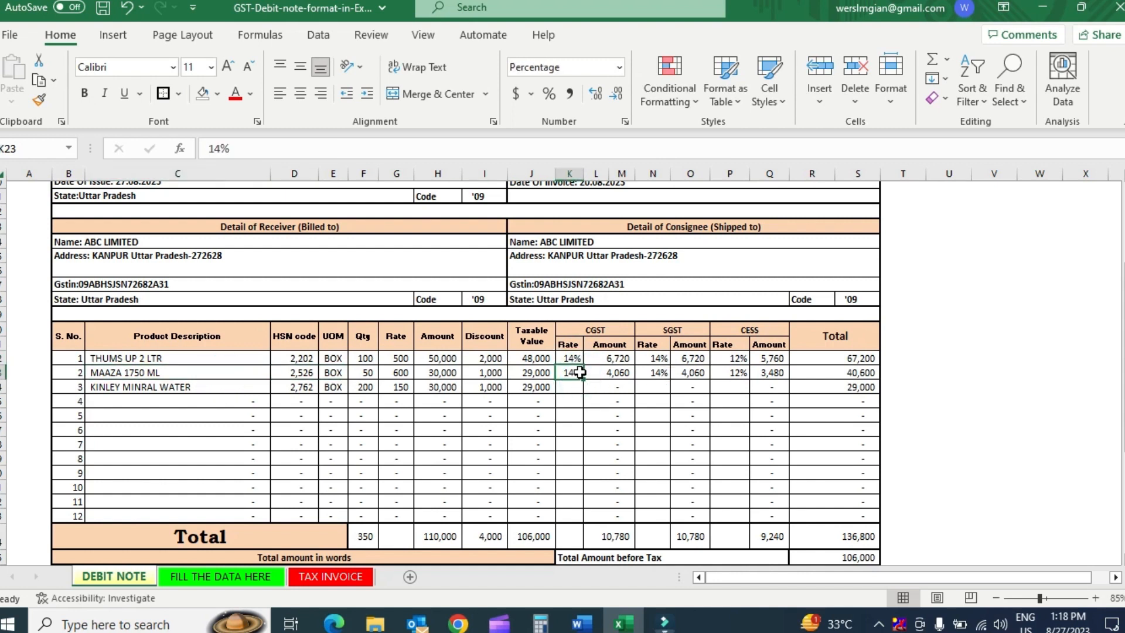
pyautogui.click(604, 329)
pyautogui.click(673, 330)
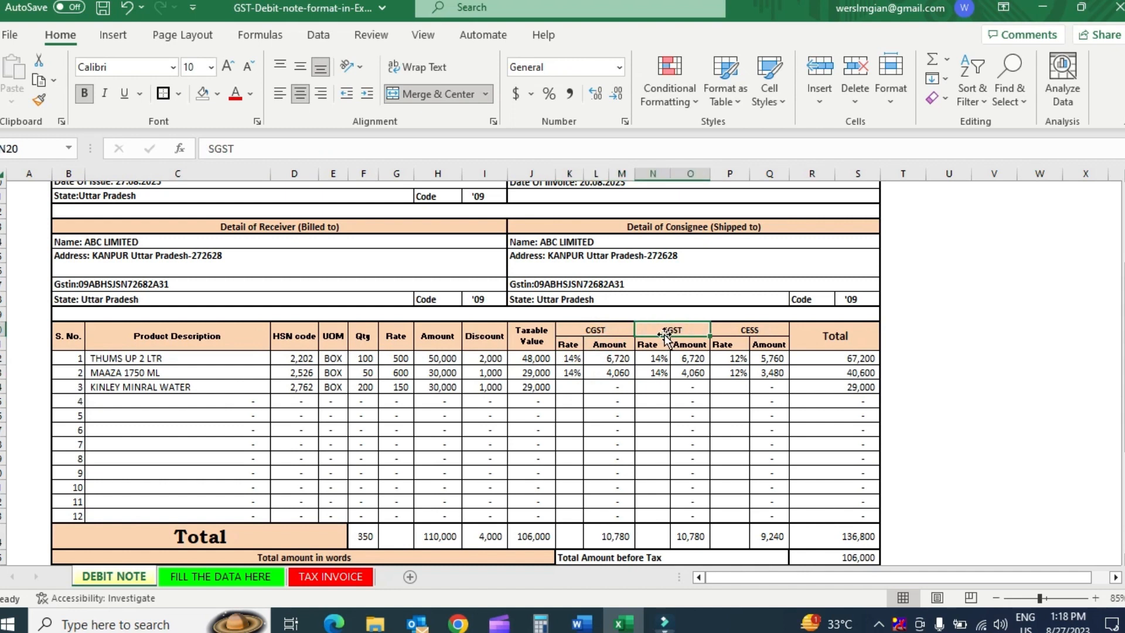
pyautogui.click(757, 329)
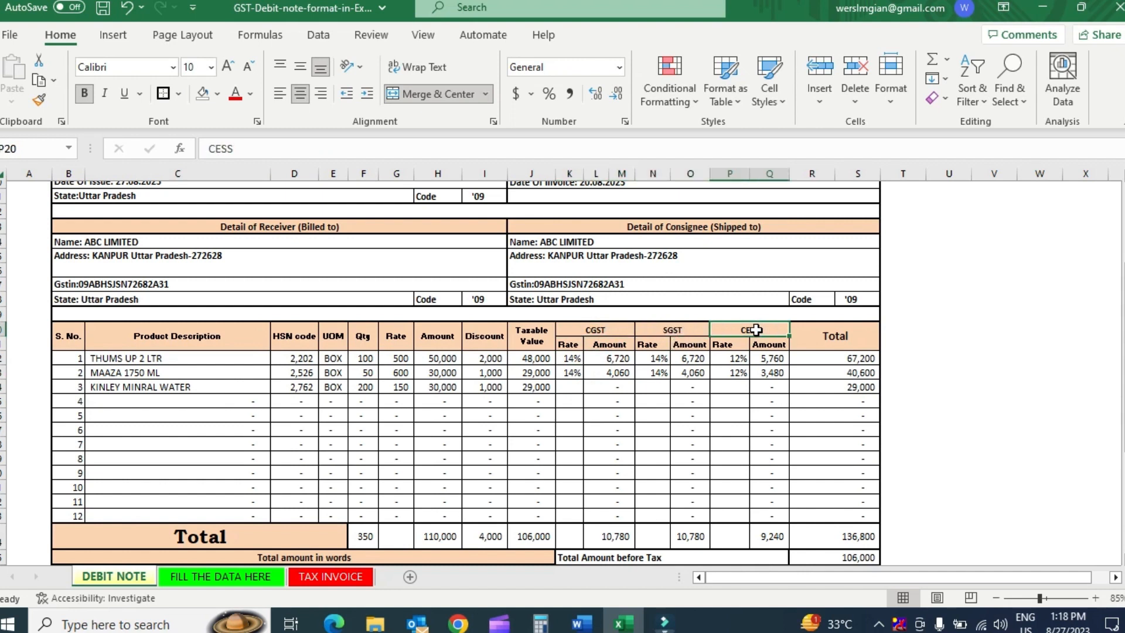
pyautogui.click(582, 373)
pyautogui.write('12')
pyautogui.press('Tab')
pyautogui.press('Tab')
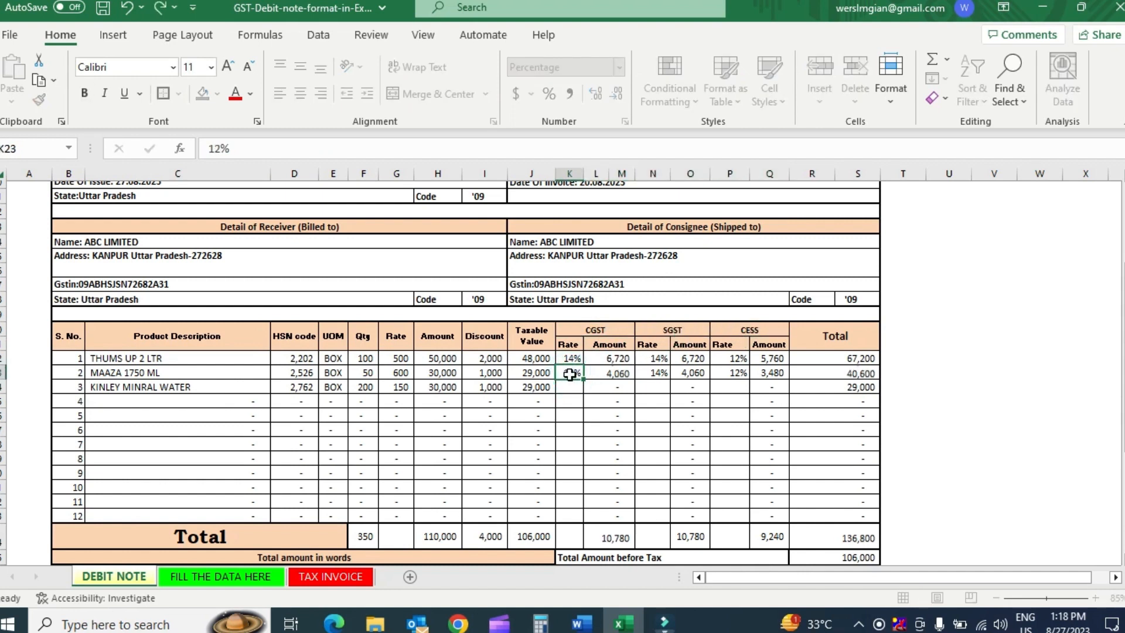
pyautogui.write('12')
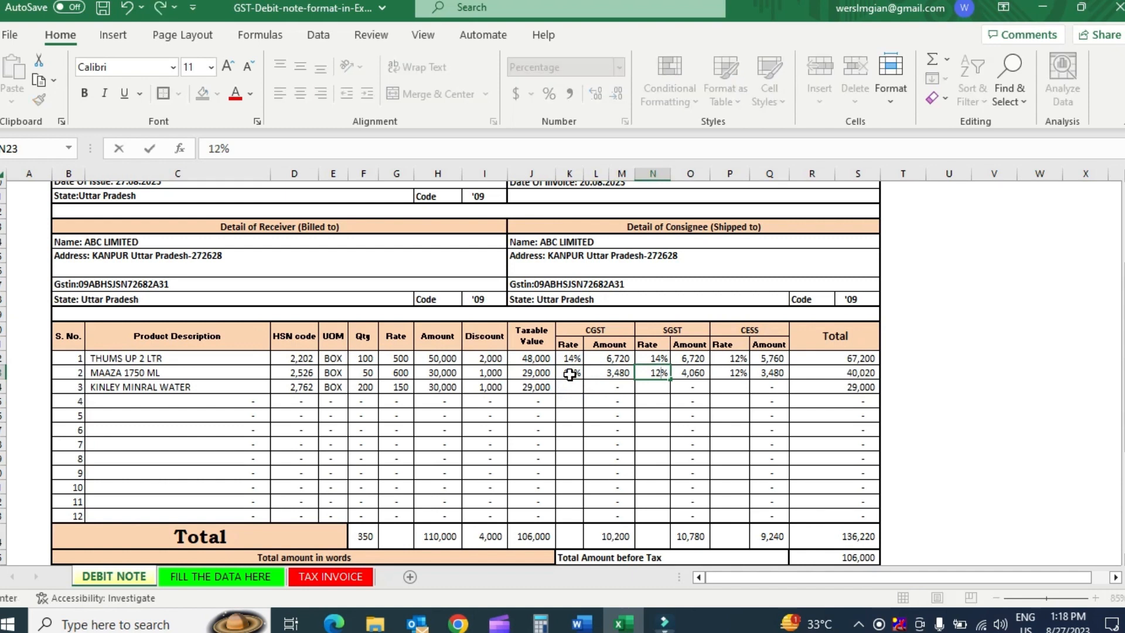
pyautogui.press('Tab')
# Step: Set the second product's CESS rate to 0% and review its row of tax rates
pyautogui.press('Tab')
pyautogui.write('0')
pyautogui.press('Return')
pyautogui.press('Up')
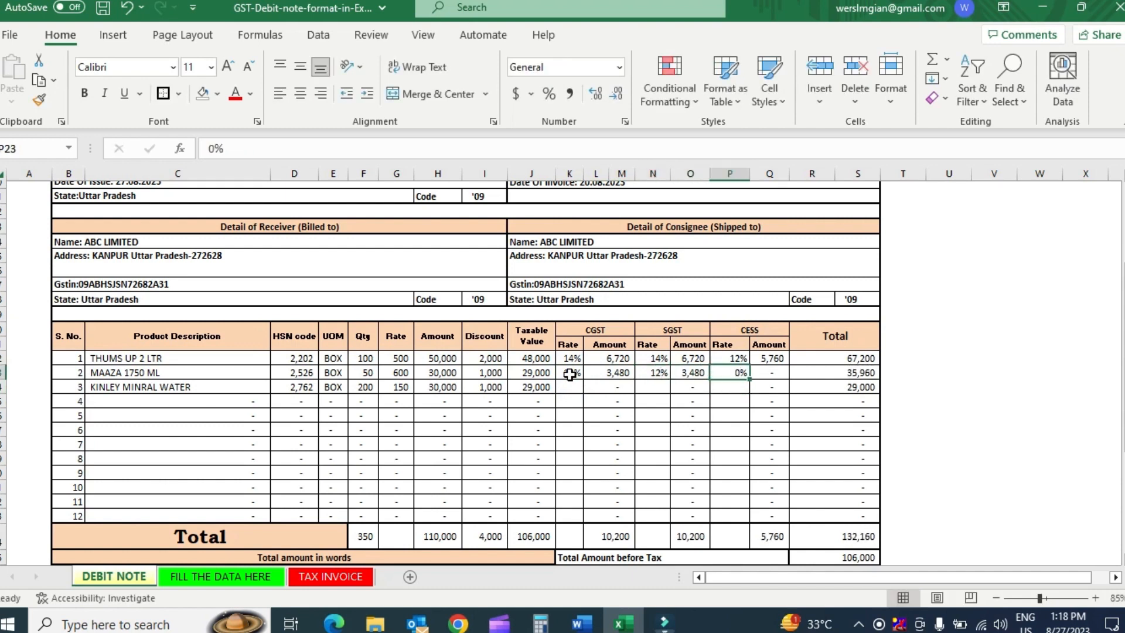
pyautogui.moveTo(577, 372); pyautogui.dragTo(755, 373)
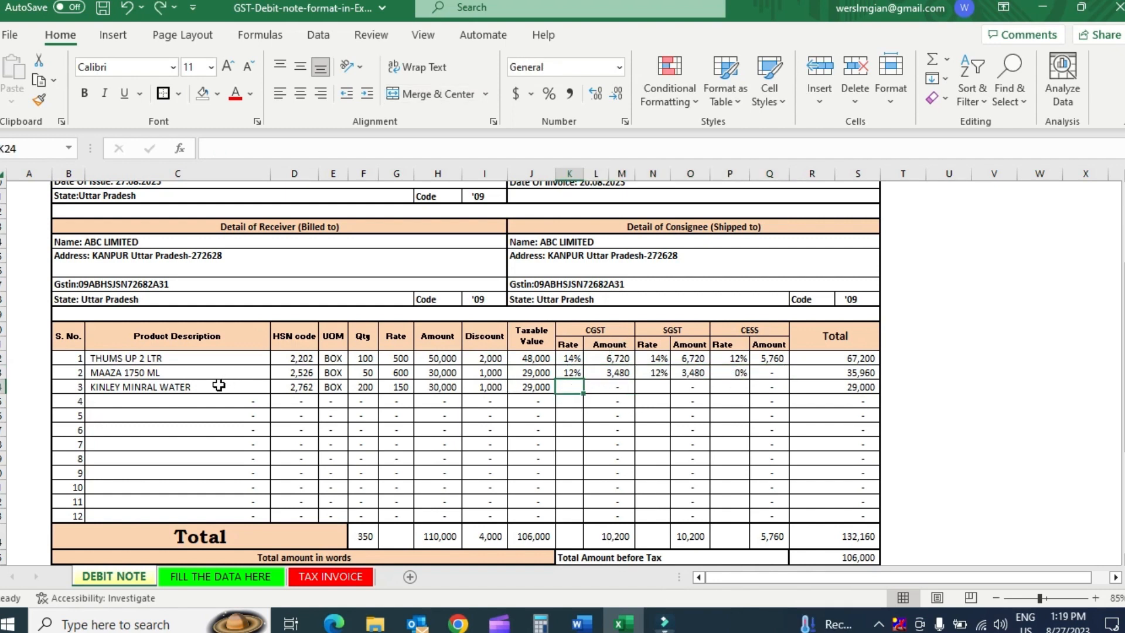
# Step: Set the CGST and SGST rates of the third product, KINLEY MINRAL WATER, to 9%
pyautogui.click(219, 384)
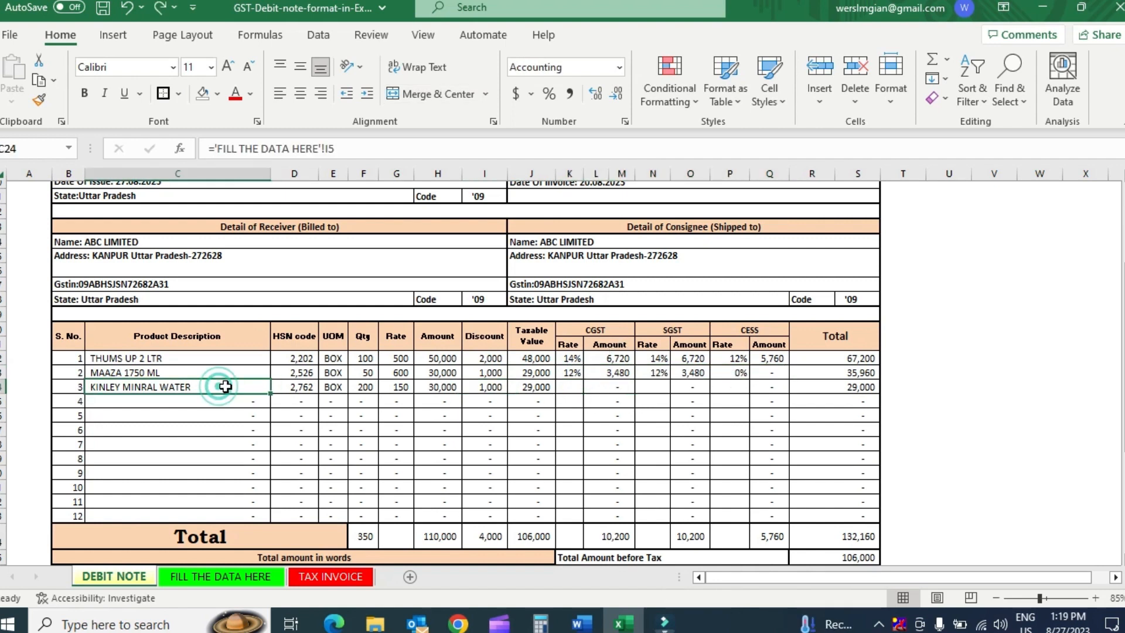
pyautogui.click(578, 388)
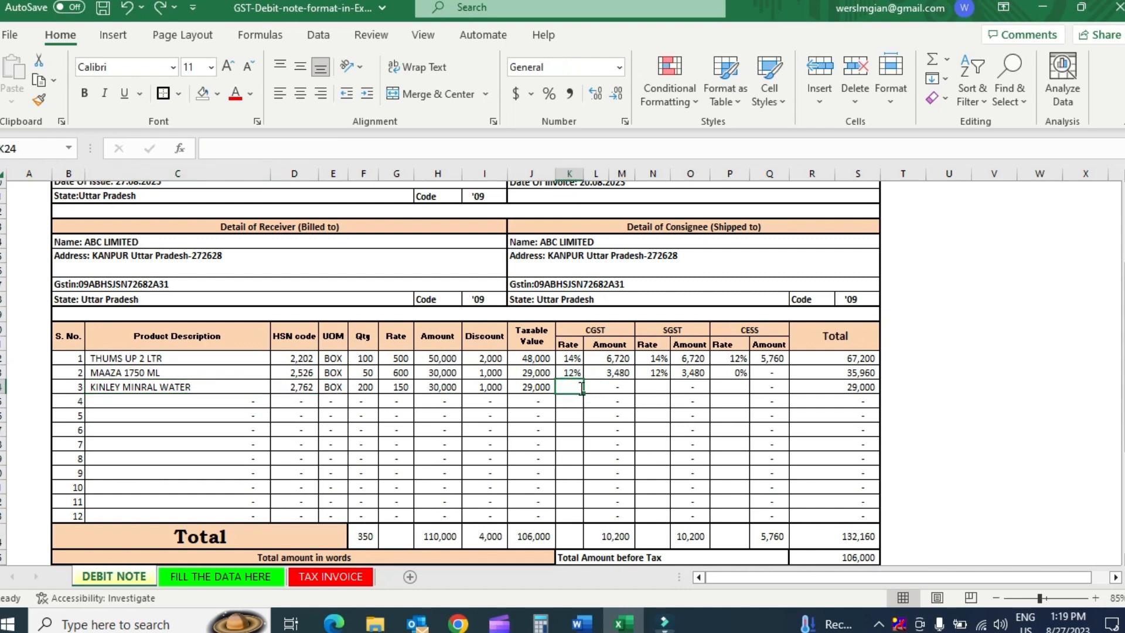
pyautogui.write('(')
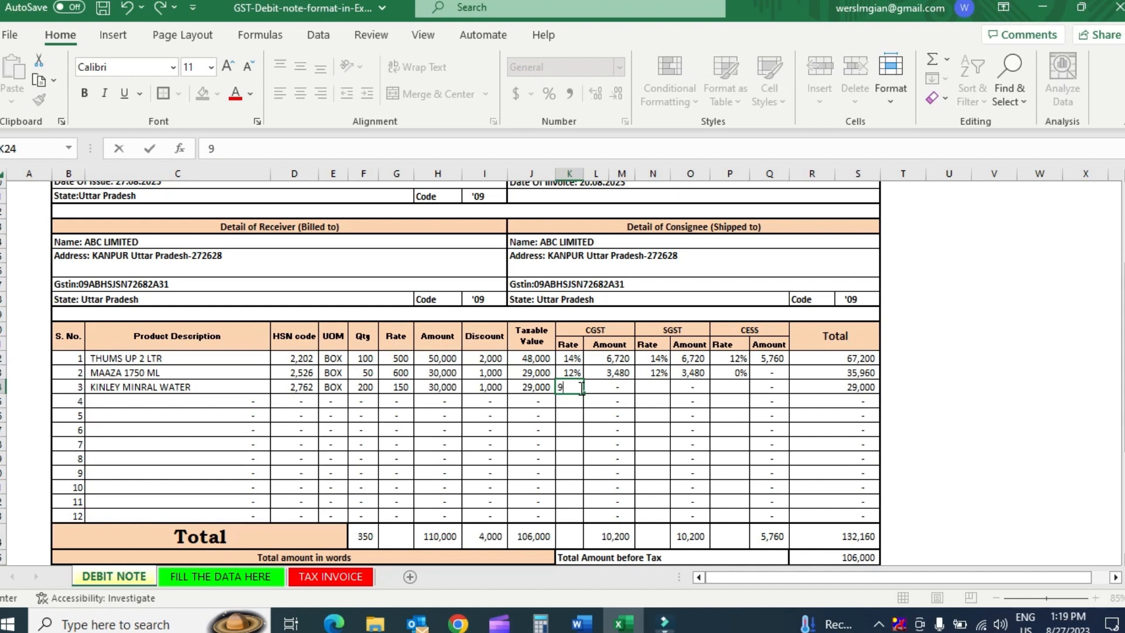
pyautogui.press('Return')
pyautogui.press('Up')
pyautogui.press('Right')
pyautogui.press('Right')
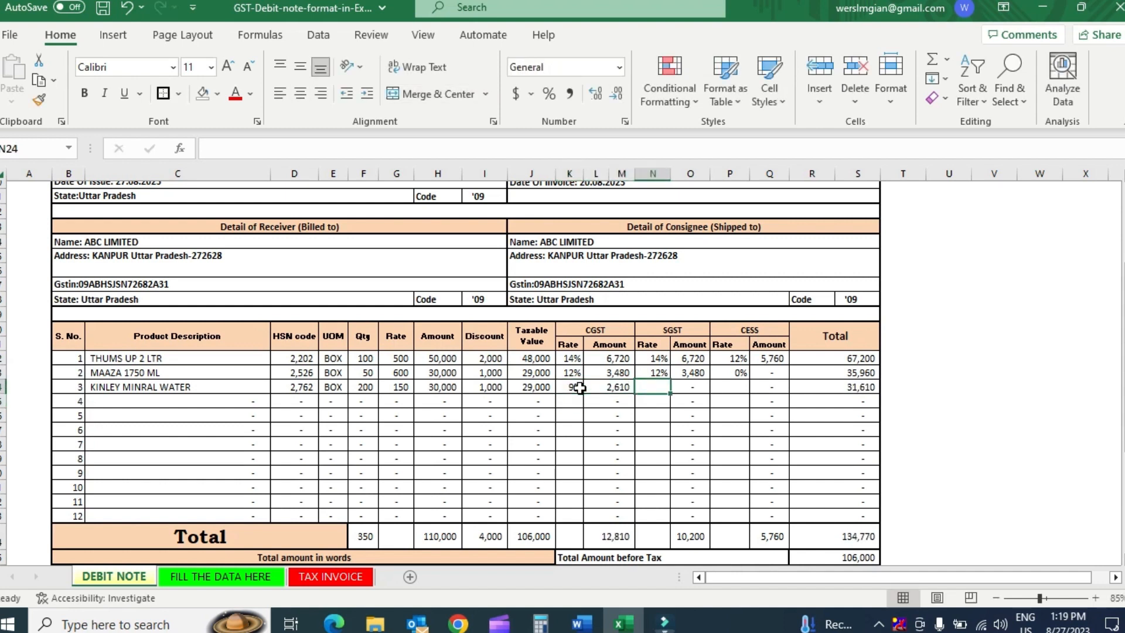
pyautogui.write('9')
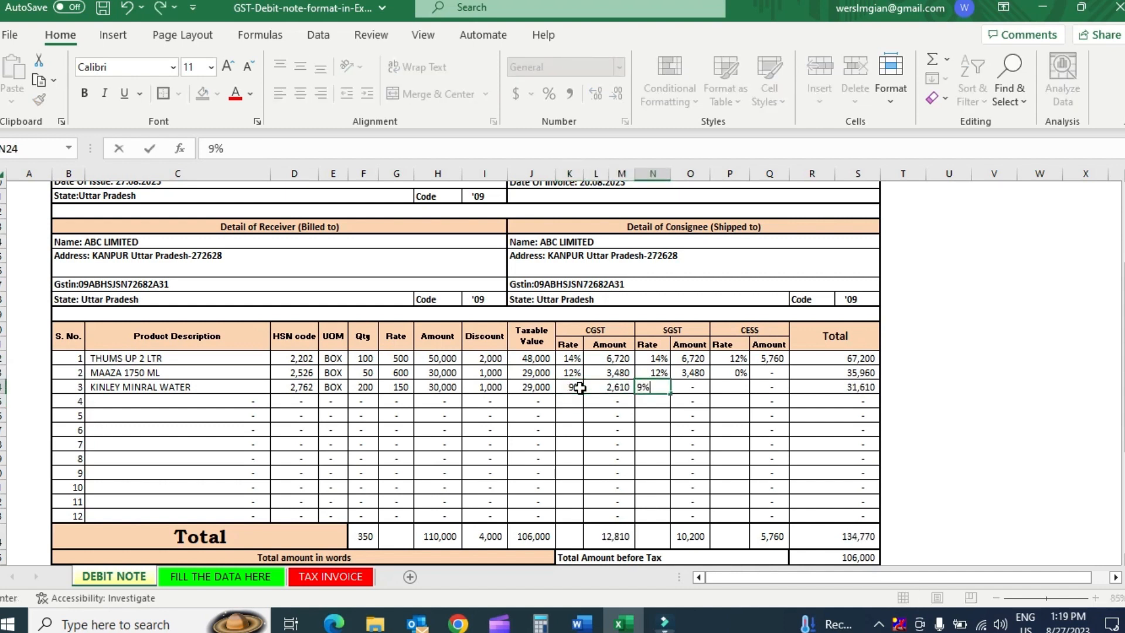
pyautogui.press('Return')
# Step: Set the third product's CESS rate to 0%
pyautogui.press('Up')
pyautogui.press('Right')
pyautogui.press('Right')
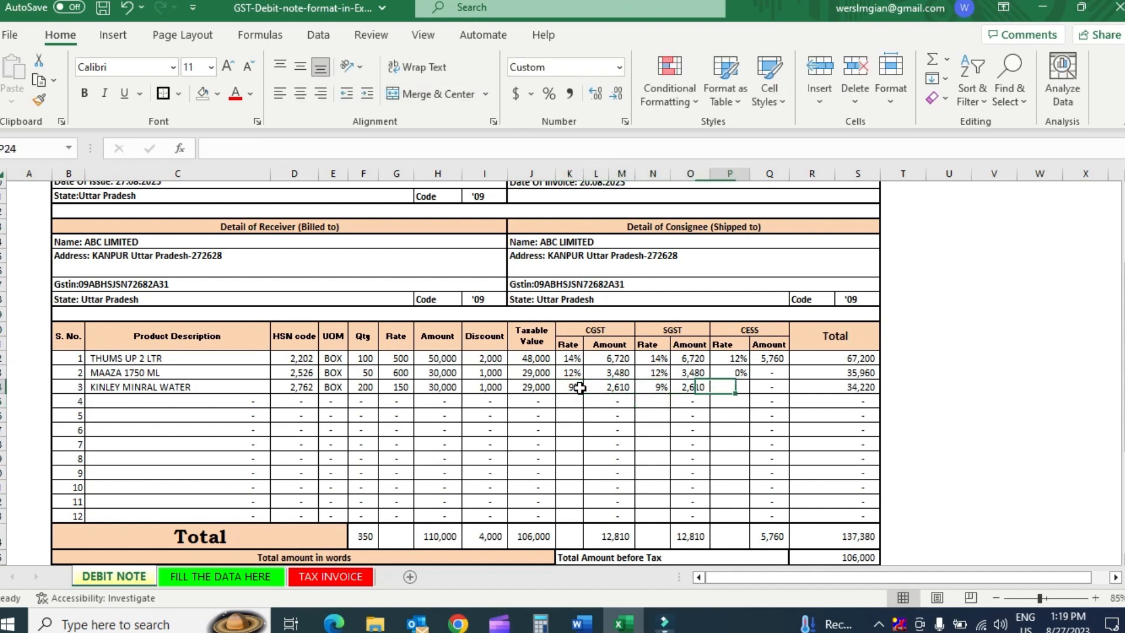
pyautogui.write('0')
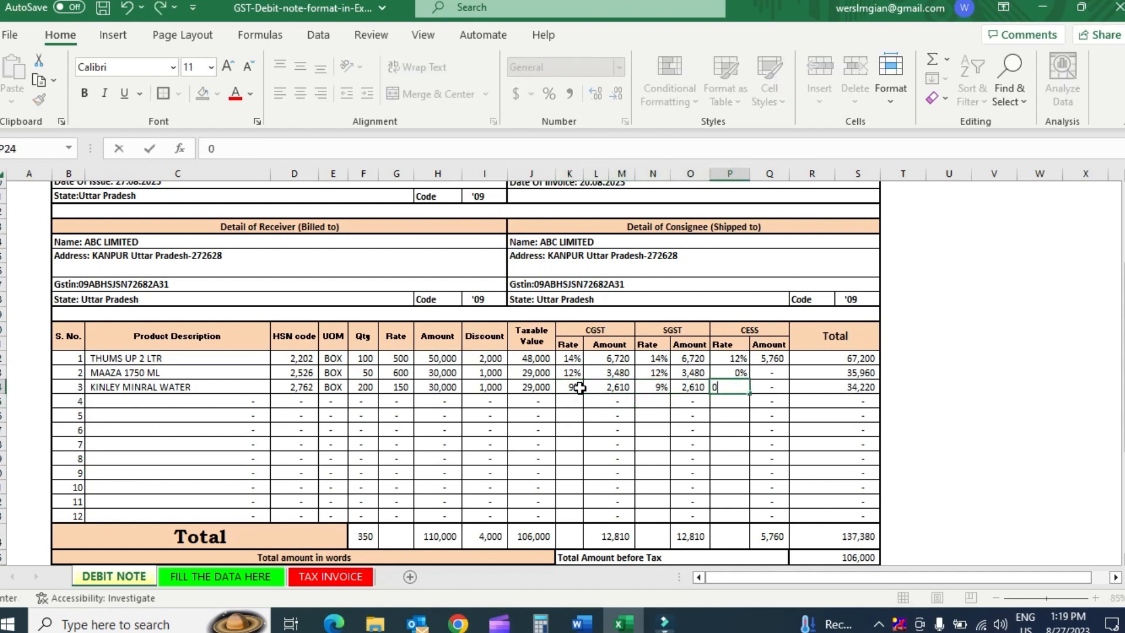
pyautogui.press('Return')
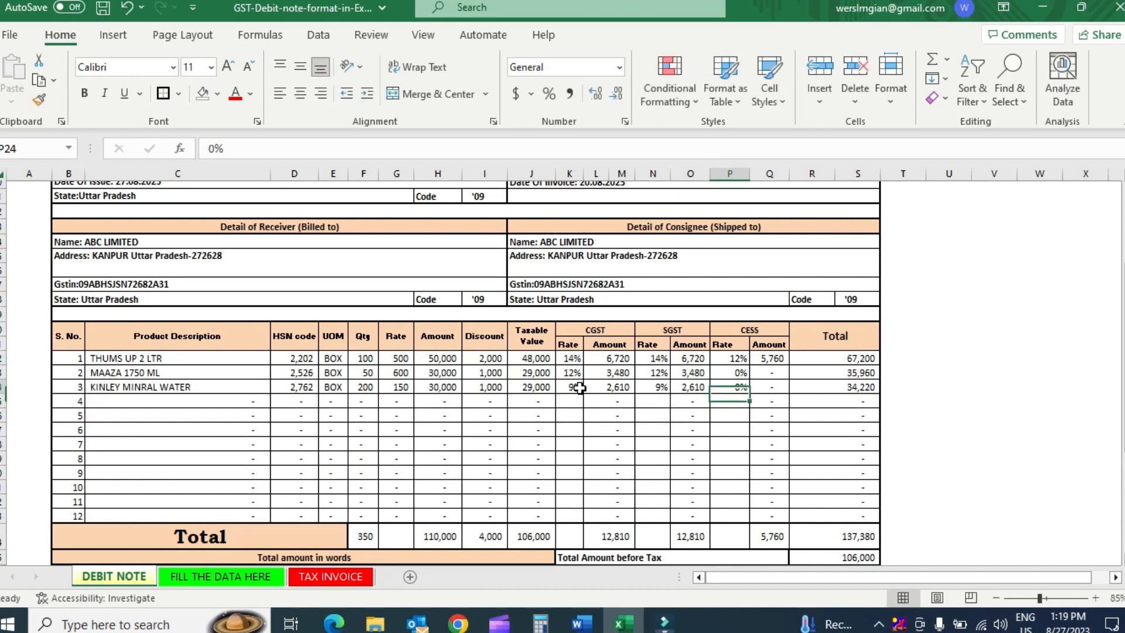
pyautogui.press('Up')
# Step: Inspect the formulas behind the Total column for the entered products, starting from their CESS amounts
pyautogui.press('Right')
pyautogui.press('Up')
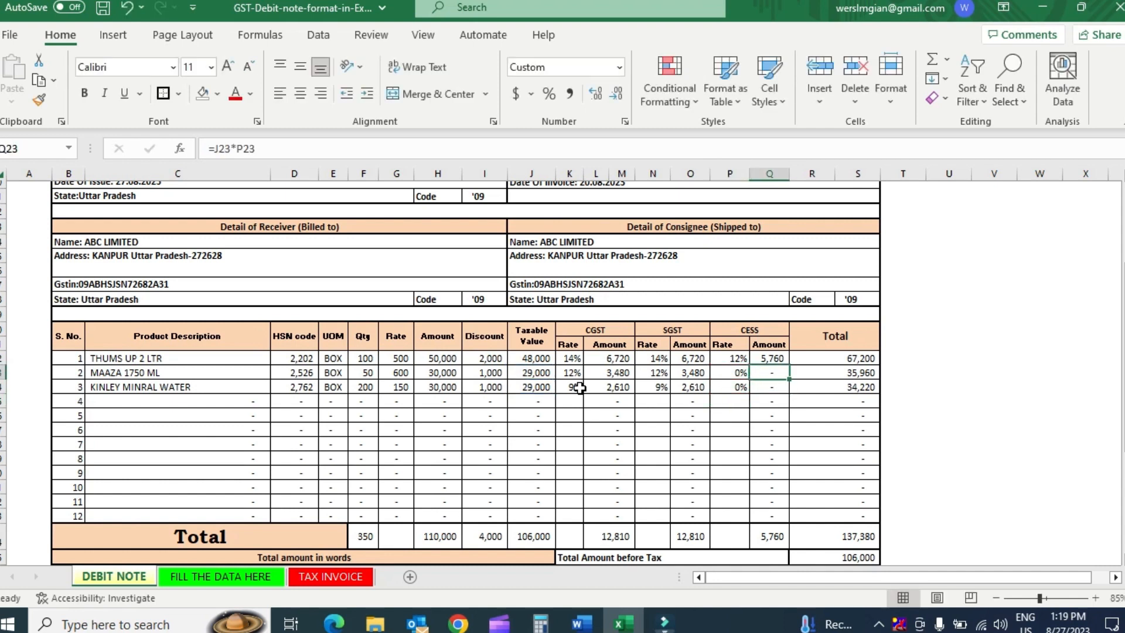
pyautogui.press('Right')
pyautogui.press('Up')
pyautogui.hotkey('shift', 'Down')
pyautogui.hotkey('shift', 'Down')
pyautogui.press('Down')
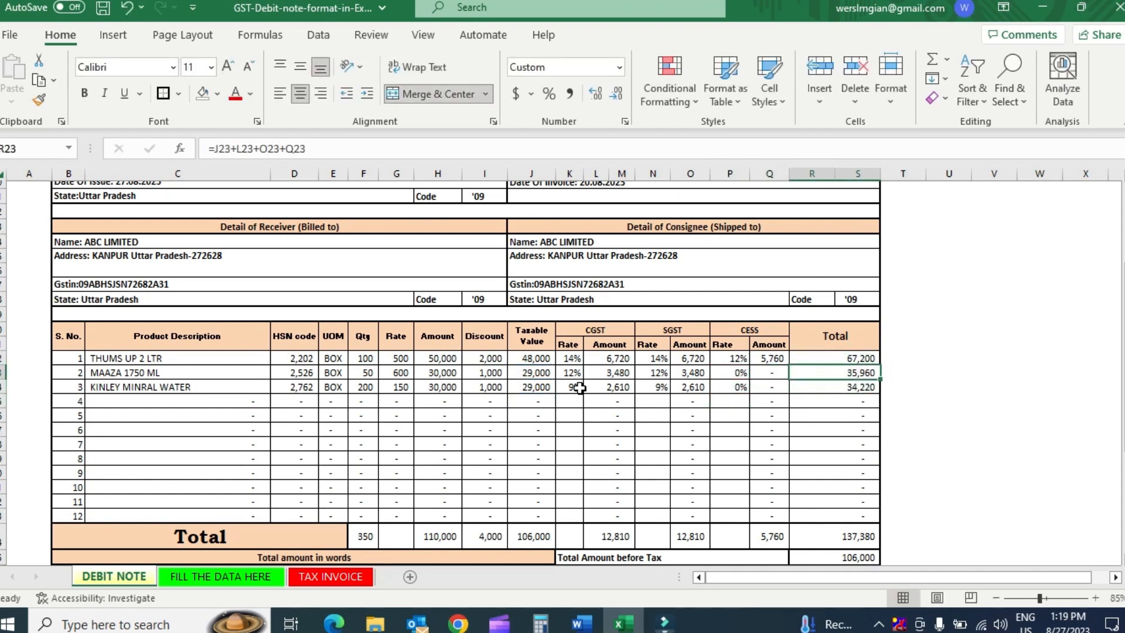
pyautogui.press('Up')
pyautogui.press('F2')
pyautogui.press('Return')
pyautogui.press('F2')
pyautogui.press('Return')
# Step: Inspect the Total row's formulas for the overall total and the CESS, SGST and CGST amounts
pyautogui.press('Down')
pyautogui.press('Down')
pyautogui.press('Down')
pyautogui.press('Down')
pyautogui.press('Down')
pyautogui.press('Down')
pyautogui.press('Down')
pyautogui.press('Down')
pyautogui.press('Down')
pyautogui.press('Down')
pyautogui.press('Down')
pyautogui.press('Down')
pyautogui.press('Down')
pyautogui.press('Down')
pyautogui.press('Down')
pyautogui.press('Down')
pyautogui.press('Down')
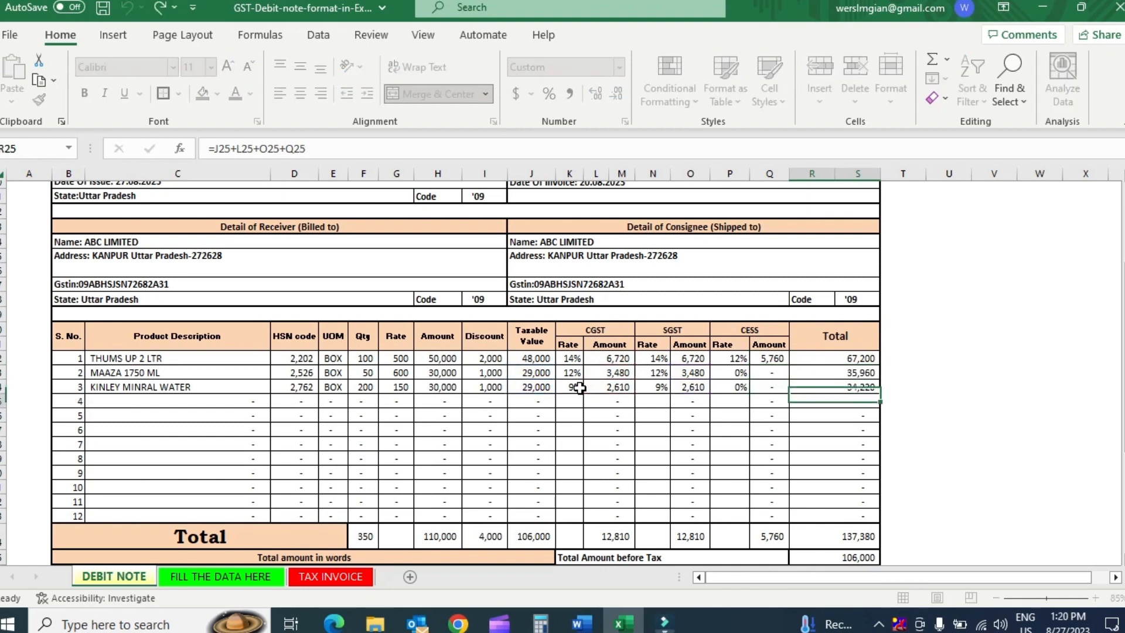
pyautogui.press('Up')
pyautogui.press('Up')
pyautogui.press('Up')
pyautogui.press('Up')
pyautogui.press('Up')
pyautogui.press('Up')
pyautogui.press('Up')
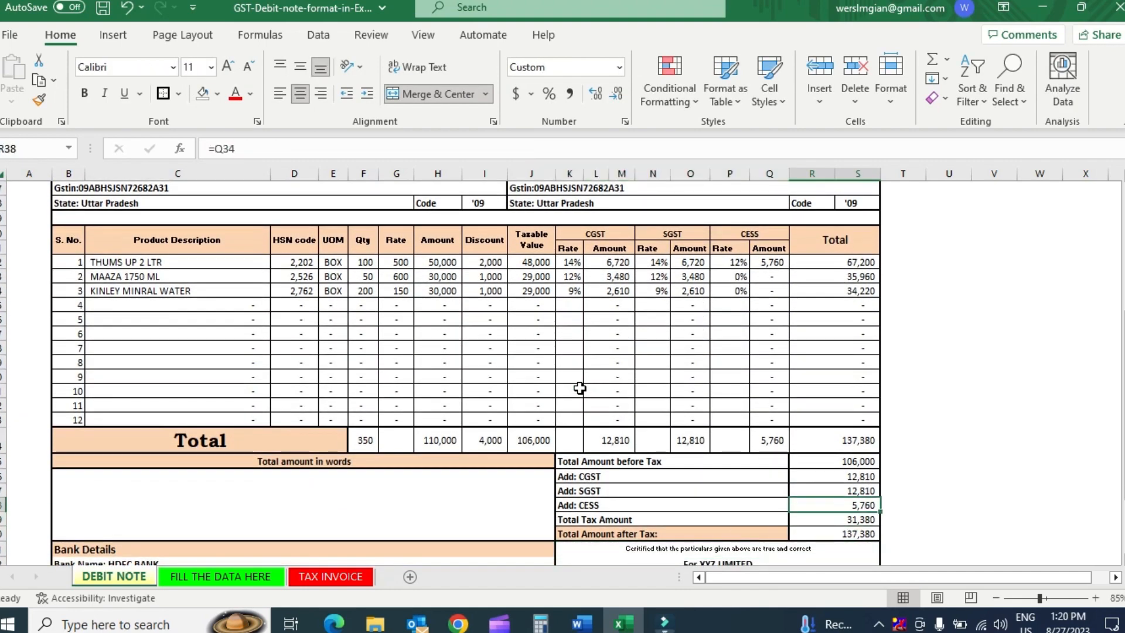
pyautogui.press('F2')
pyautogui.press('Return')
pyautogui.press('Up')
pyautogui.press('Left')
pyautogui.press('F2')
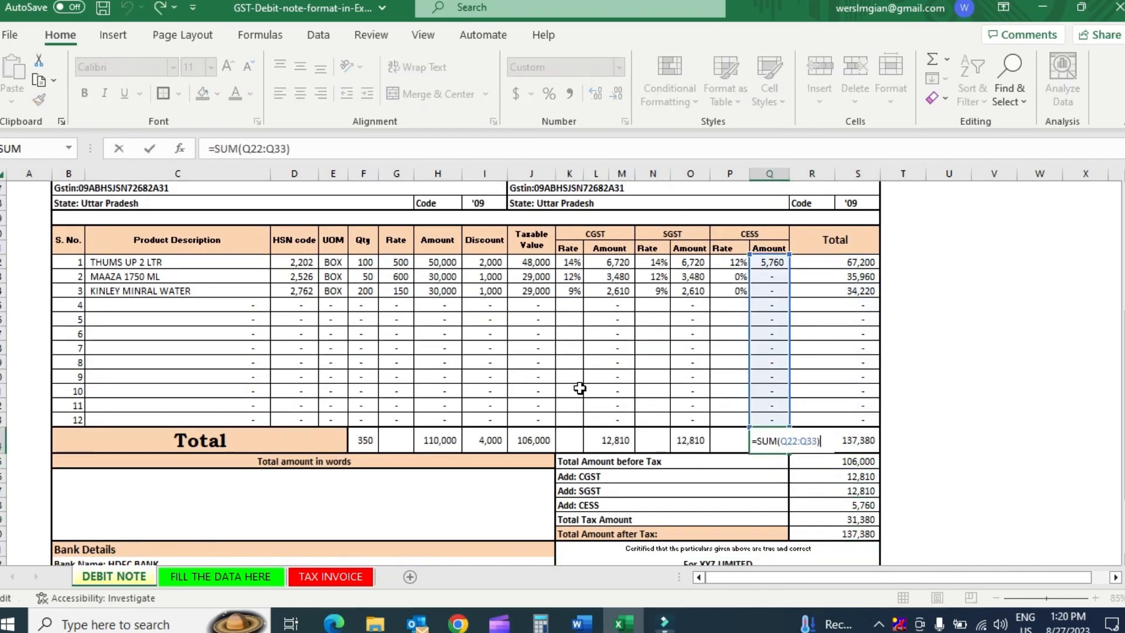
pyautogui.press('Return')
pyautogui.press('Up')
pyautogui.press('Left')
pyautogui.press('F2')
pyautogui.press('Return')
pyautogui.press('Up')
pyautogui.press('Left')
pyautogui.press('F2')
pyautogui.press('Escape')
# Step: Inspect the Total row's sum formulas for Taxable Value, Discount and Amount
pyautogui.press('Left')
pyautogui.press('Left')
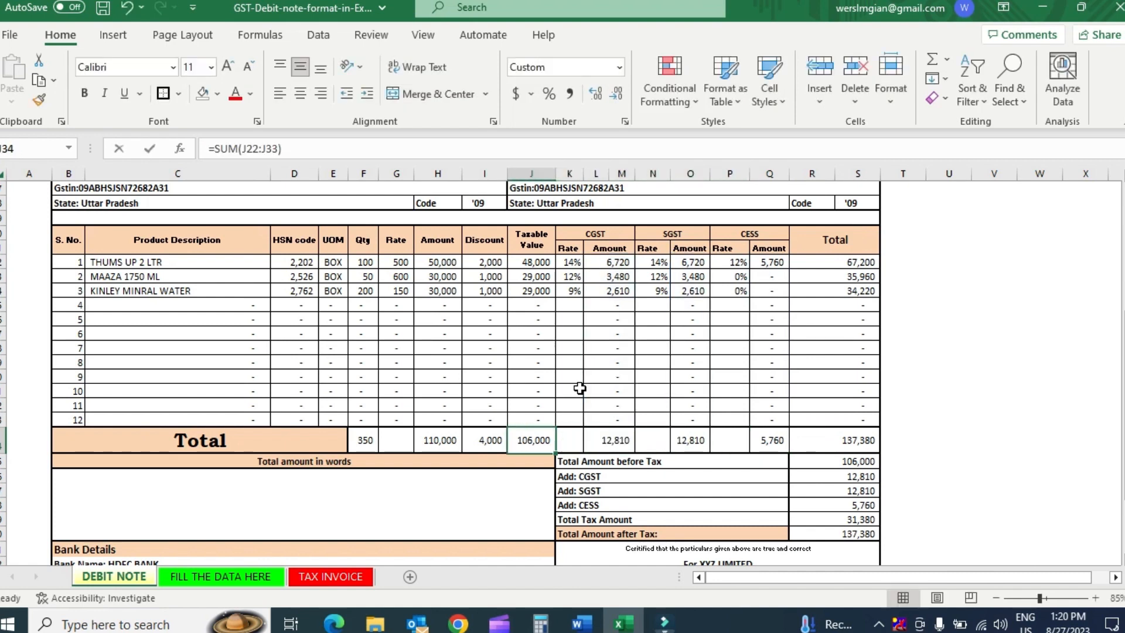
pyautogui.press('F2')
pyautogui.press('Escape')
pyautogui.press('Left')
pyautogui.press('F2')
pyautogui.press('Escape')
pyautogui.press('Left')
pyautogui.press('F2')
pyautogui.press('Escape')
pyautogui.press('Right')
pyautogui.press('Right')
pyautogui.press('Right')
pyautogui.press('Right')
pyautogui.press('Right')
pyautogui.press('Right')
pyautogui.press('Right')
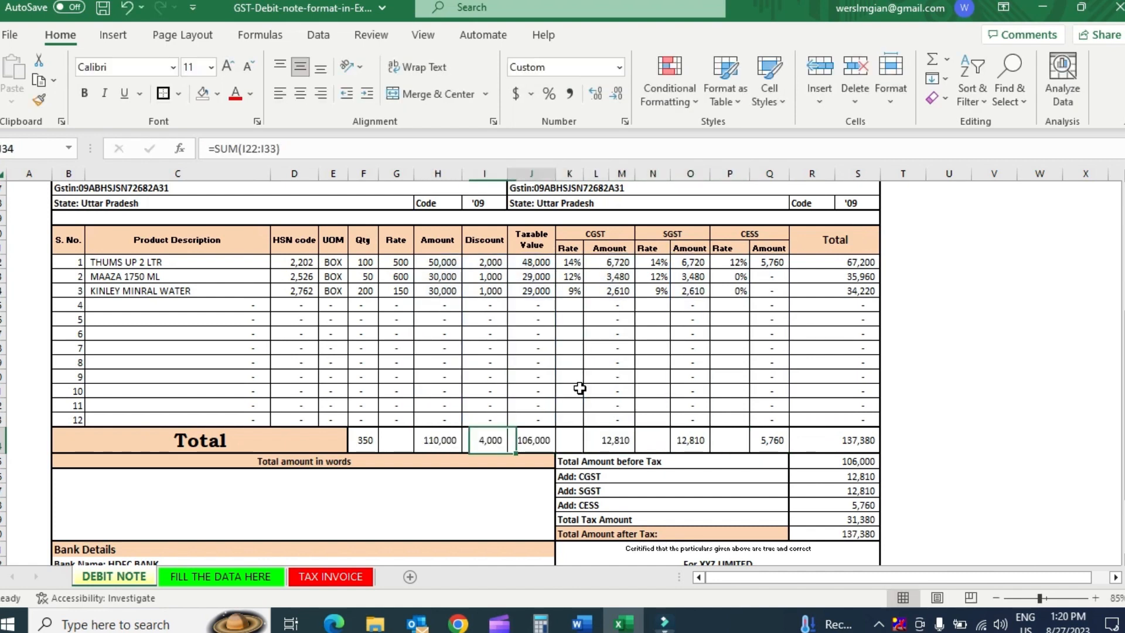
# Step: Inspect the tax summary formulas for added SGST, added CESS, Total Tax Amount and Total Amount after Tax
pyautogui.press('Down')
pyautogui.press('Down')
pyautogui.press('Right')
pyautogui.press('Right')
pyautogui.press('Right')
pyautogui.press('Return')
pyautogui.press('F2')
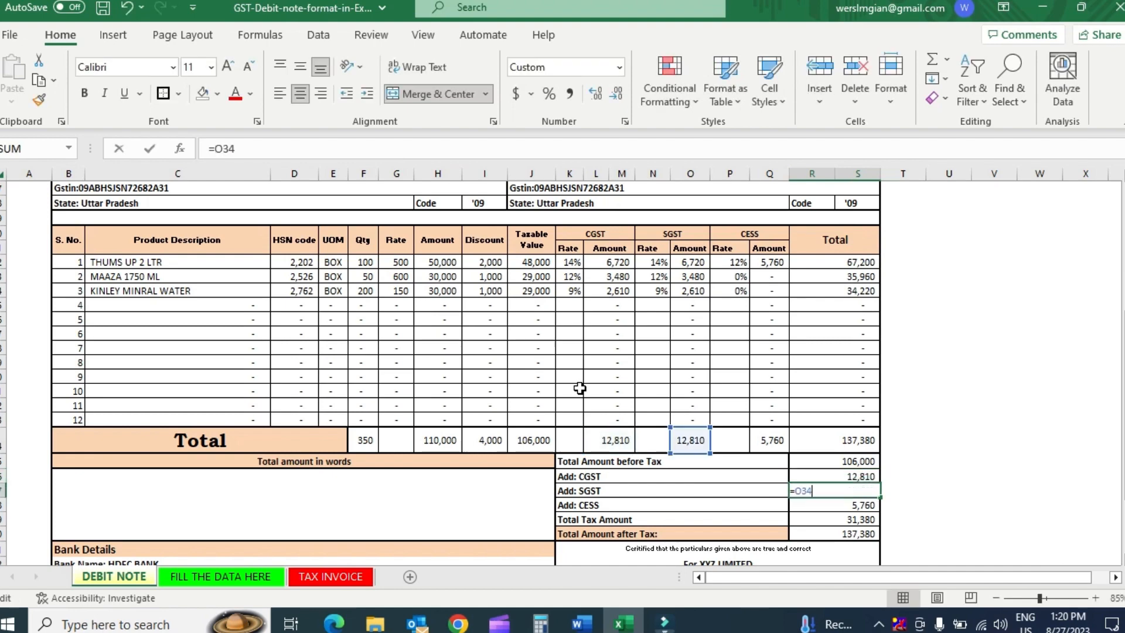
pyautogui.press('Return')
pyautogui.press('F2')
pyautogui.press('Return')
pyautogui.press('F2')
pyautogui.press('Return')
pyautogui.press('F2')
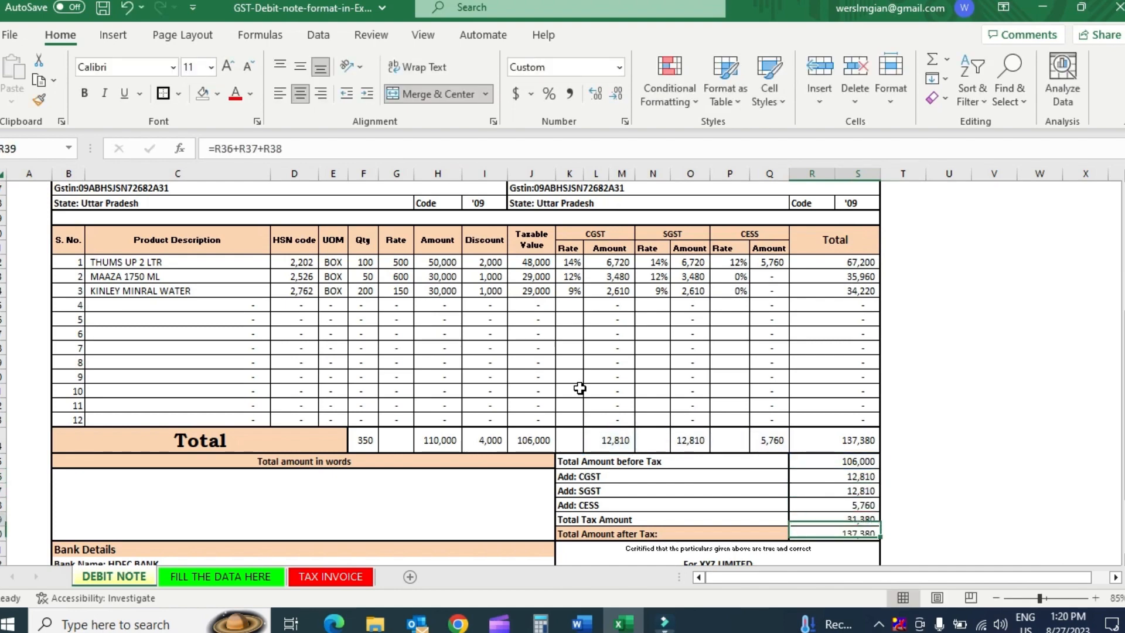
# Step: Look over the debit note from the tax summary up to the title and company details
pyautogui.hotkey('shift', 'Return')
pyautogui.scroll(4, 696, 294)
pyautogui.click(640, 263)
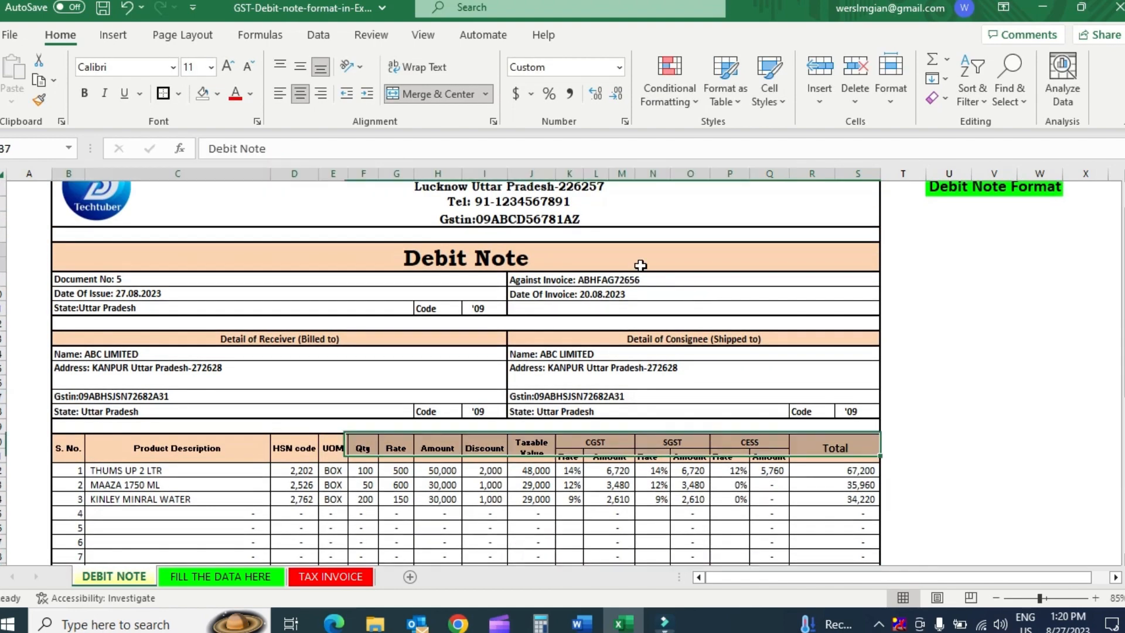
pyautogui.scroll(-2, 652, 409)
pyautogui.scroll(-2, 651, 410)
pyautogui.scroll(5, 650, 409)
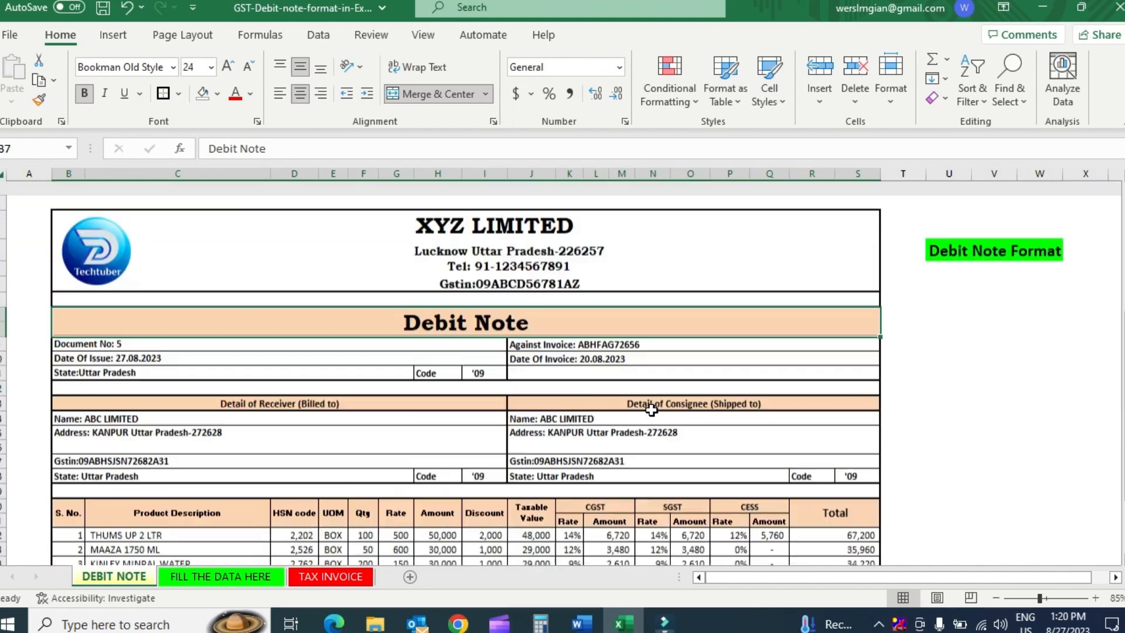
# Step: Examine the debit note's company header cells, the logo picture and the Debit Note title
pyautogui.click(665, 250)
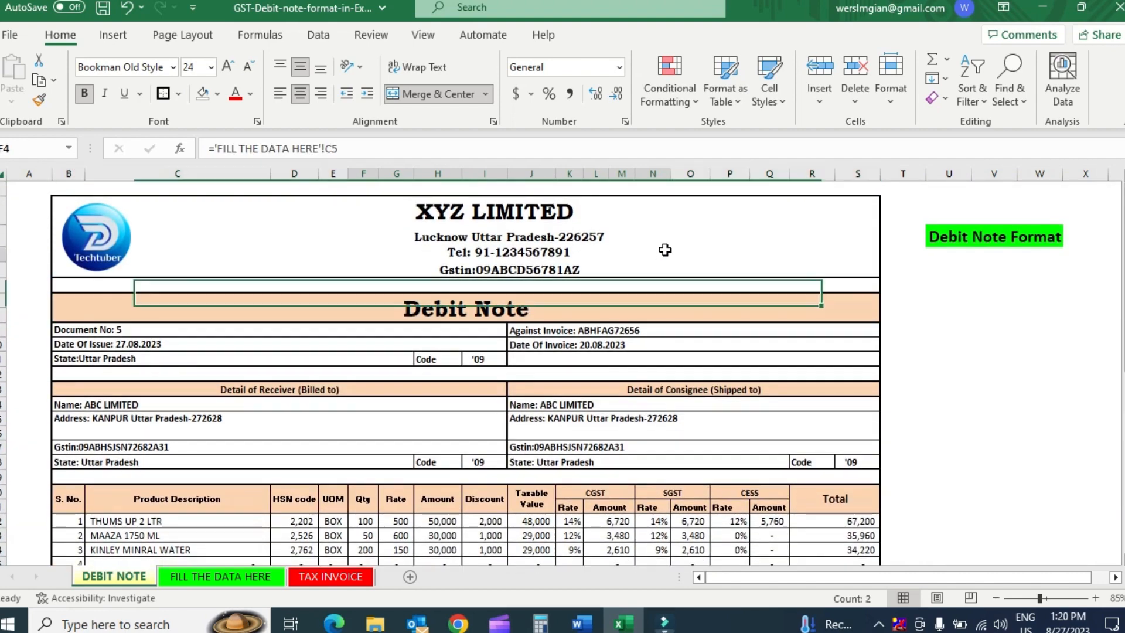
pyautogui.click(662, 211)
pyautogui.press('Left')
pyautogui.click(662, 209)
pyautogui.press('Right')
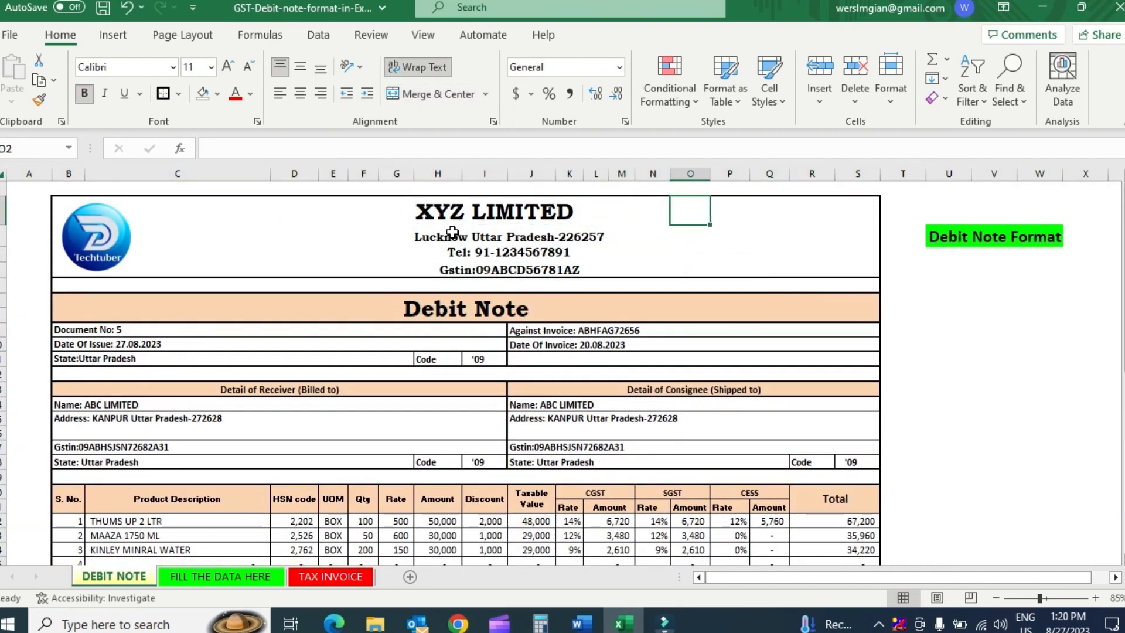
pyautogui.click(98, 240)
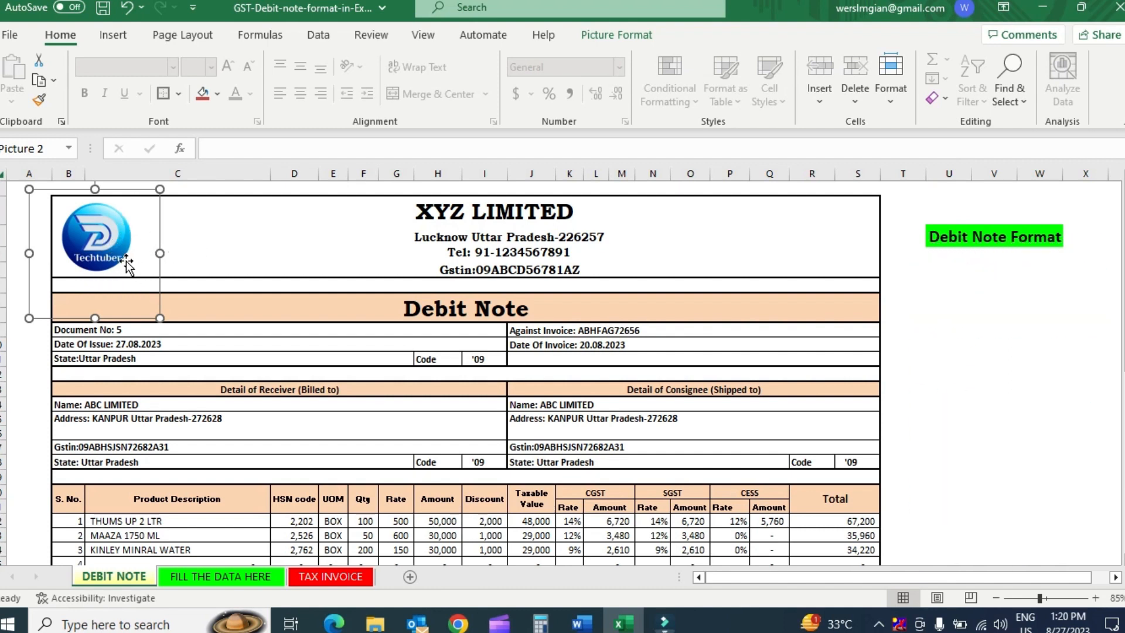
pyautogui.click(423, 291)
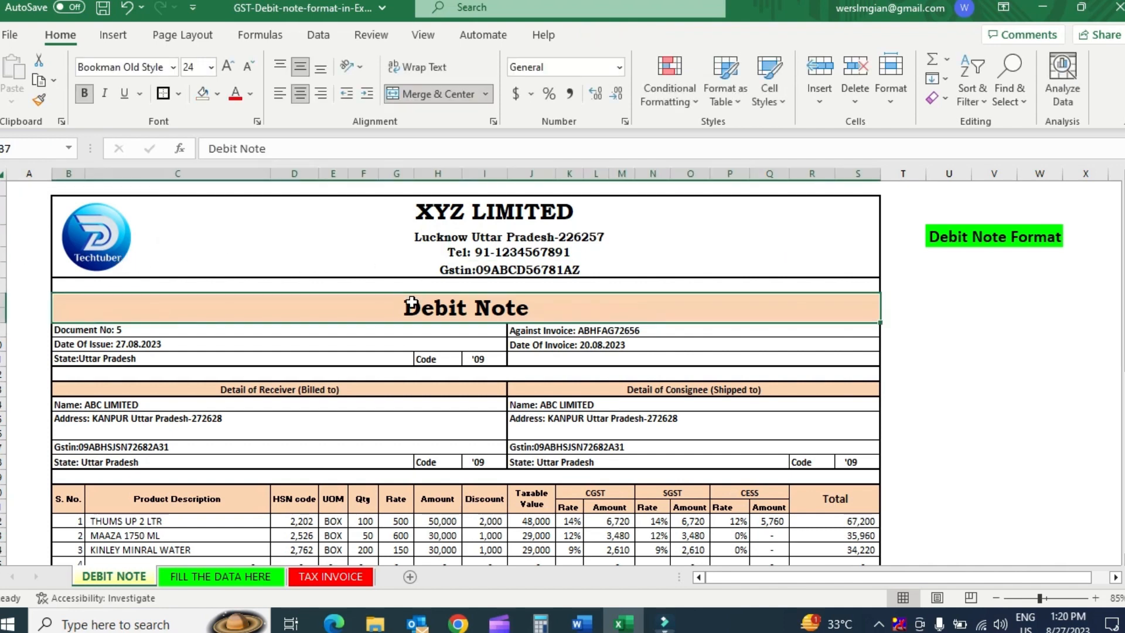
# Step: Select the entire debit note, from the company header down to the bank details and authorised signatory block
pyautogui.click(487, 205)
pyautogui.press('Left')
pyautogui.hotkey('shift', 'Right')
pyautogui.hotkey('shift', 'Right')
pyautogui.hotkey('shift', 'Right')
pyautogui.hotkey('shift', 'Right')
pyautogui.hotkey('shift', 'Right')
pyautogui.hotkey('shift', 'Right')
pyautogui.hotkey('shift', 'Right')
pyautogui.hotkey('shift', 'Right')
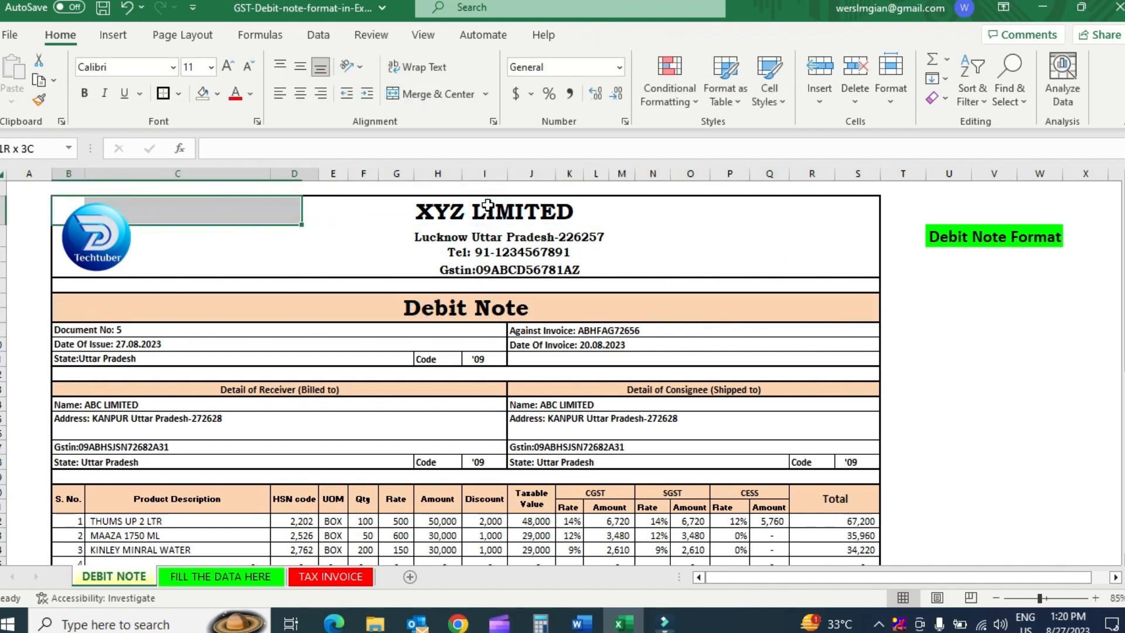
pyautogui.hotkey('shift', 'Down')
pyautogui.hotkey('shift', 'Down')
pyautogui.hotkey('shift', 'Down')
pyautogui.hotkey('shift', 'Down')
pyautogui.hotkey('shift', 'Down')
pyautogui.hotkey('shift', 'Down')
pyautogui.hotkey('shift', 'Down')
pyautogui.hotkey('shift', 'Down')
pyautogui.hotkey('shift', 'Down')
pyautogui.hotkey('shift', 'Down')
pyautogui.hotkey('shift', 'Down')
pyautogui.hotkey('shift', 'Down')
pyautogui.hotkey('shift', 'Down')
pyautogui.hotkey('shift', 'Down')
pyautogui.hotkey('shift', 'Down')
pyautogui.hotkey('shift', 'Down')
pyautogui.hotkey('shift', 'Down')
pyautogui.hotkey('shift', 'Down')
pyautogui.hotkey('shift', 'Down')
pyautogui.hotkey('shift', 'Down')
pyautogui.hotkey('shift', 'Down')
pyautogui.hotkey('shift', 'Down')
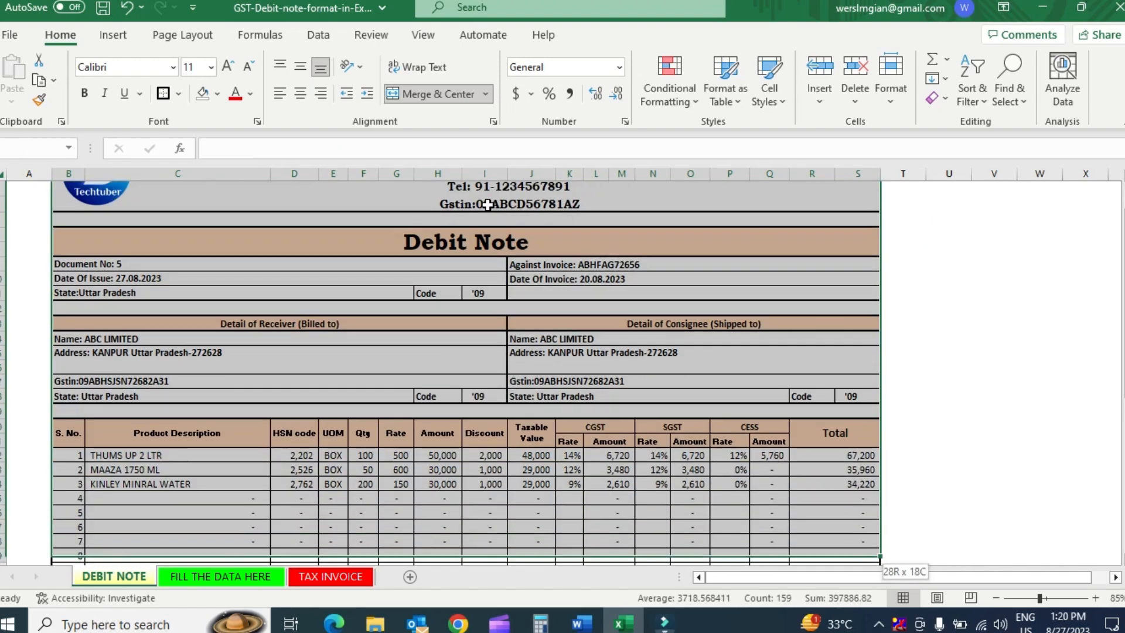
pyautogui.scroll(-2, 488, 205)
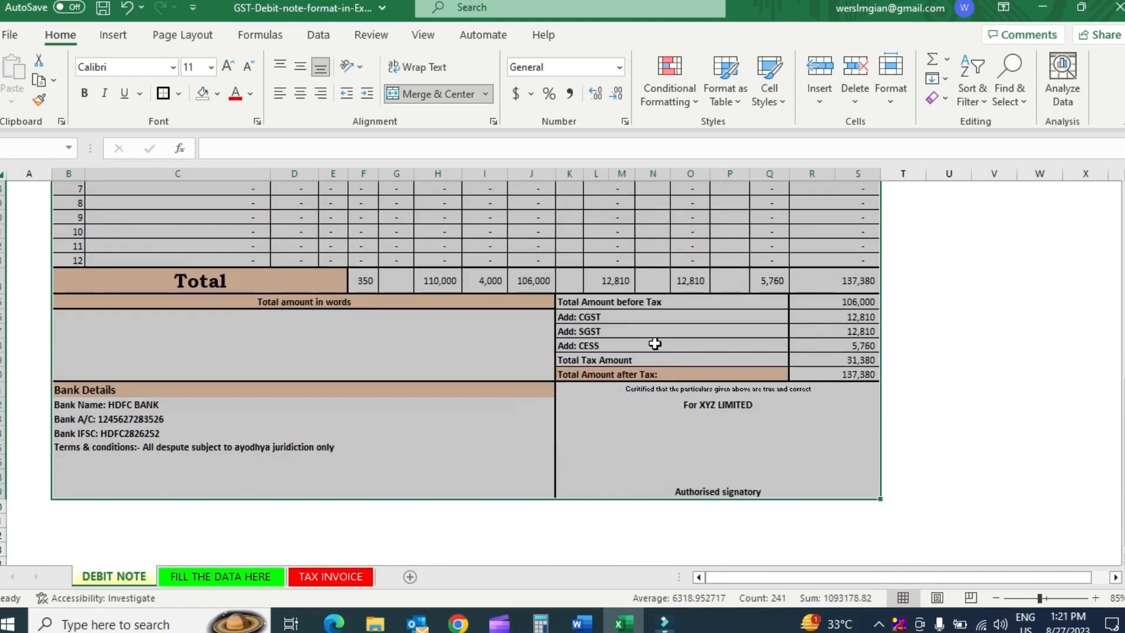
# Step: Print only the selected debit note using the Microsoft Print to PDF printer
pyautogui.hotkey('ctrl', 'p')
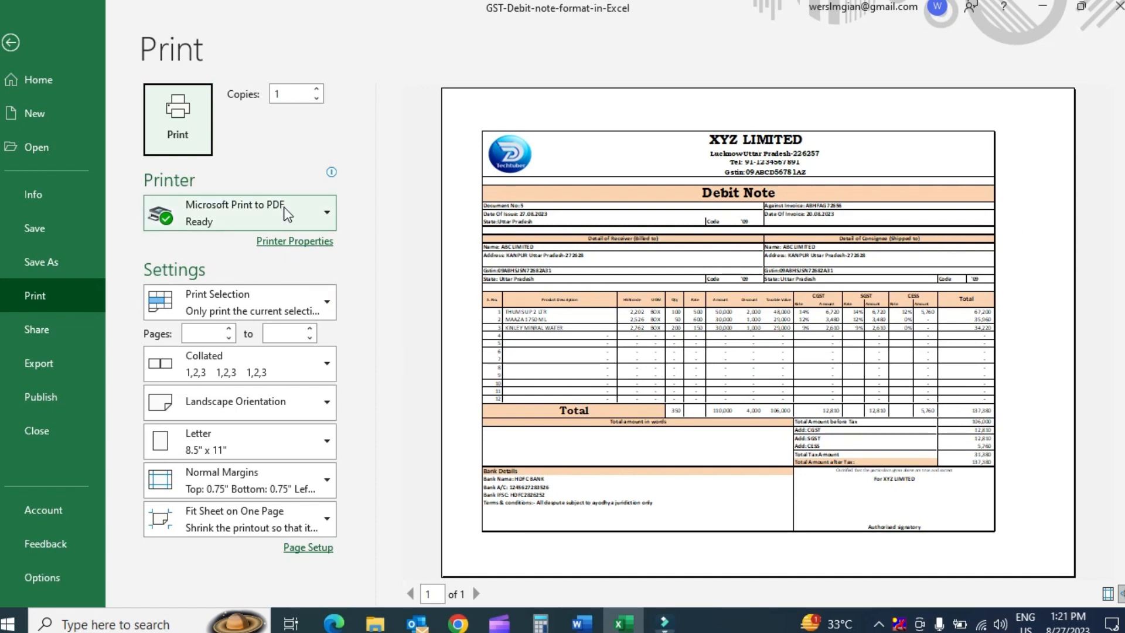
pyautogui.click(295, 217)
pyautogui.click(274, 254)
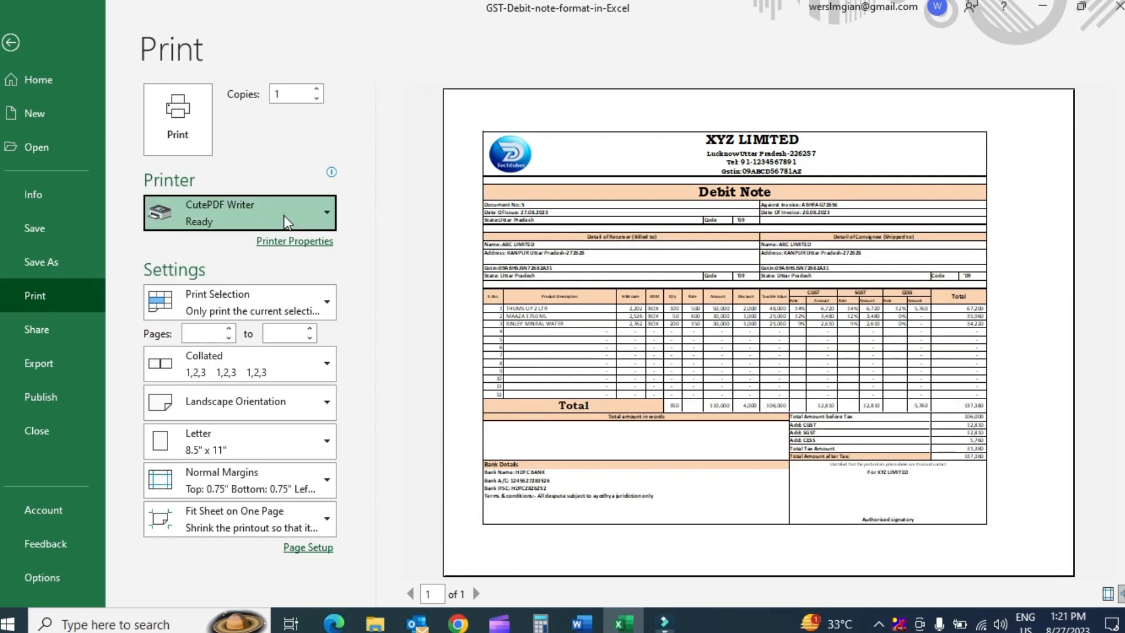
pyautogui.click(291, 221)
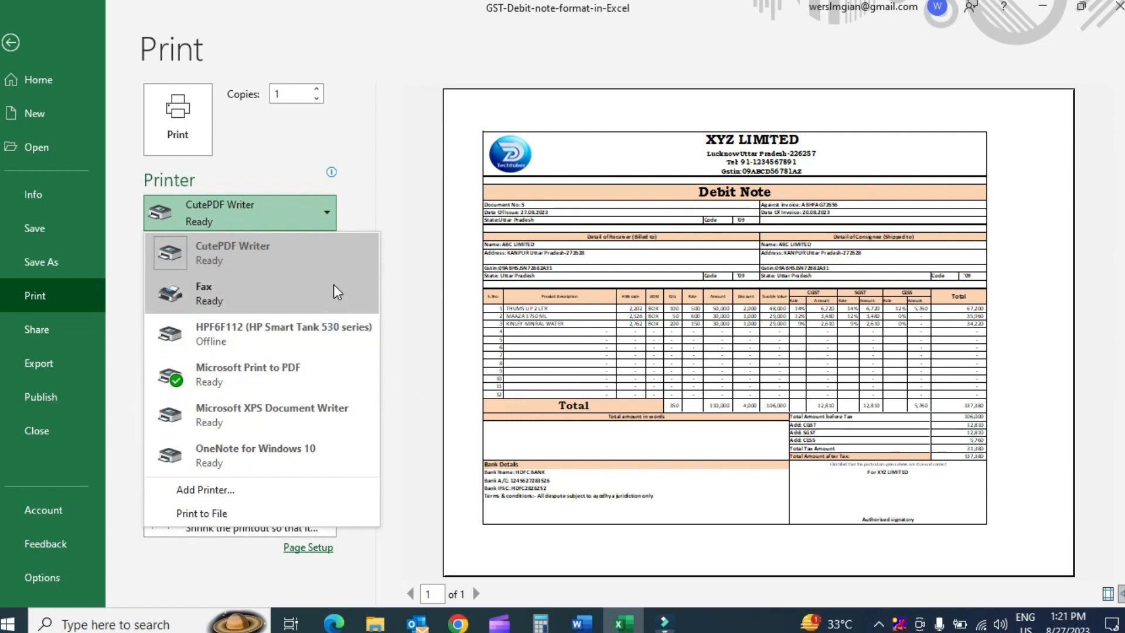
pyautogui.click(321, 391)
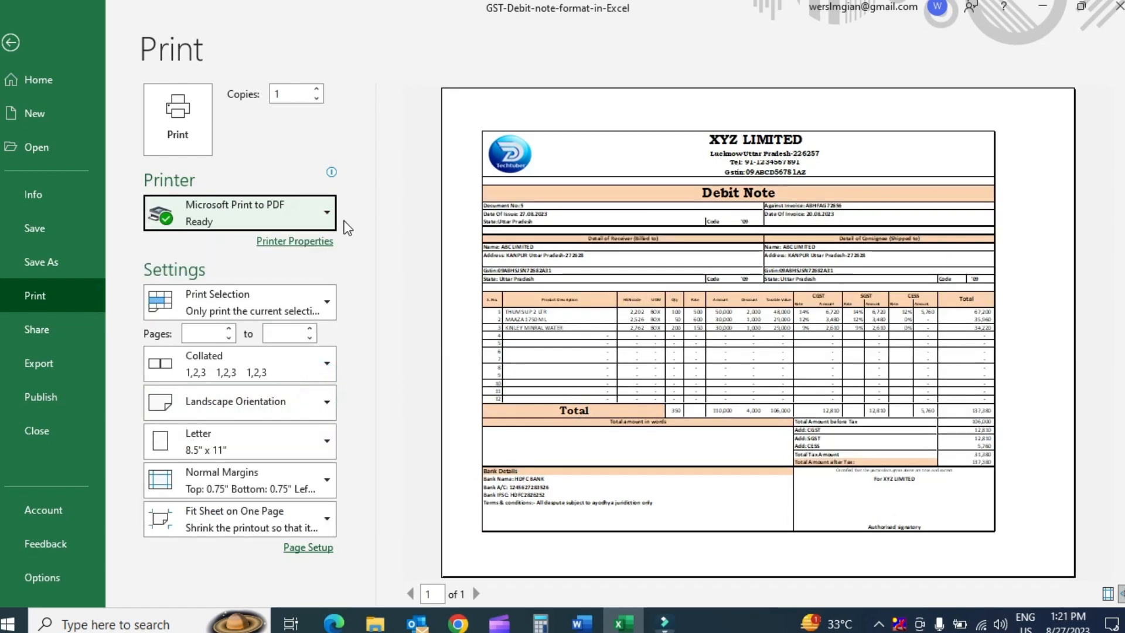
pyautogui.click(184, 115)
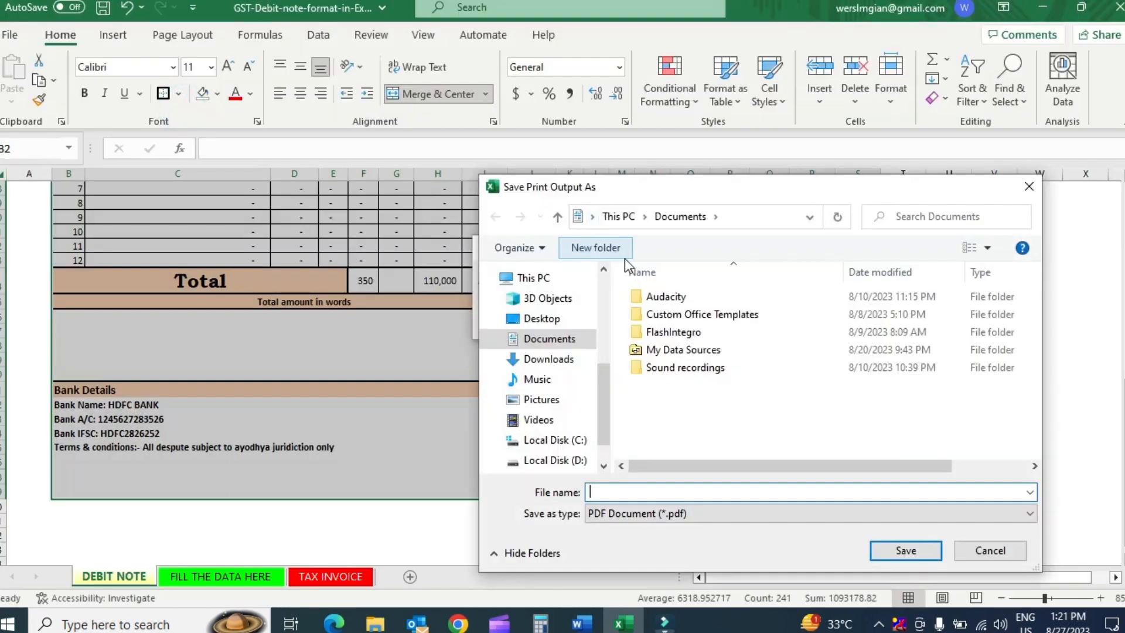
# Step: Save the print output to the Desktop as a PDF named DEBIT NOTE
pyautogui.scroll(2, 606, 307)
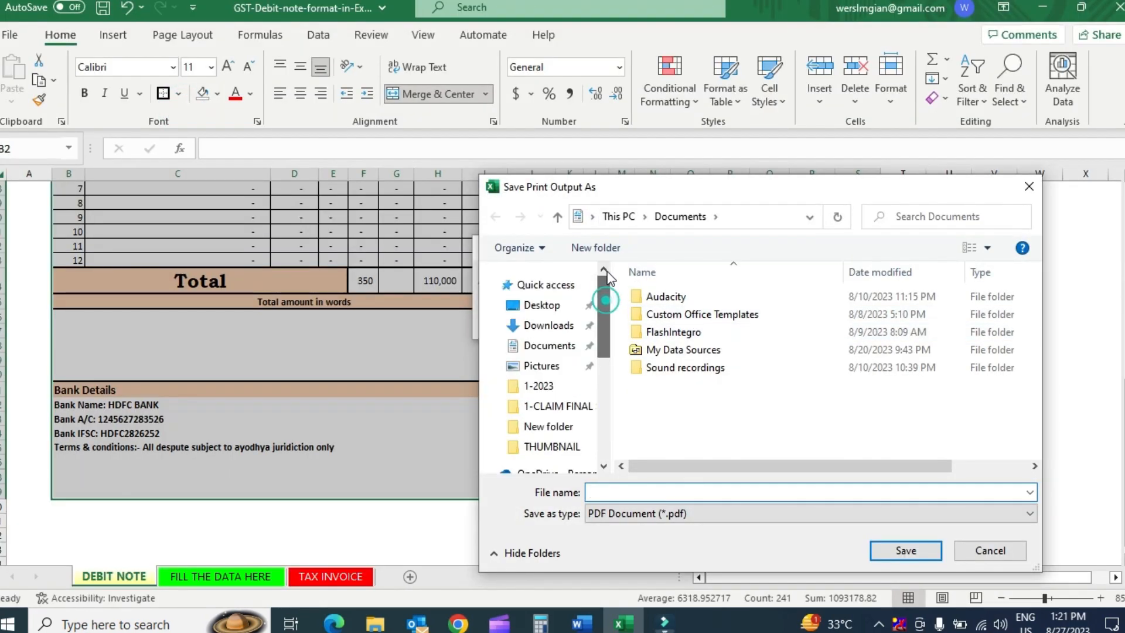
pyautogui.click(541, 306)
pyautogui.click(616, 489)
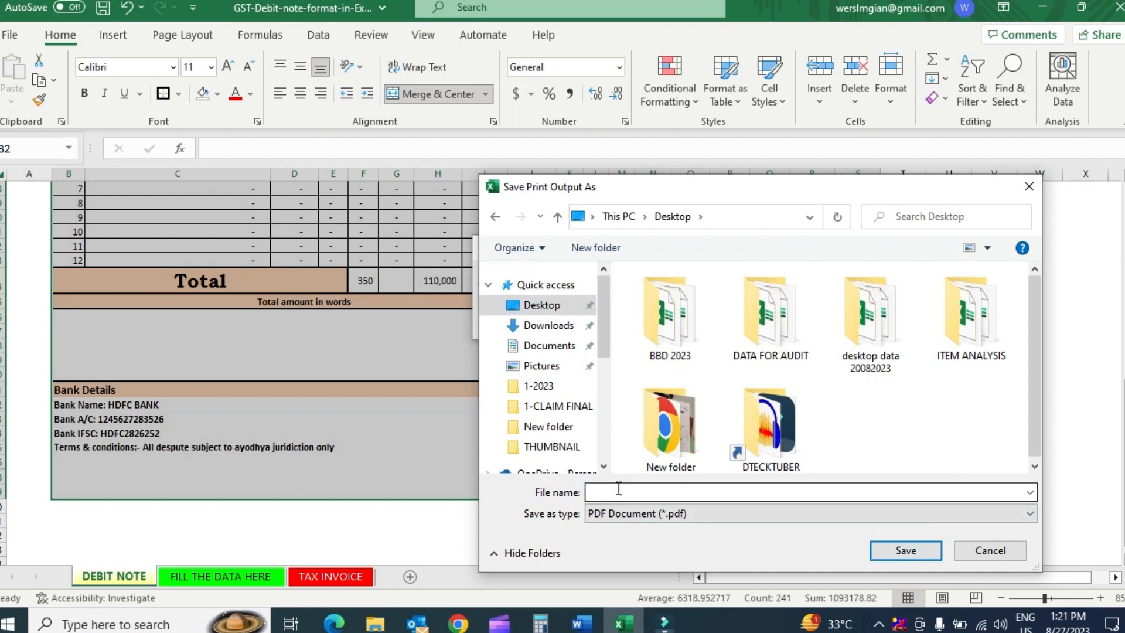
pyautogui.write('DEBIT NOTE')
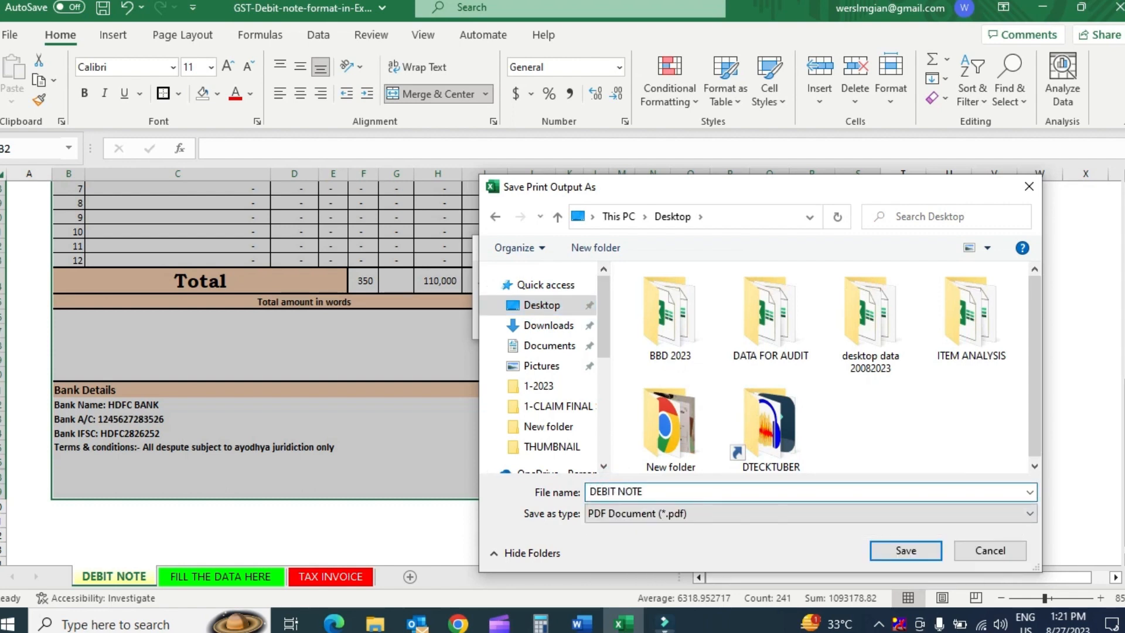
pyautogui.click(913, 548)
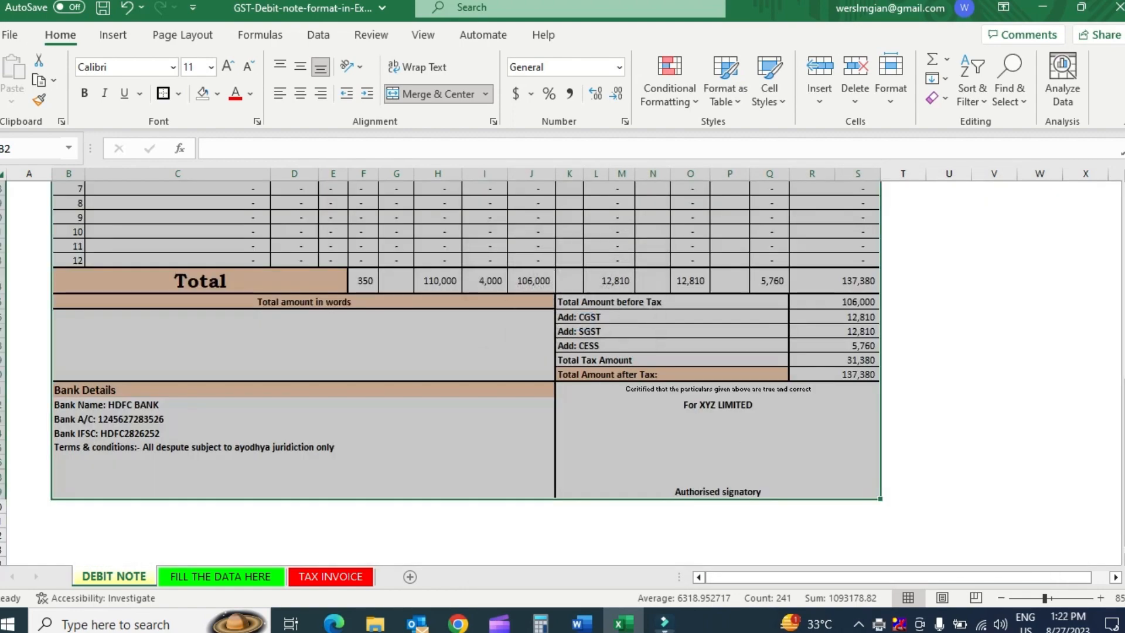
# Step: Open the DEBIT NOTE PDF from the desktop and review the full page
pyautogui.click(1123, 629)
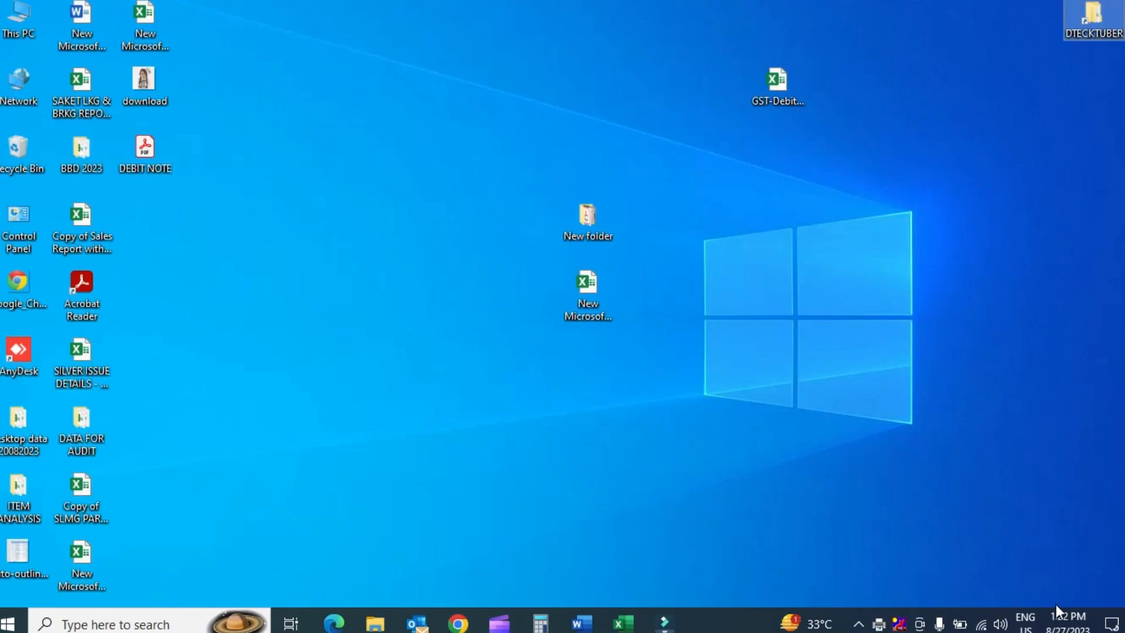
pyautogui.doubleClick(145, 150)
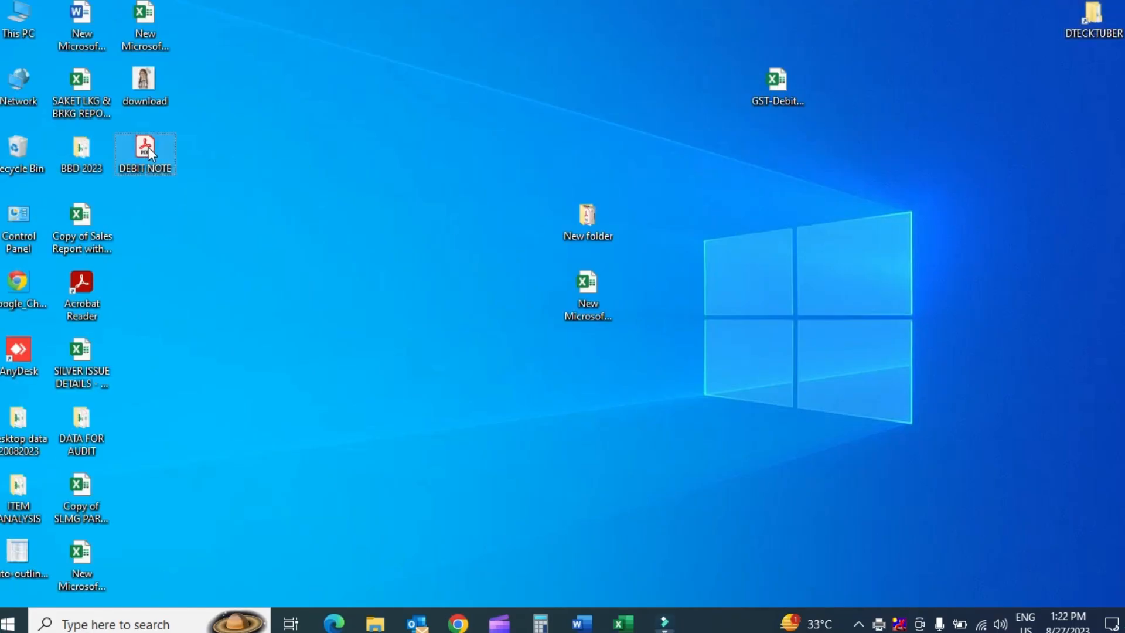
pyautogui.scroll(-3, 696, 341)
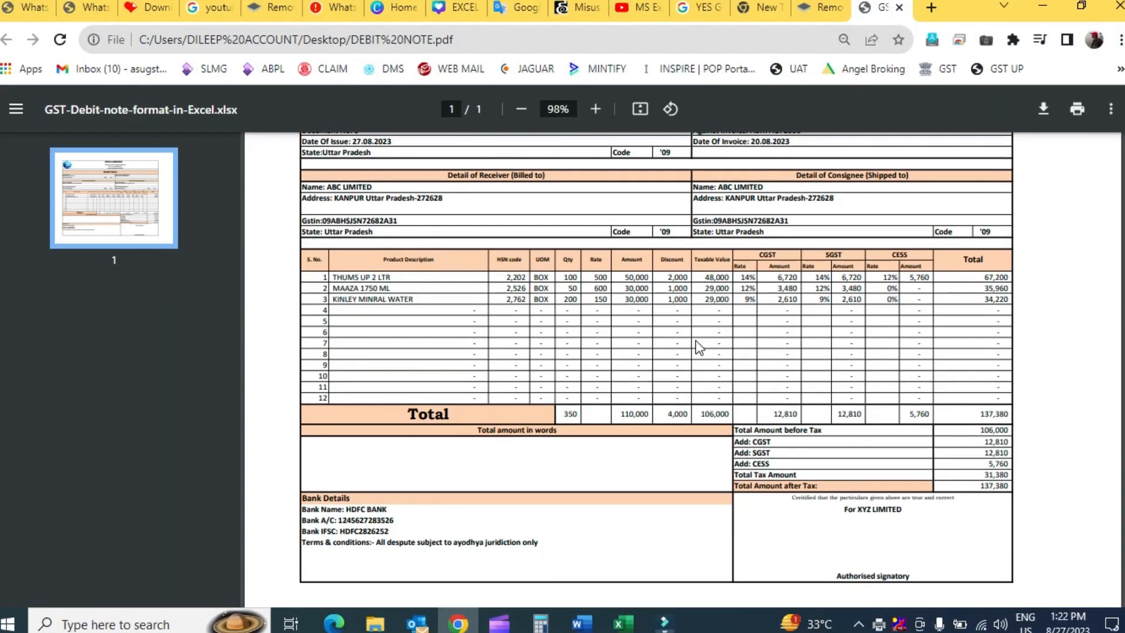
pyautogui.scroll(4, 695, 339)
pyautogui.scroll(-4, 694, 339)
pyautogui.scroll(3, 695, 340)
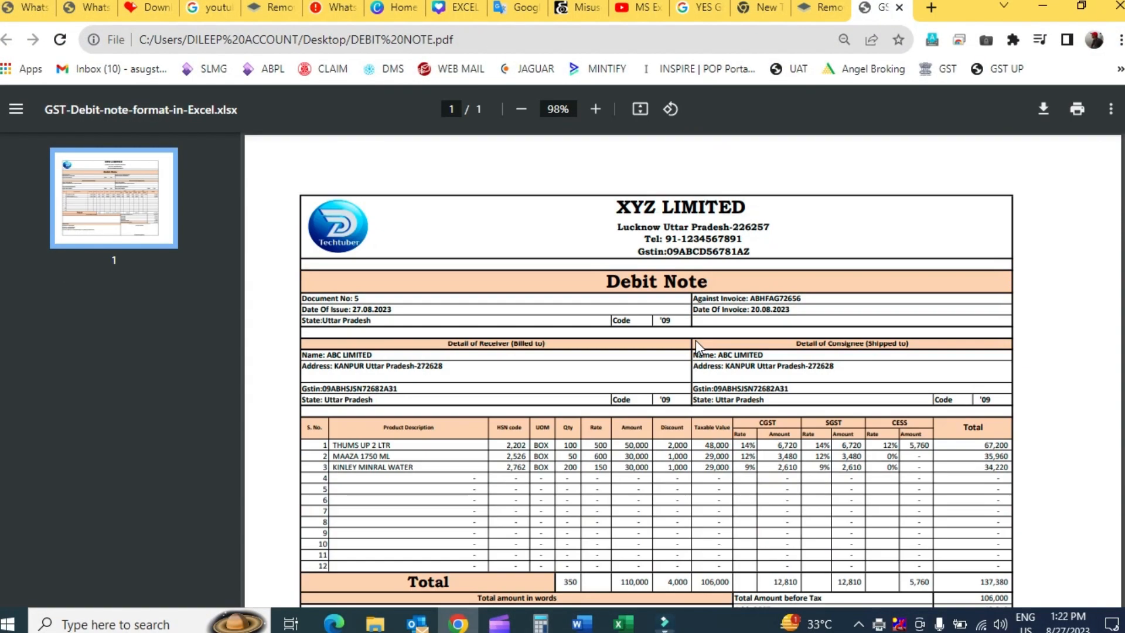
# Step: Return to the Excel workbook and compare the FILL THE DATA HERE sheet with the DEBIT NOTE sheet
pyautogui.hotkey('alt', 'Tab')
pyautogui.scroll(10, 515, 229)
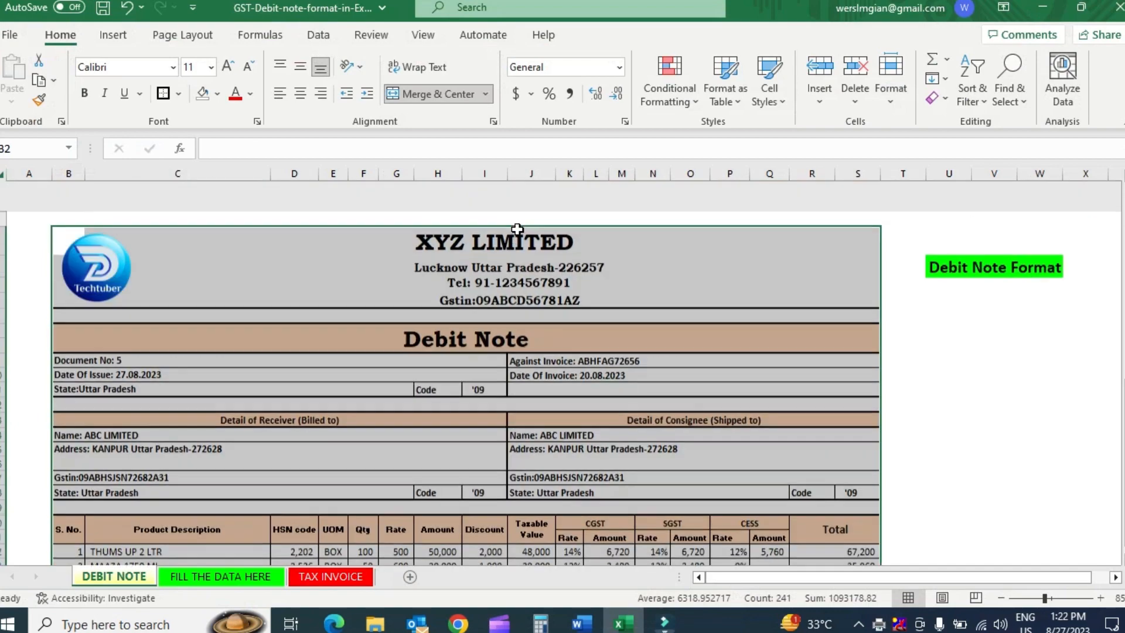
pyautogui.scroll(-1, 331, 478)
pyautogui.click(240, 577)
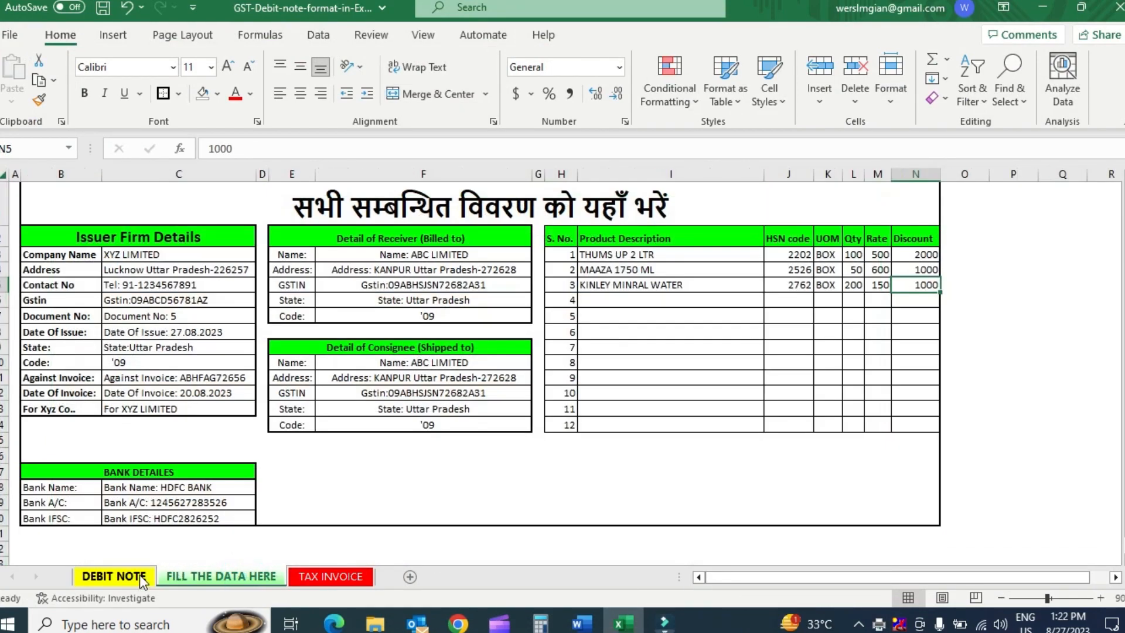
pyautogui.click(138, 575)
pyautogui.click(205, 575)
pyautogui.click(114, 576)
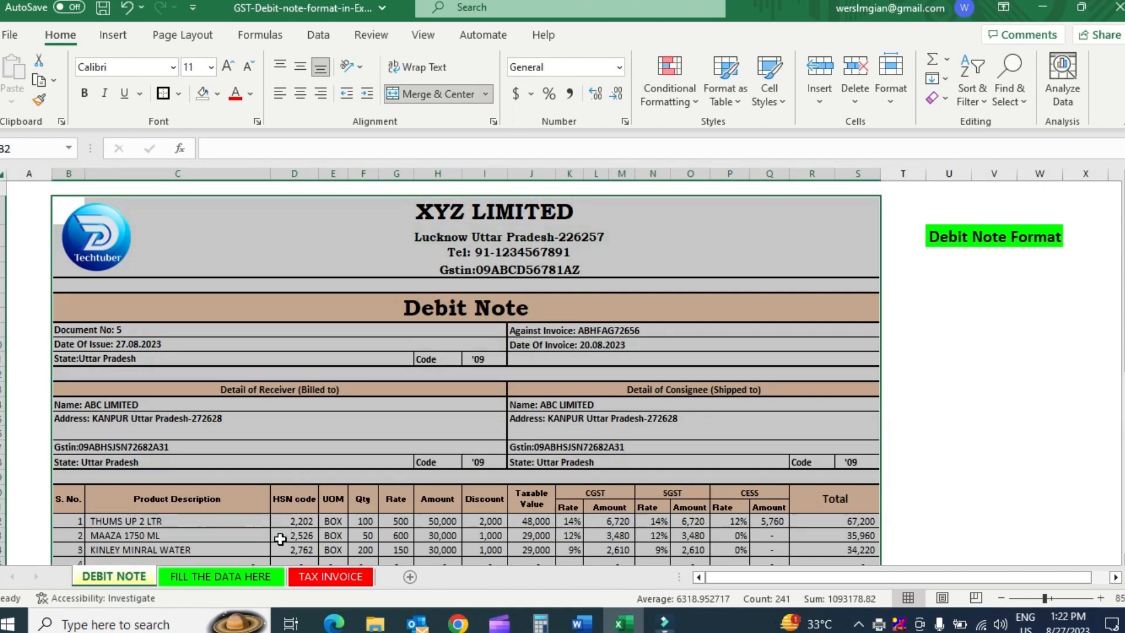
pyautogui.click(262, 577)
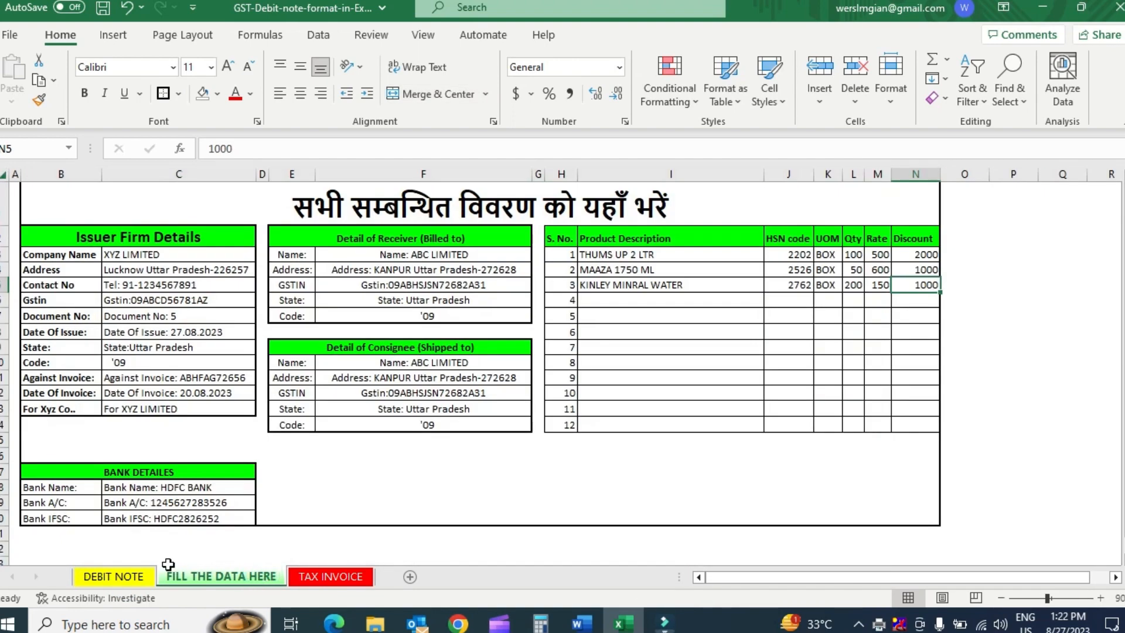
pyautogui.click(151, 577)
pyautogui.click(206, 573)
pyautogui.click(139, 577)
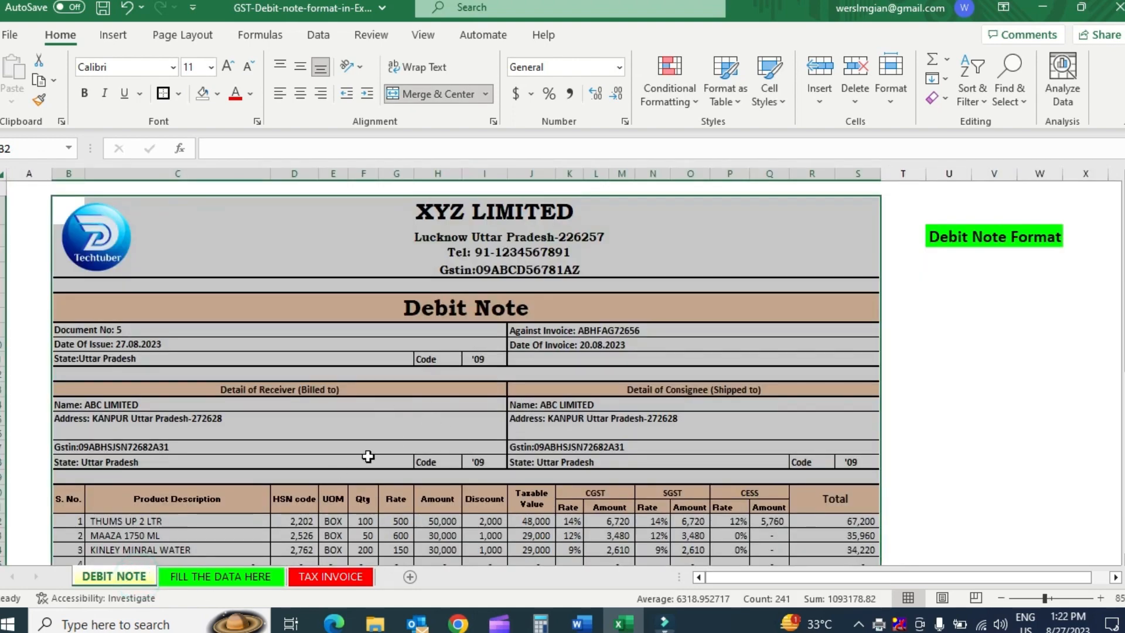
# Step: Compare the TAX INVOICE sheet's header and party details with the DEBIT NOTE sheet
pyautogui.click(331, 577)
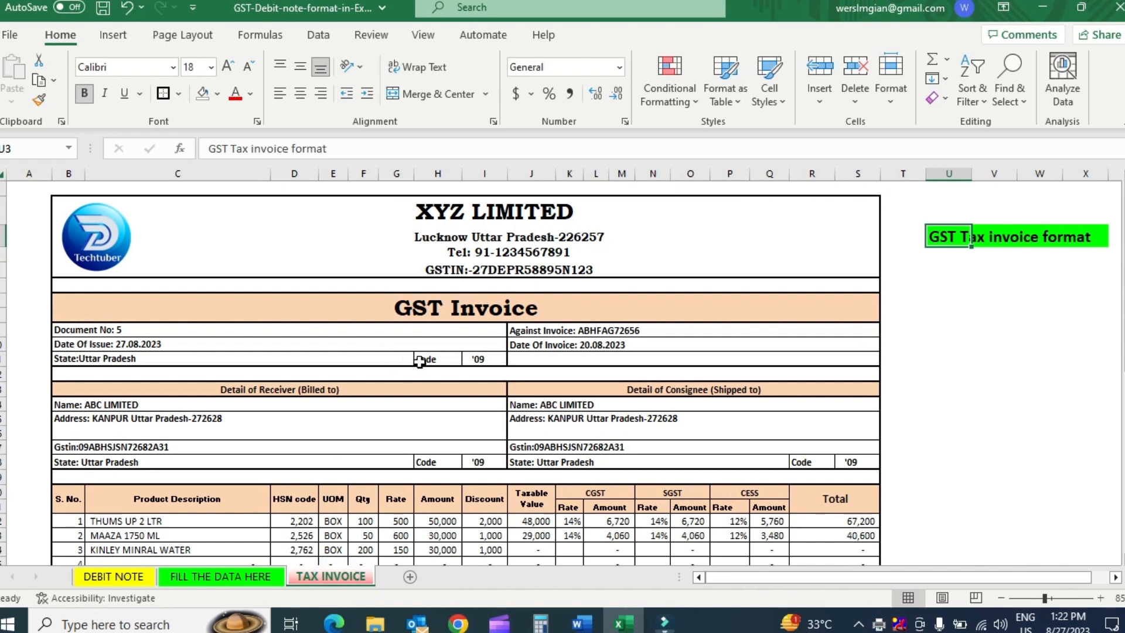
pyautogui.click(457, 304)
pyautogui.moveTo(468, 236); pyautogui.dragTo(455, 475)
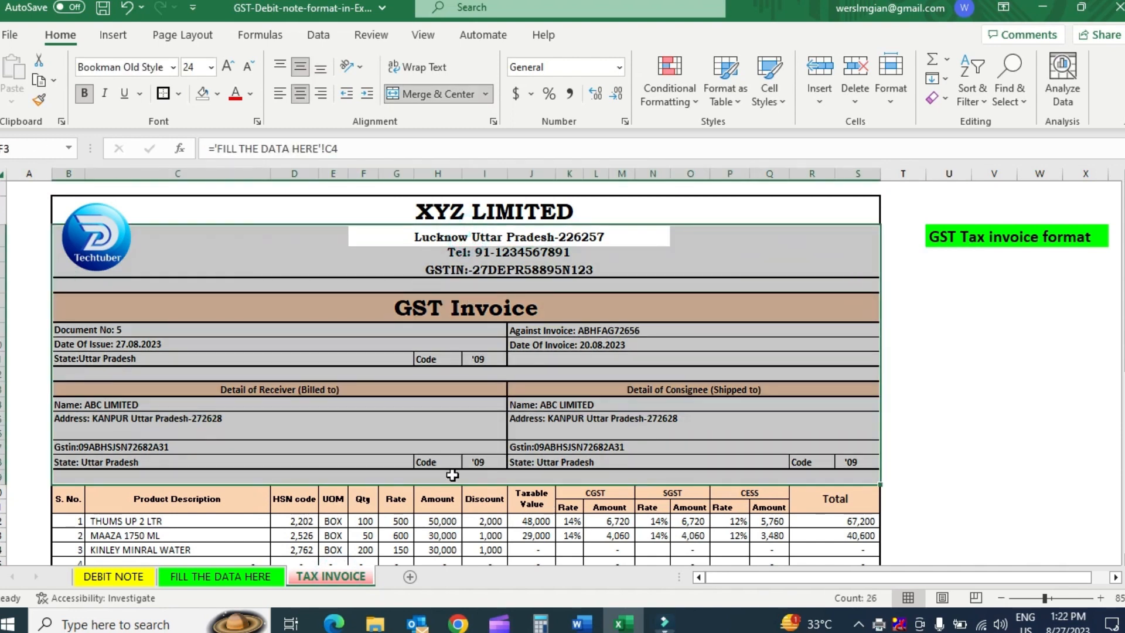
pyautogui.click(116, 577)
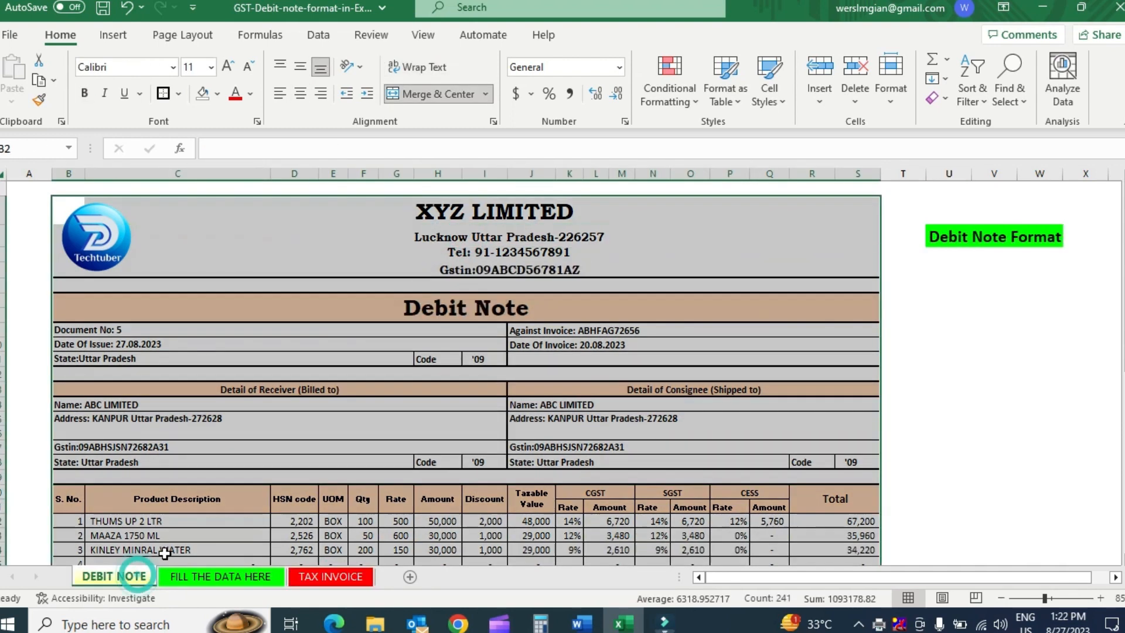
pyautogui.click(361, 577)
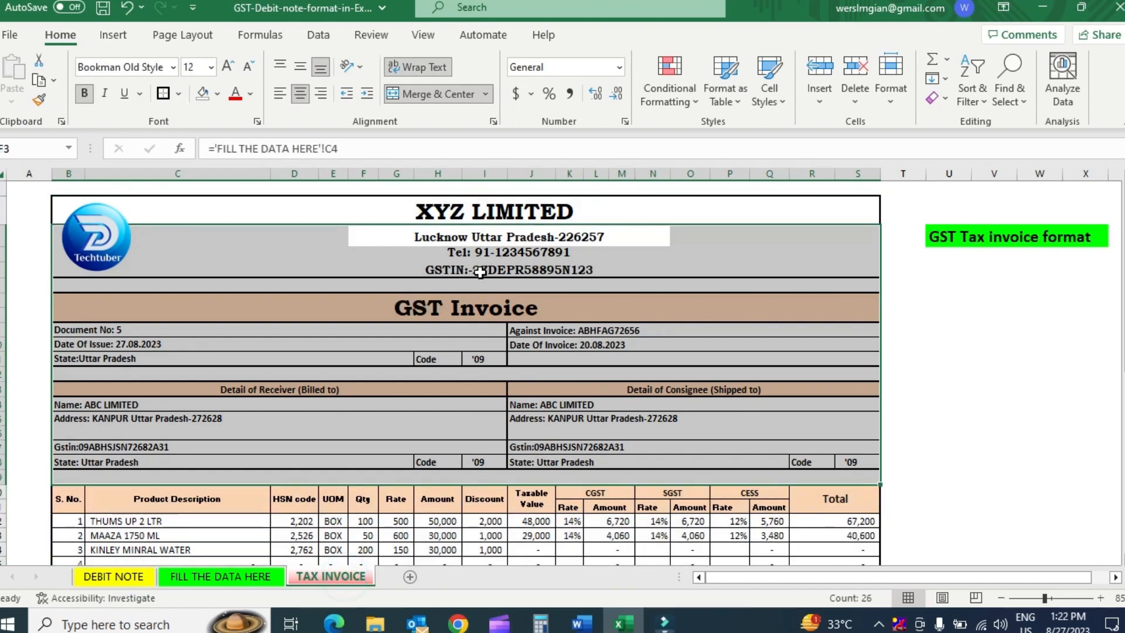
pyautogui.click(448, 314)
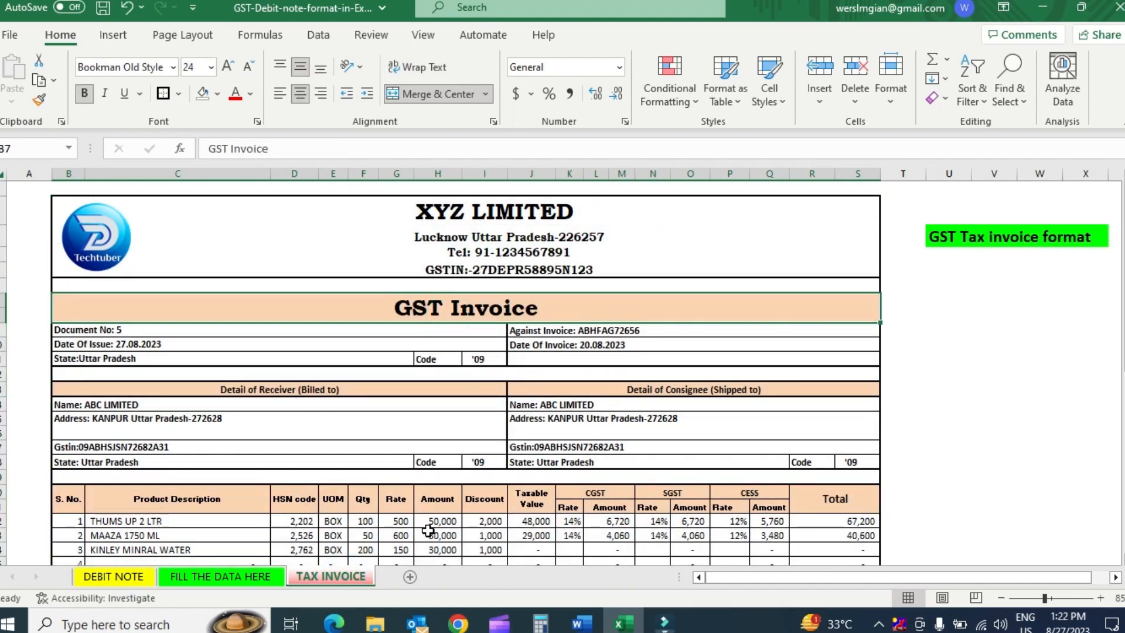
# Step: Review the GST Invoice's product rows against their source on the FILL THE DATA HERE sheet
pyautogui.scroll(-2, 414, 535)
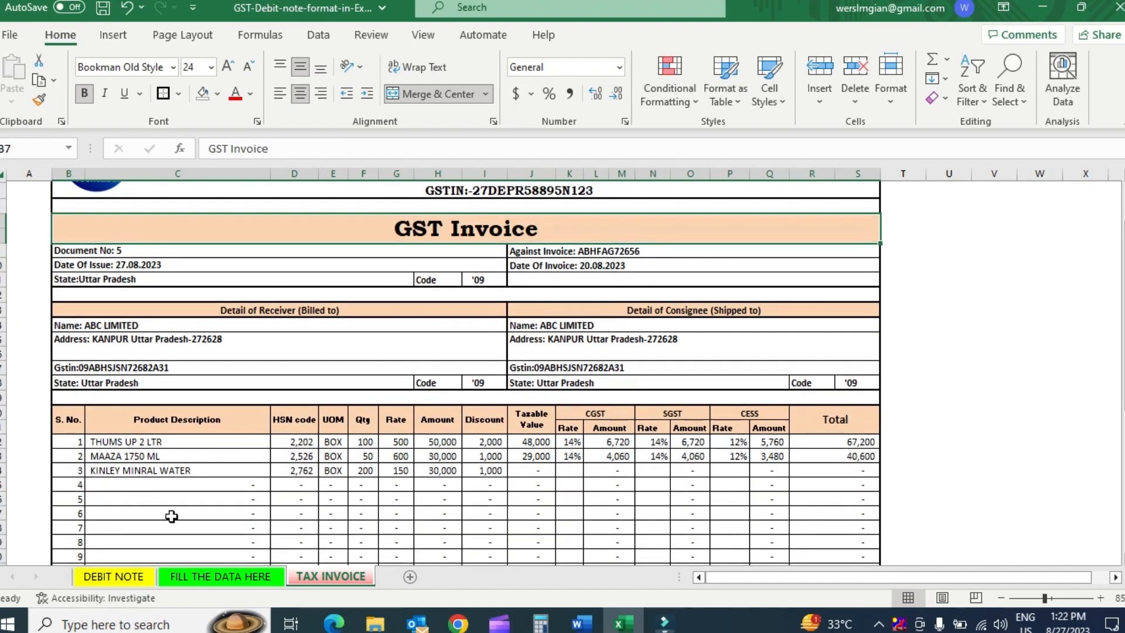
pyautogui.moveTo(173, 442); pyautogui.dragTo(566, 489)
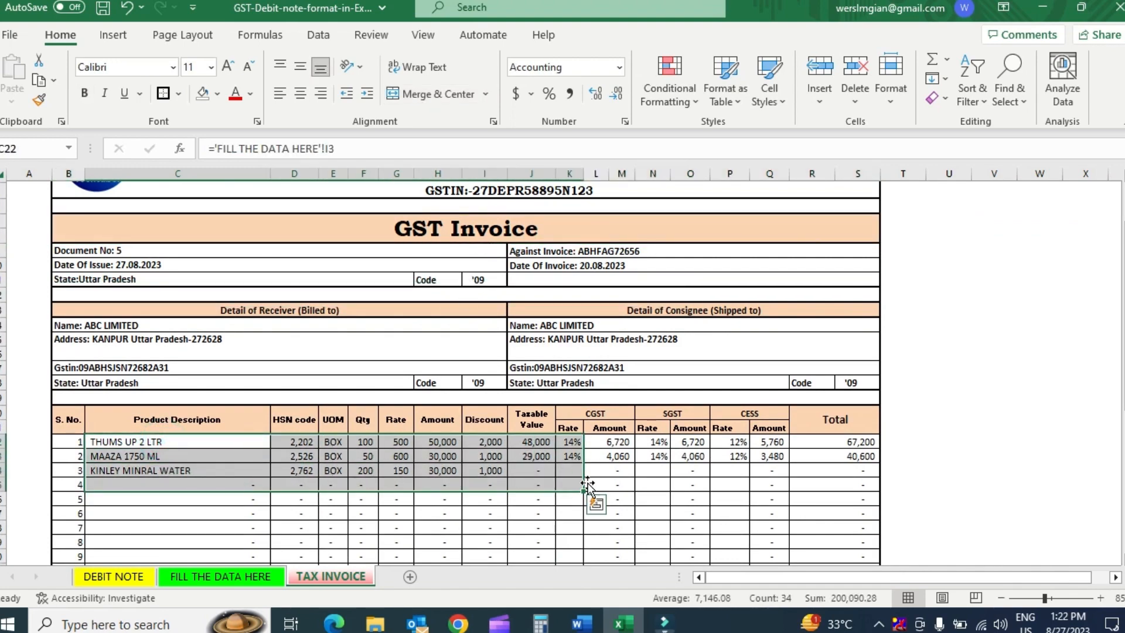
pyautogui.click(246, 576)
pyautogui.click(326, 573)
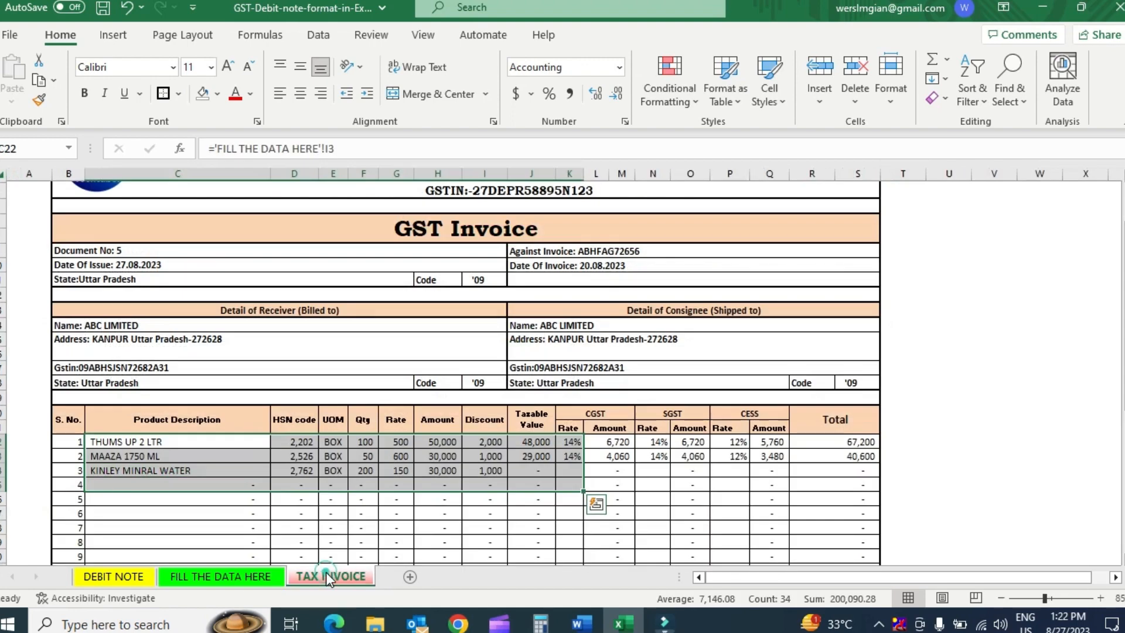
# Step: Compare the overall layout of the TAX INVOICE sheet with the DEBIT NOTE sheet, from company header to product table headings
pyautogui.scroll(2, 490, 442)
pyautogui.click(114, 576)
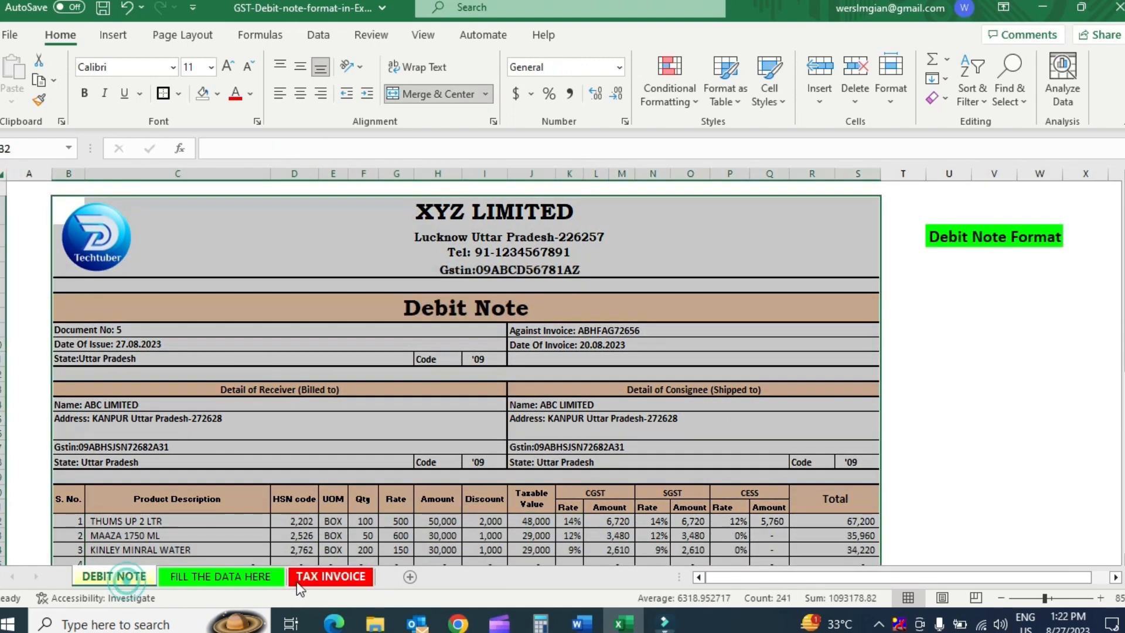
pyautogui.click(337, 578)
pyautogui.click(132, 576)
pyautogui.click(321, 579)
pyautogui.click(142, 579)
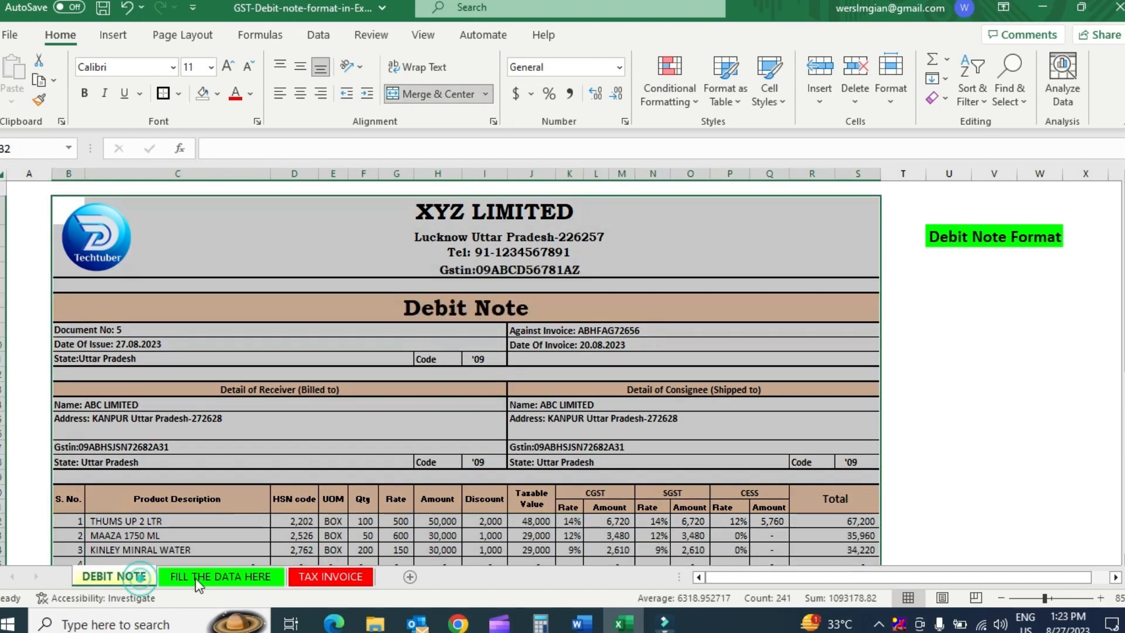
pyautogui.click(330, 578)
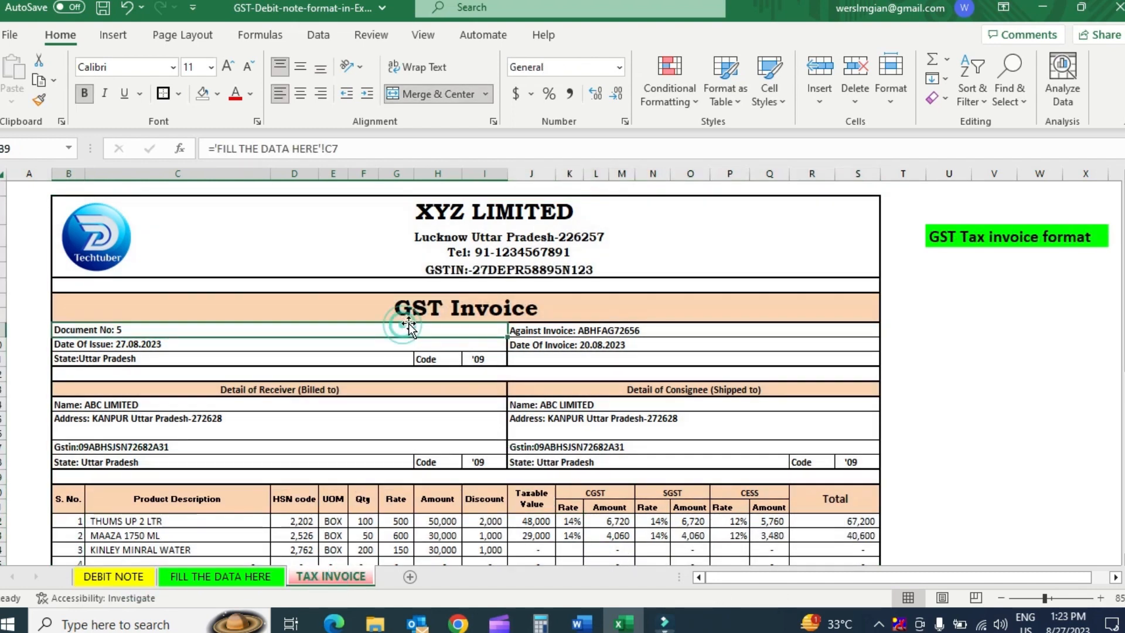
pyautogui.moveTo(574, 217); pyautogui.dragTo(527, 503)
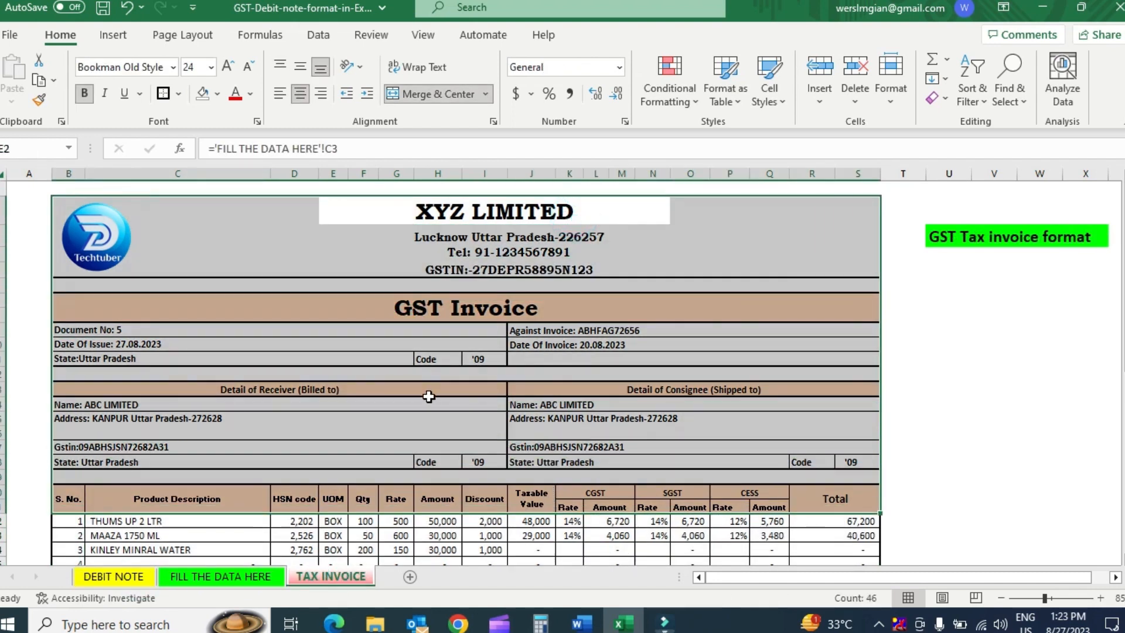
pyautogui.click(122, 580)
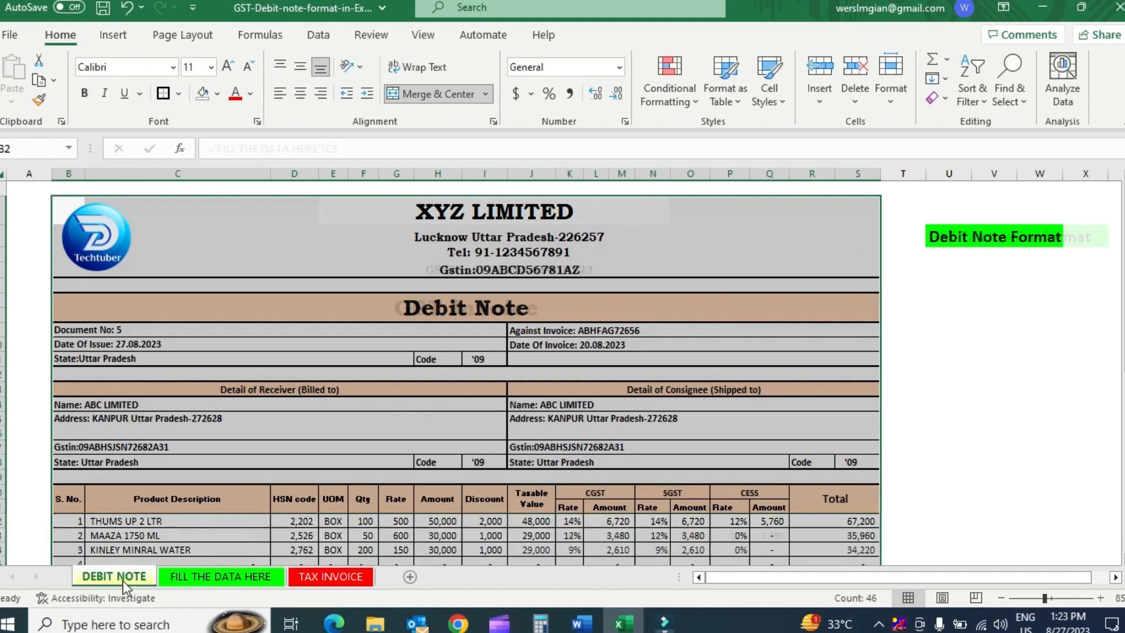
pyautogui.click(339, 578)
pyautogui.click(120, 577)
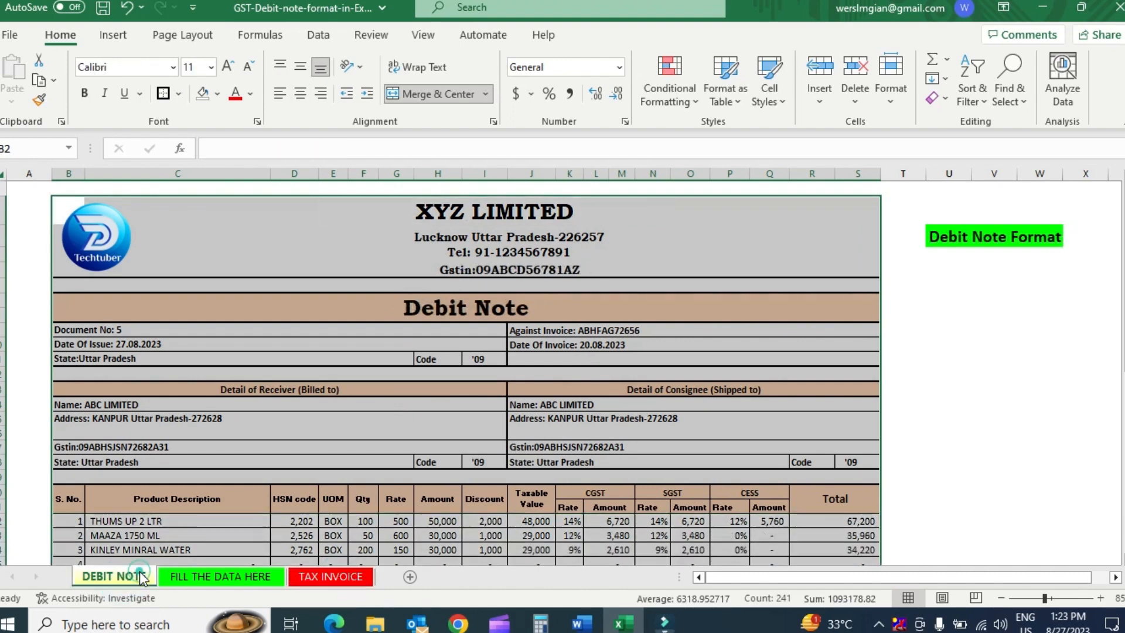
pyautogui.click(320, 577)
pyautogui.click(143, 577)
# Step: Check the DEBIT NOTE sheet's company header and document details against the entries on the FILL THE DATA HERE sheet
pyautogui.click(258, 574)
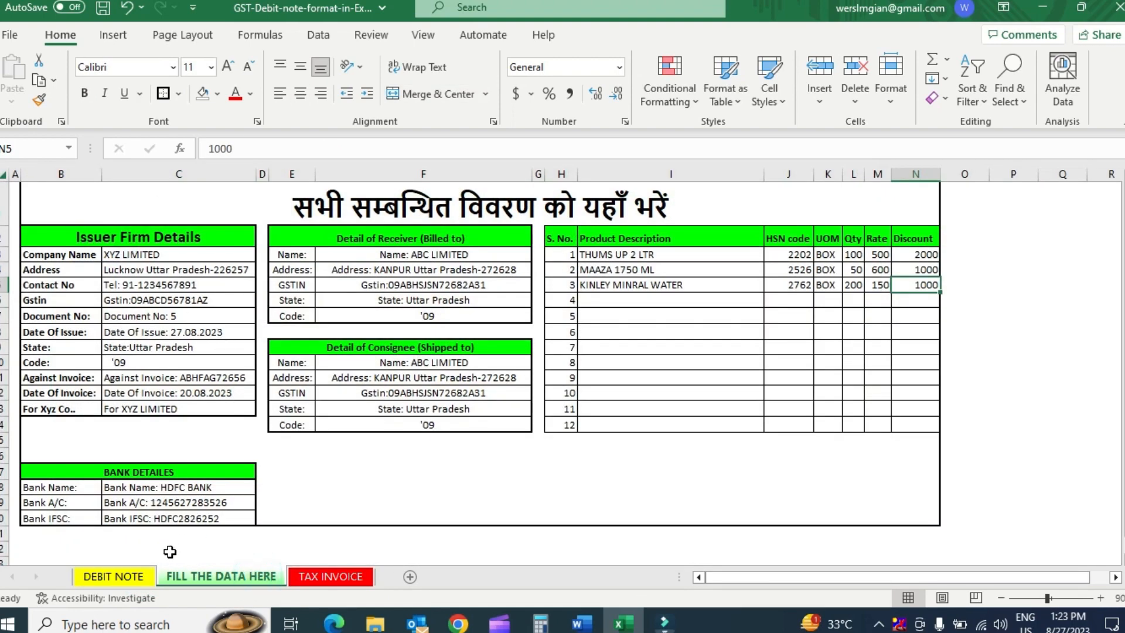
pyautogui.click(146, 576)
pyautogui.click(167, 244)
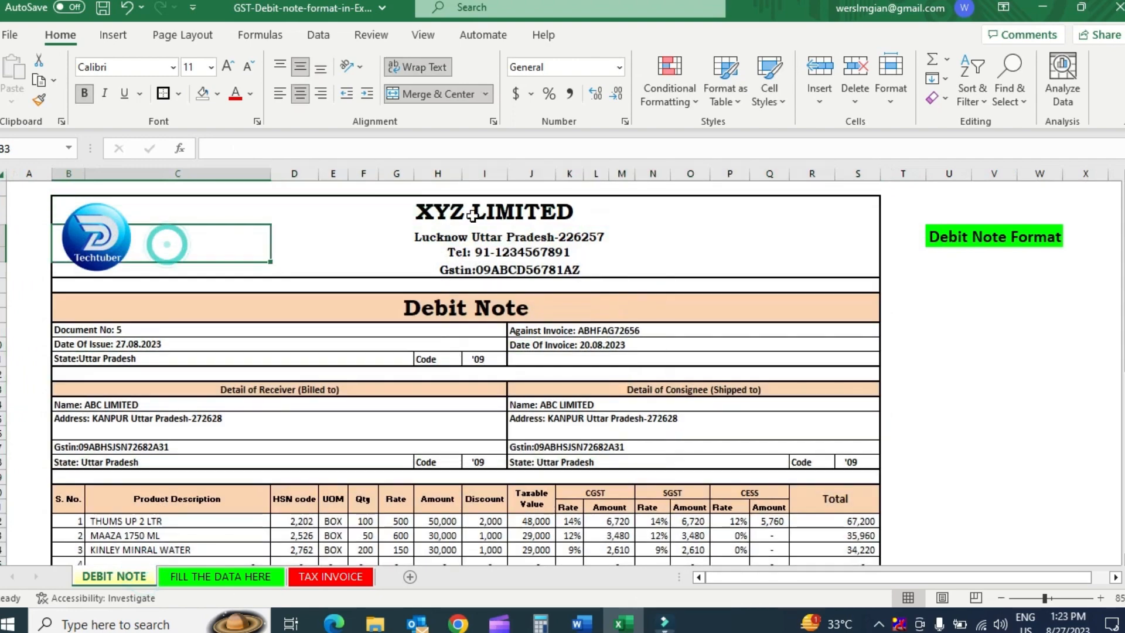
pyautogui.moveTo(472, 235); pyautogui.dragTo(486, 375)
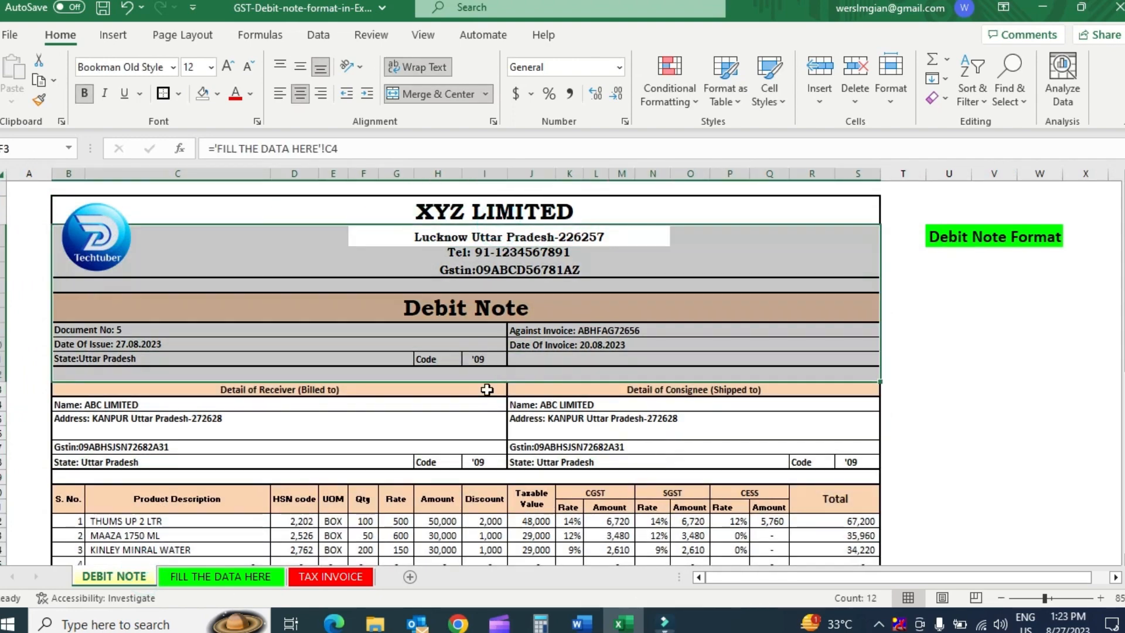
pyautogui.click(262, 577)
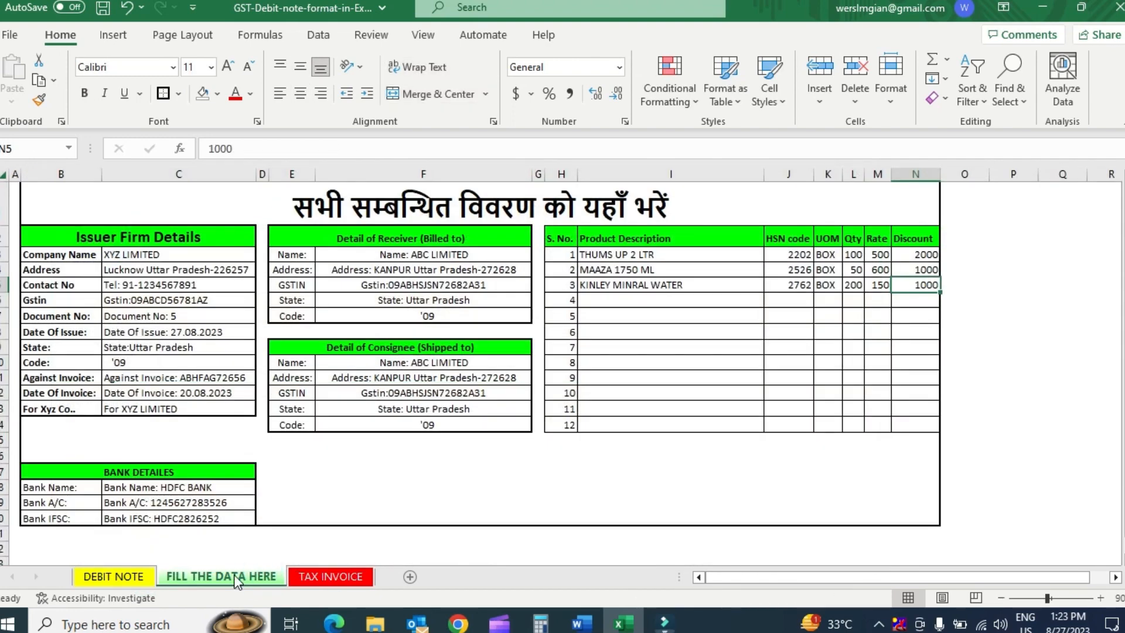